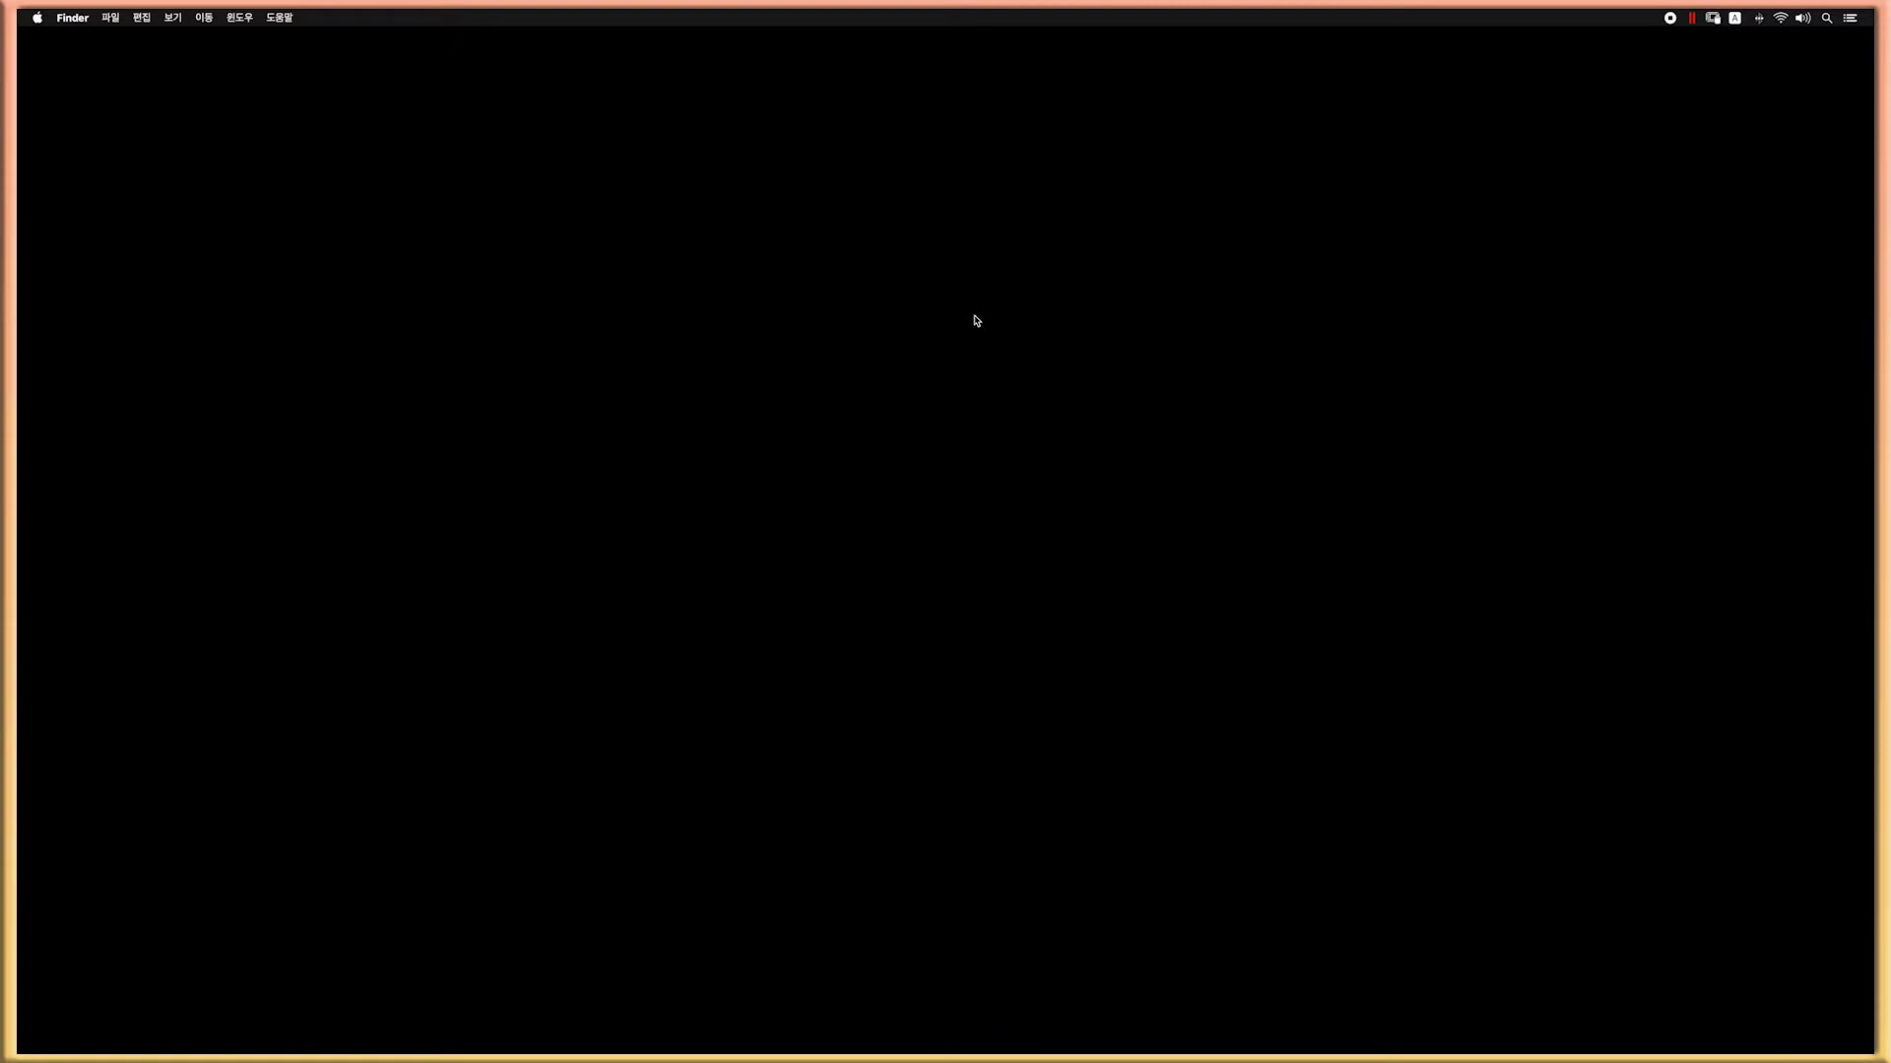
Step: Open the App Store, search it for "davinci" and pick the DaVinci Resolve result
mouse_move(18, 391)
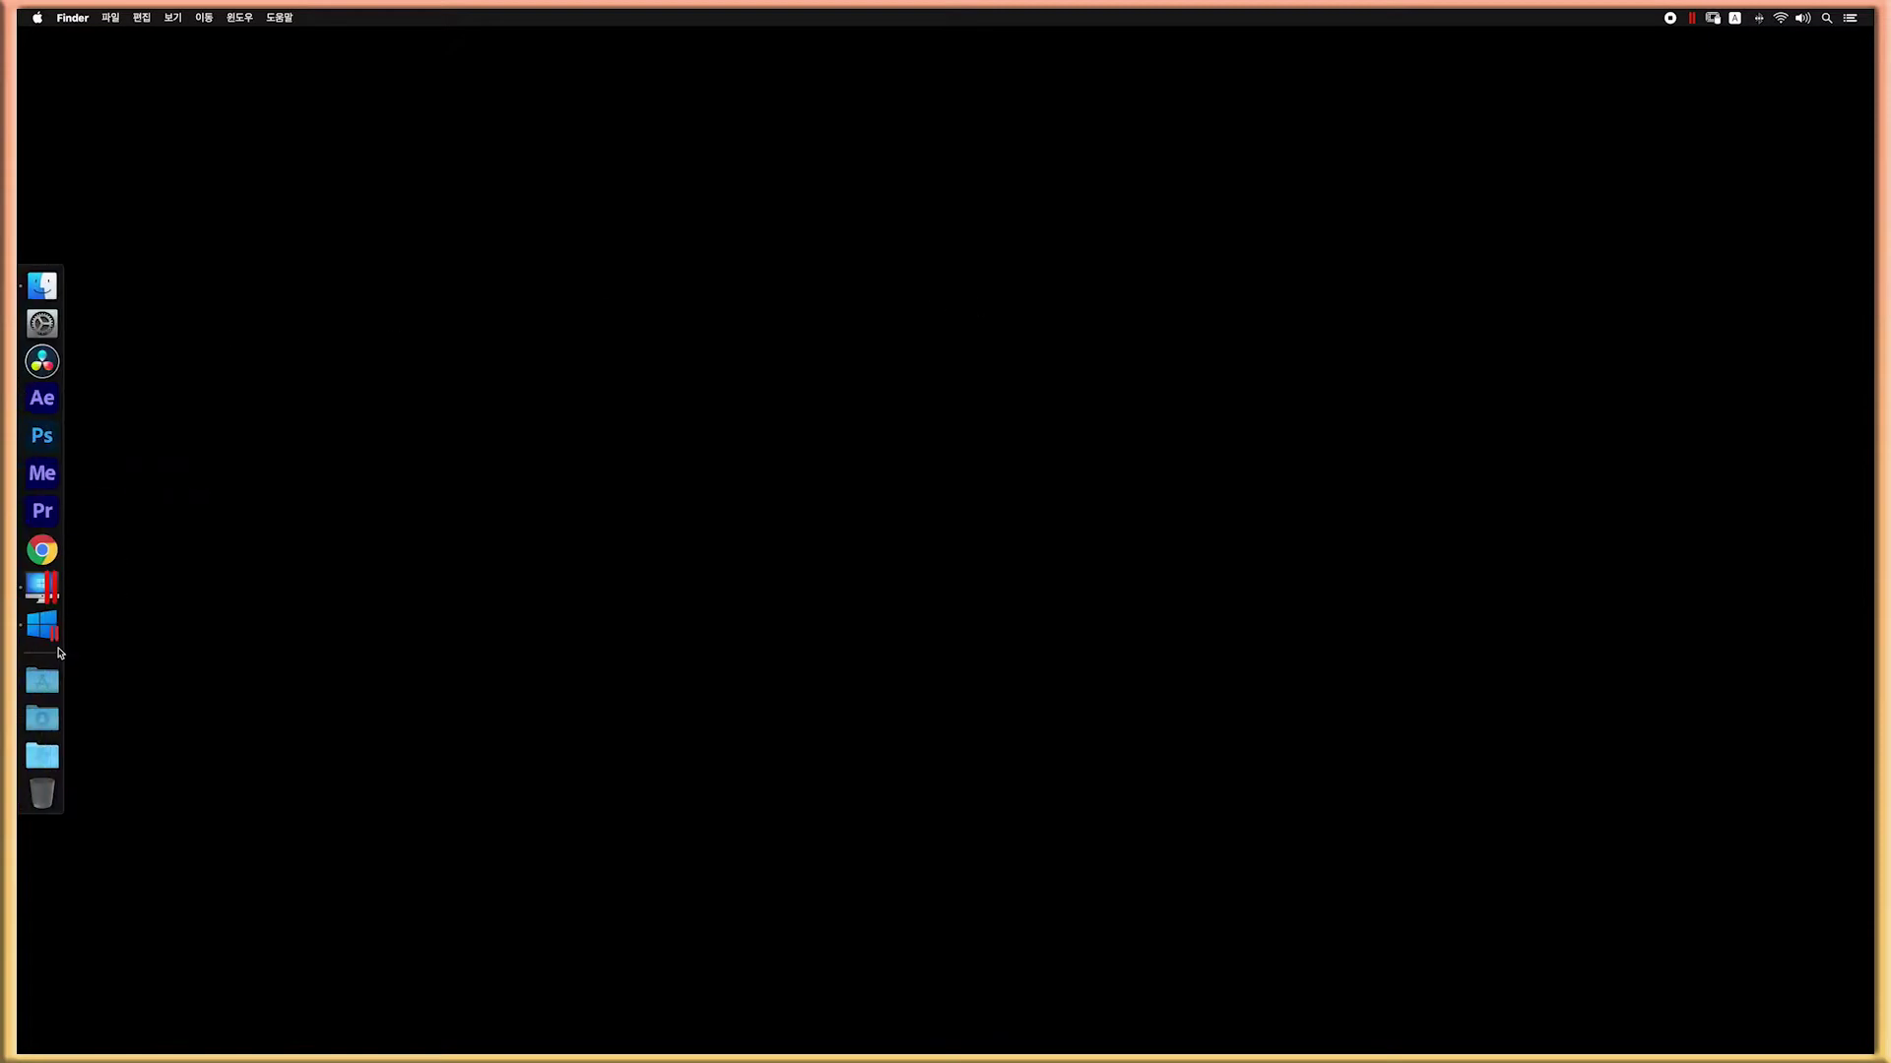
click(40, 681)
click(588, 679)
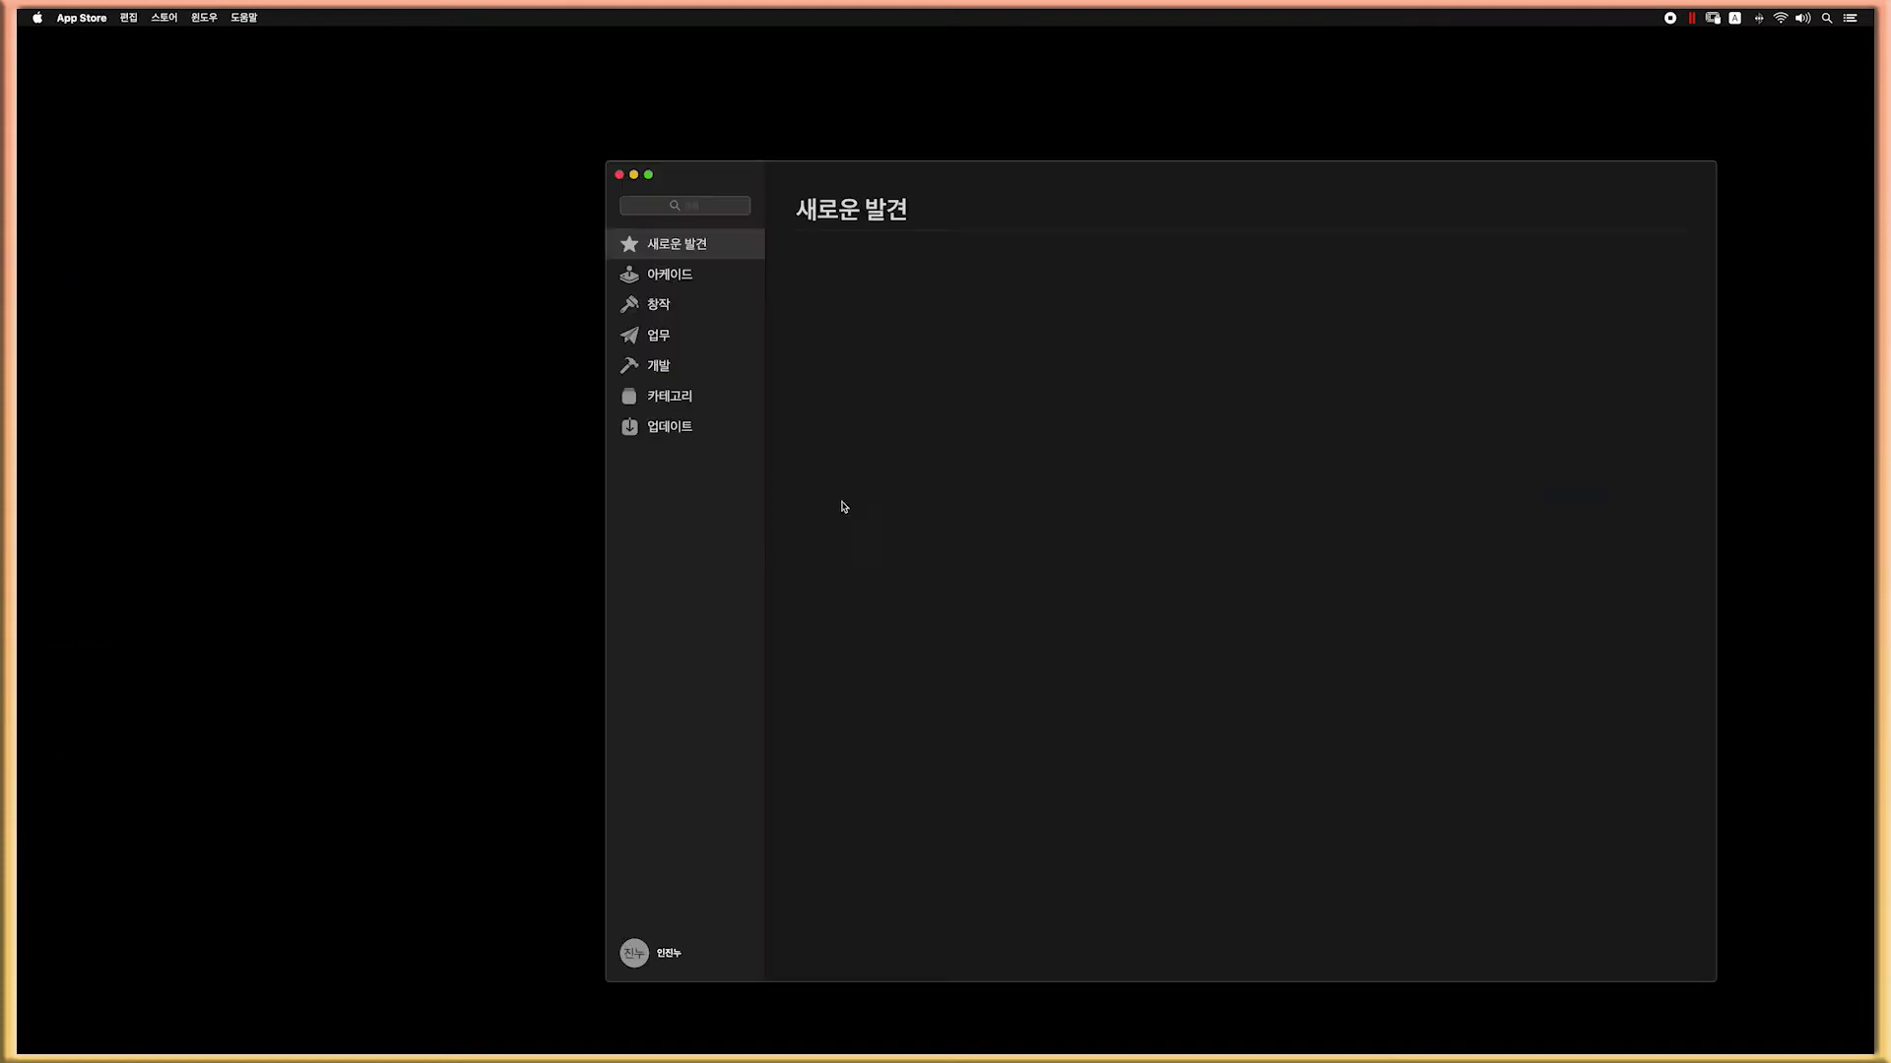
click(693, 206)
text(davinci)
key(Return)
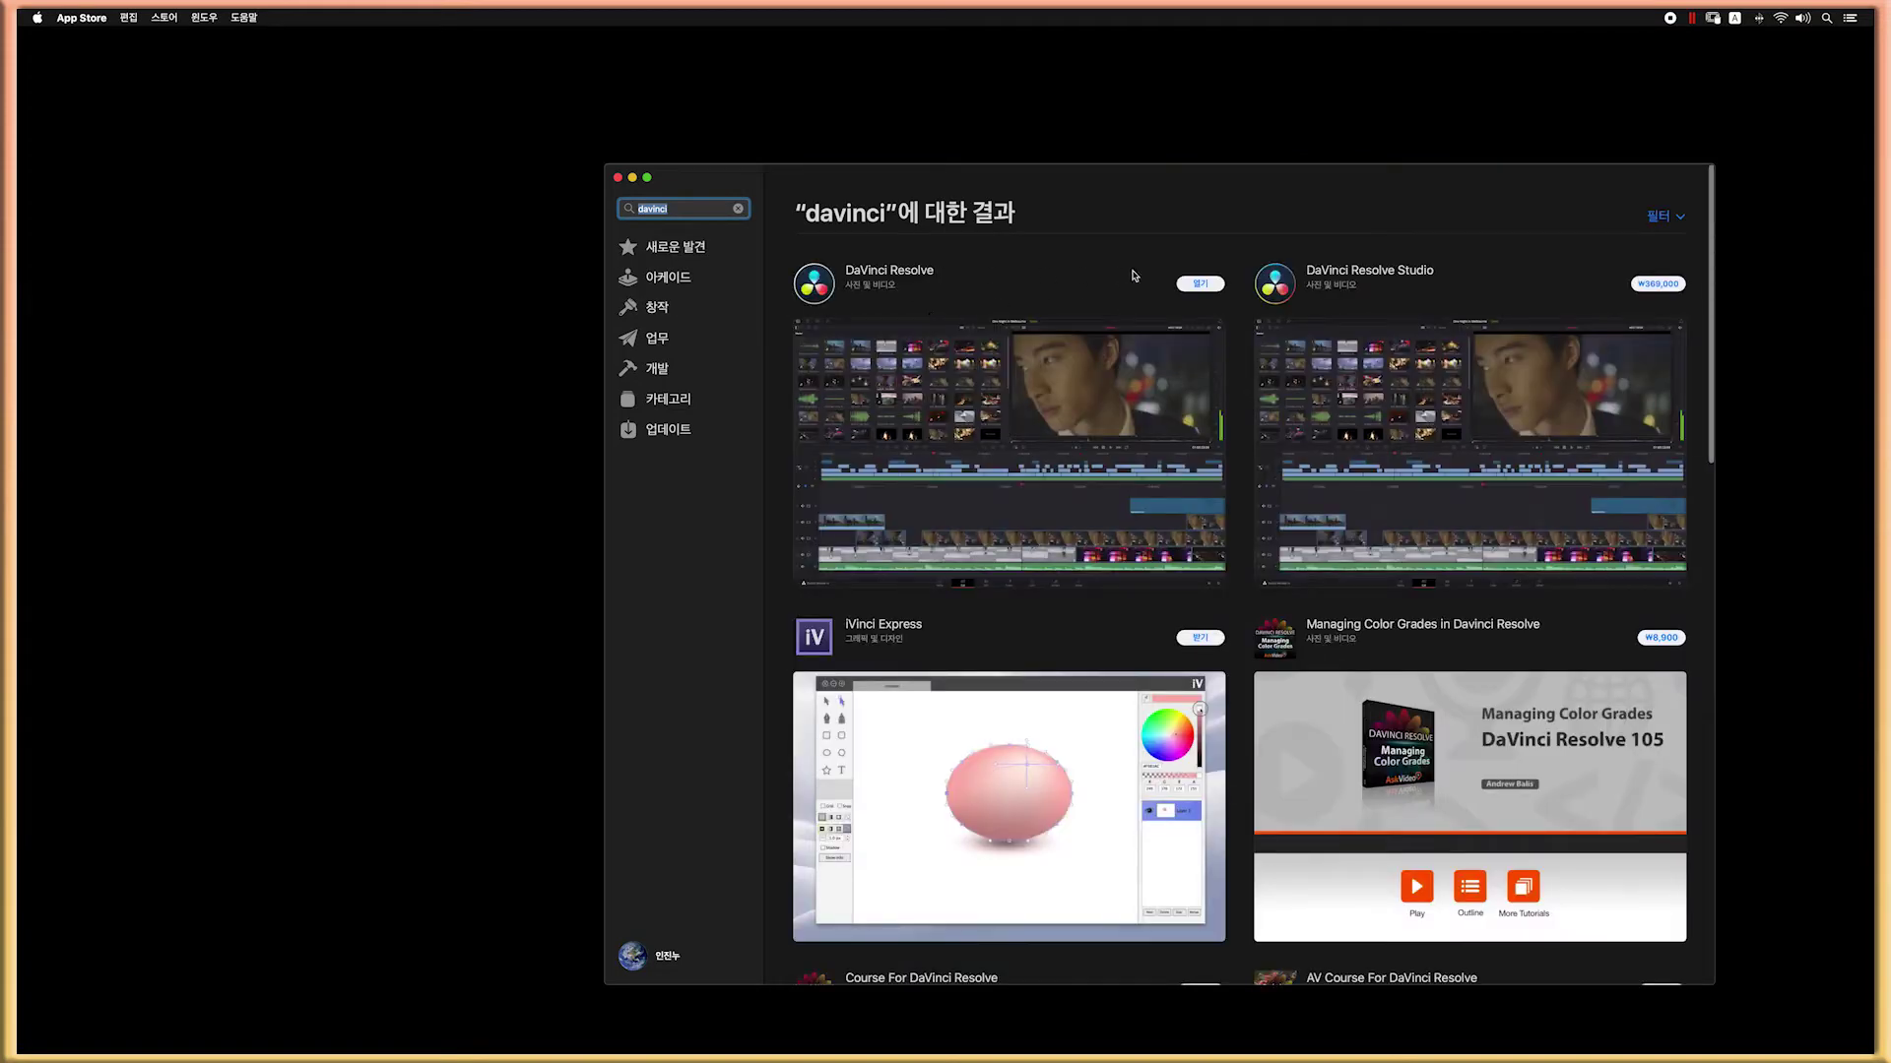
click(973, 278)
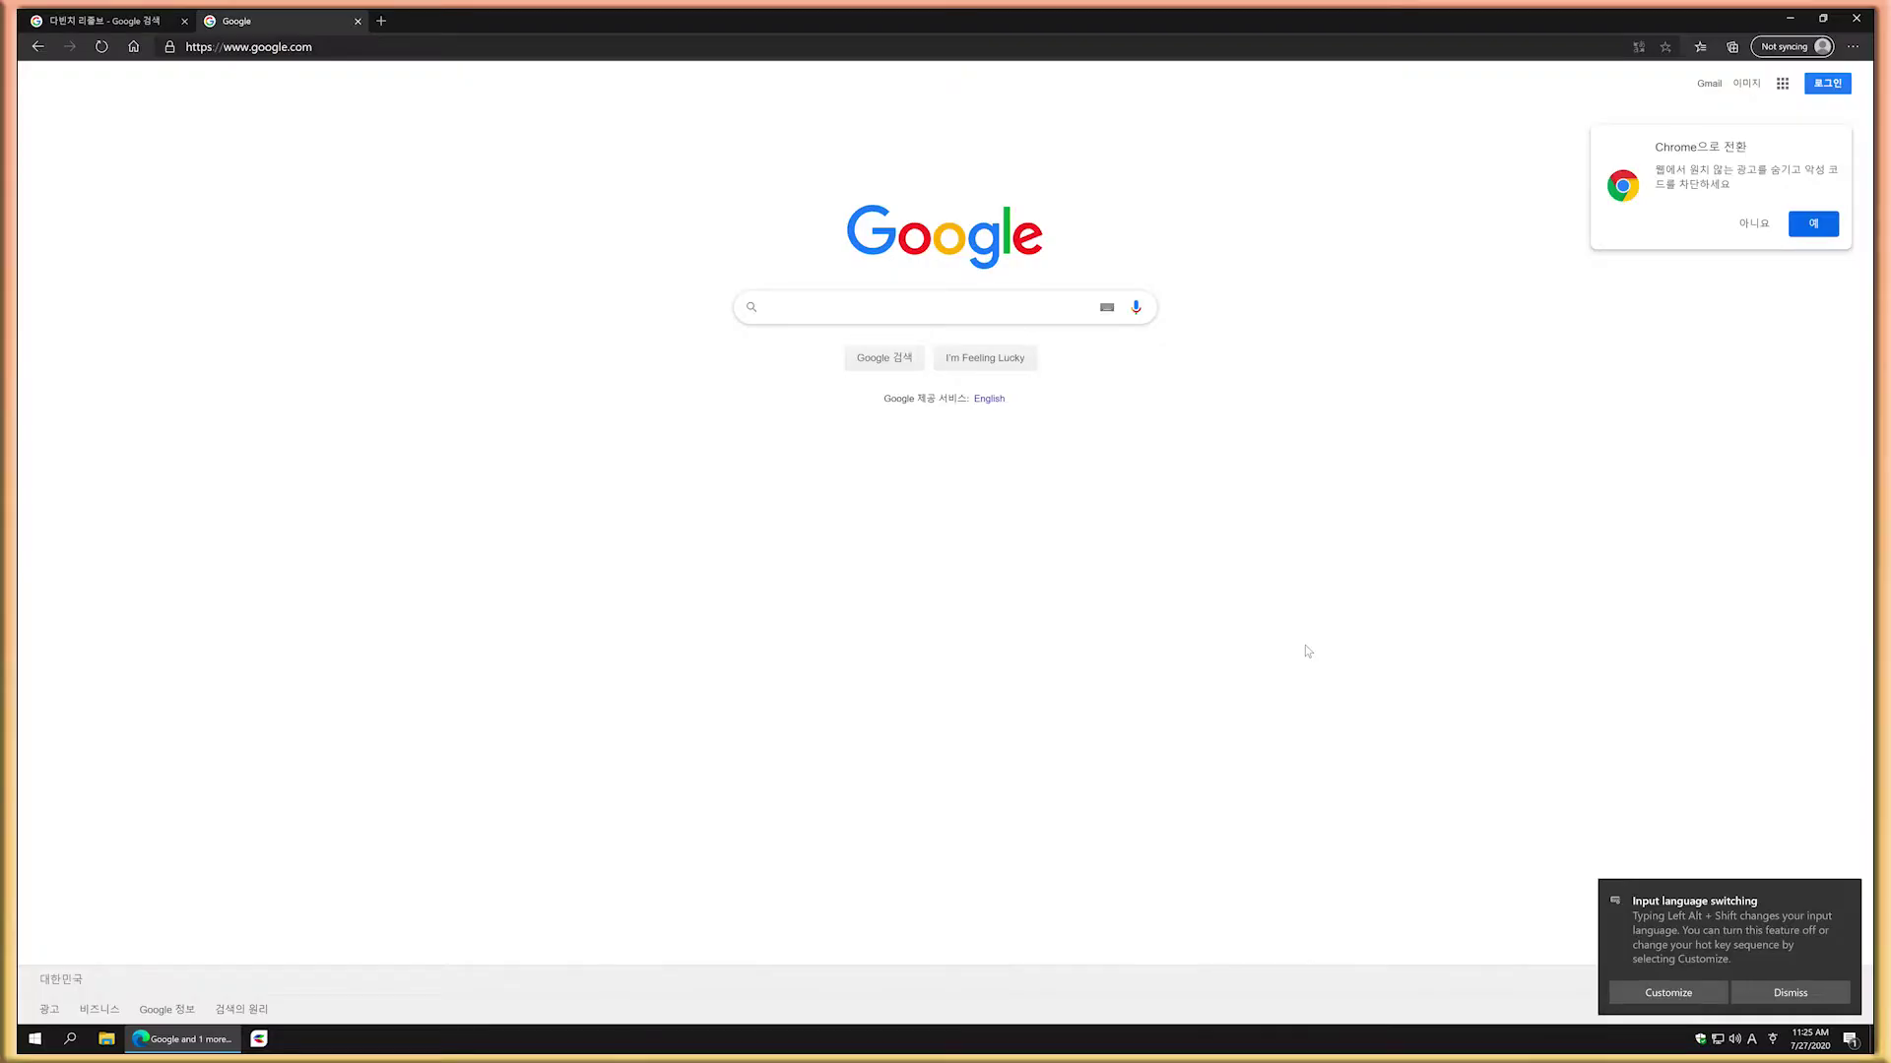
Step: Search Google for "다빈치 리졸브" and open the Blackmagic Design DaVinci Resolve 16 download result
text(a)
key(BackSpace)
key(Hangul)
text(다빈치 리)
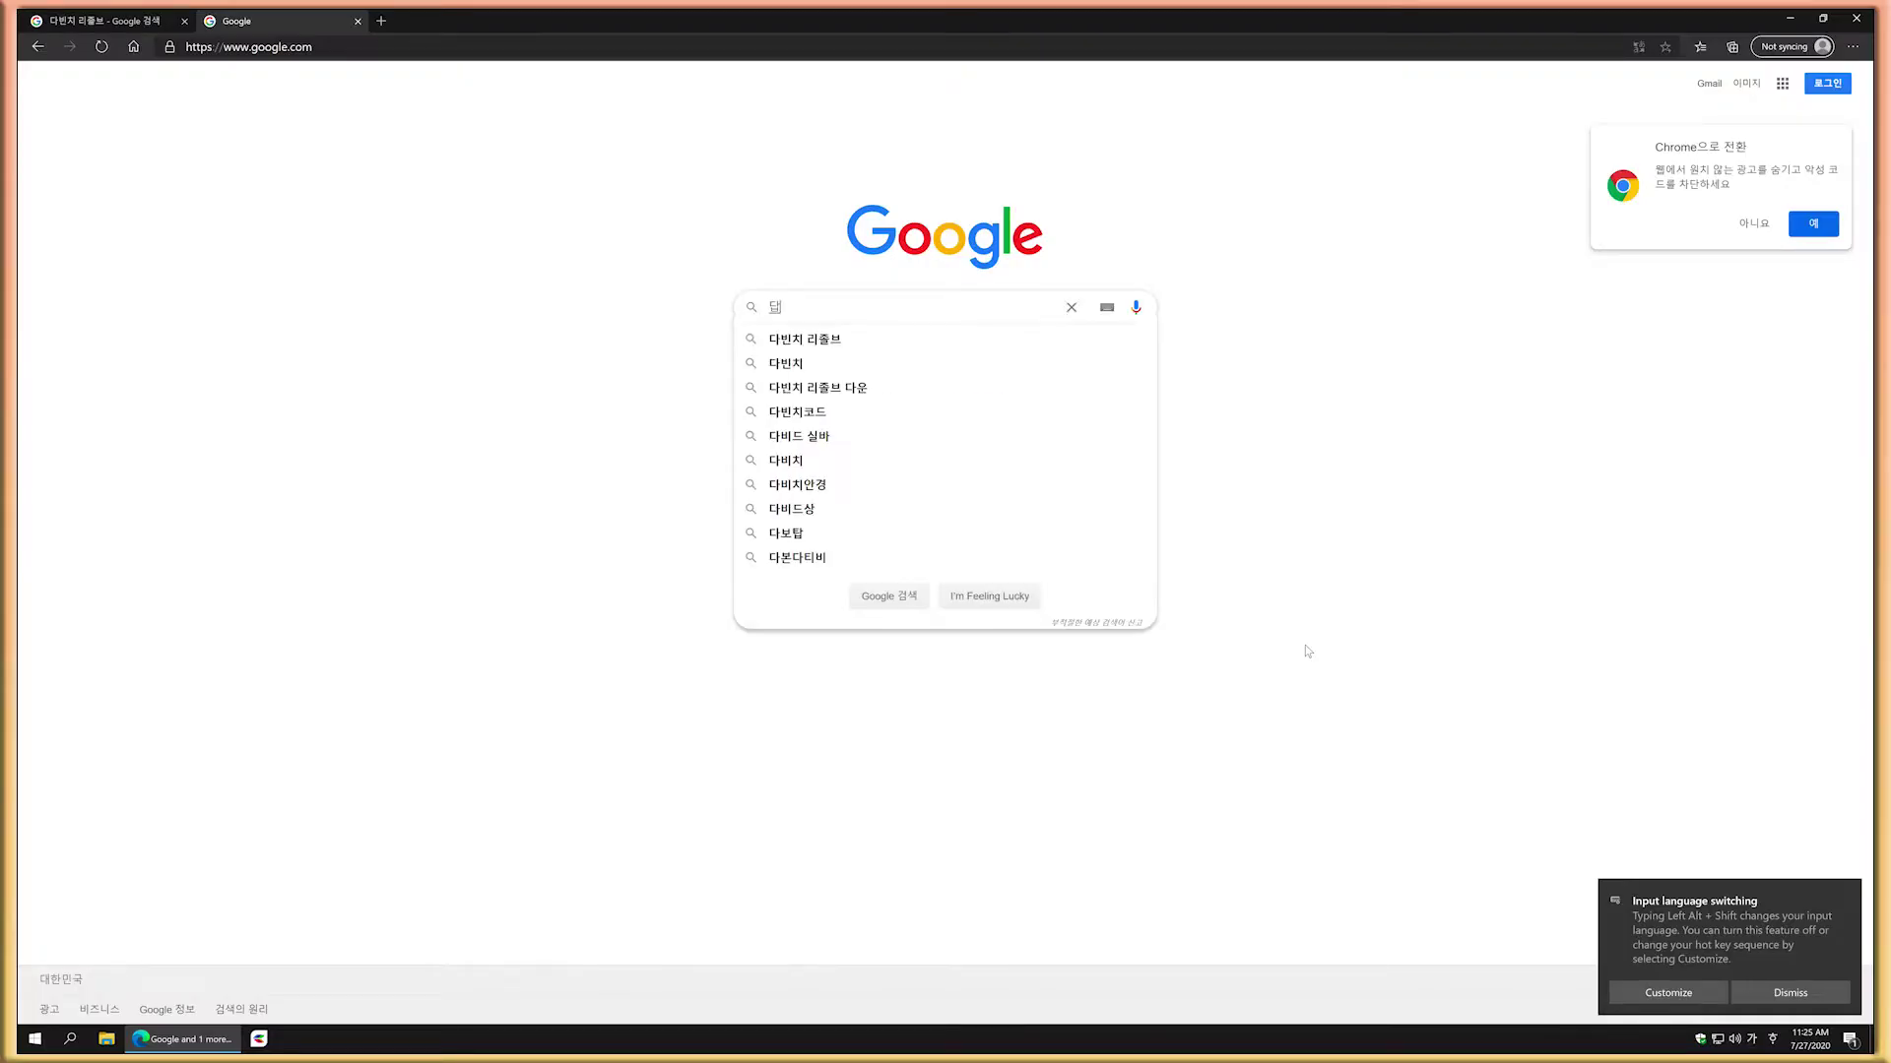
text(졸브)
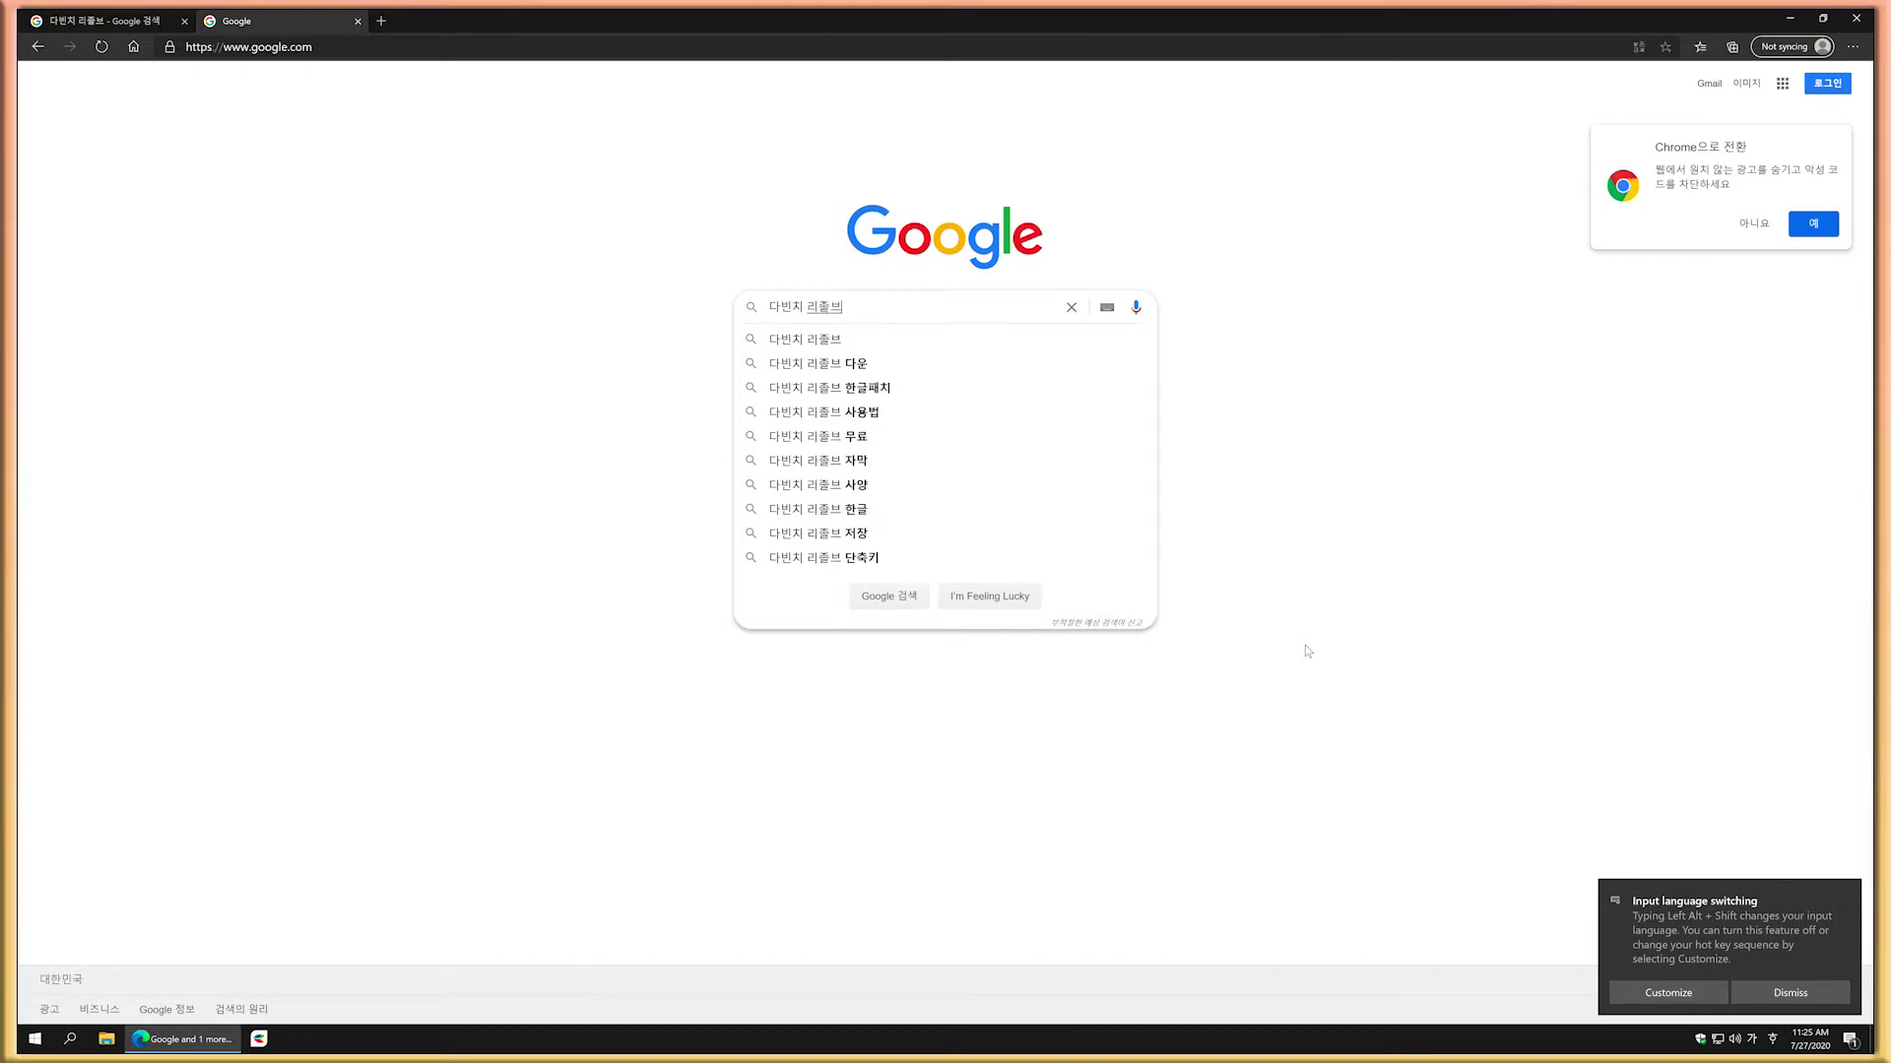
key(Return)
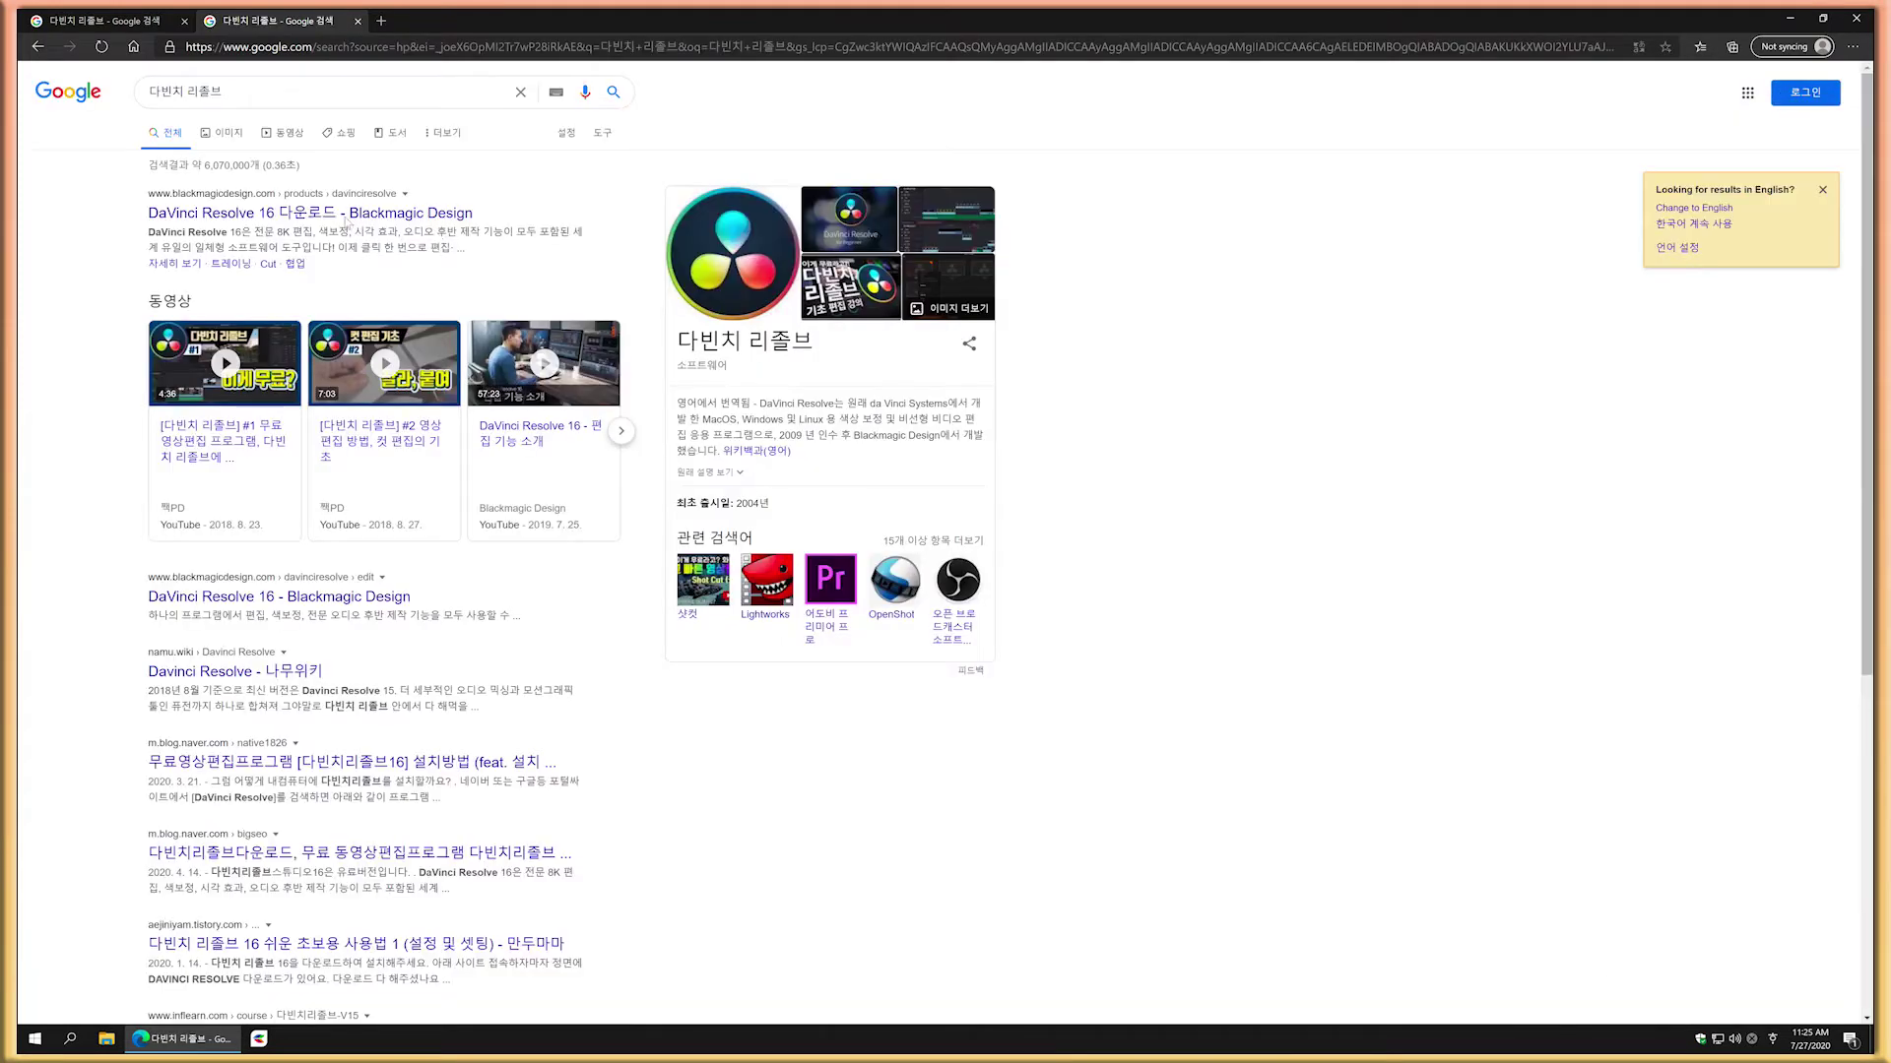
click(173, 214)
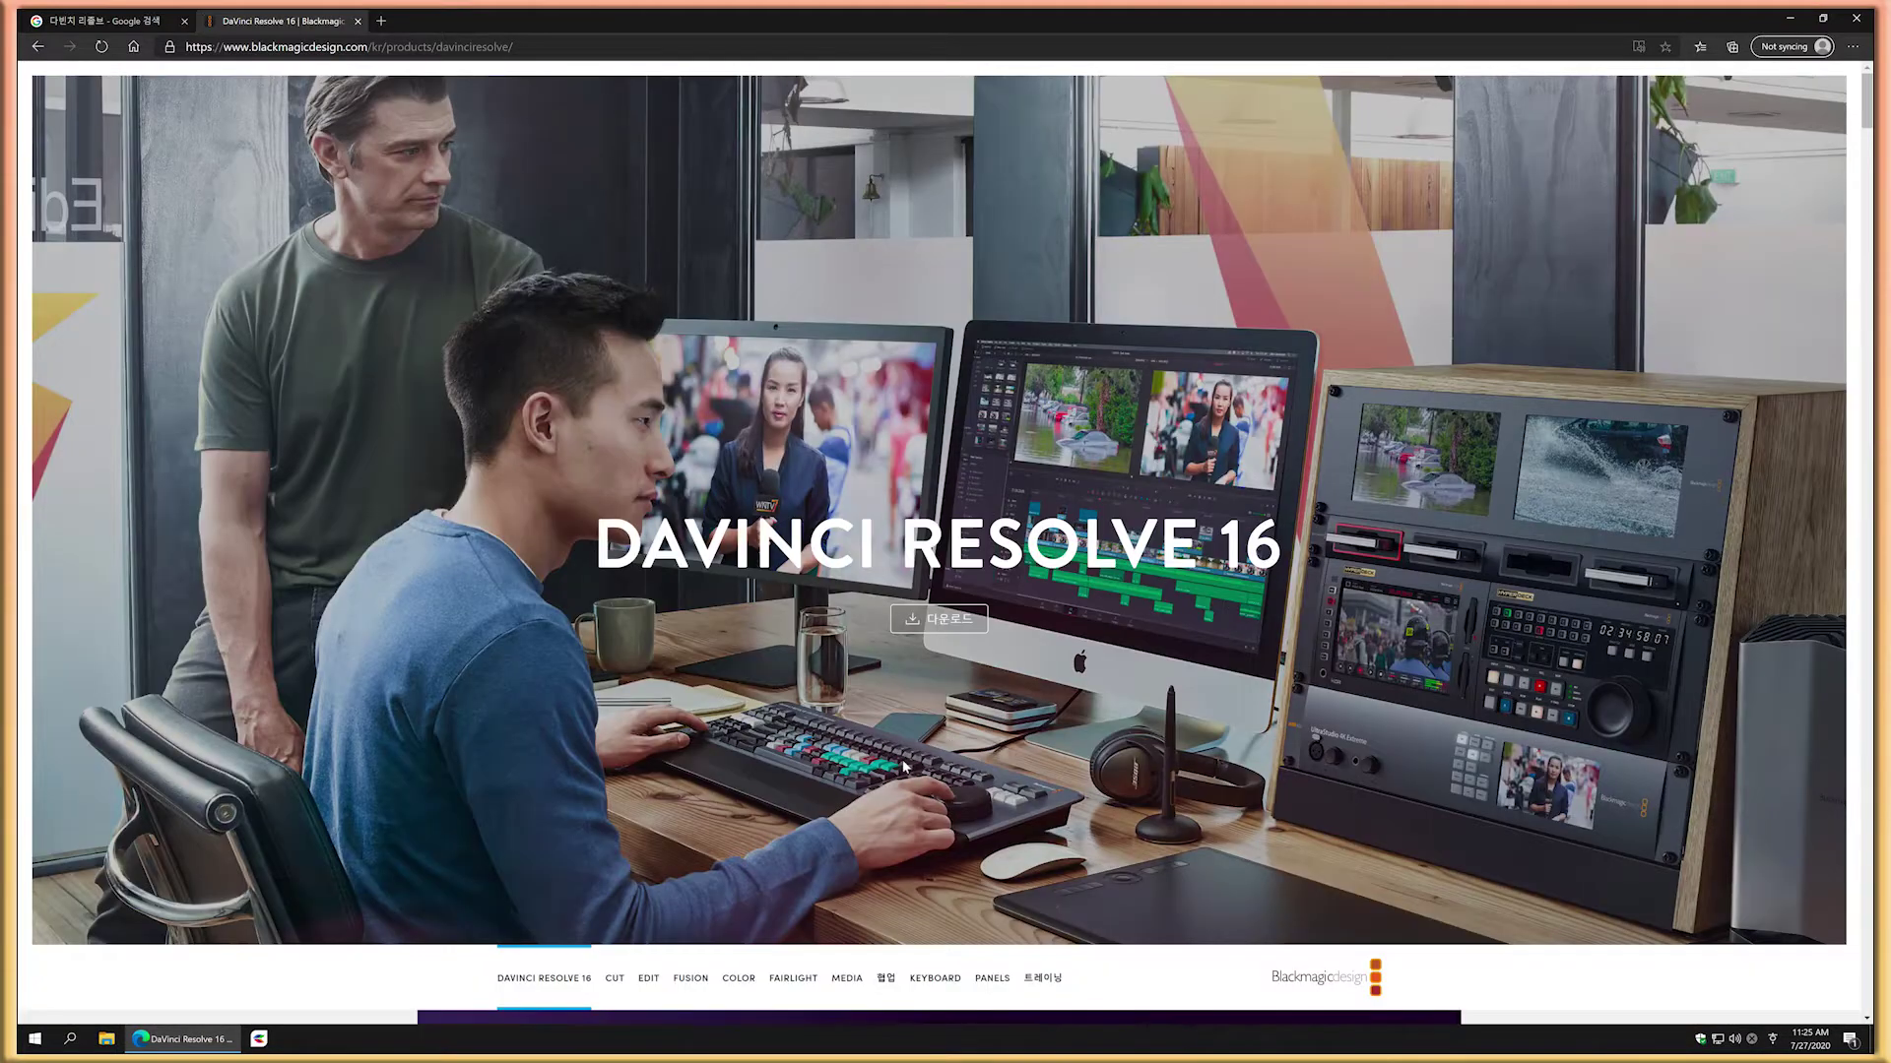
Step: Request the DaVinci Resolve 16.2.4 download, fill in the registration form's name, e-mail, phone number and city, and submit it
click(939, 786)
click(750, 666)
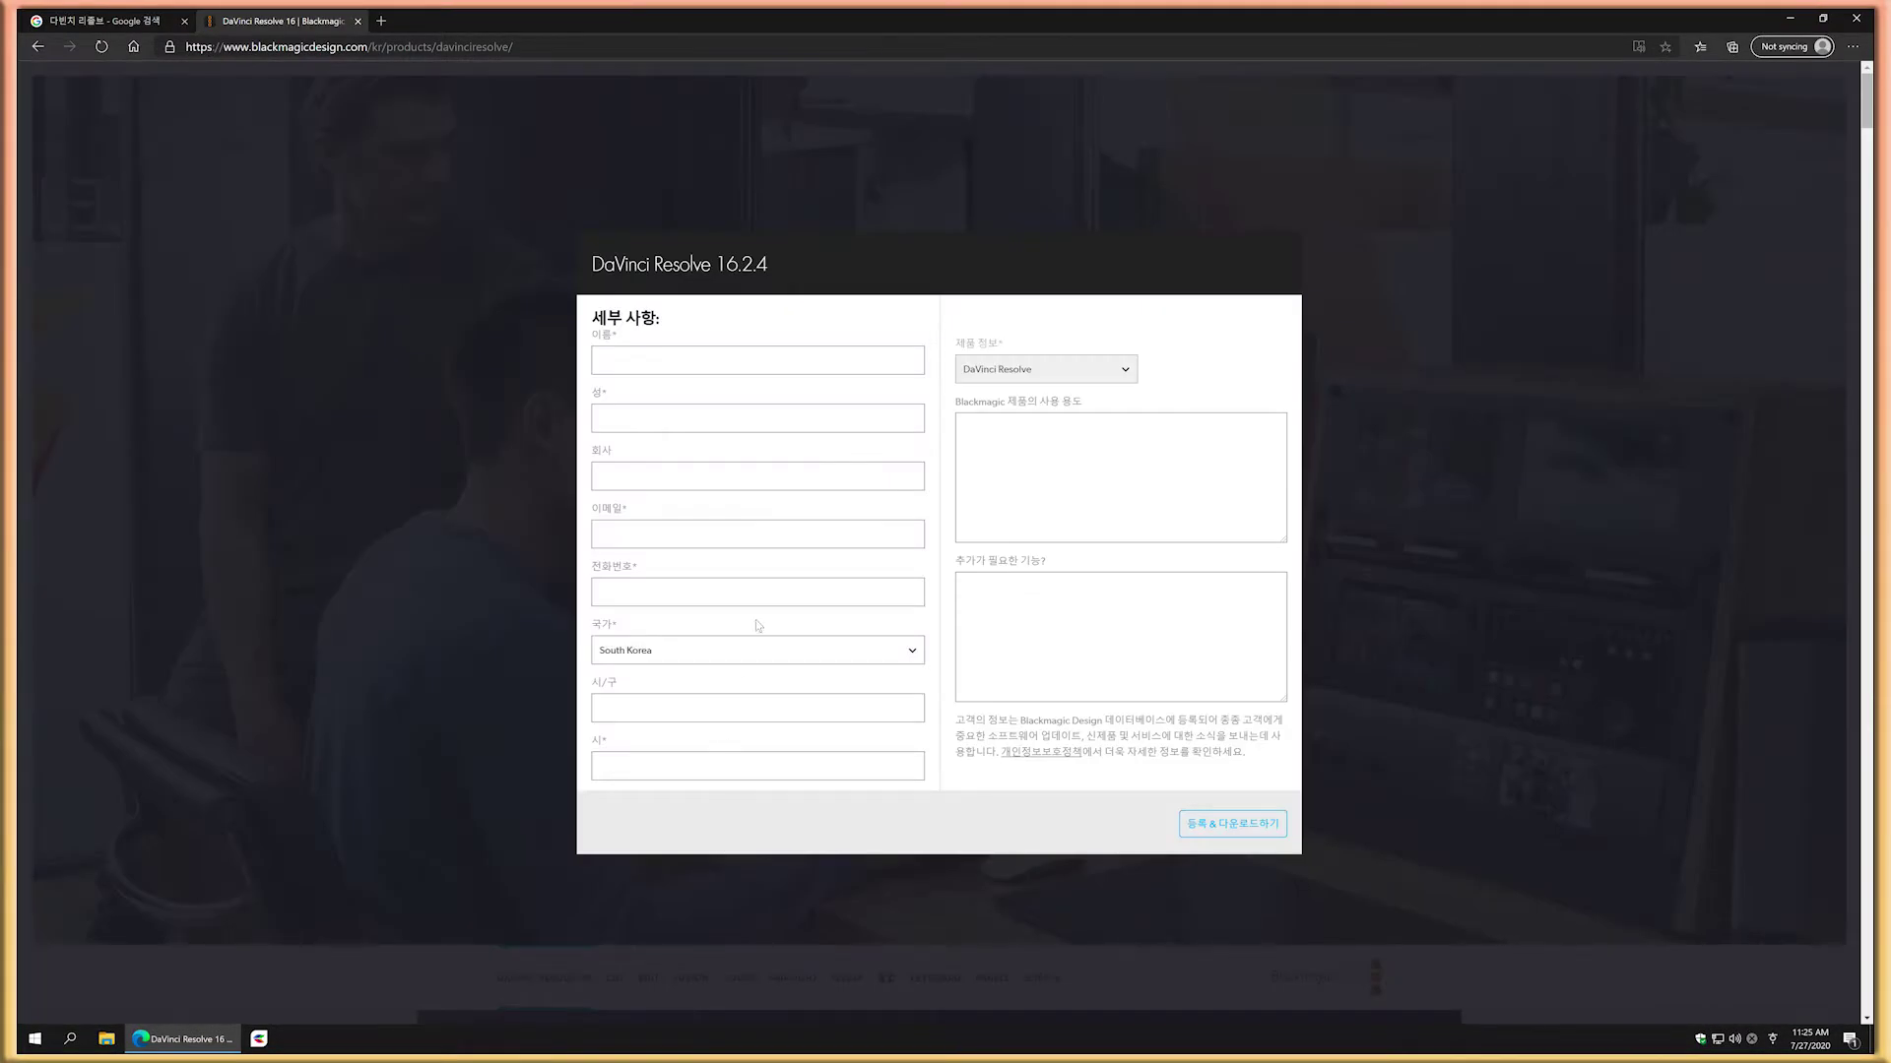
click(828, 364)
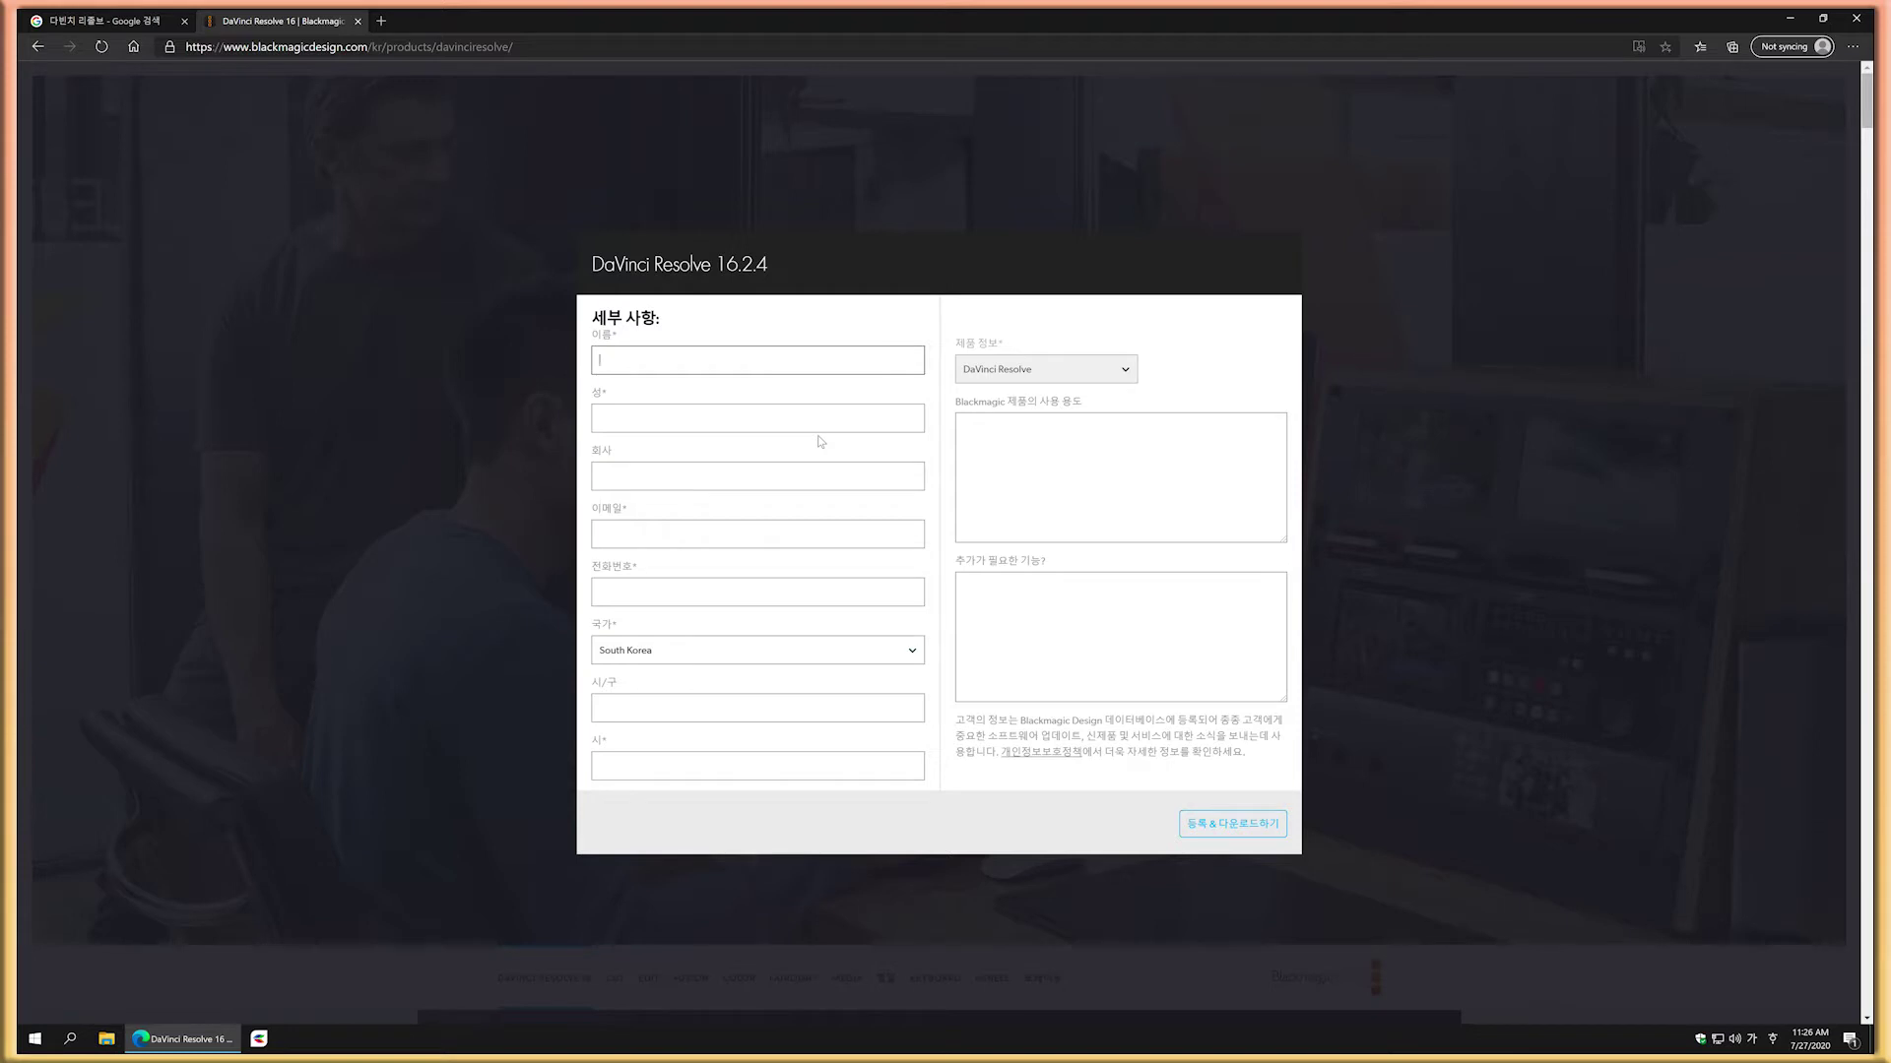
key(Return)
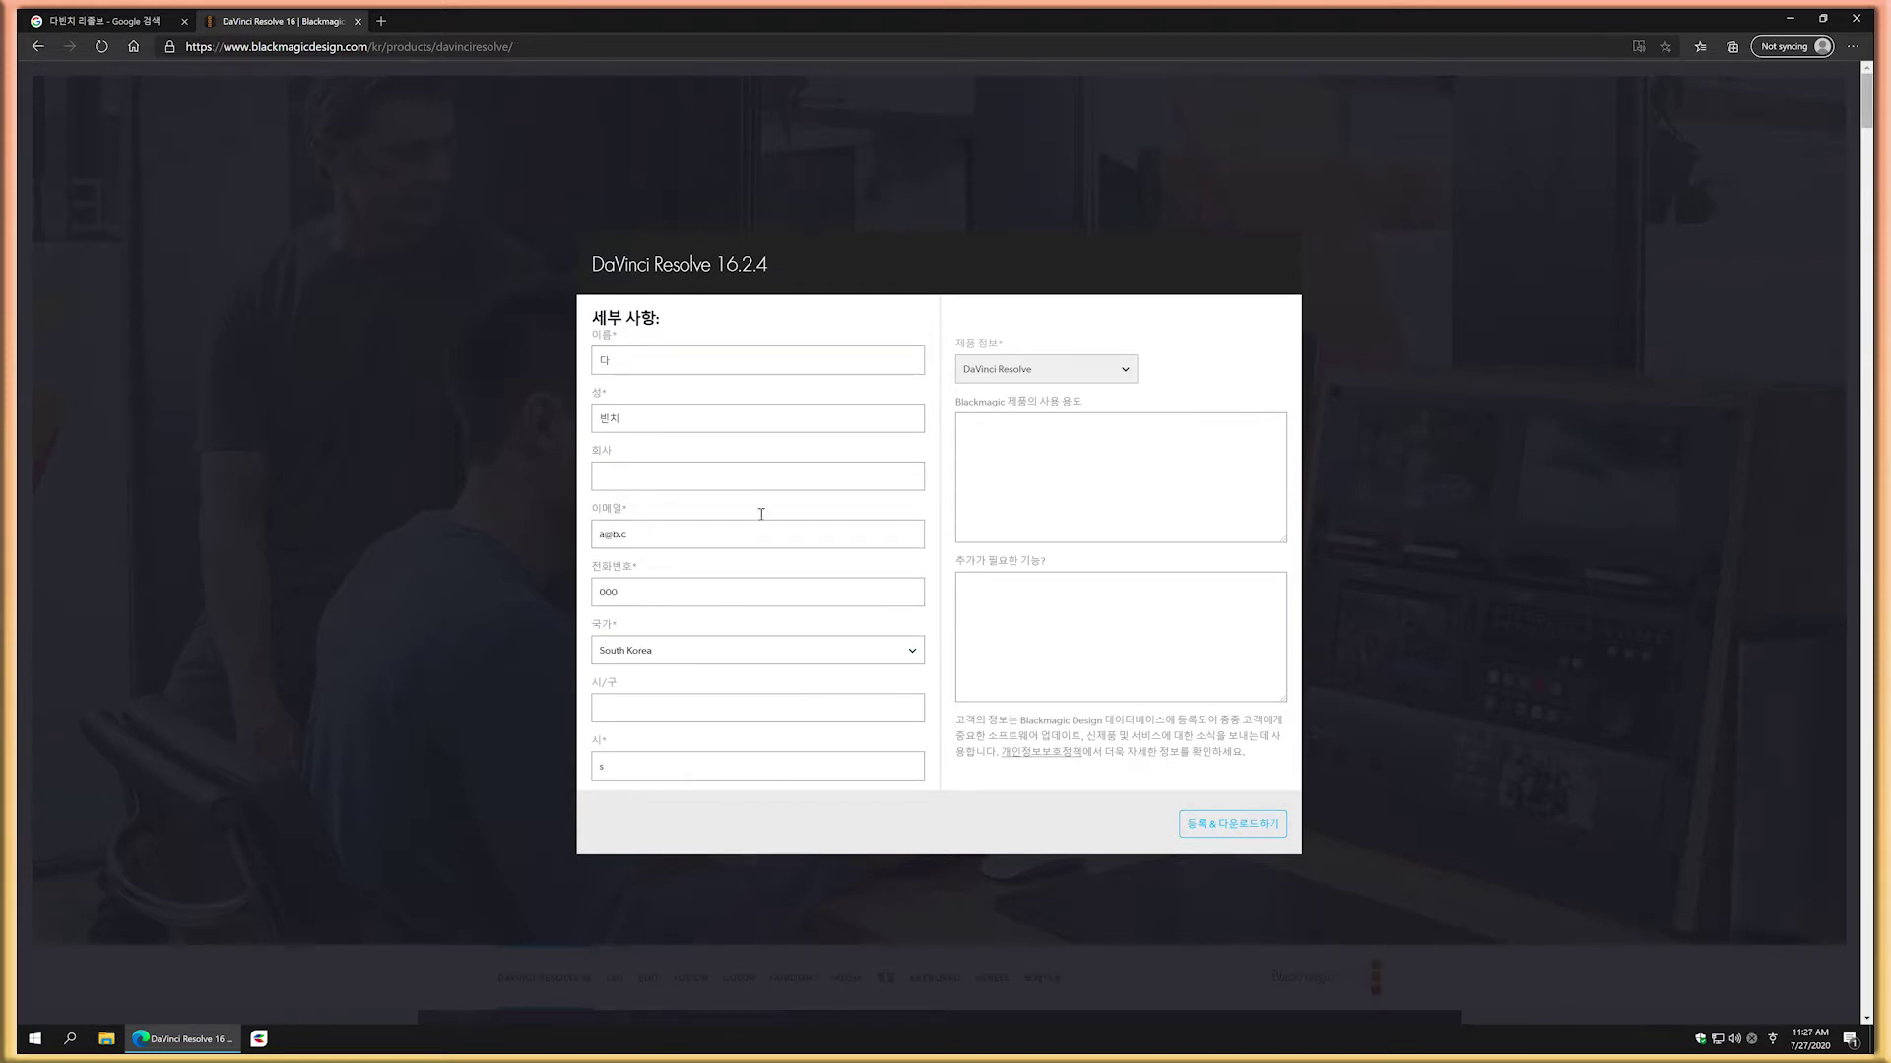
click(1201, 829)
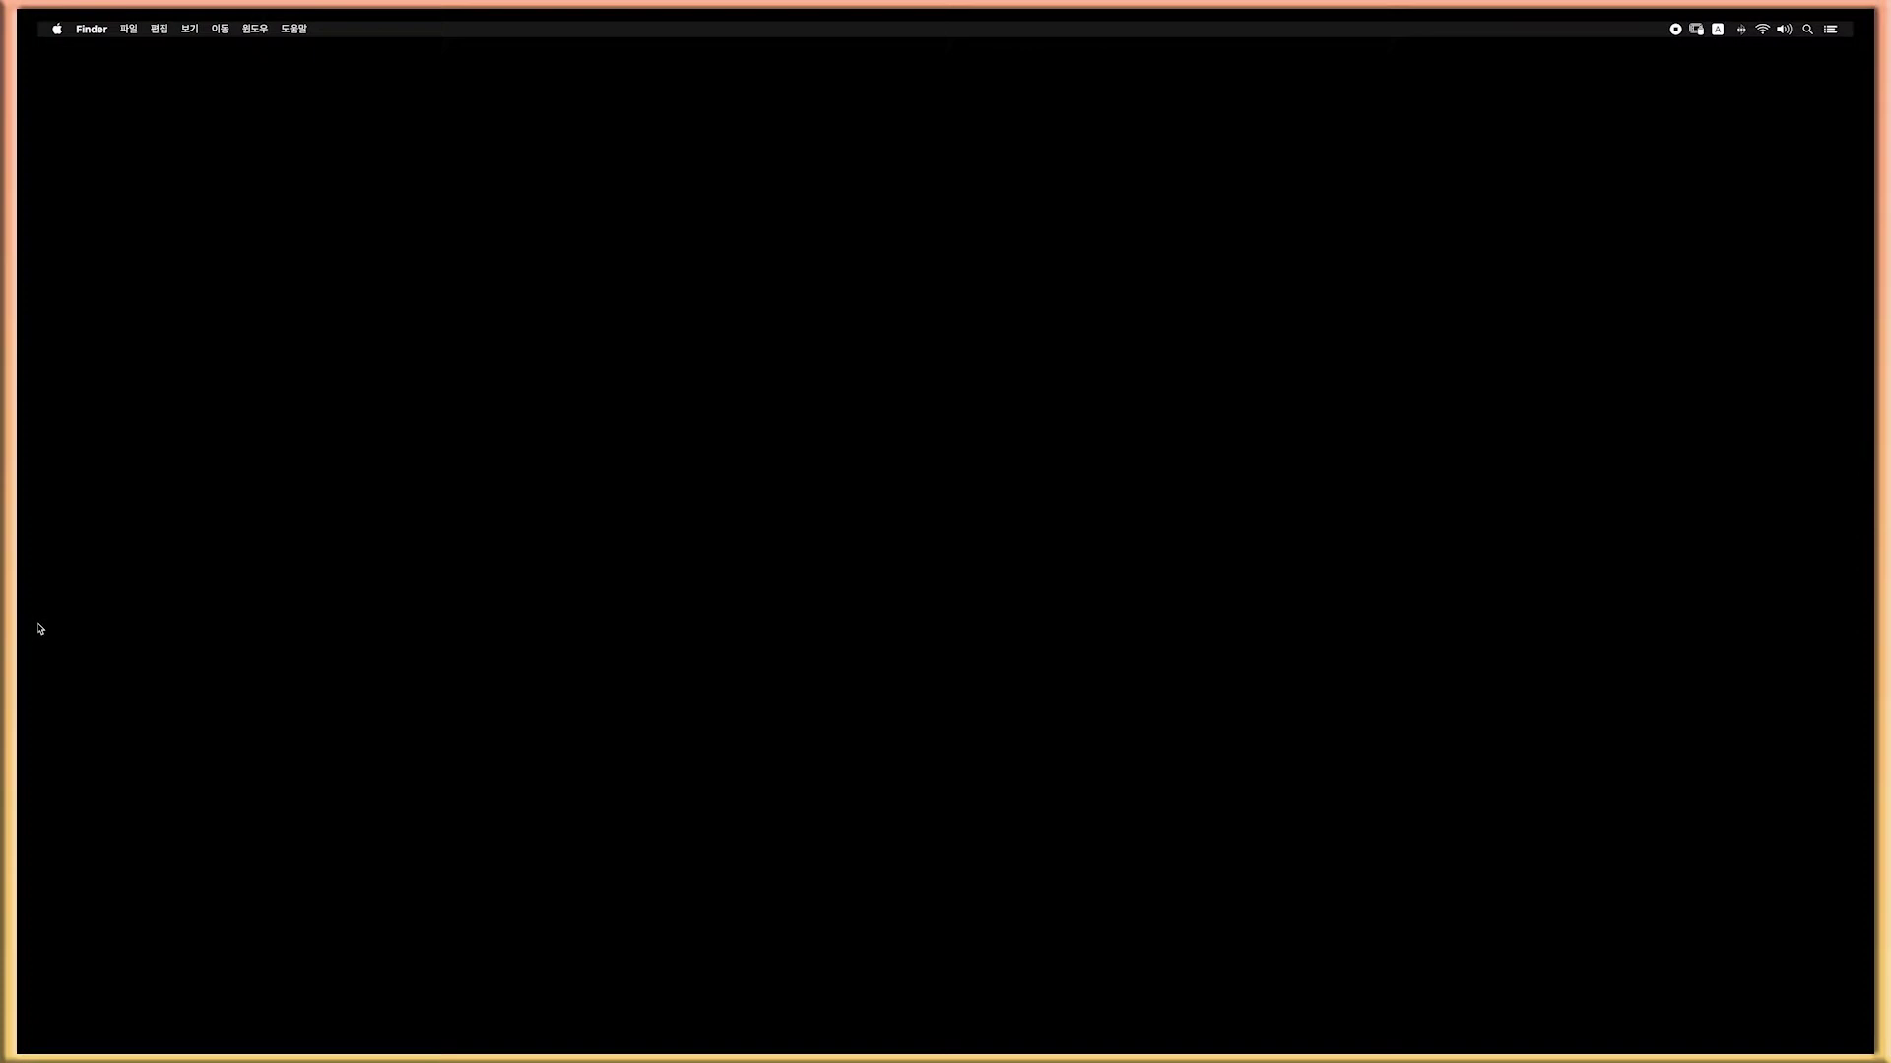
Step: Launch DaVinci Resolve 16 and open the Untitled Project from the project manager
mouse_move(40, 630)
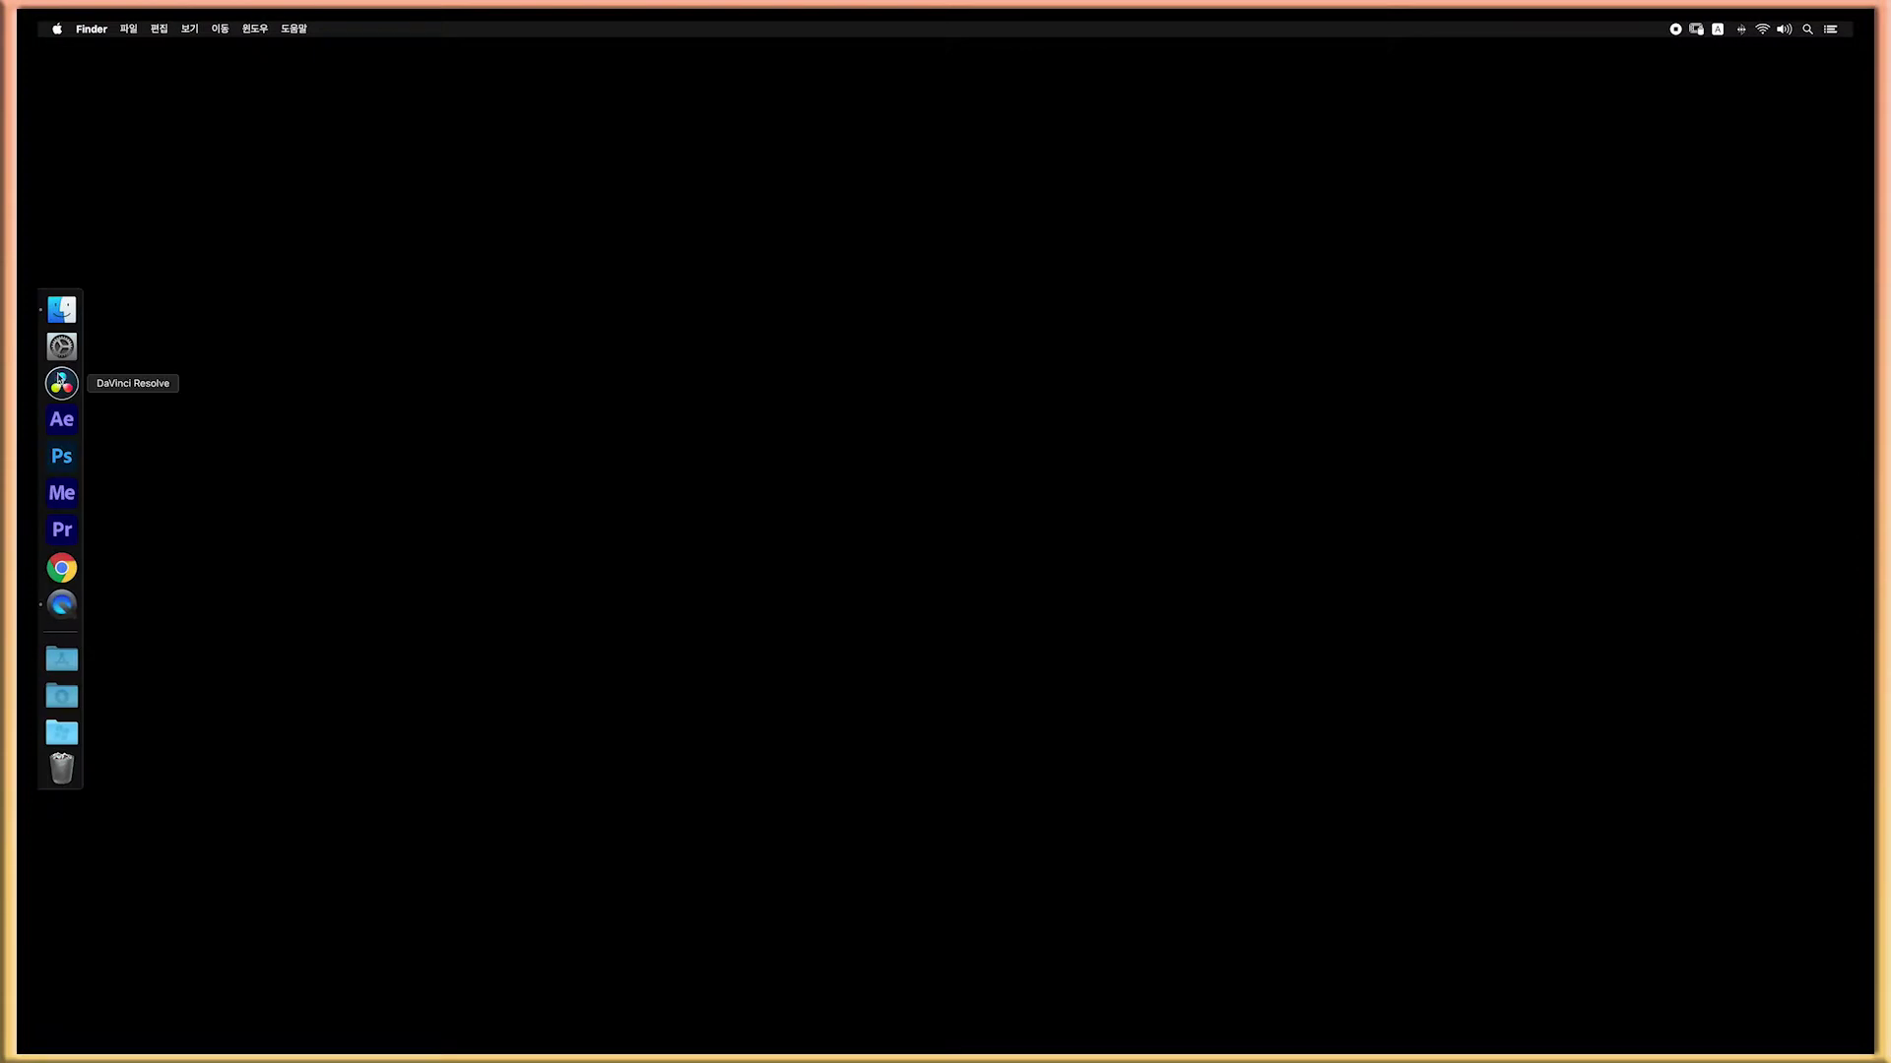
click(59, 389)
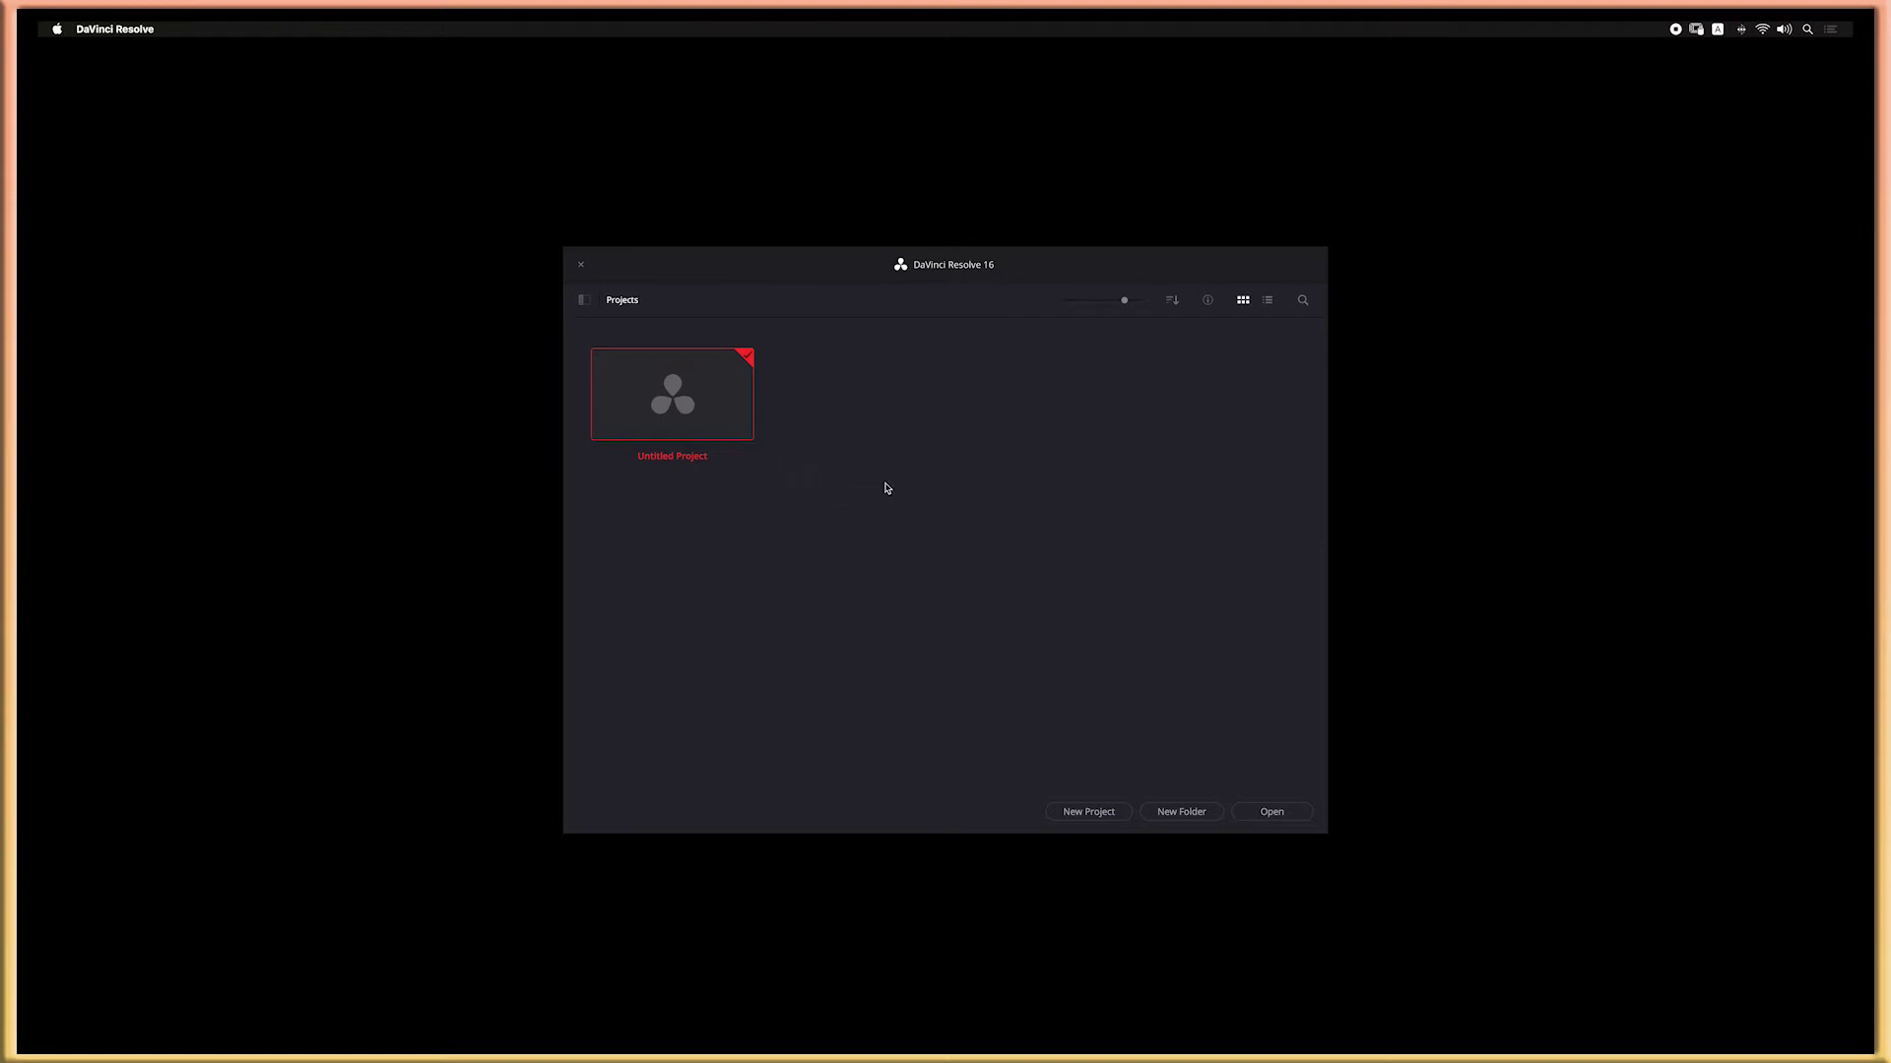
click(1272, 812)
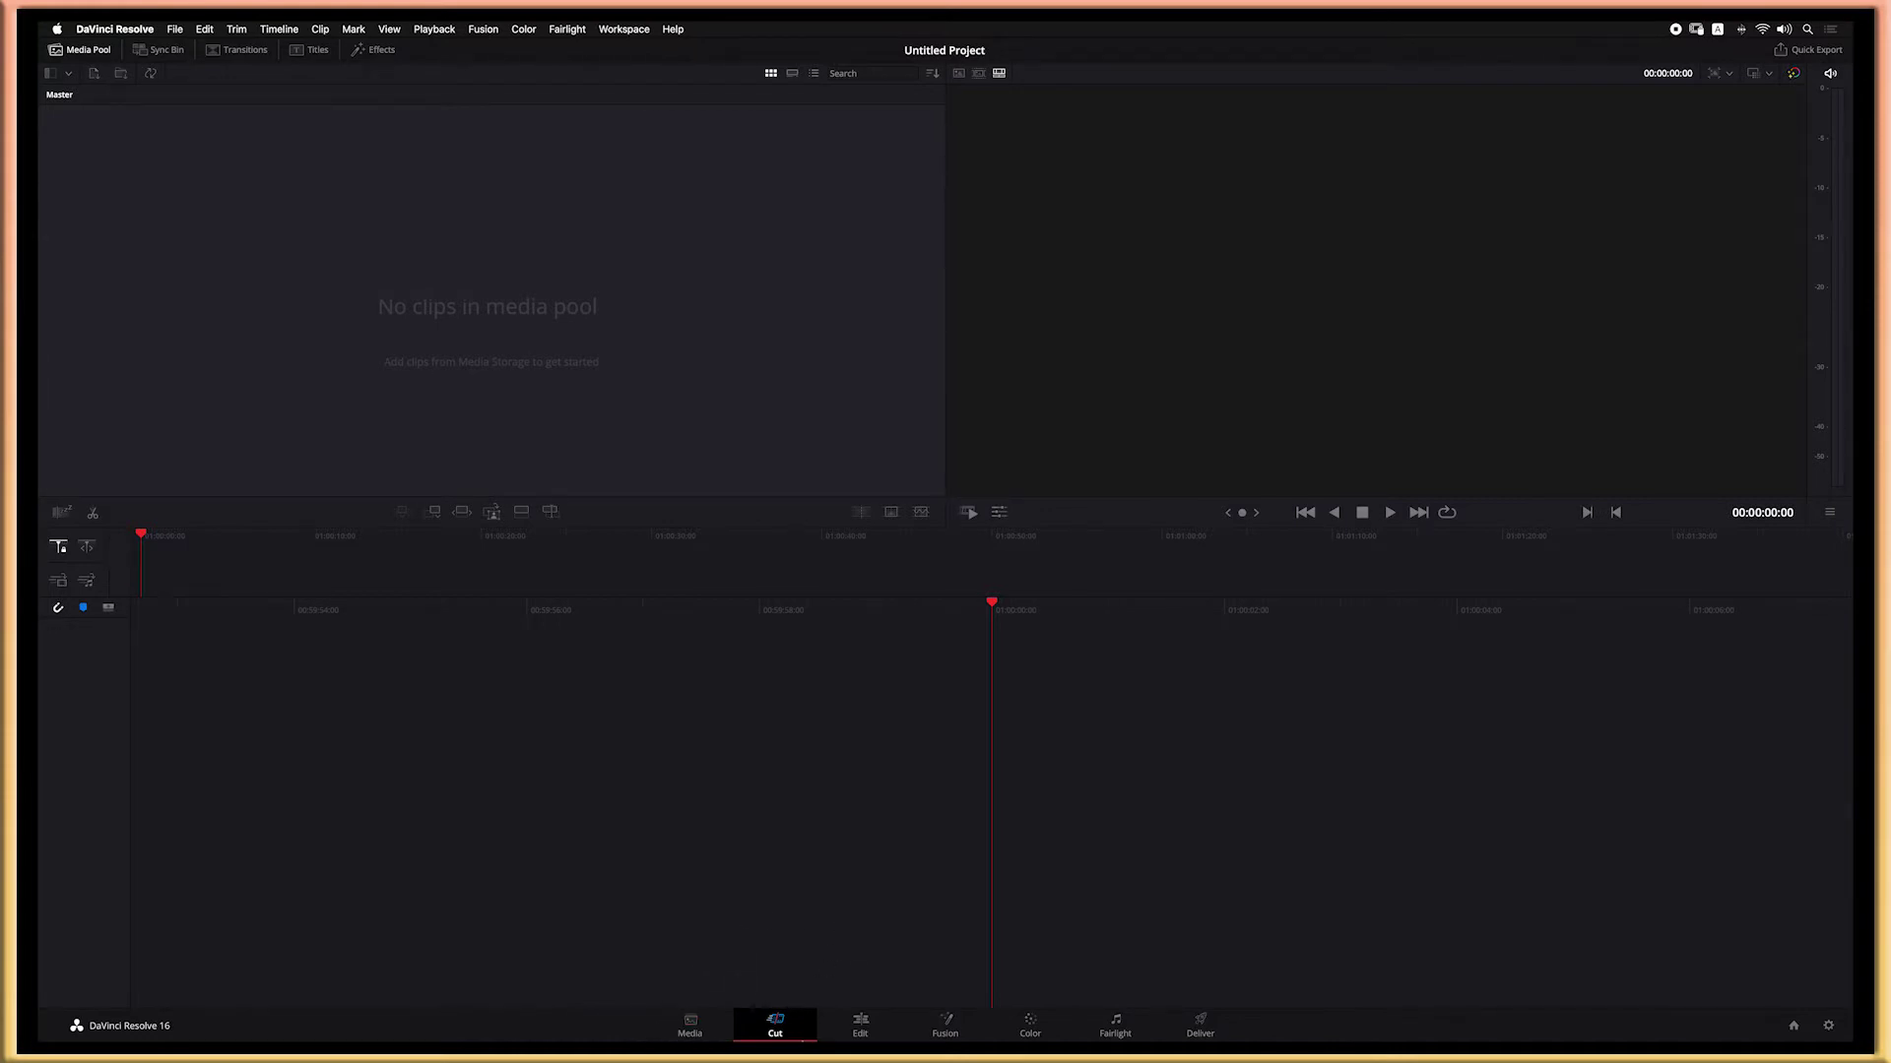
Step: Look through the Edit, Fusion, Color, Fairlight, Deliver and Media pages, ending on the Edit page
click(865, 1031)
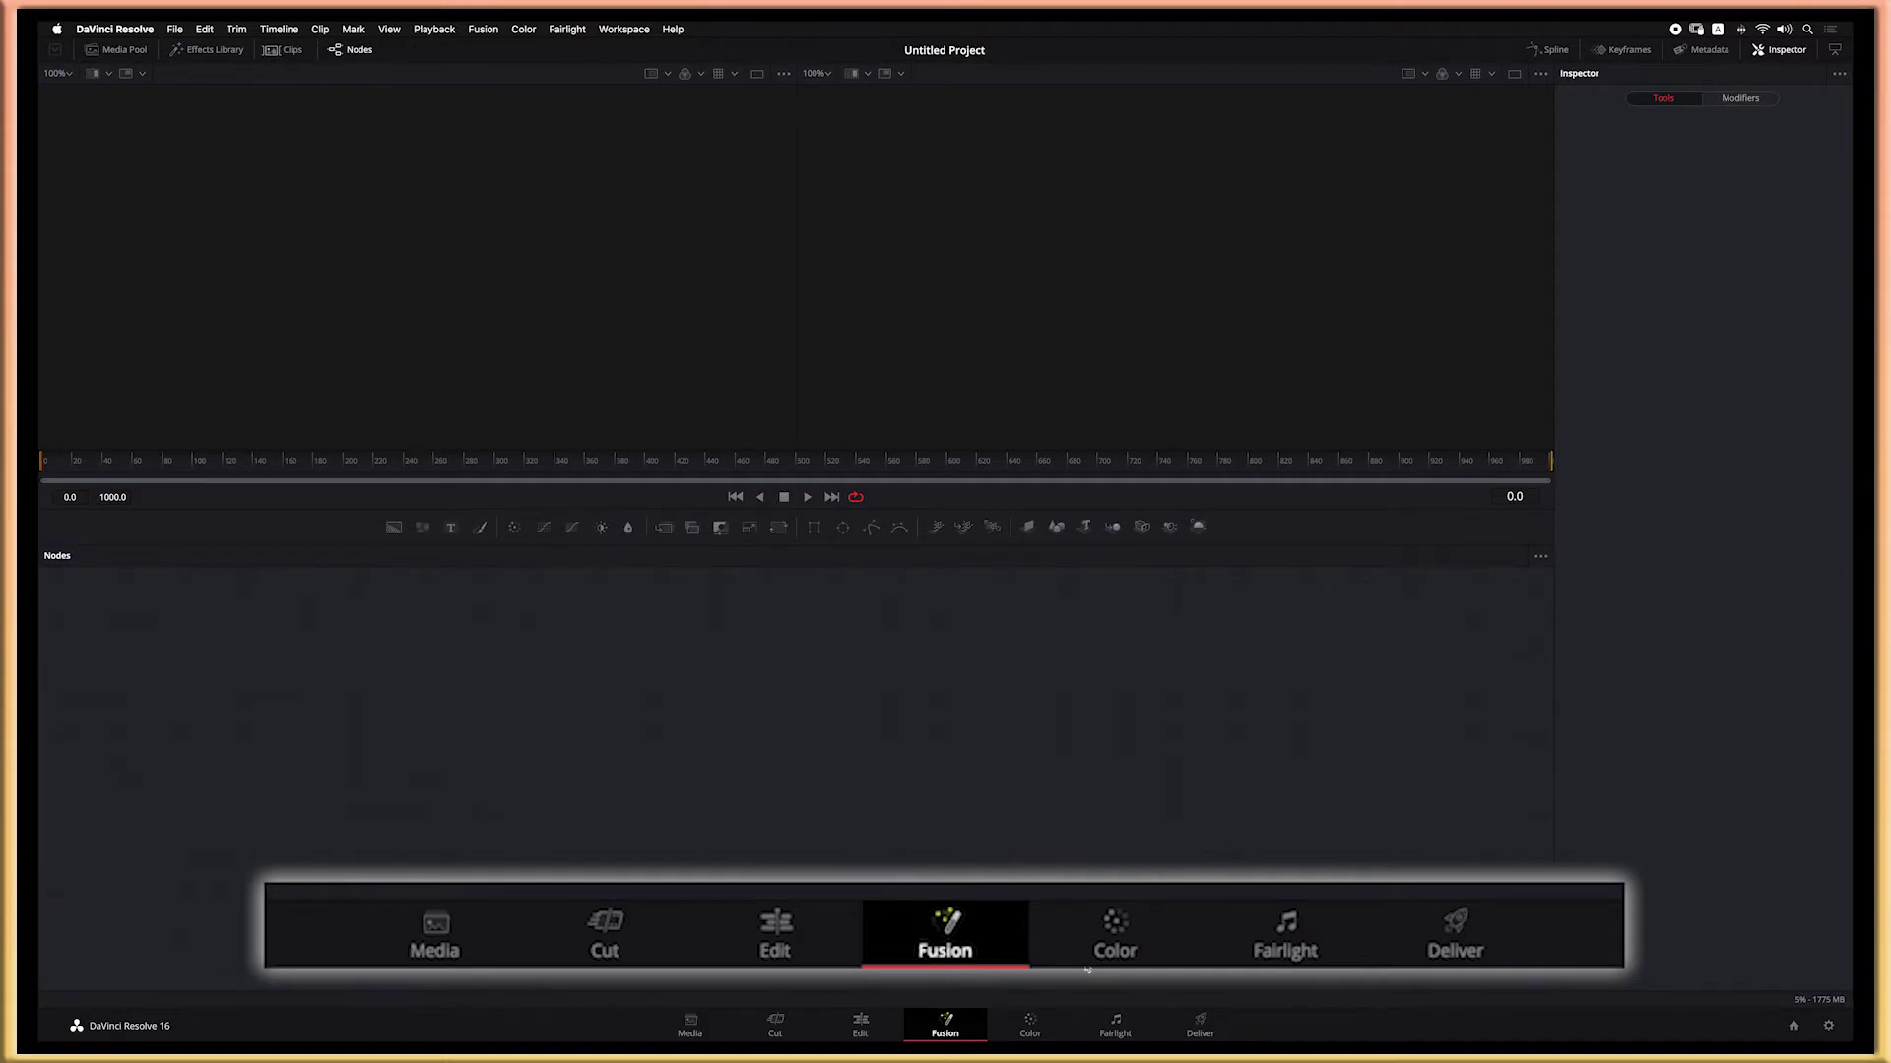
click(1030, 1024)
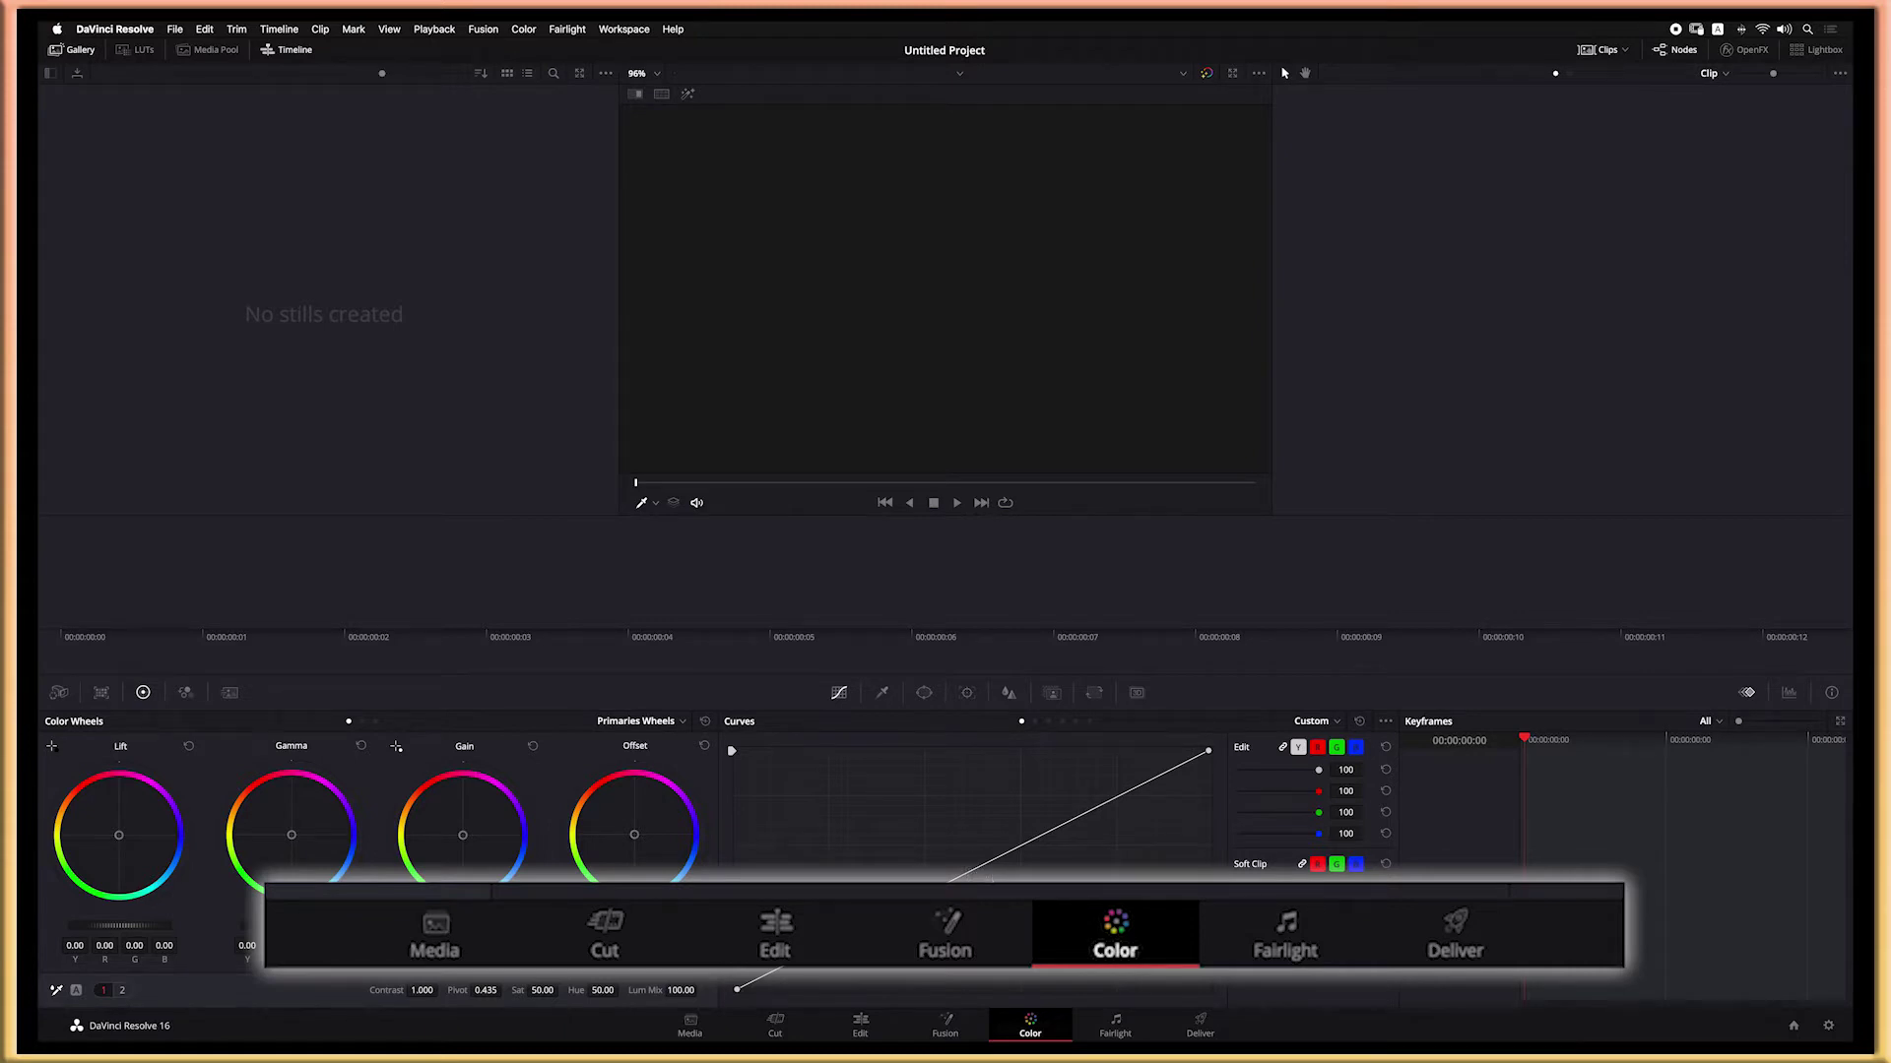
click(1132, 1034)
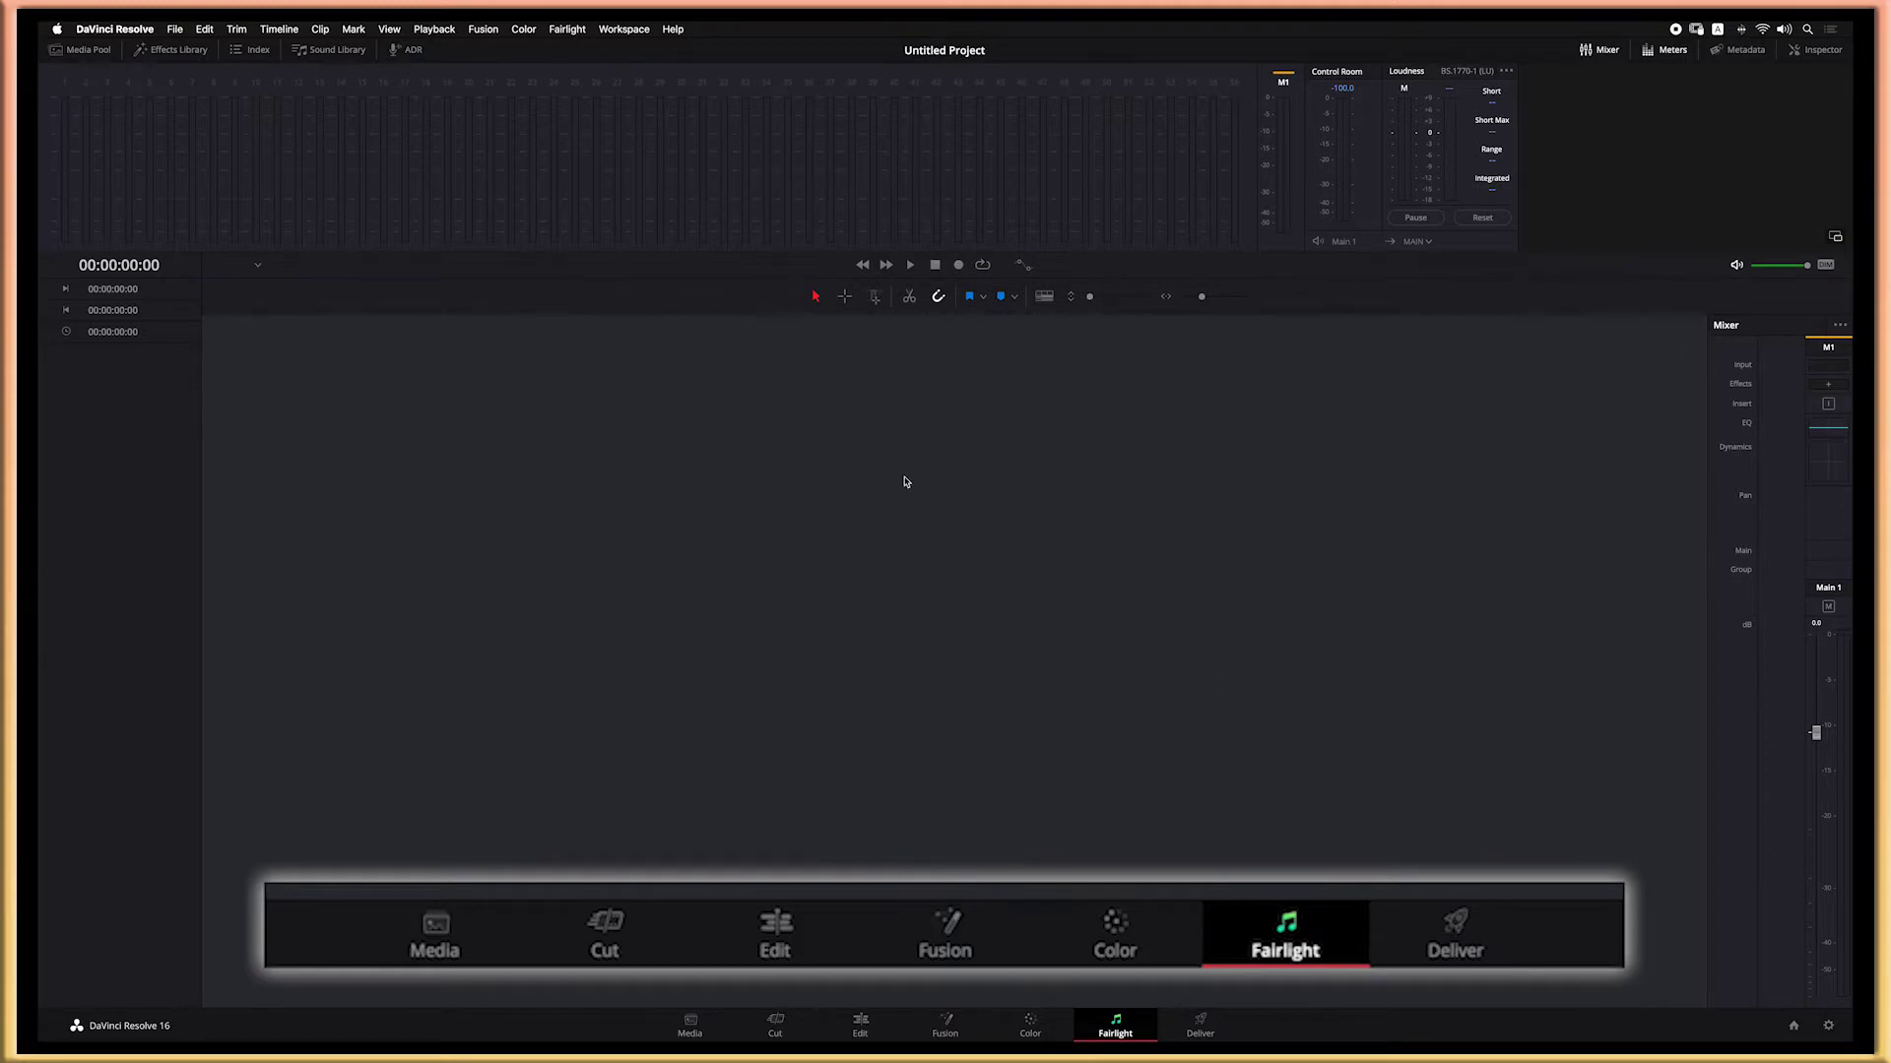
key(shift+8)
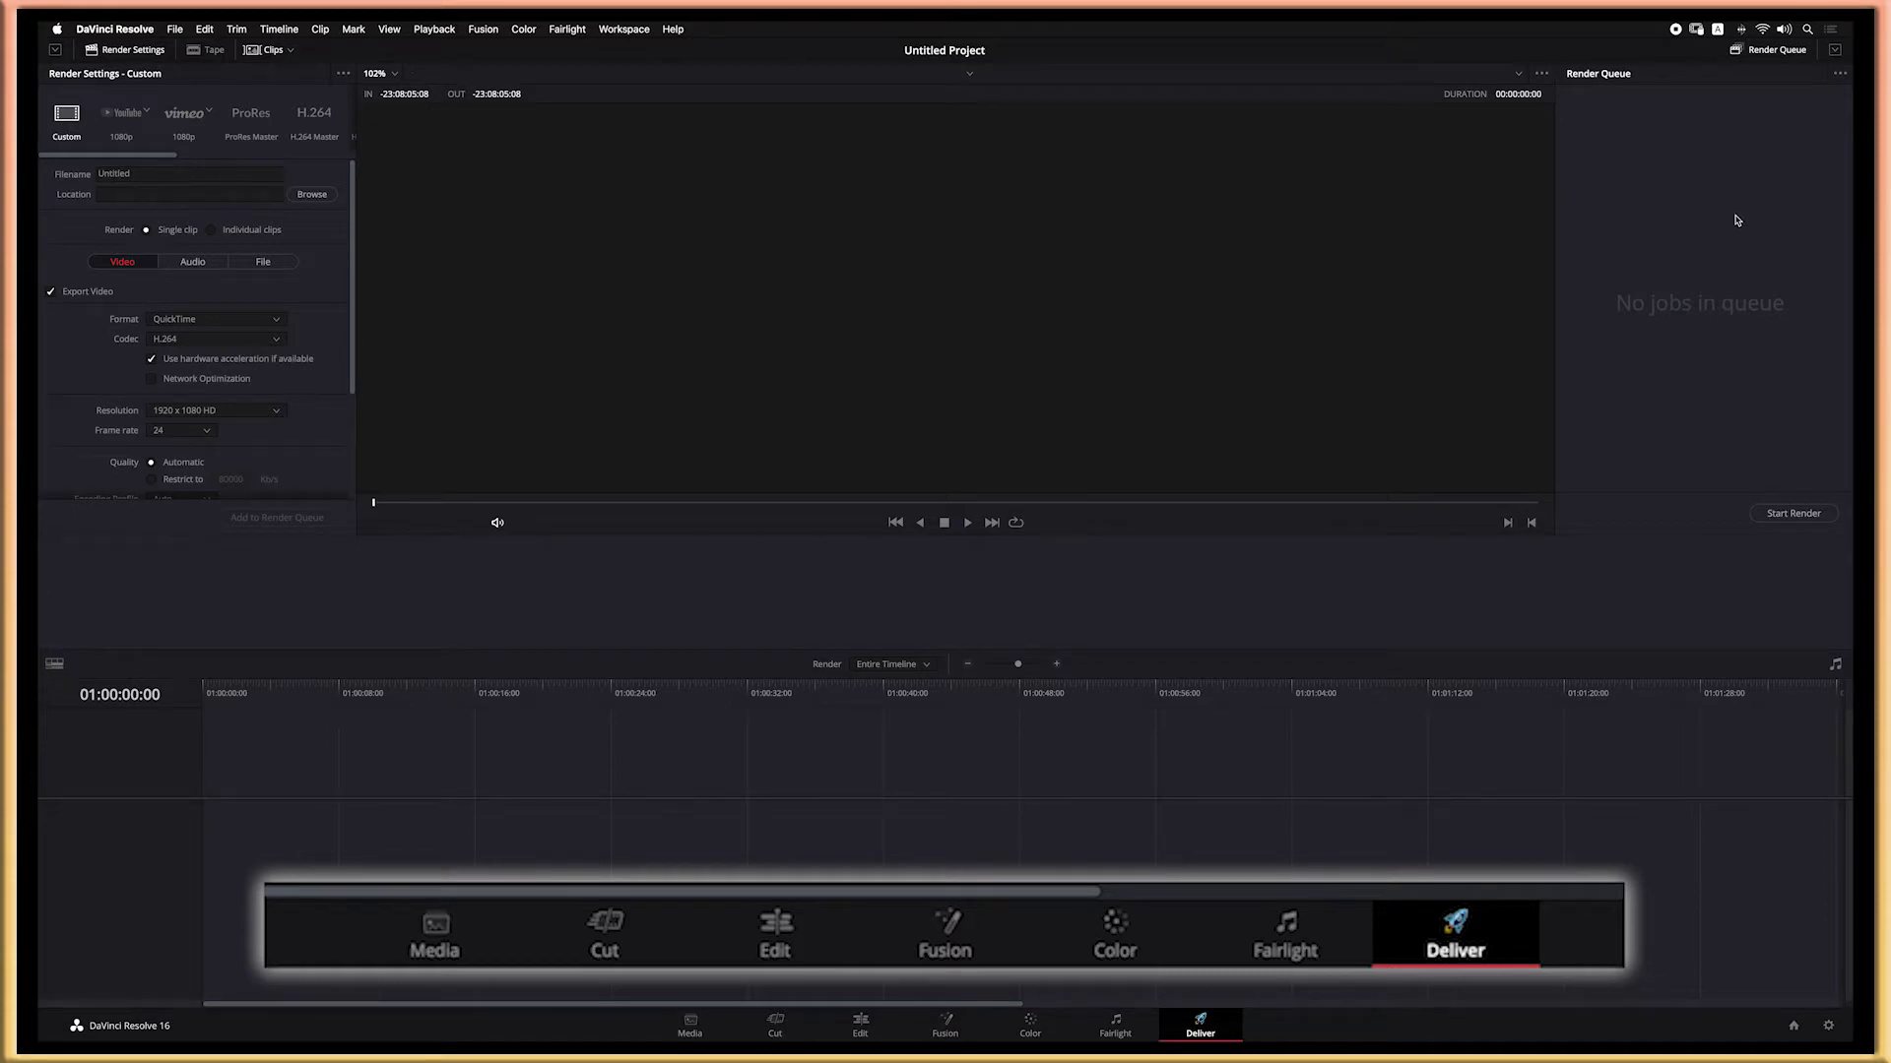
click(712, 1034)
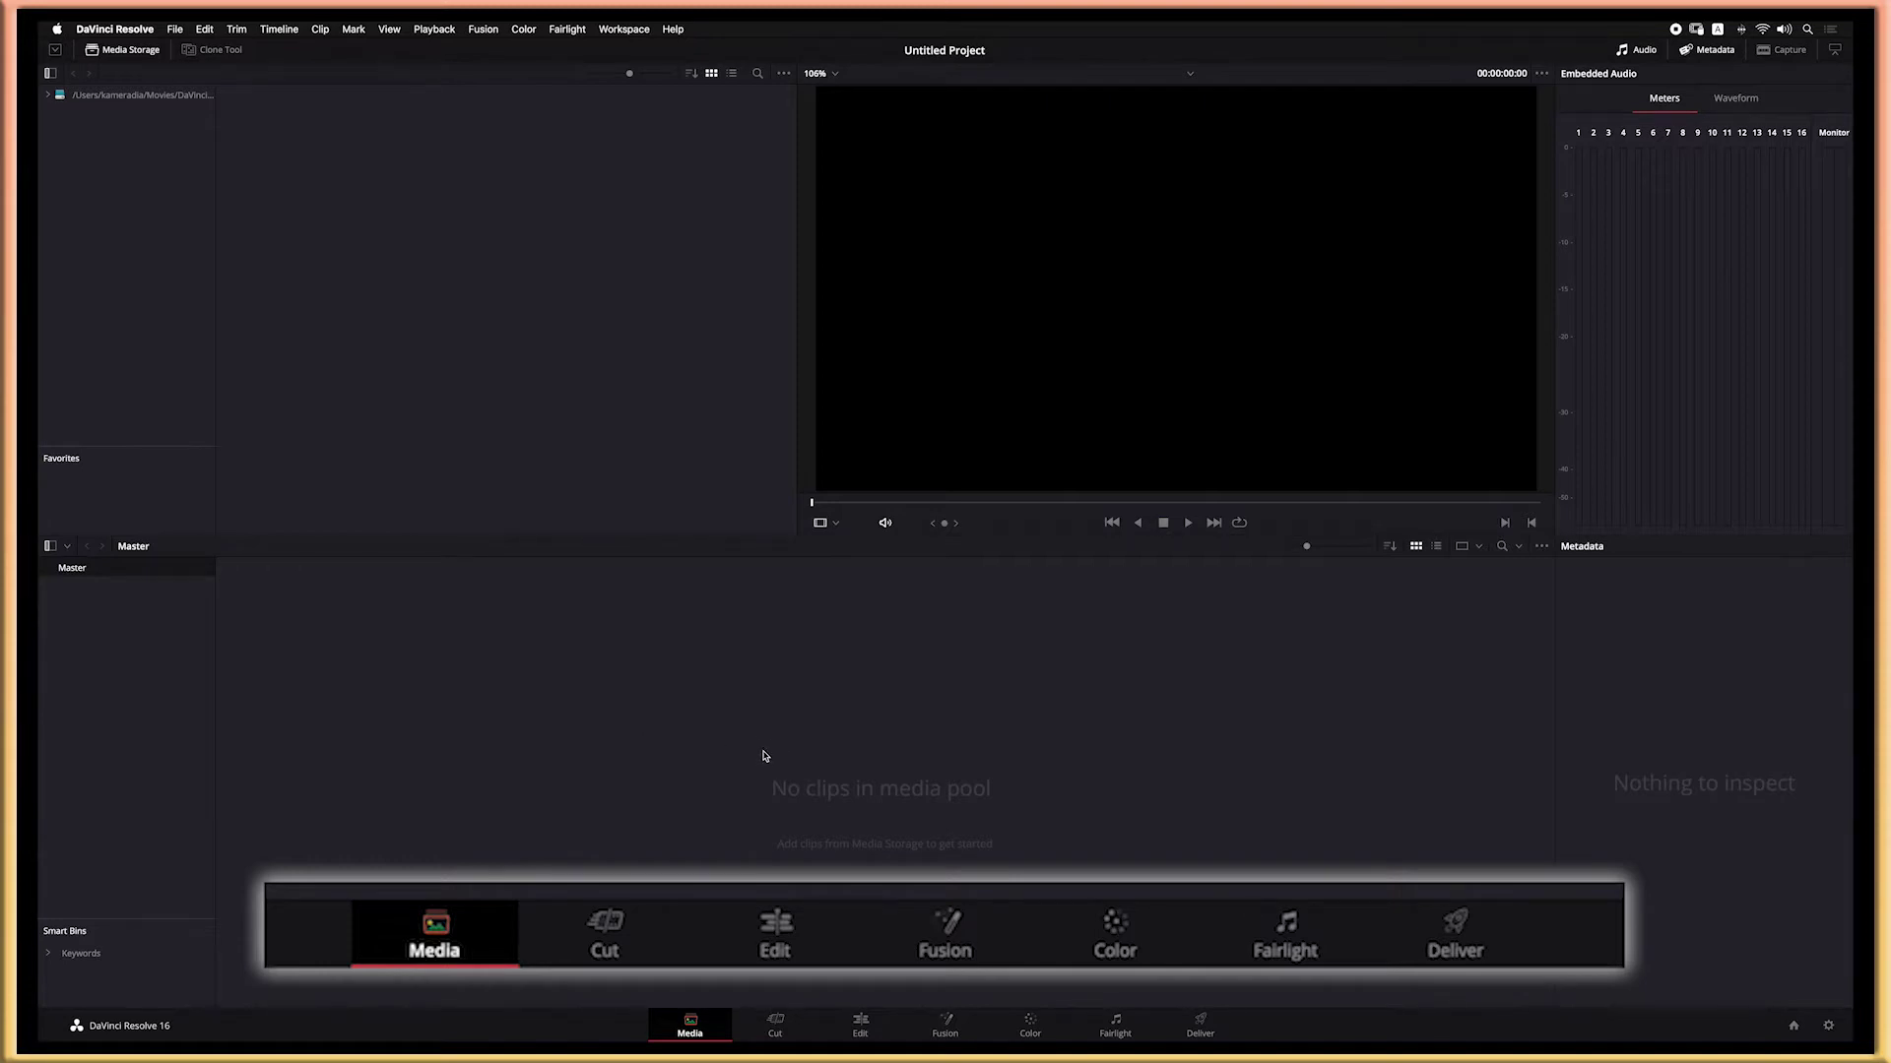
key(shift+4)
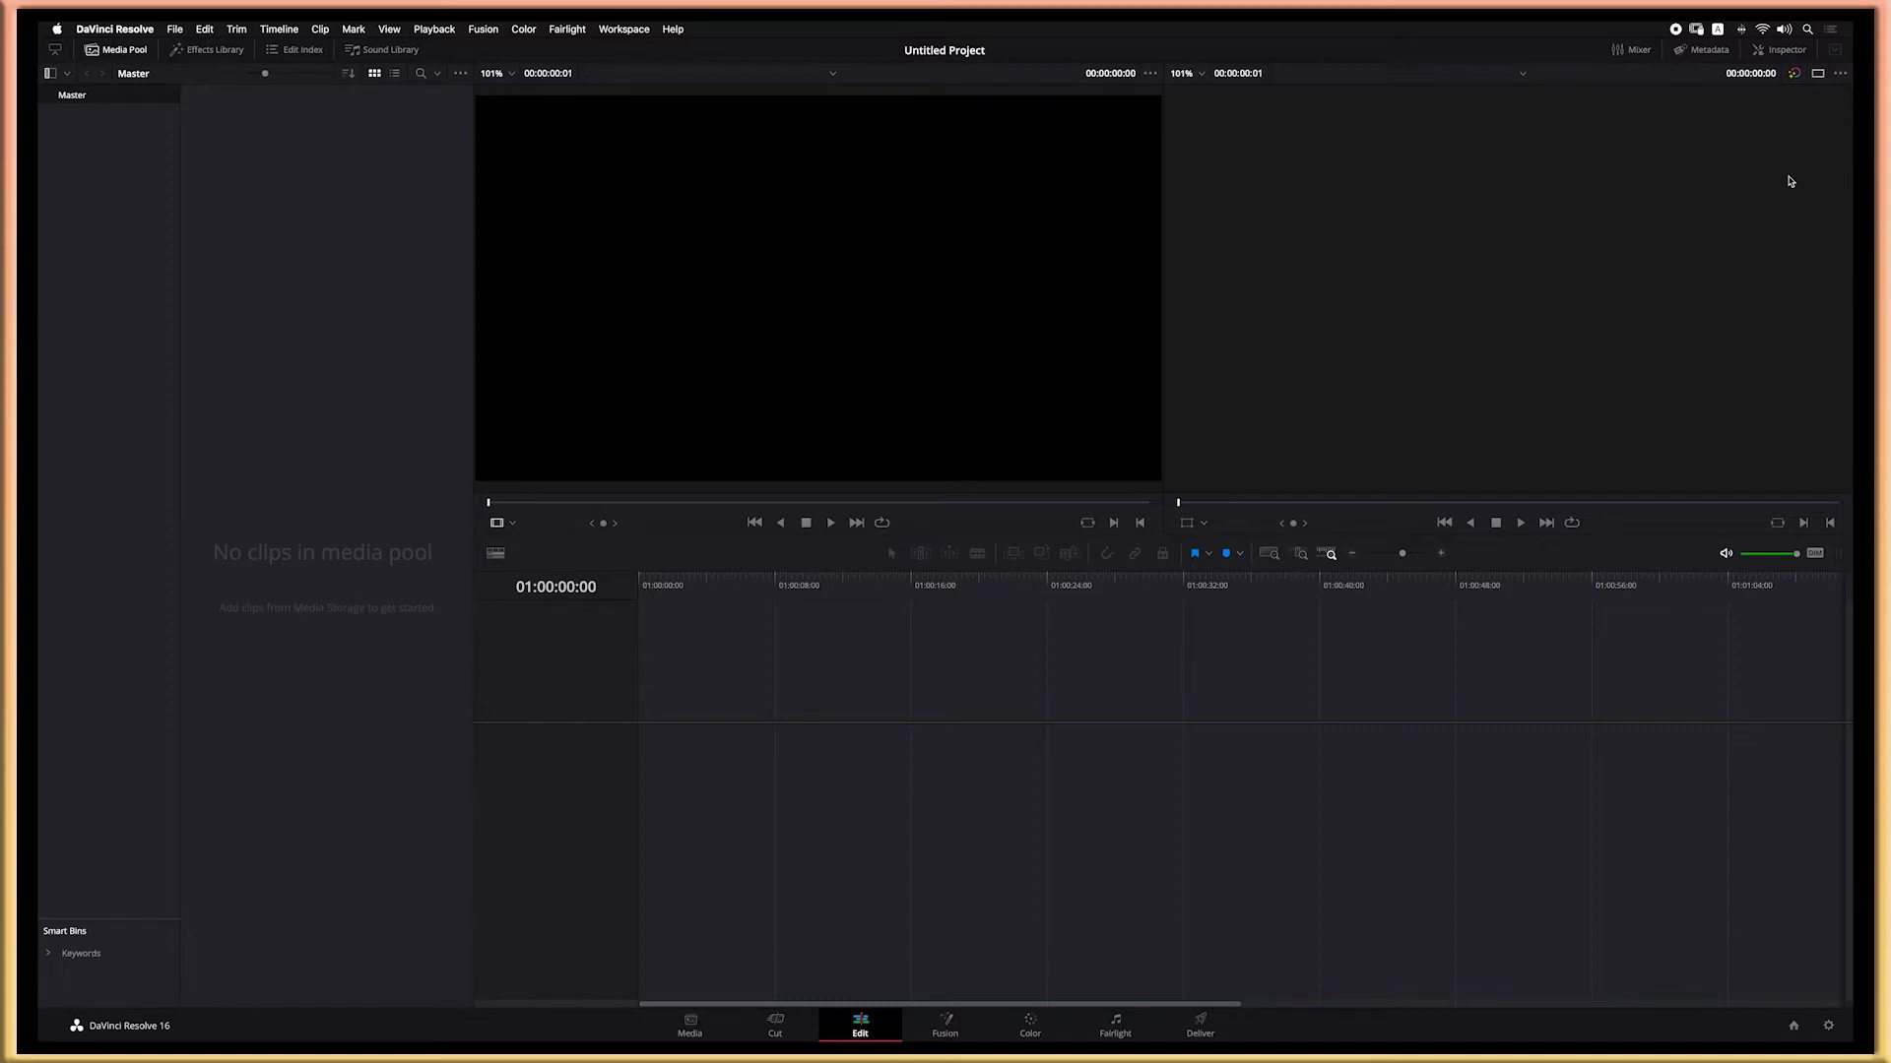
Step: Try the single-viewer layout, return to dual viewers, and toggle the Media Pool's visibility several times
click(1817, 75)
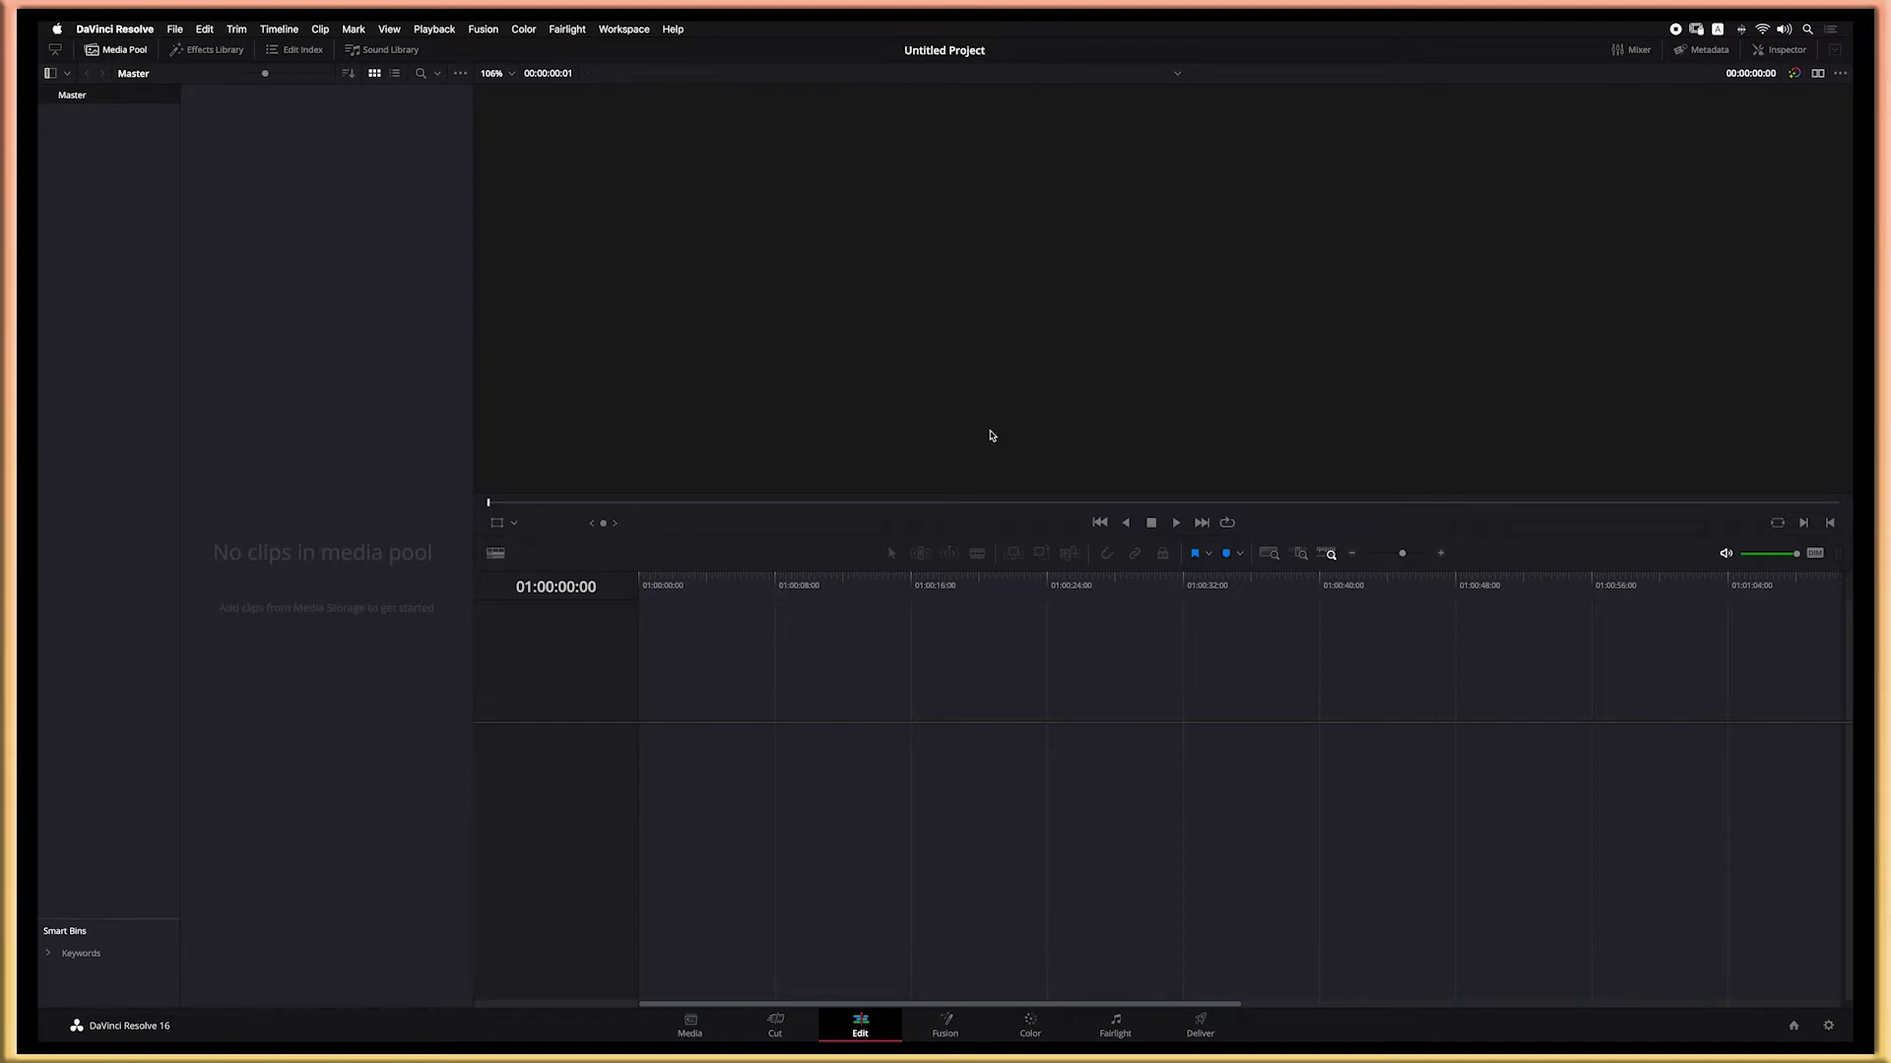
click(1818, 74)
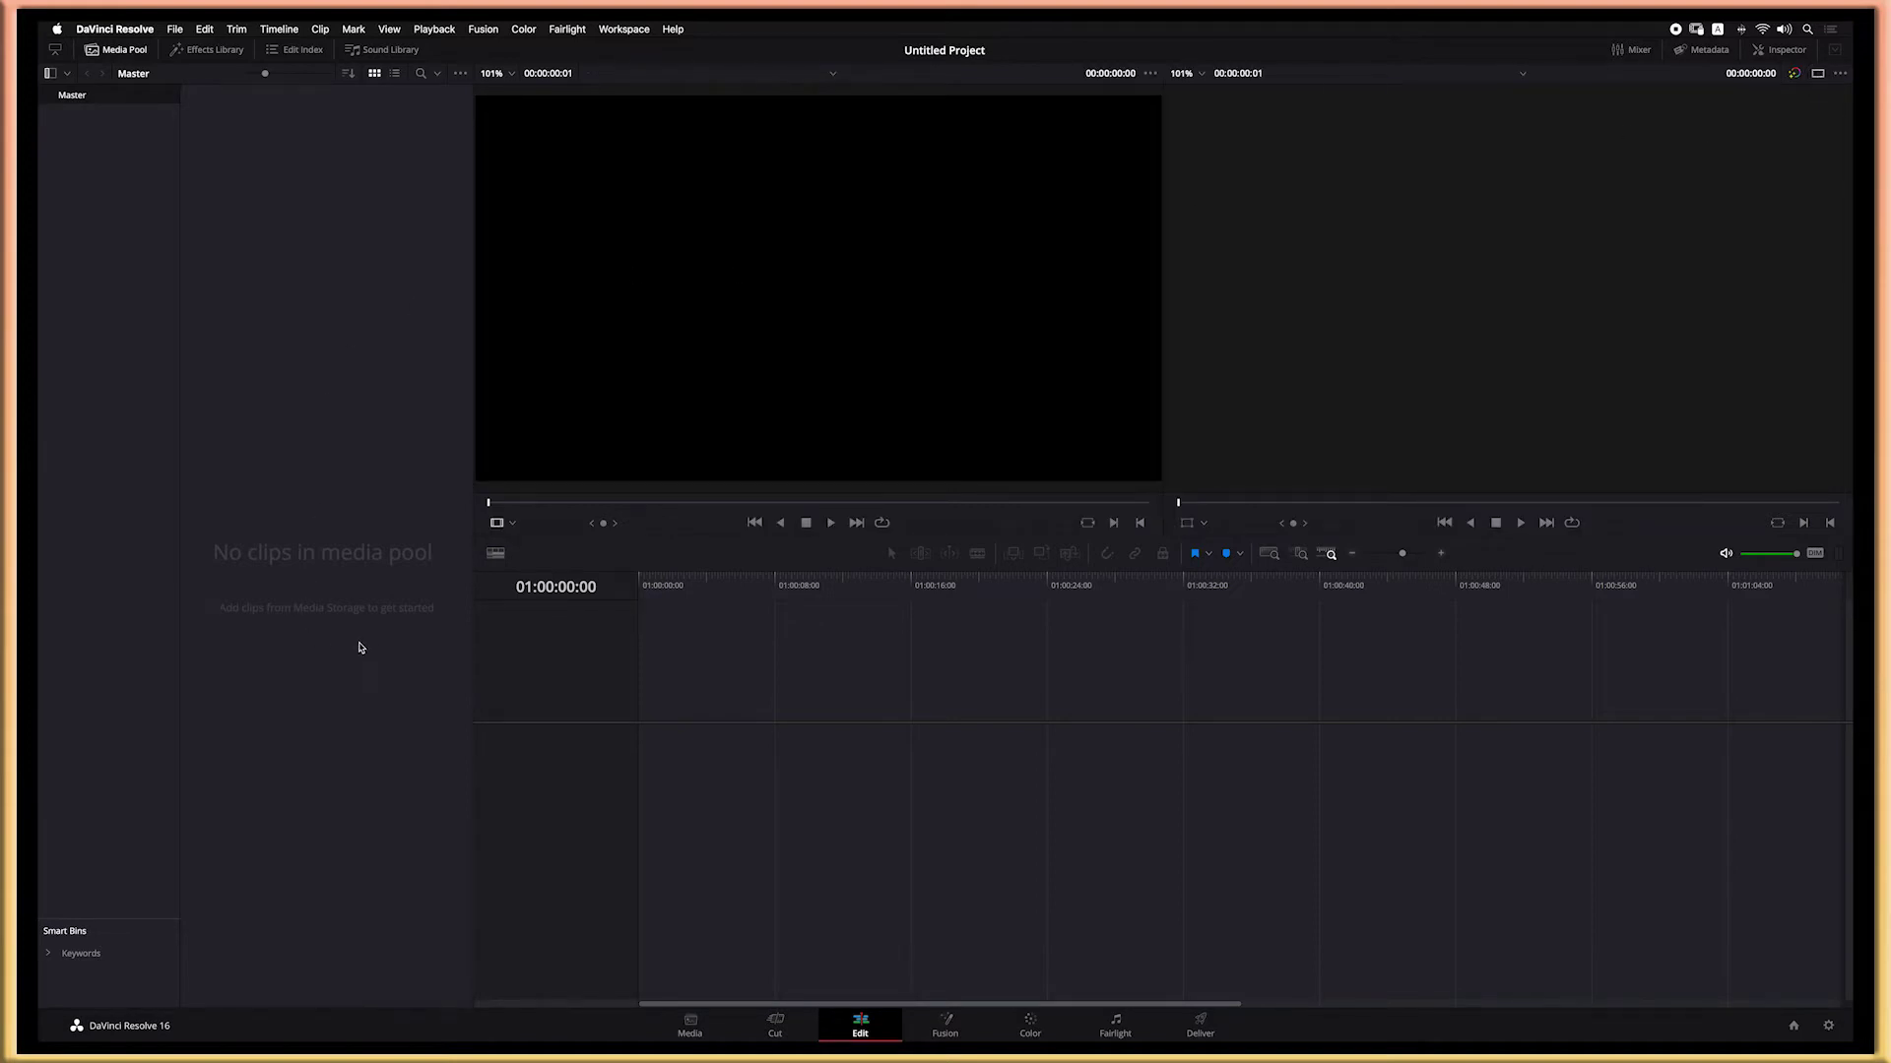
click(122, 54)
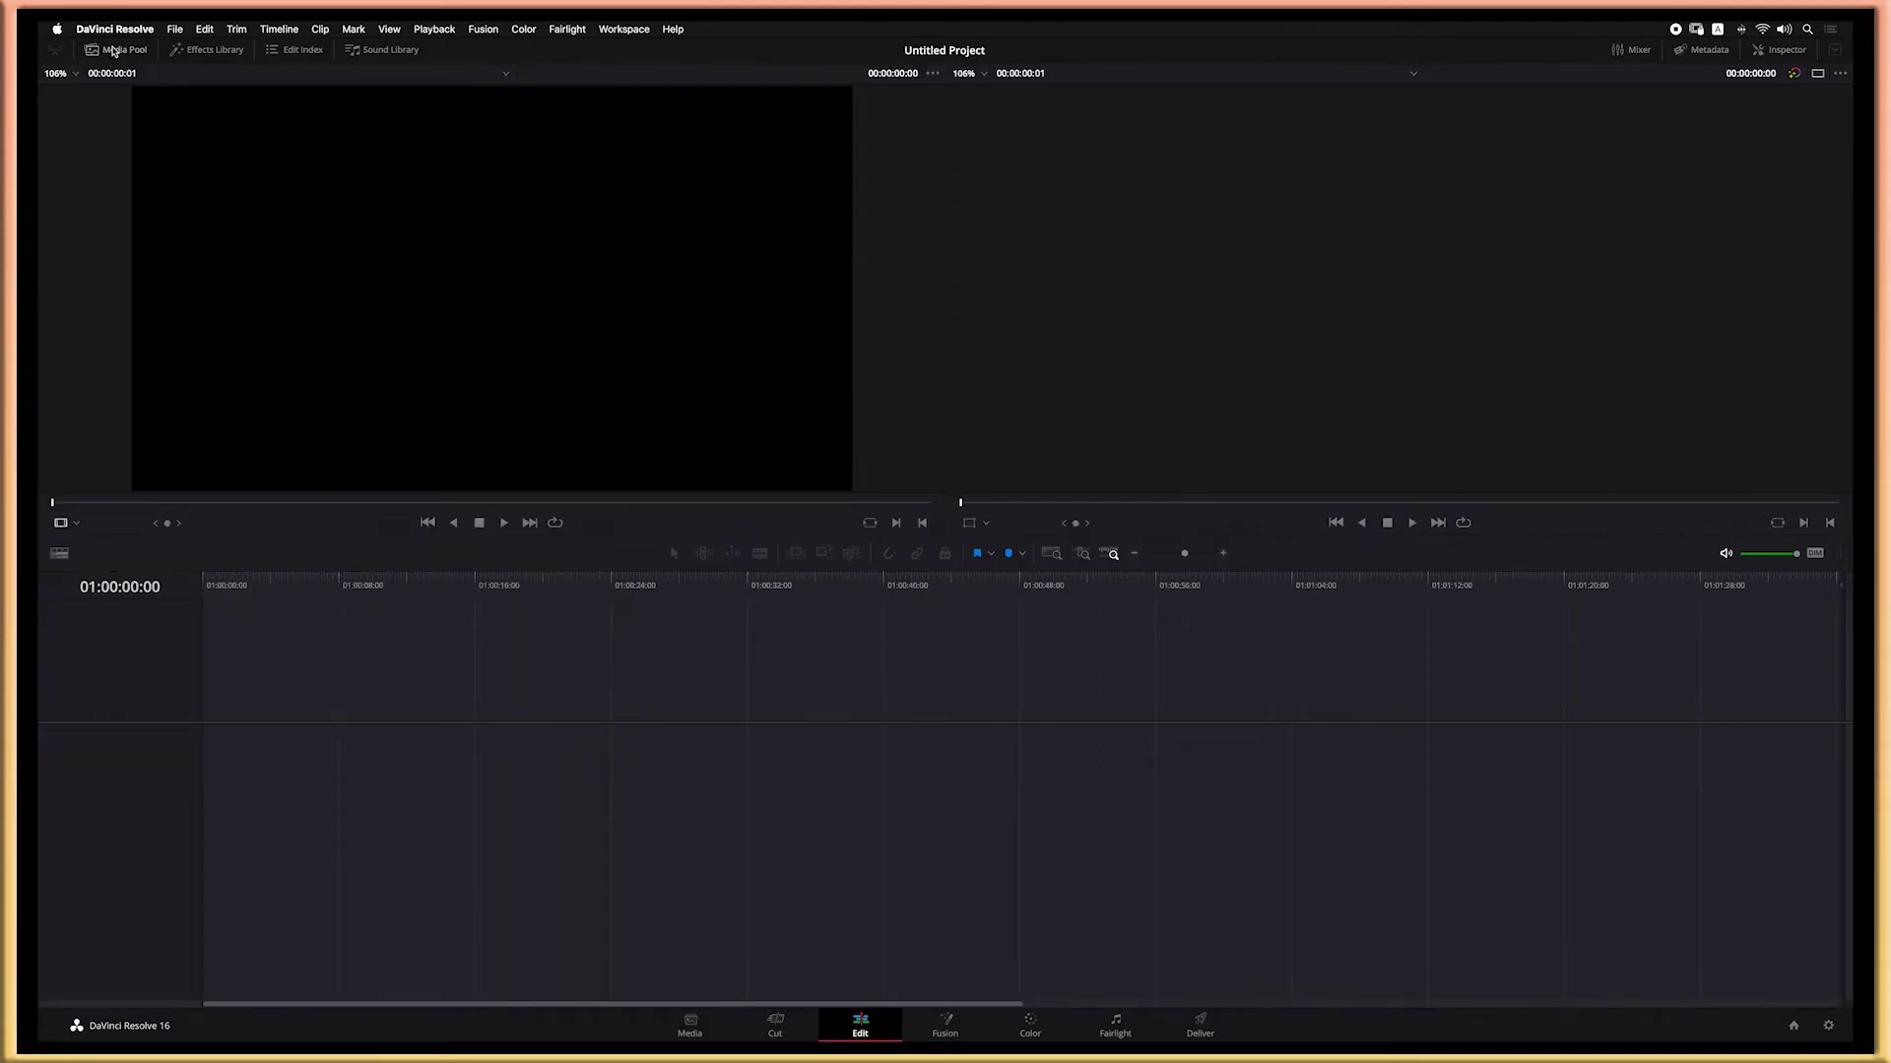
click(116, 50)
click(123, 54)
click(121, 54)
click(121, 52)
Step: Use the single-viewer layout and view the Media Pool, Effects Library, Edit Index and Sound Library in turn
click(1817, 72)
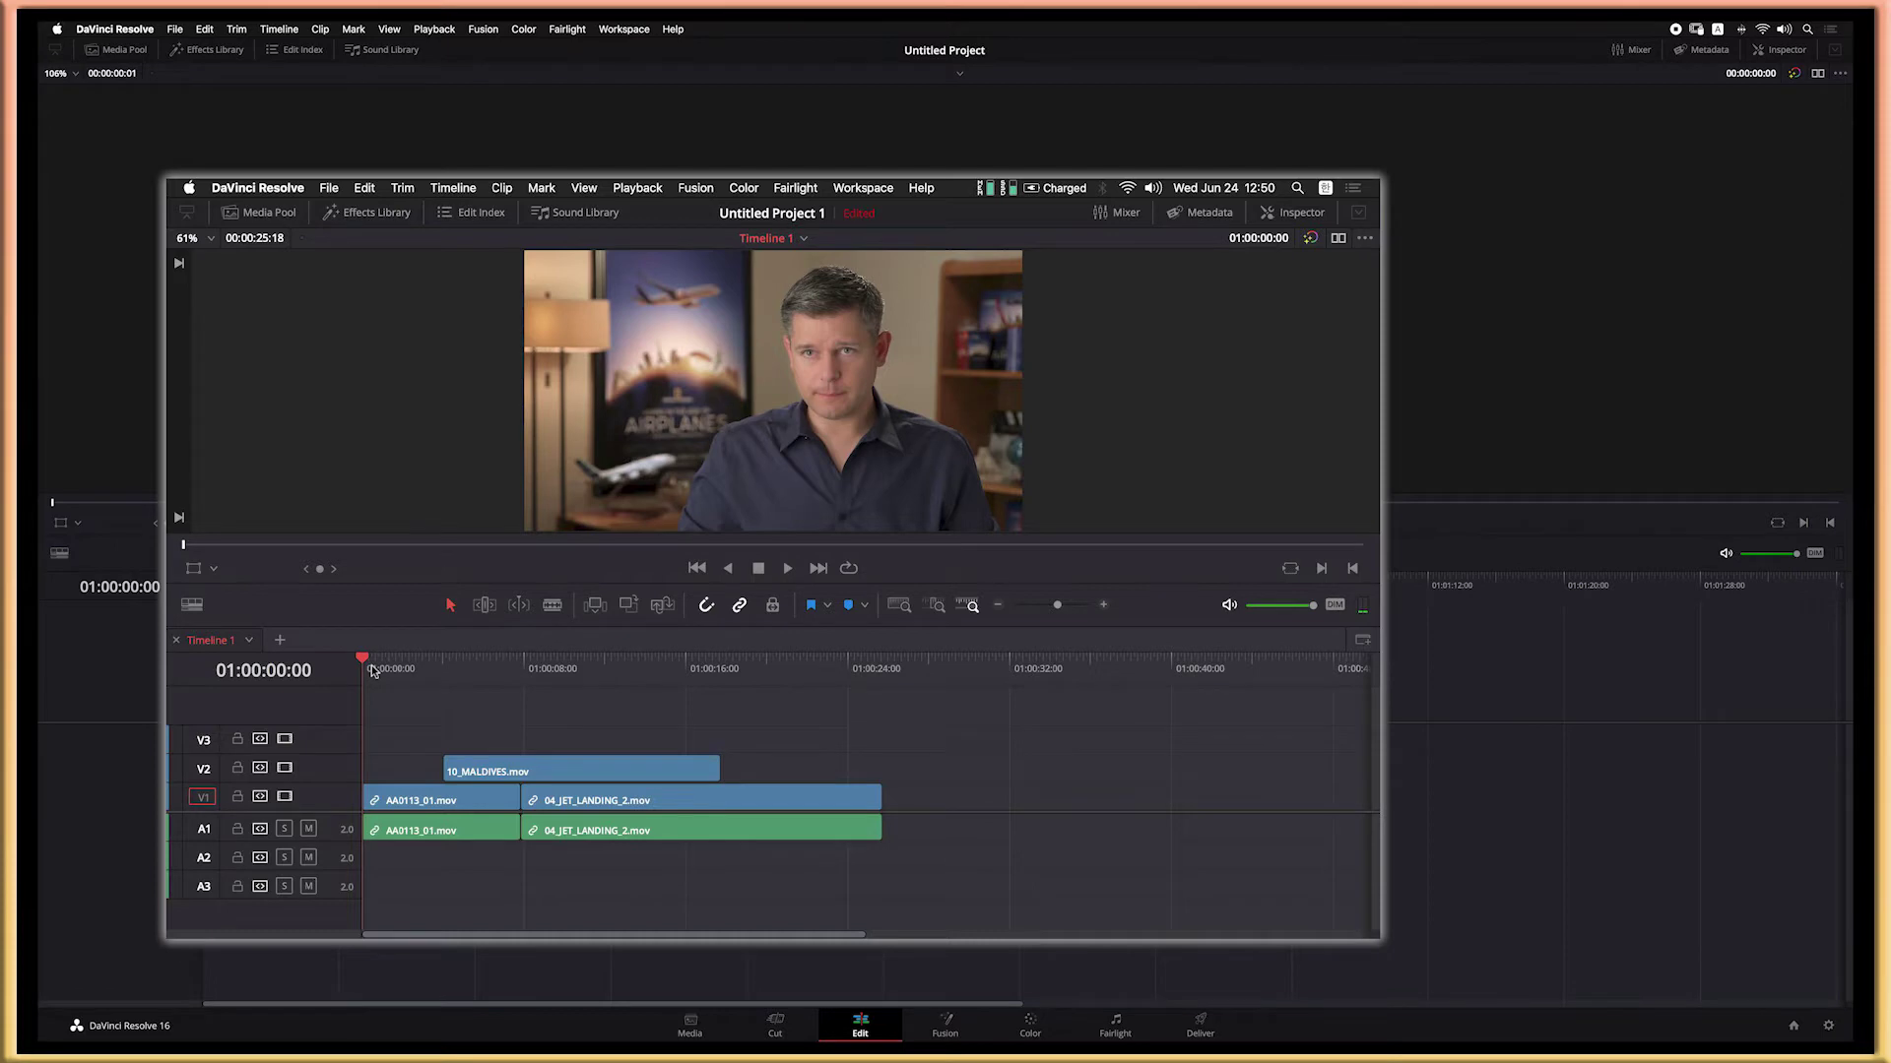
click(120, 50)
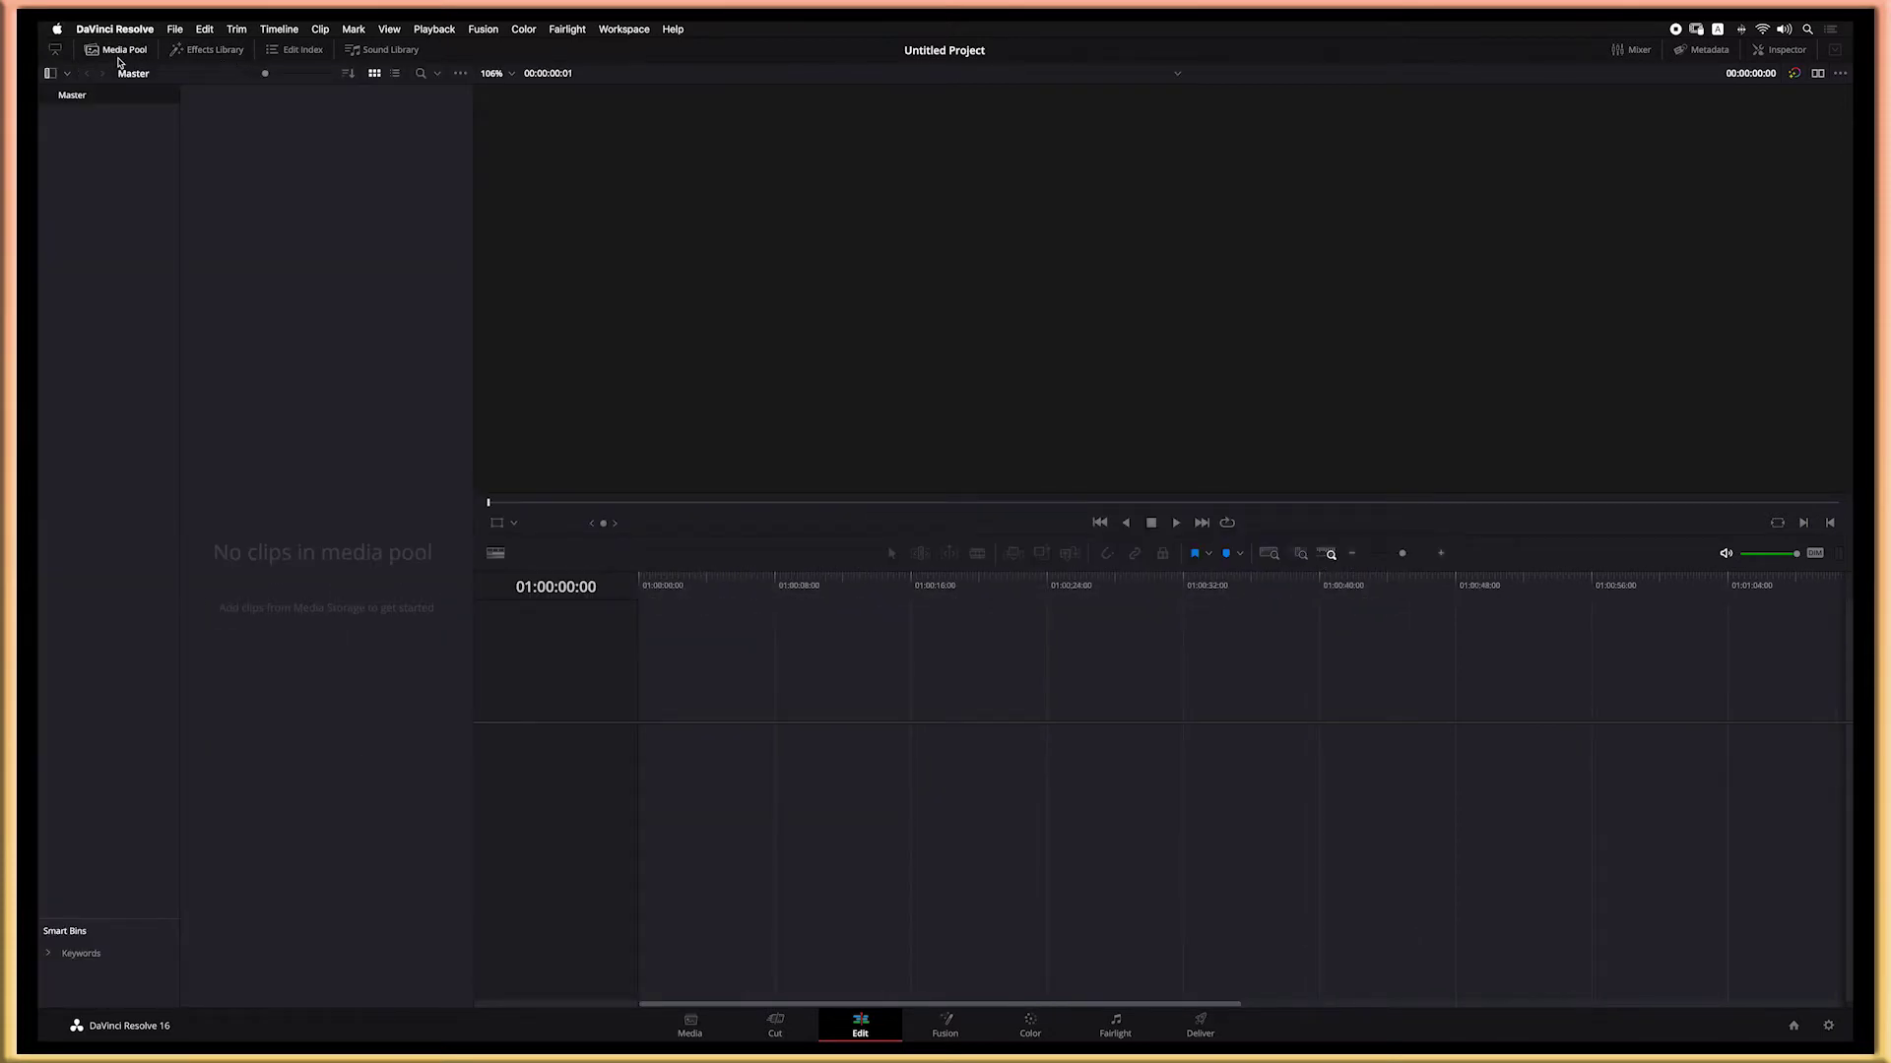
click(209, 49)
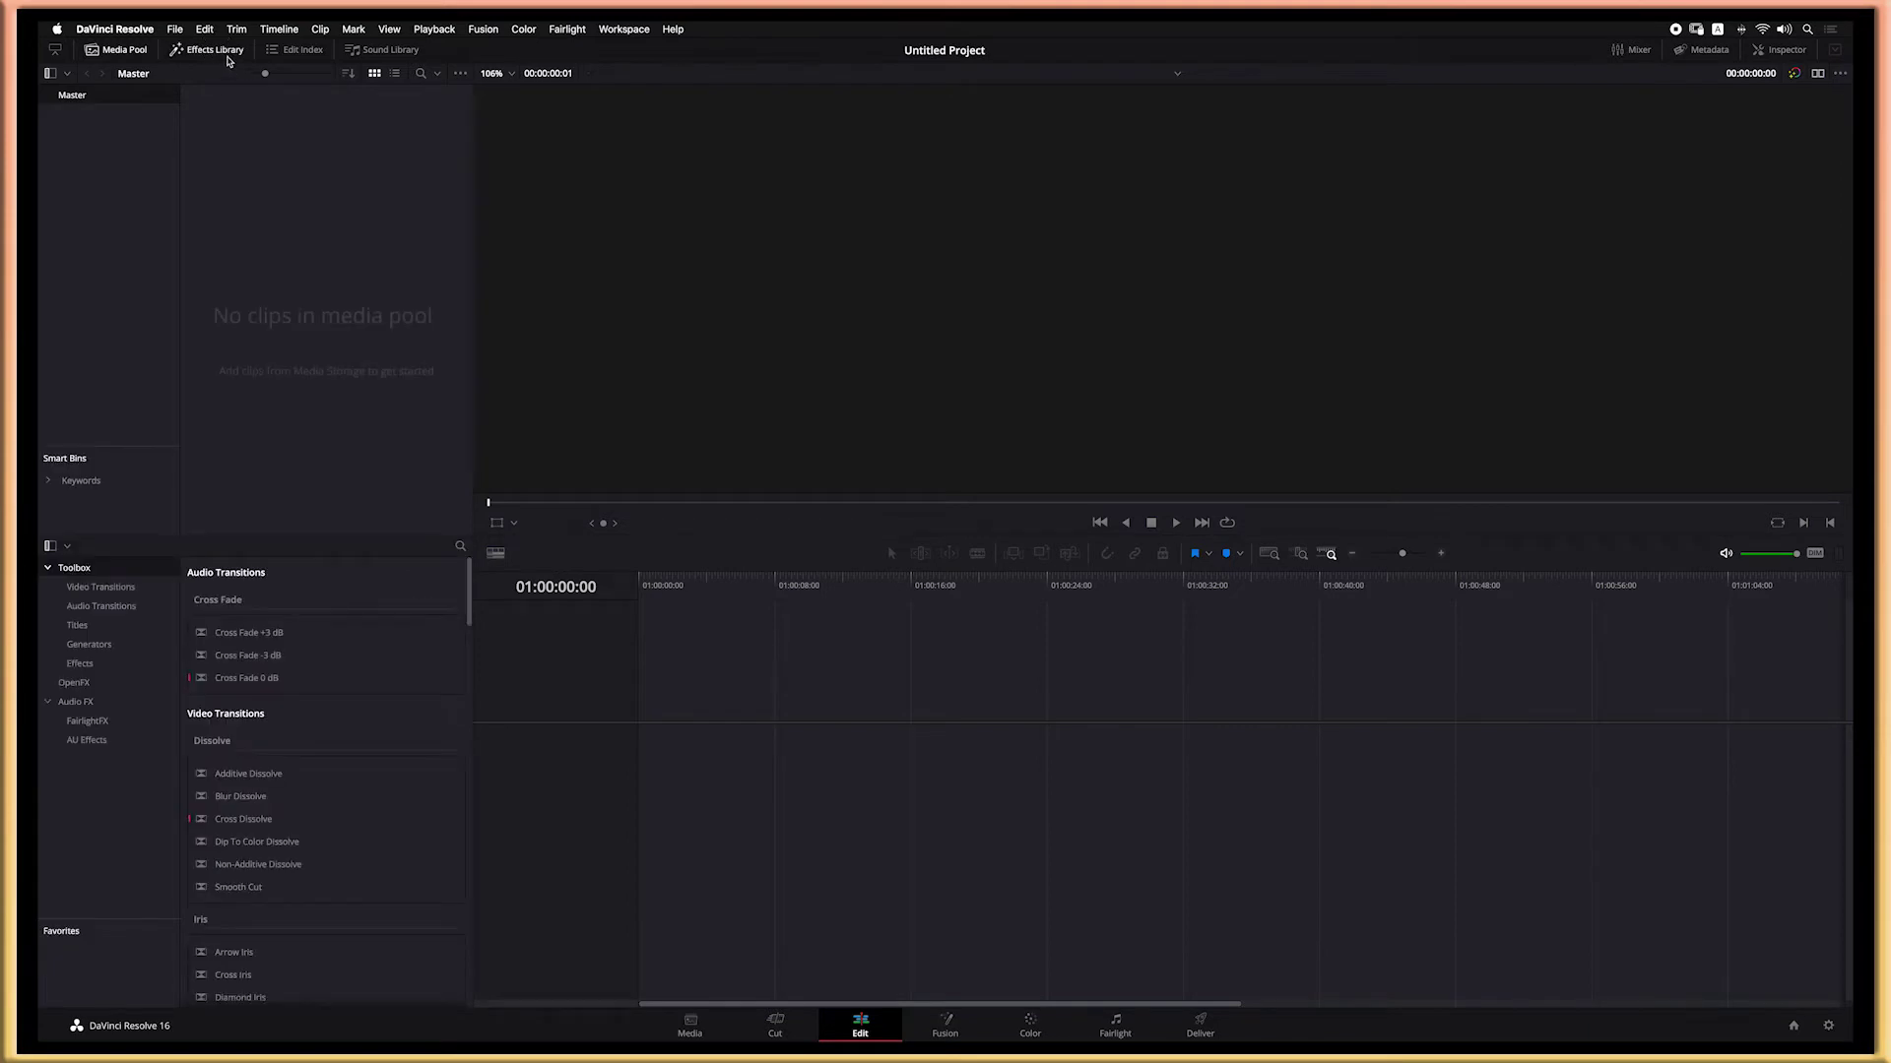
click(300, 51)
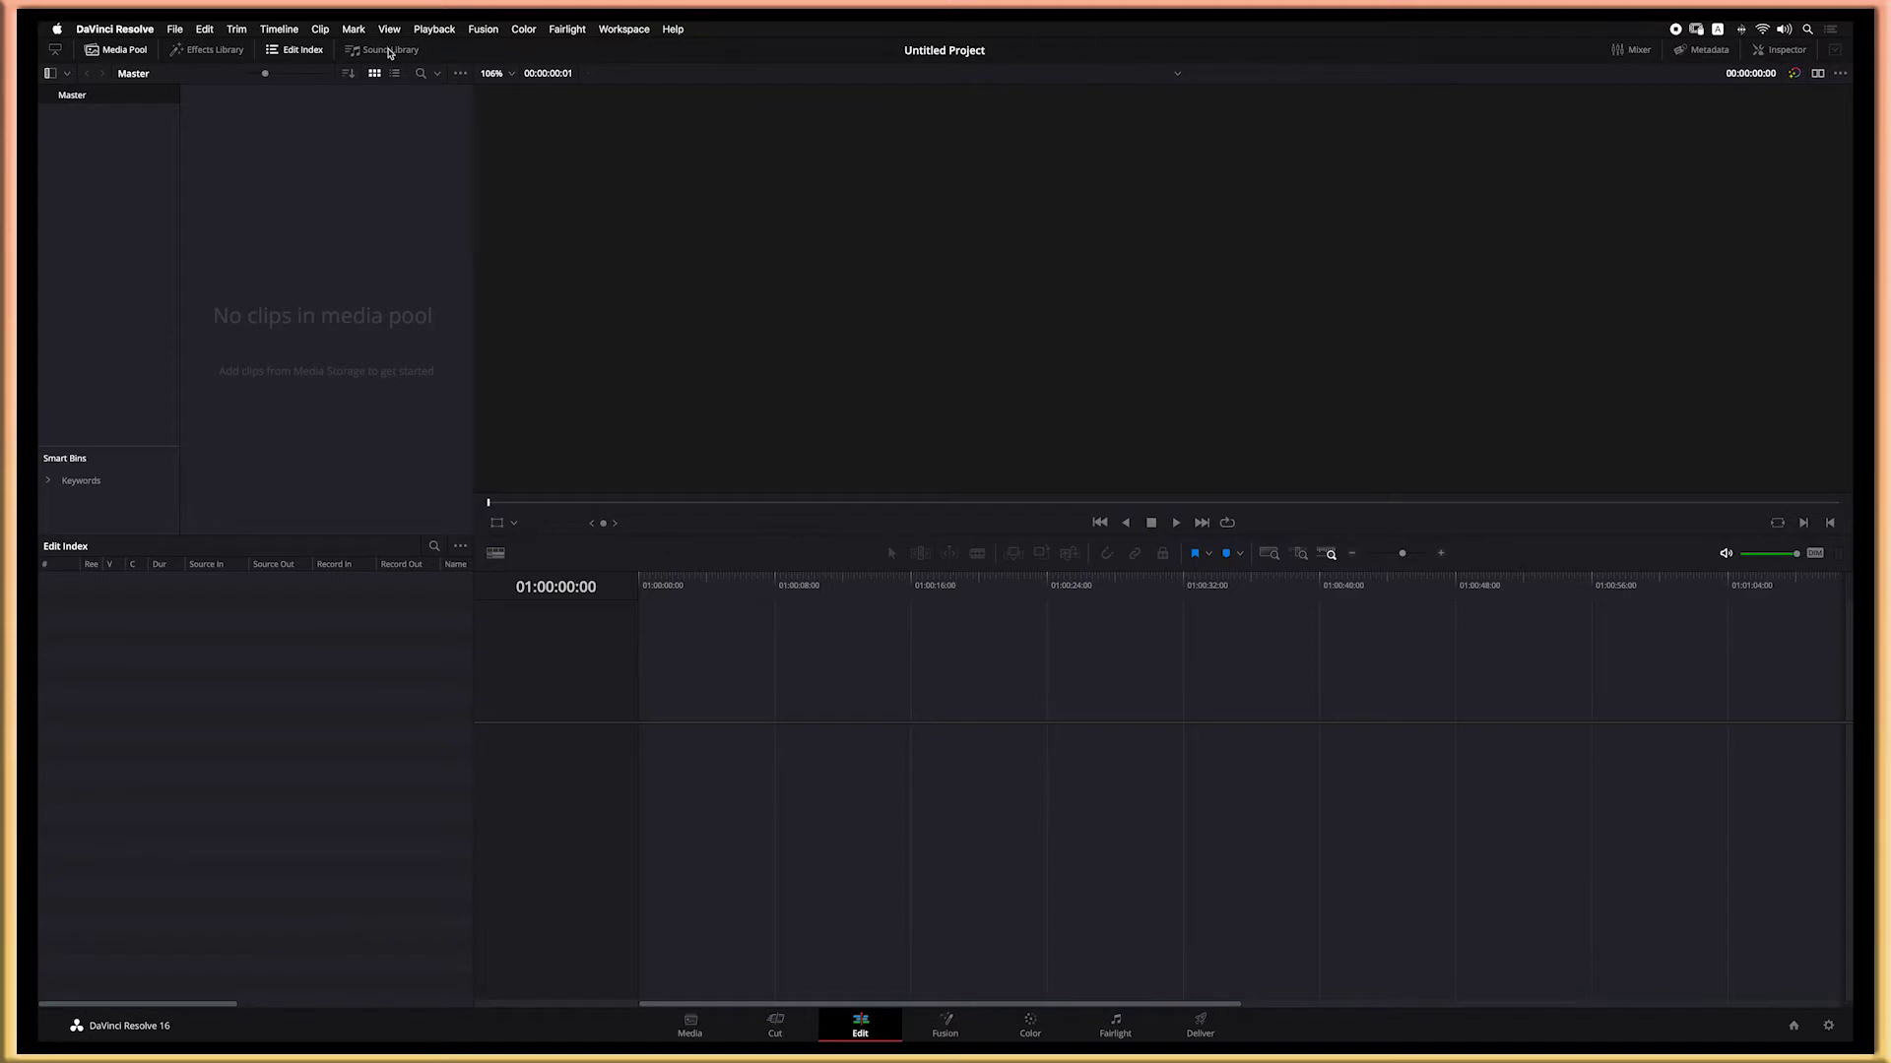
click(391, 51)
click(296, 49)
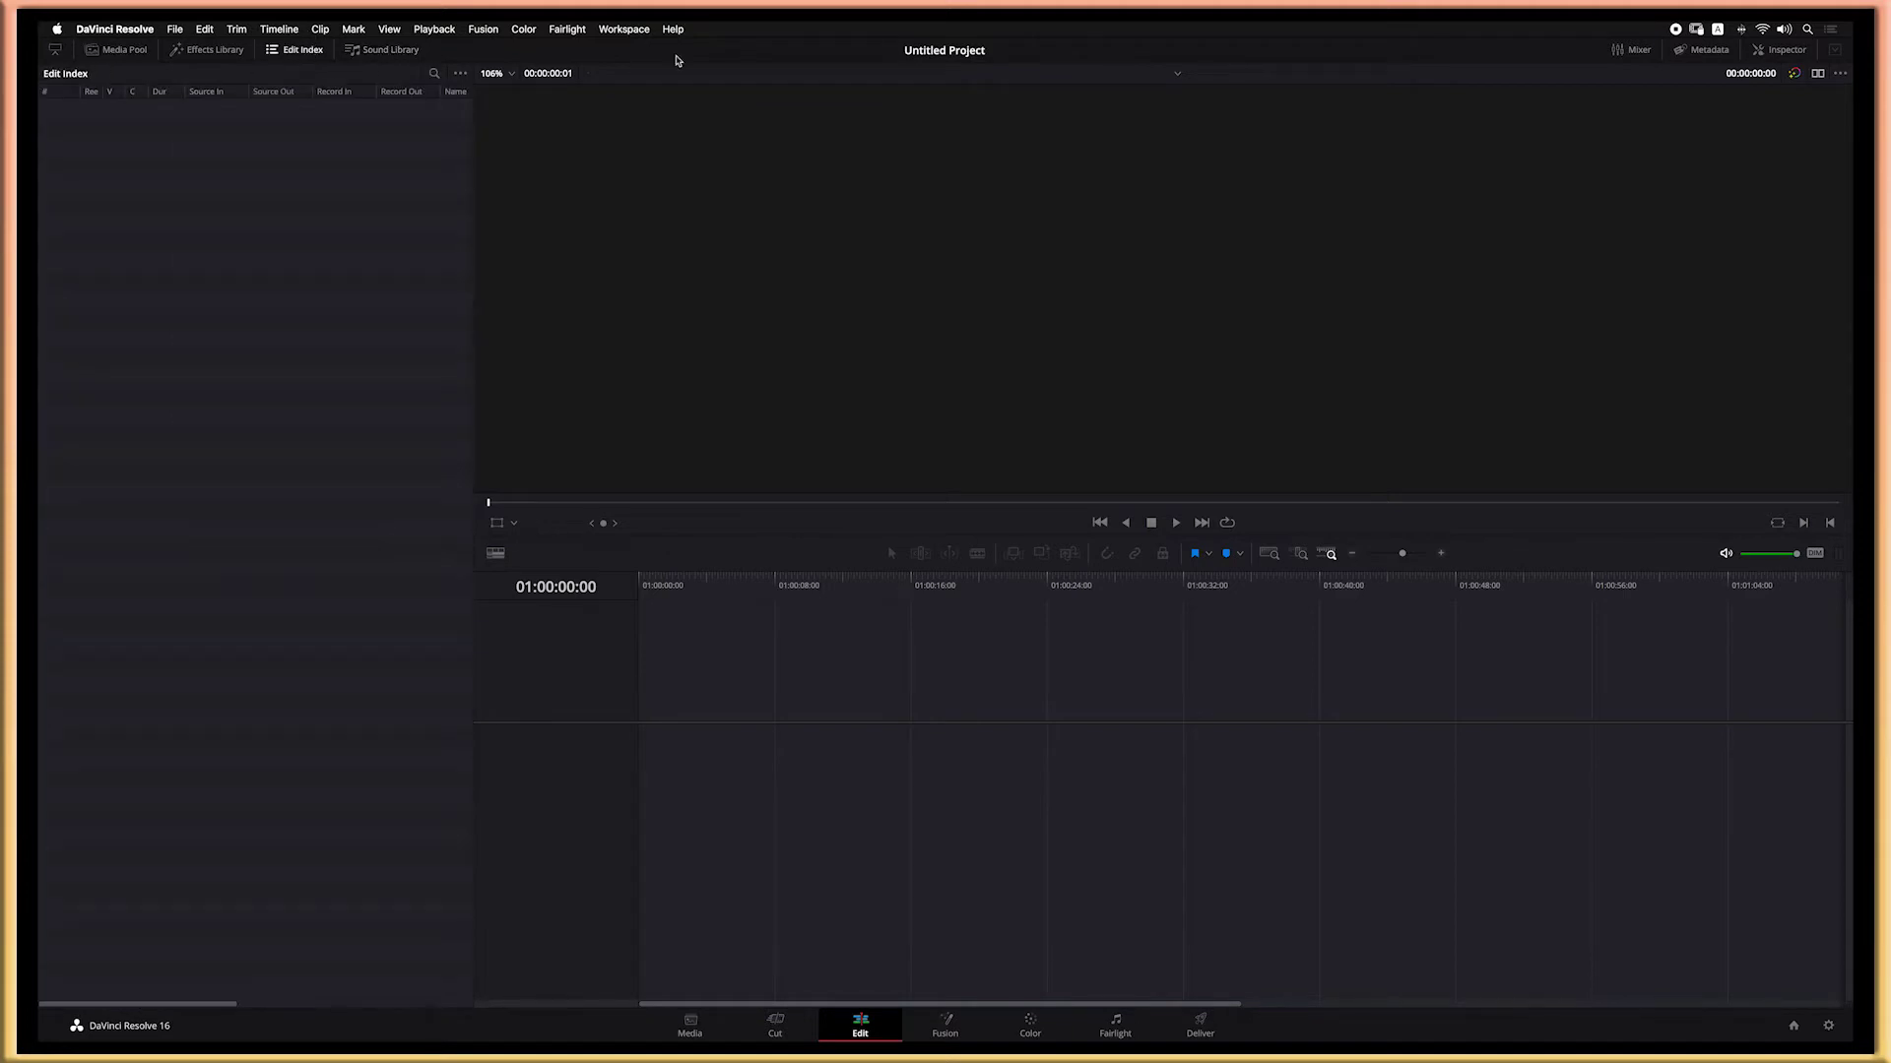
Step: Show the audio Mixer, view the Metadata and Inspector including the expanded layout, and hide the Inspector and Edit Index
click(1634, 55)
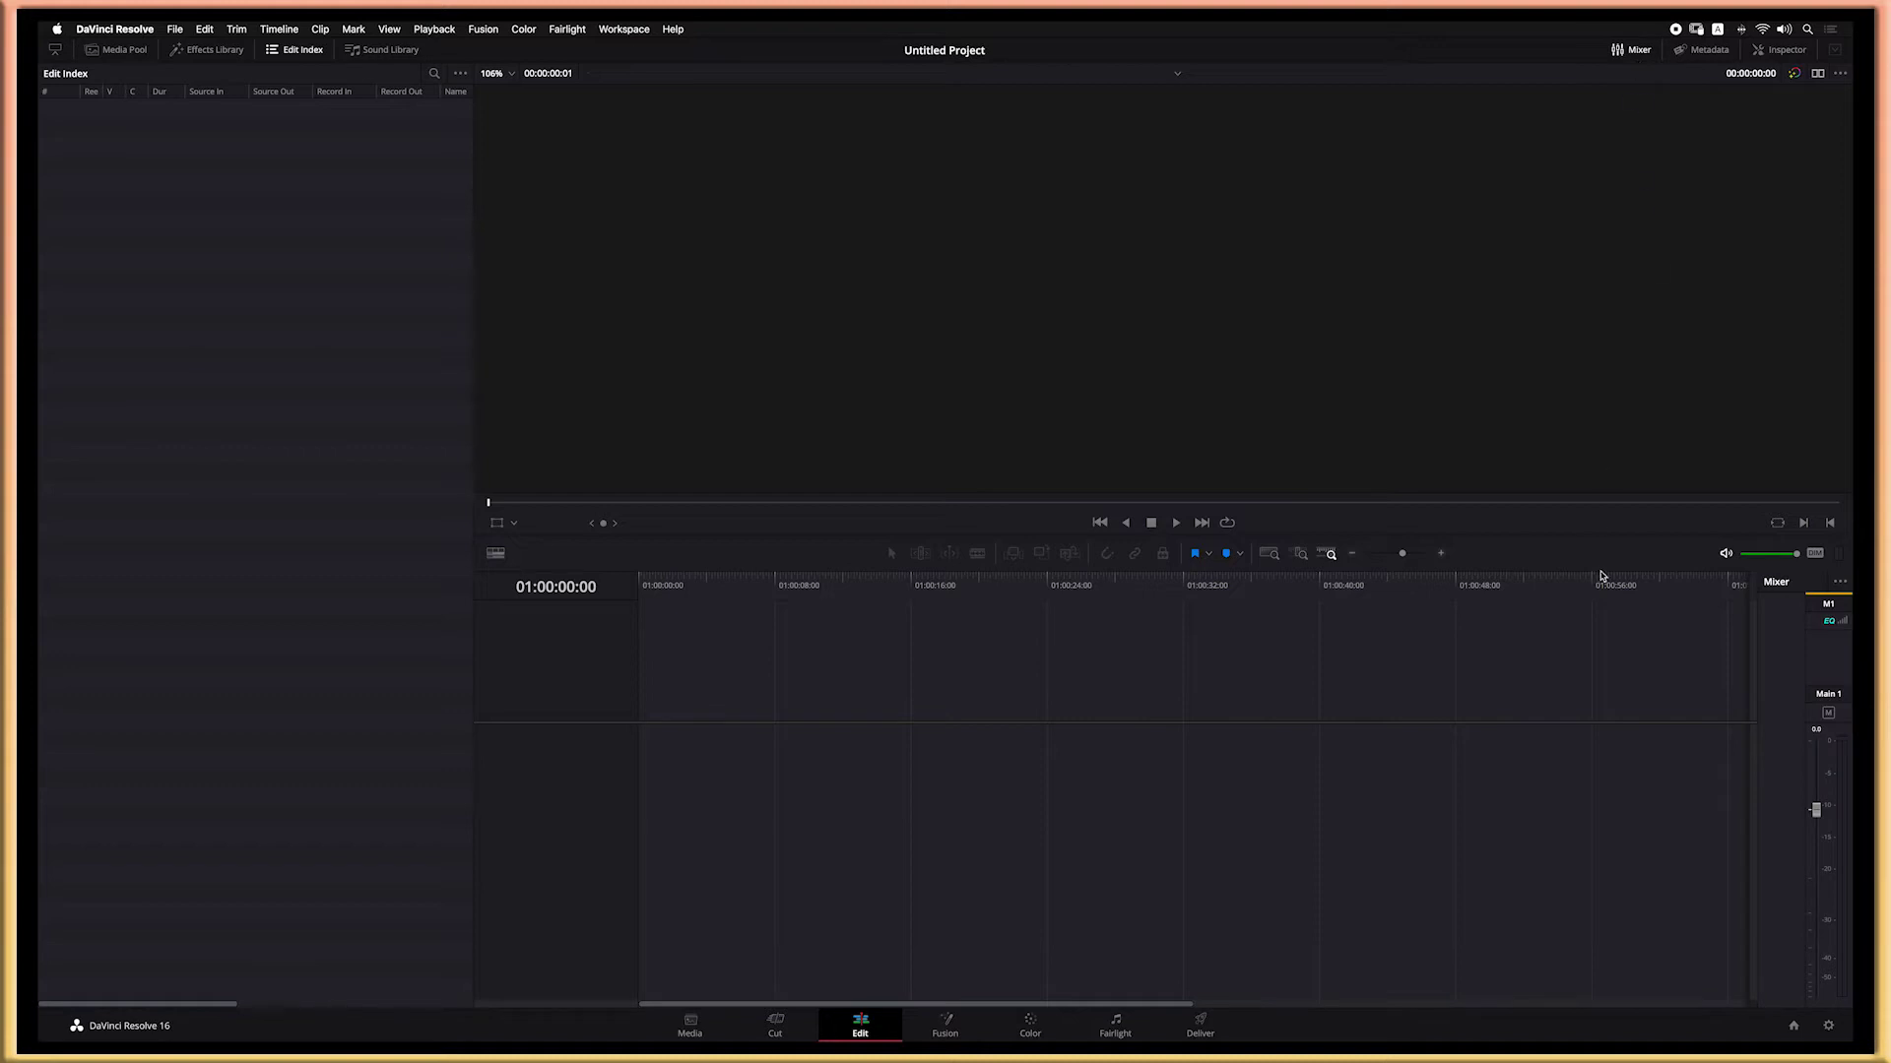
click(1702, 56)
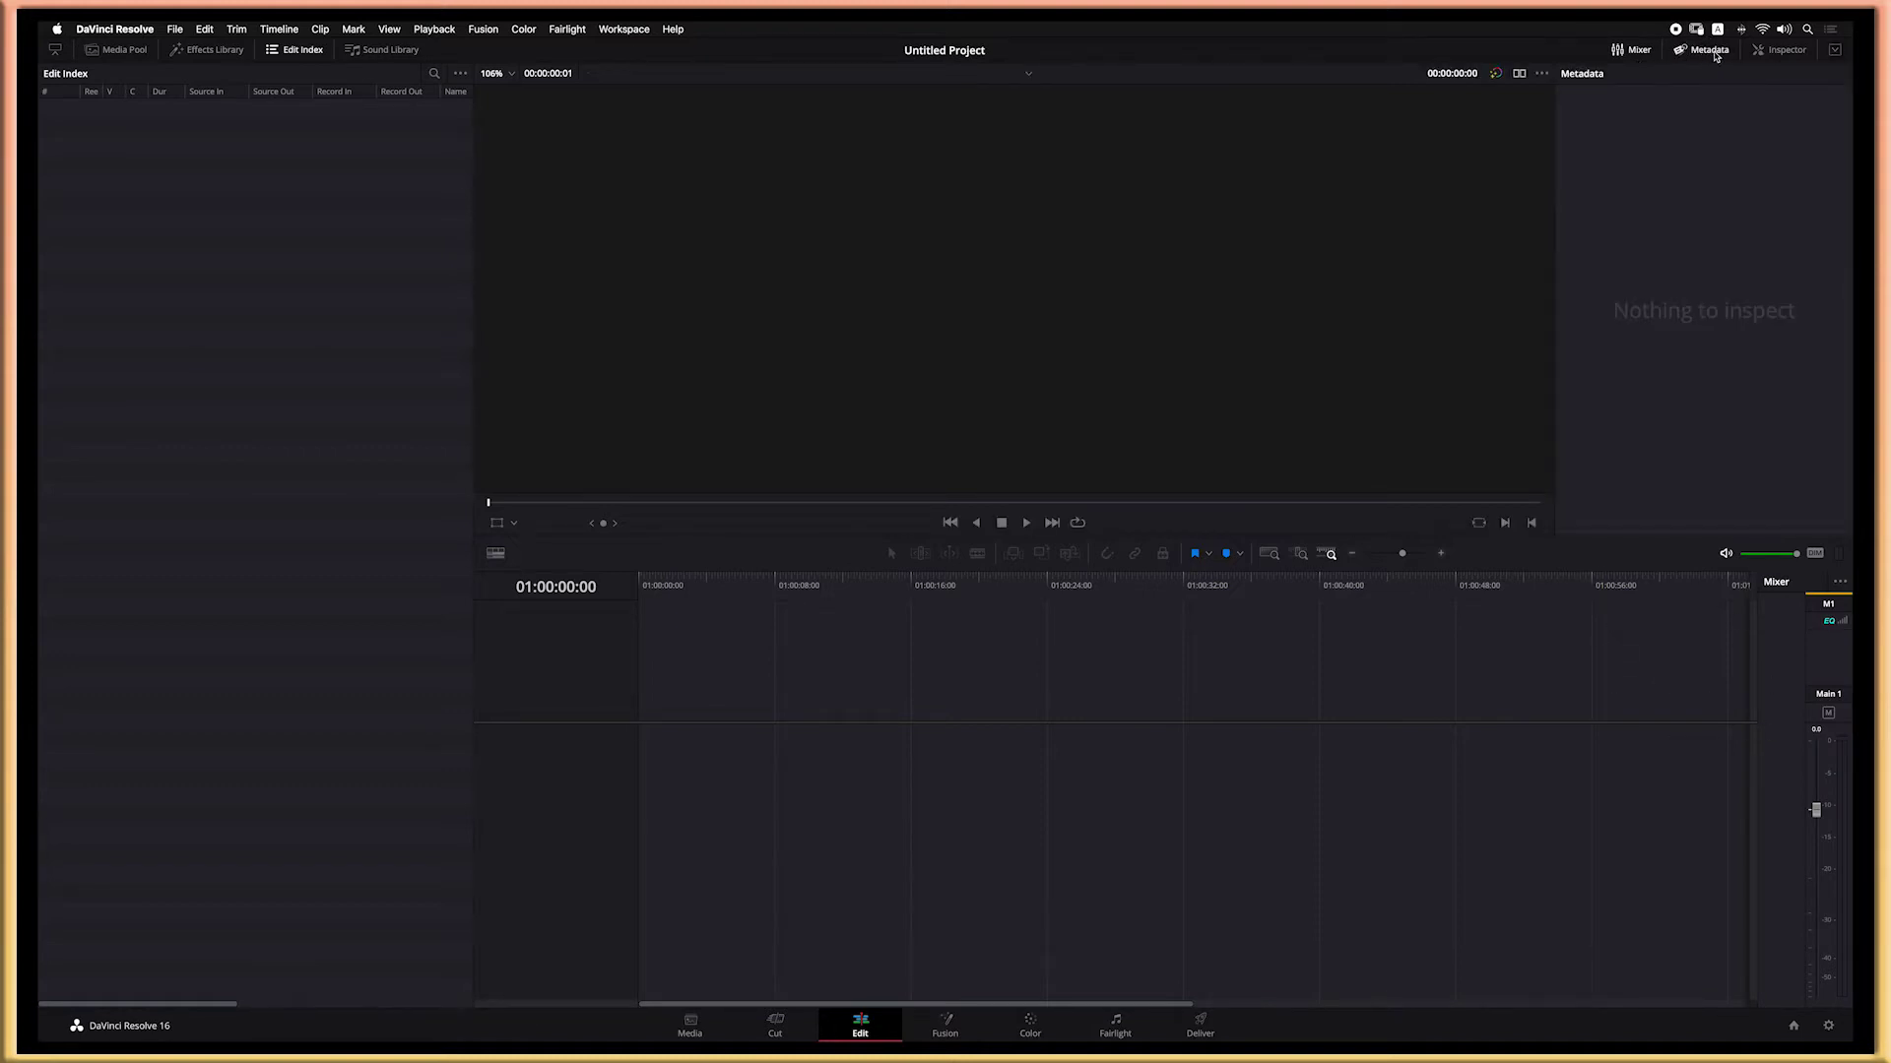
click(1782, 51)
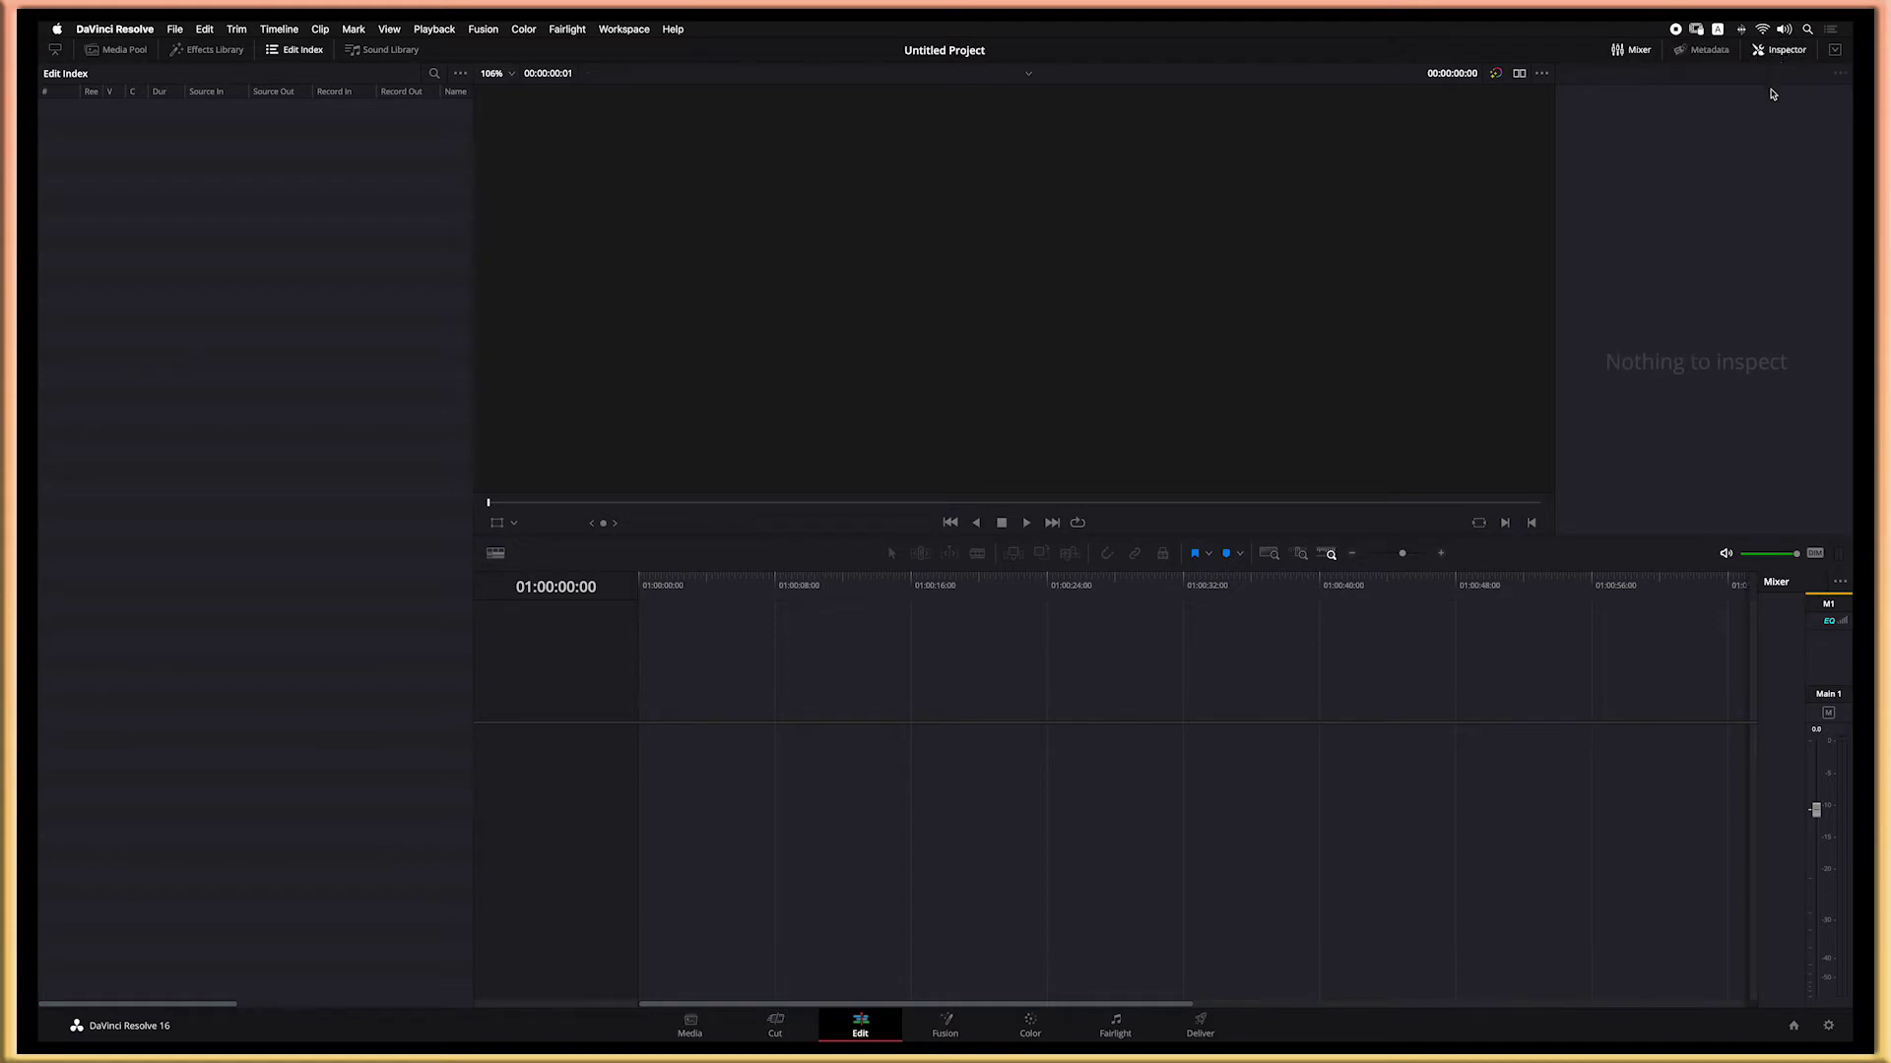
click(1836, 52)
click(1837, 53)
click(1797, 54)
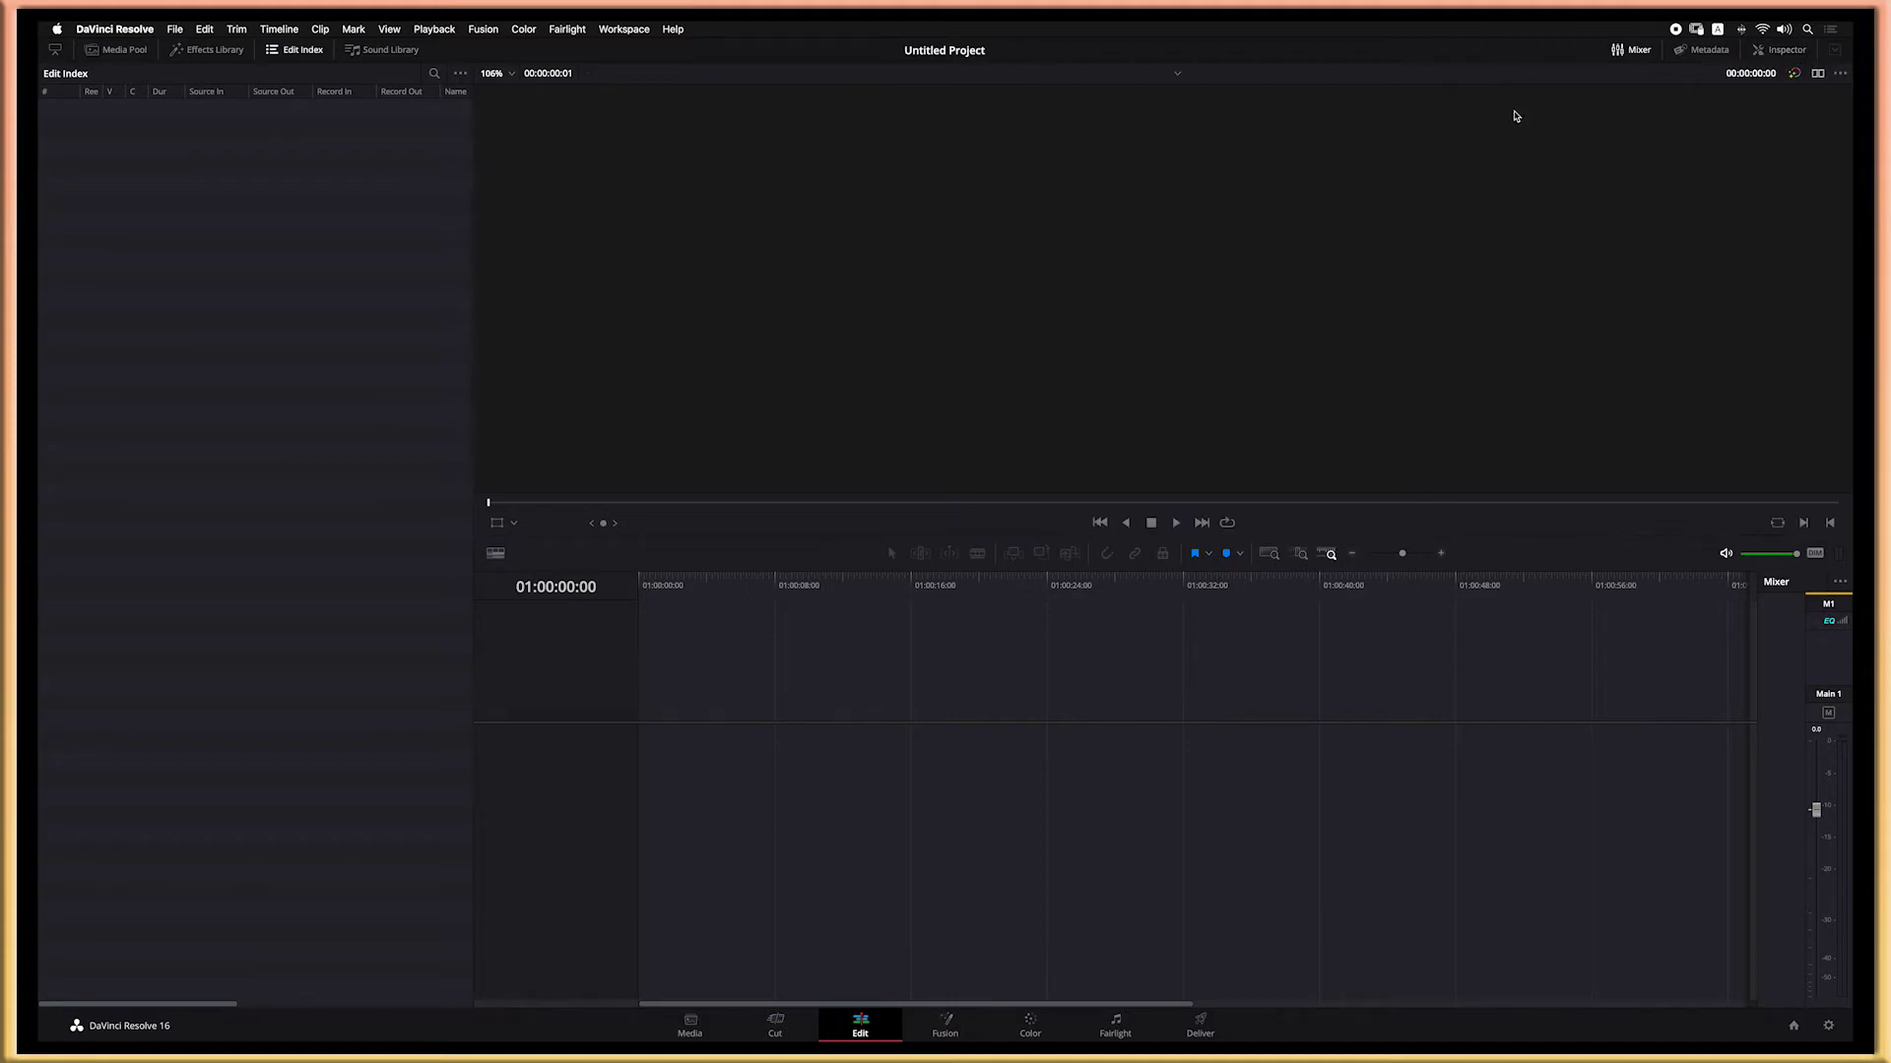
click(293, 50)
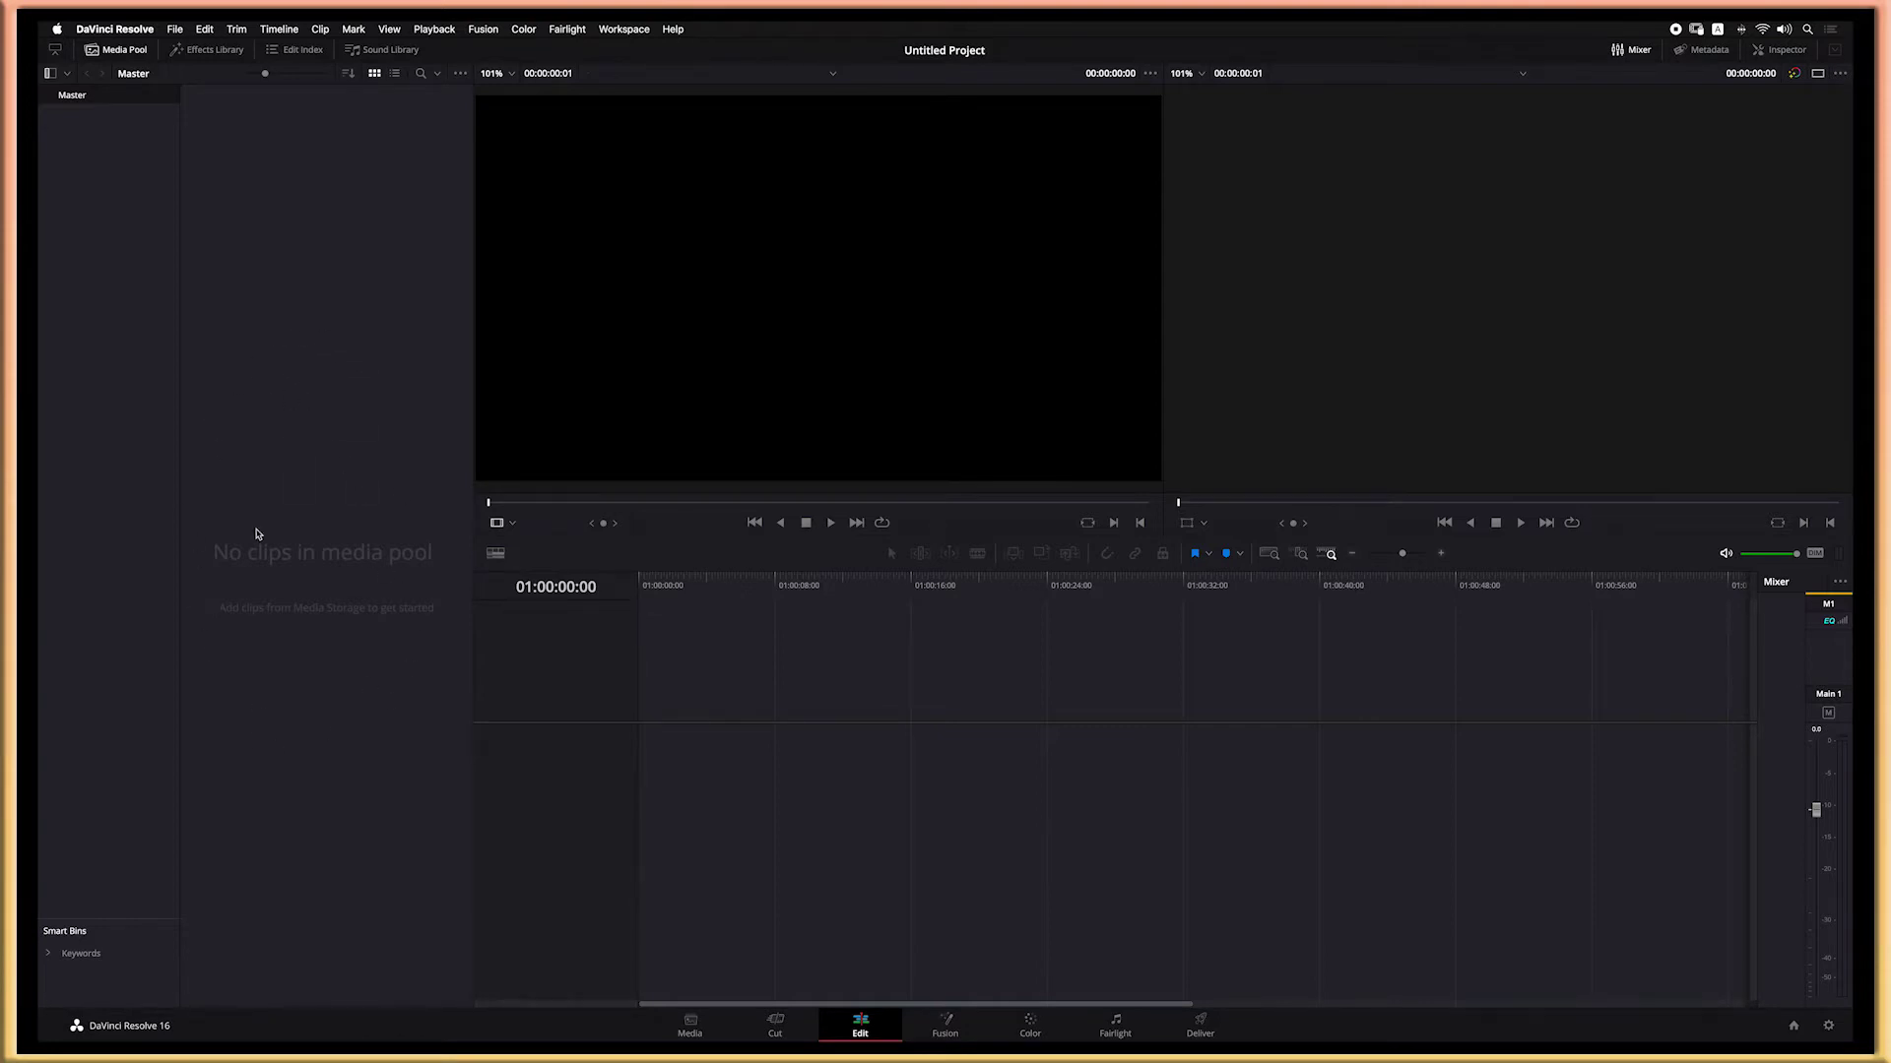
Step: Import C0029.MP4 through C0066.MP4 from Finder into the Media Pool, granting folder access and changing the timeline frame rate to match the clips
key(super+Tab)
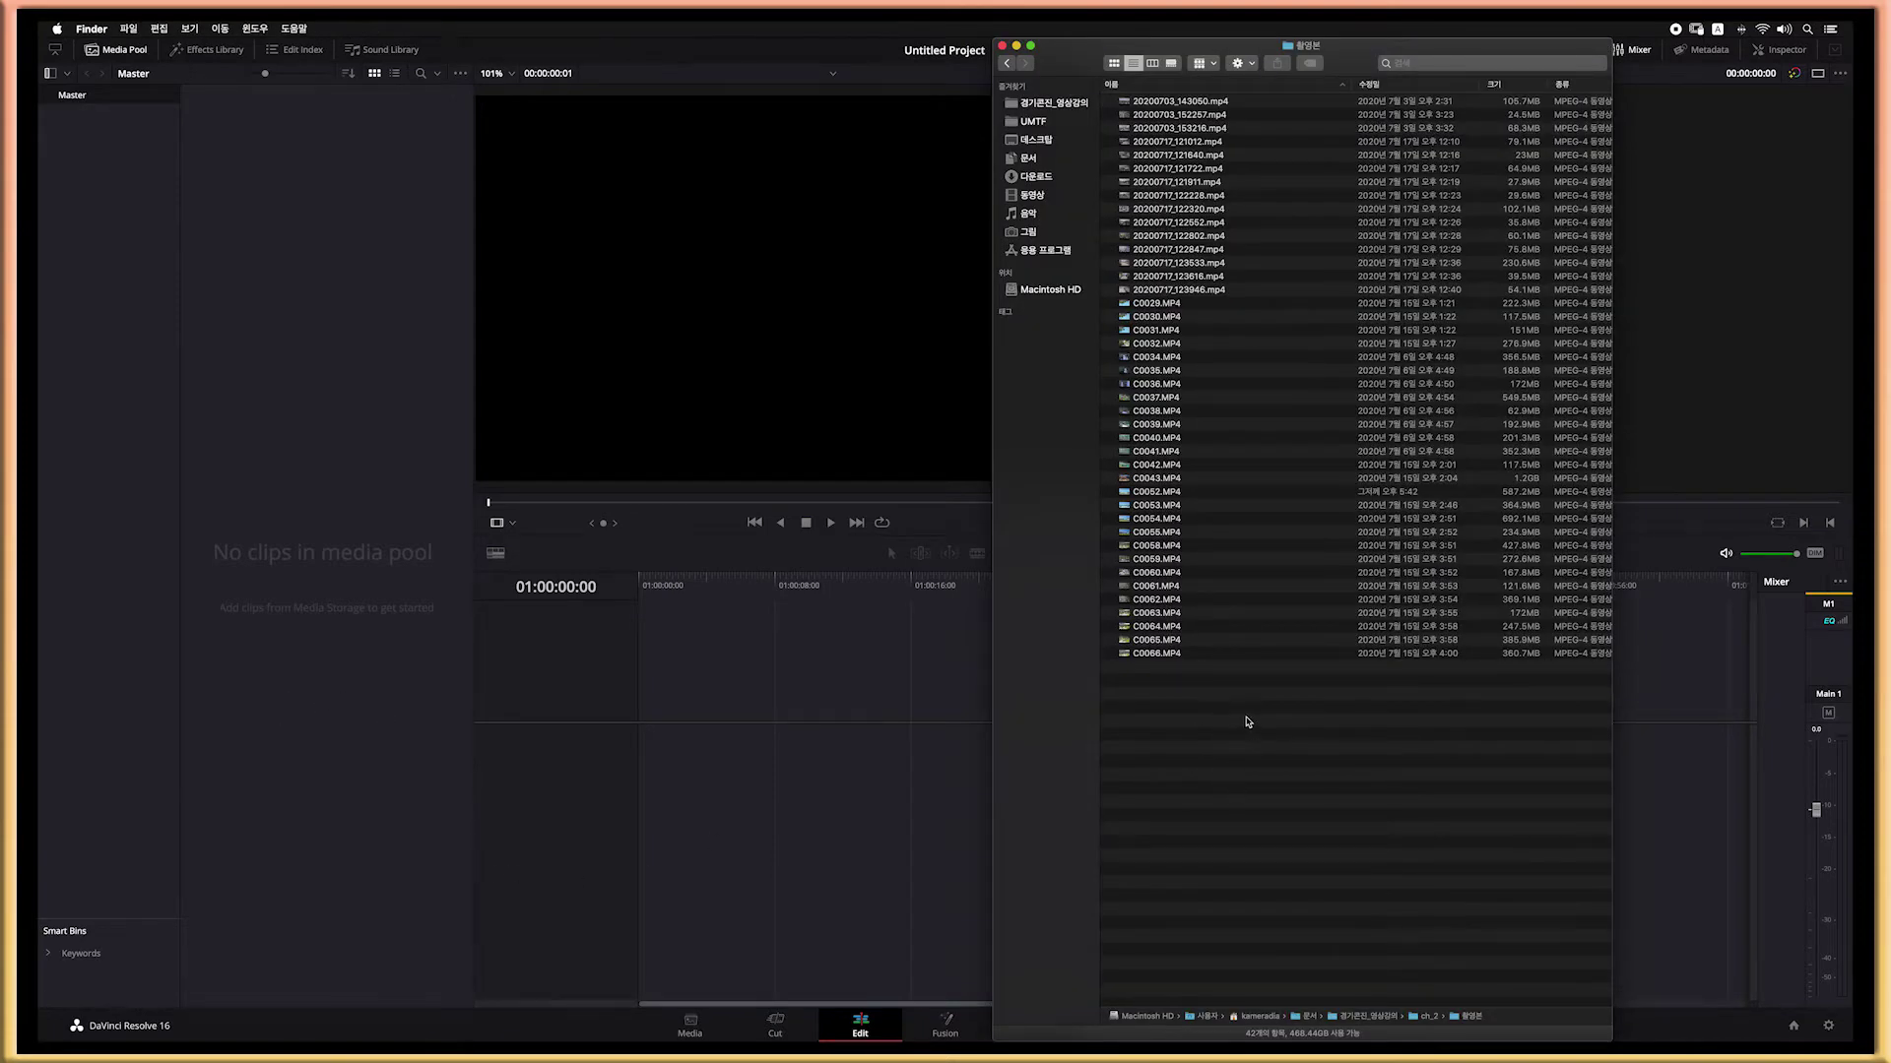
drag(1359, 63, 1049, 63)
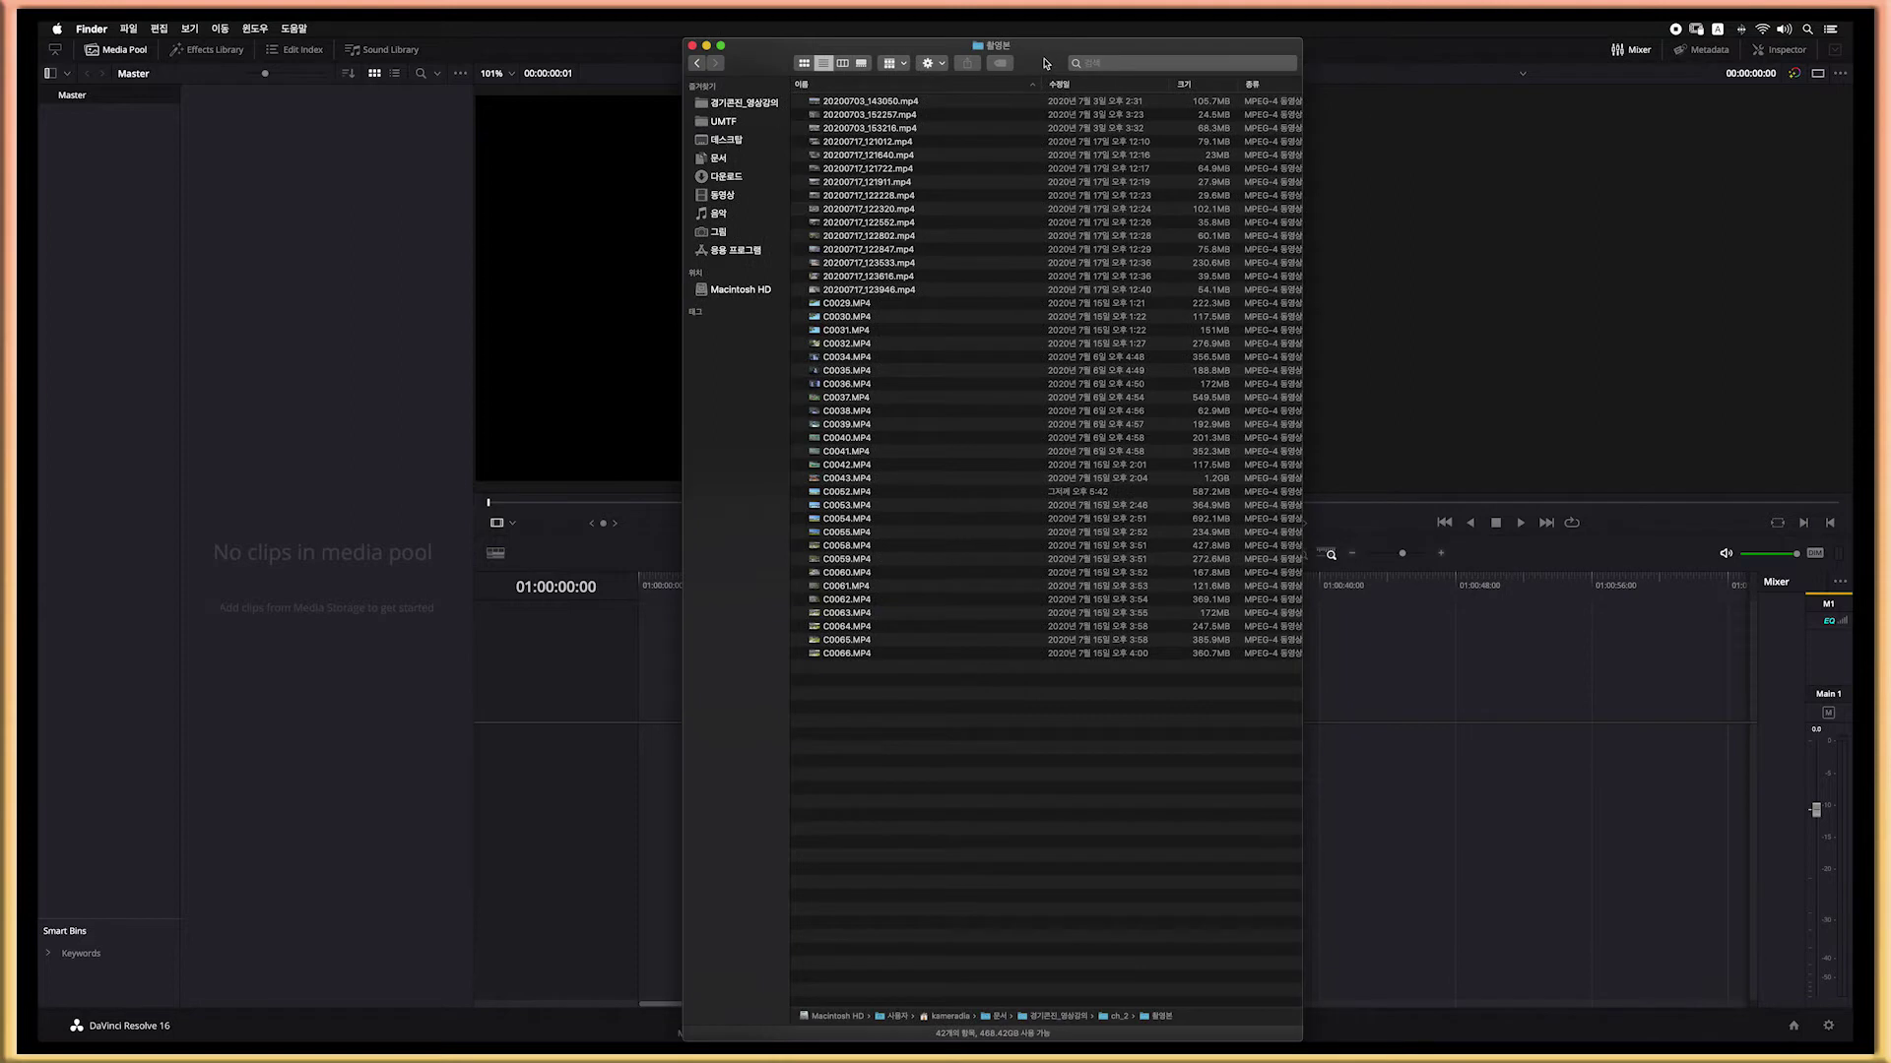
shift+click(879, 452)
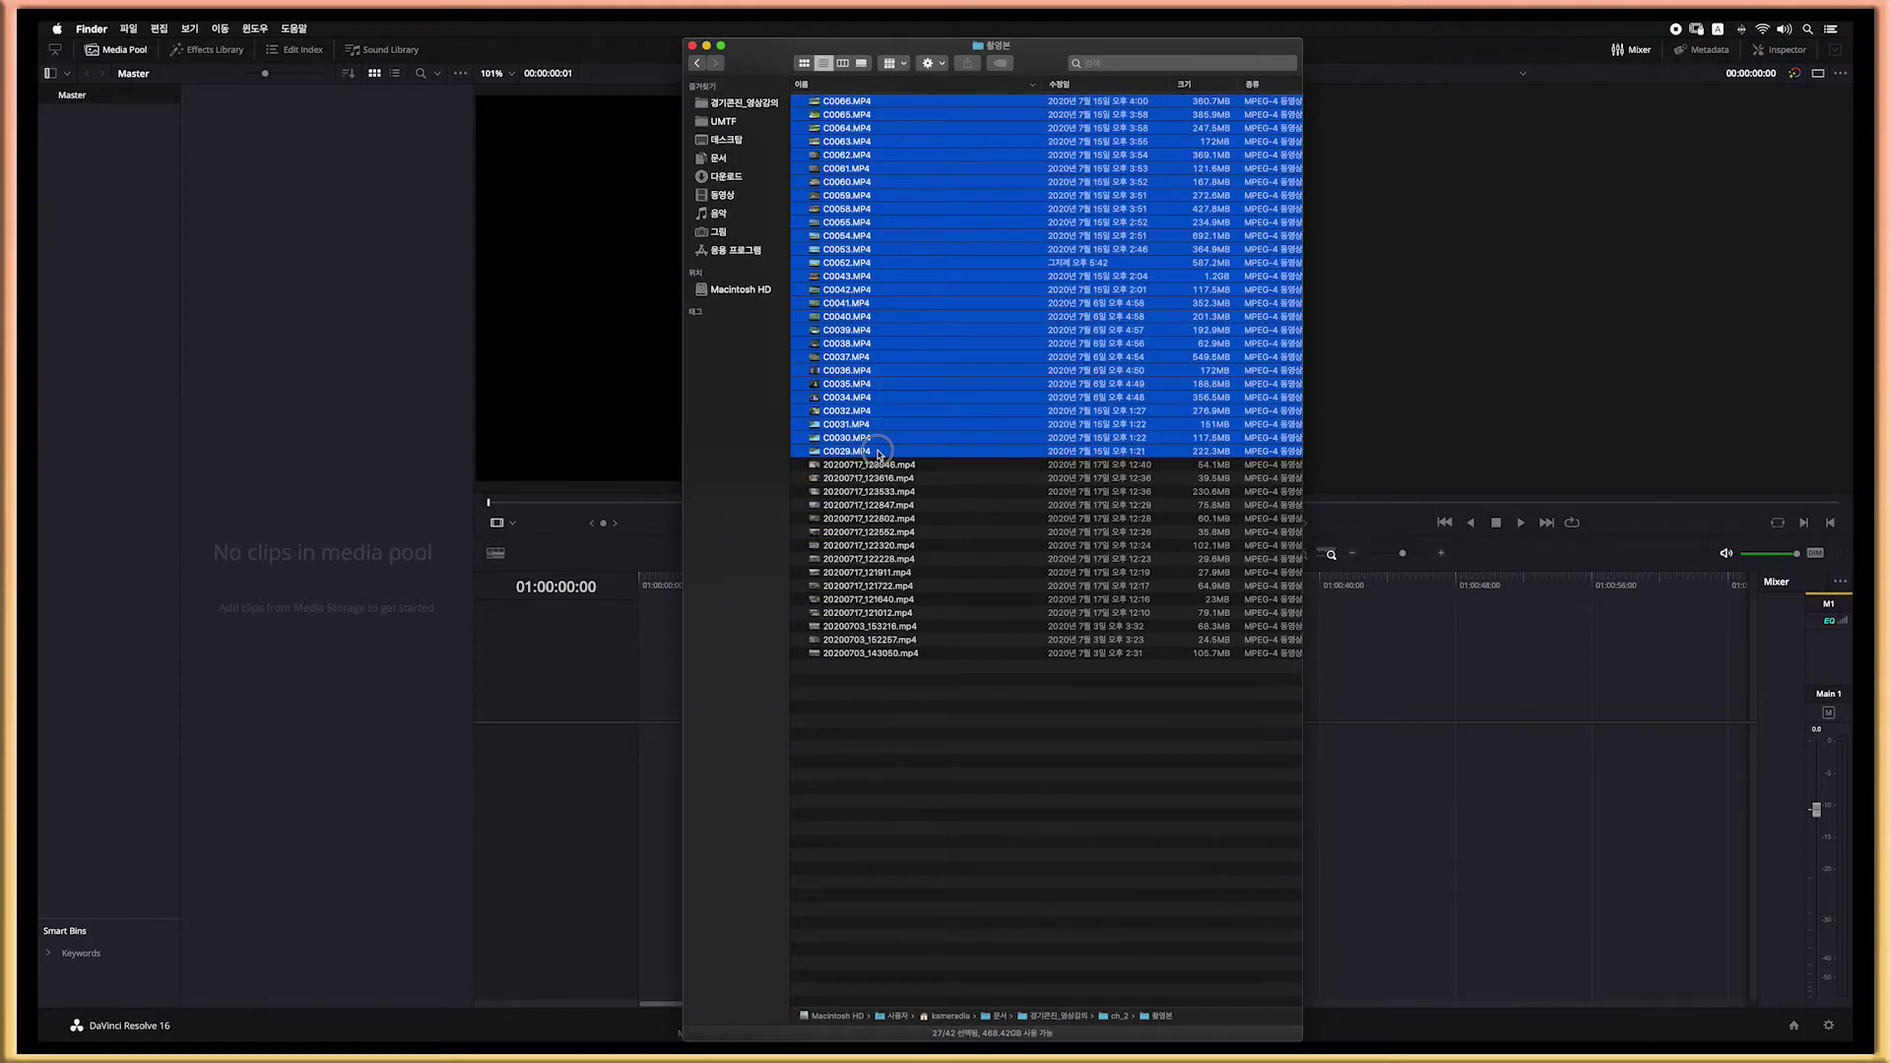
super+click(879, 452)
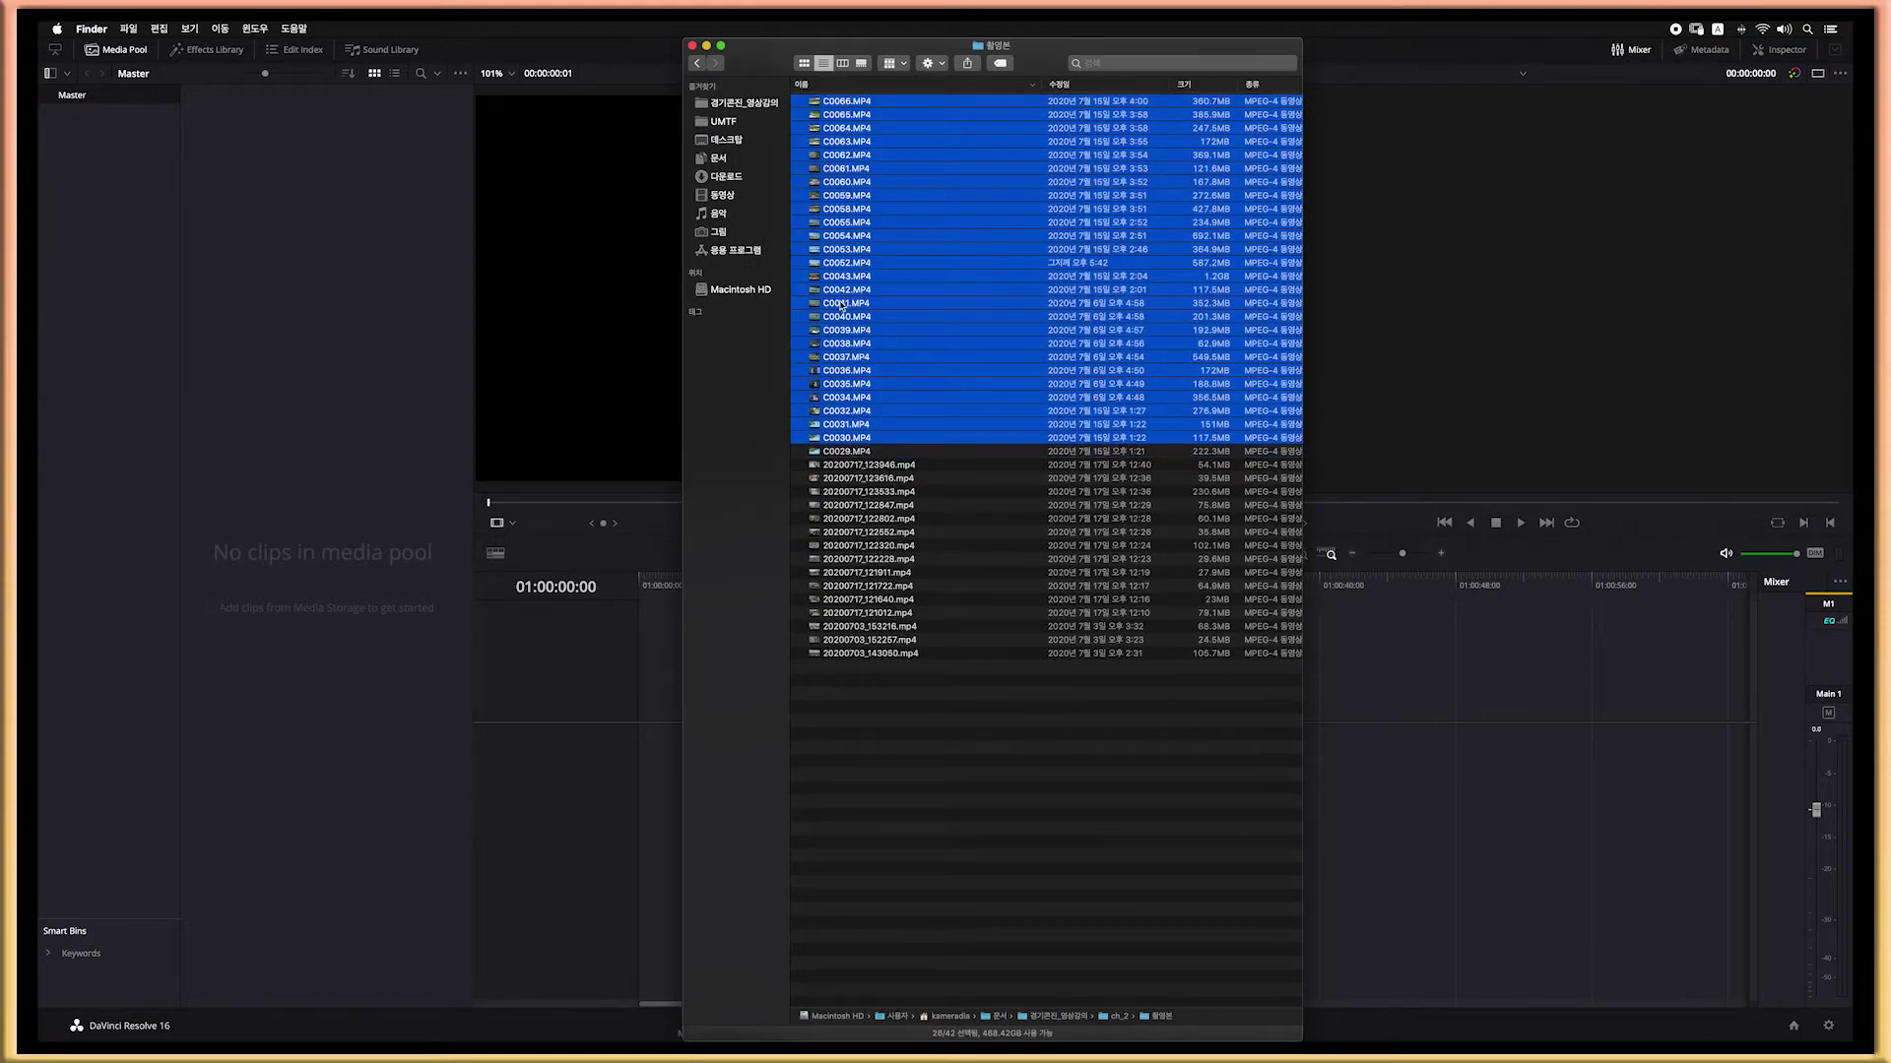
super+click(859, 452)
drag(846, 353, 349, 349)
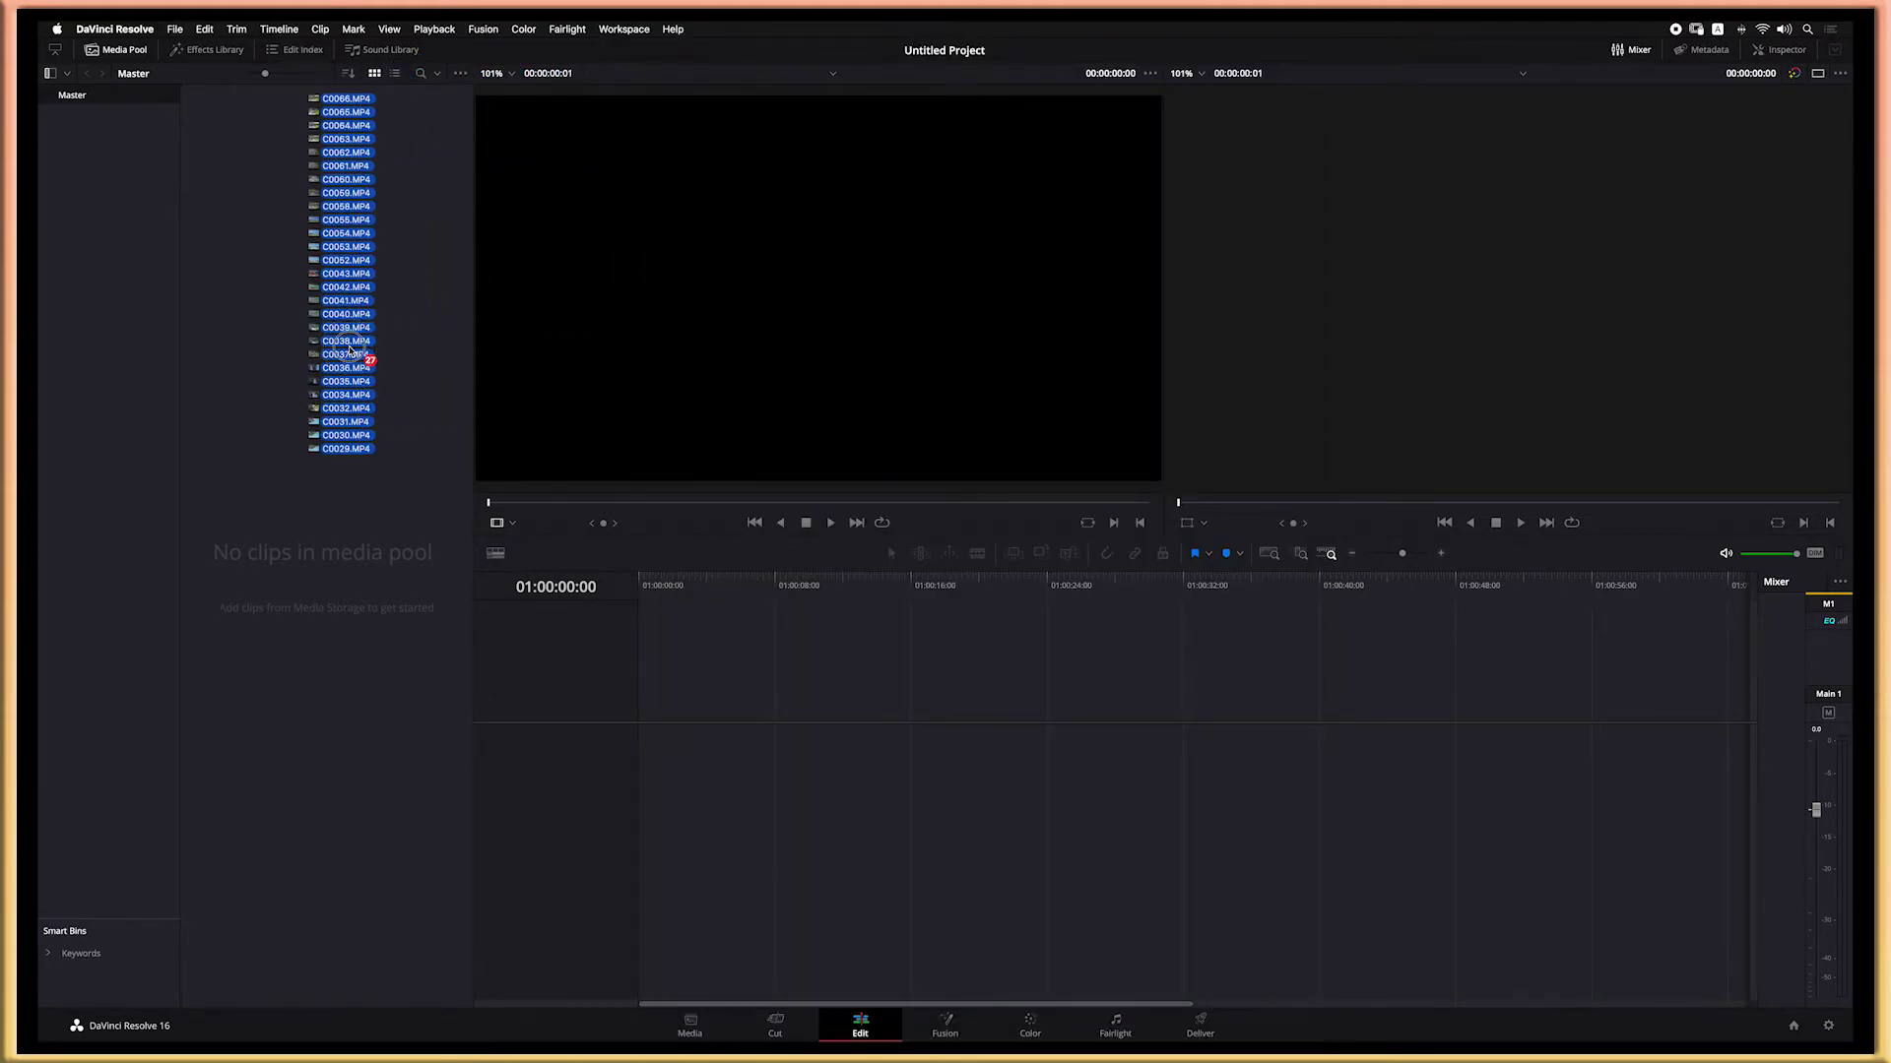
drag(350, 350, 366, 378)
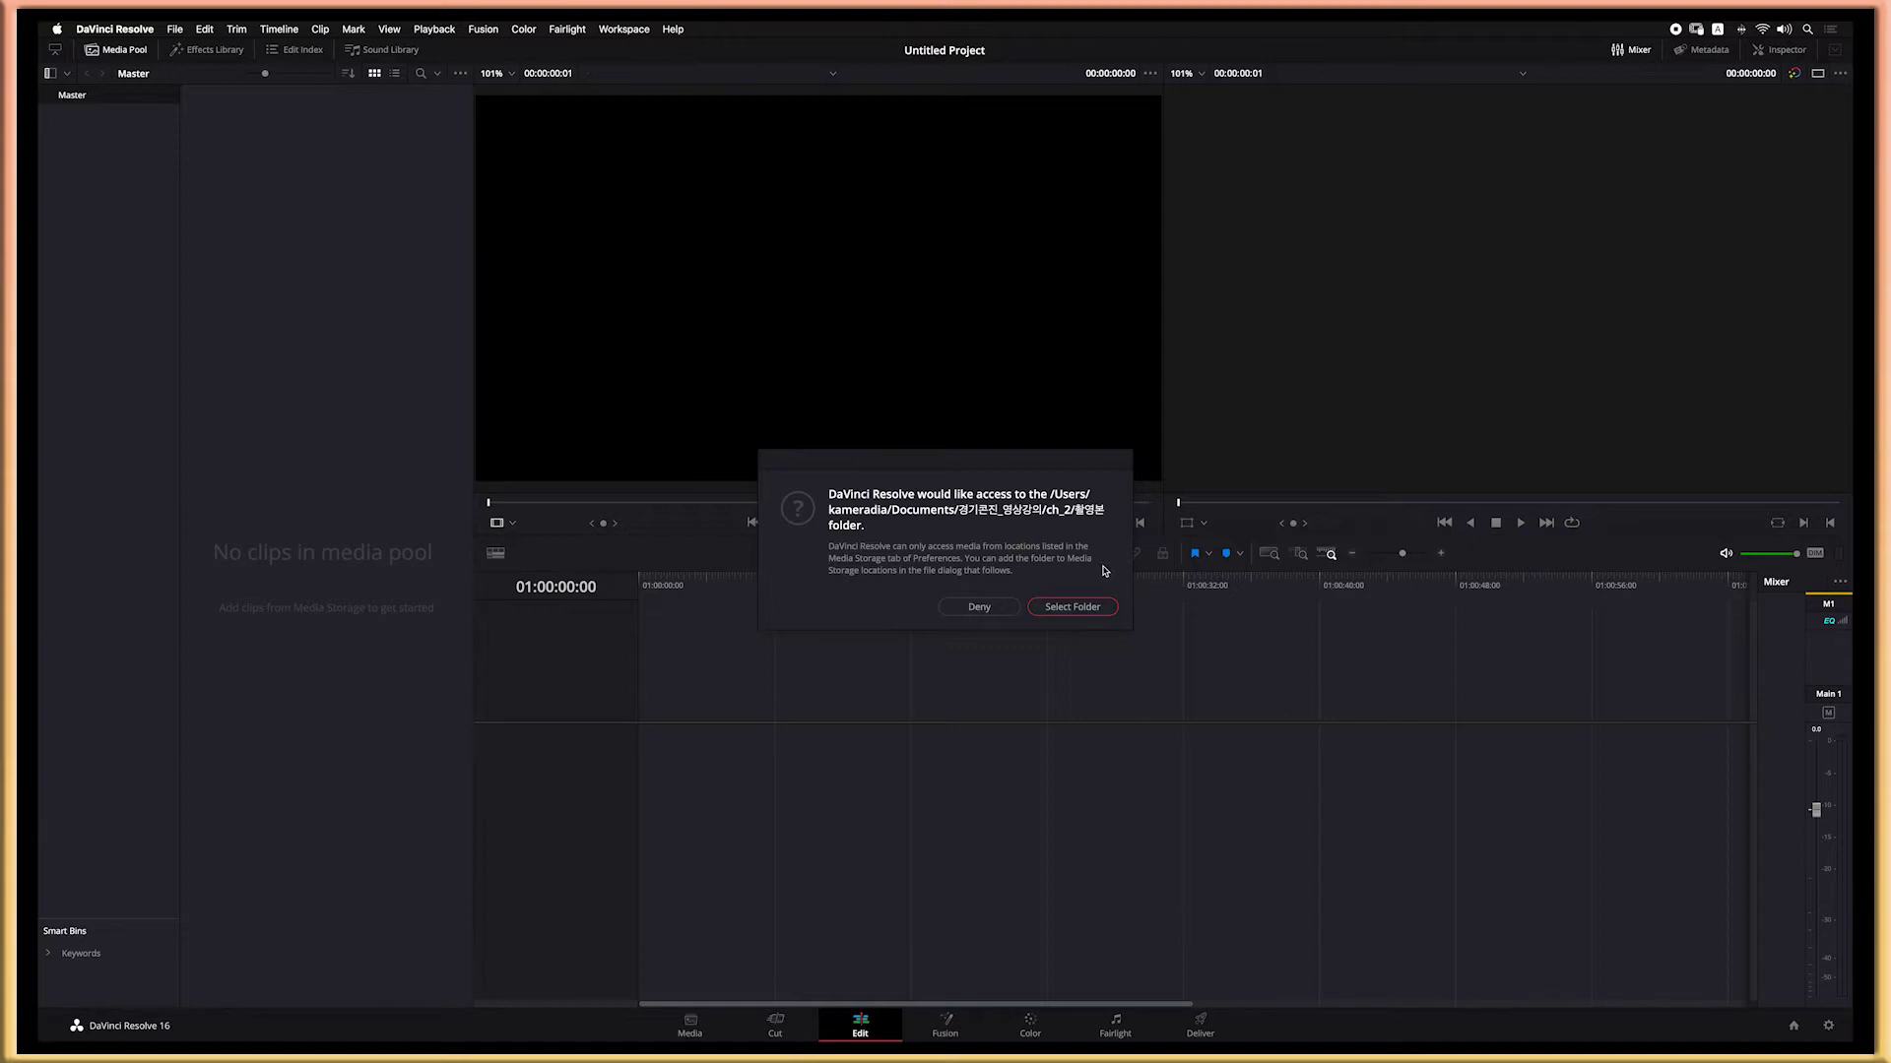
click(1083, 607)
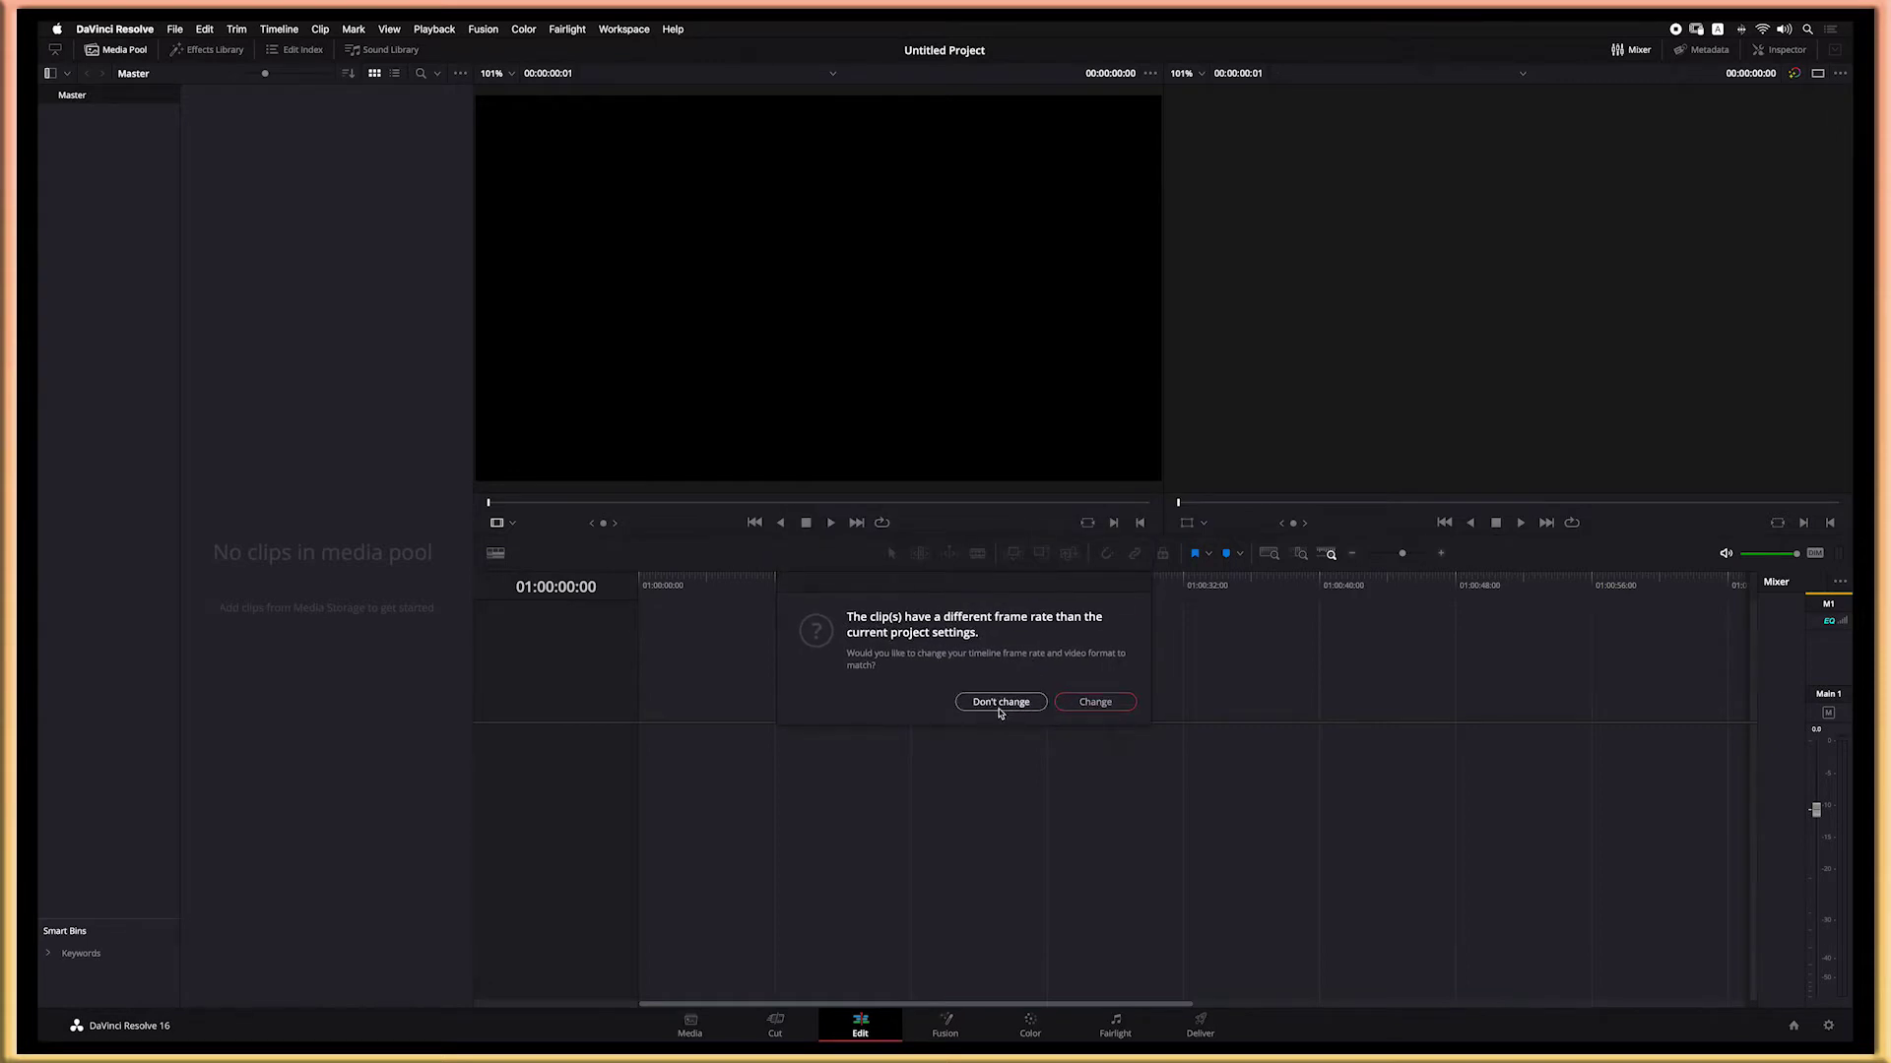
click(1090, 701)
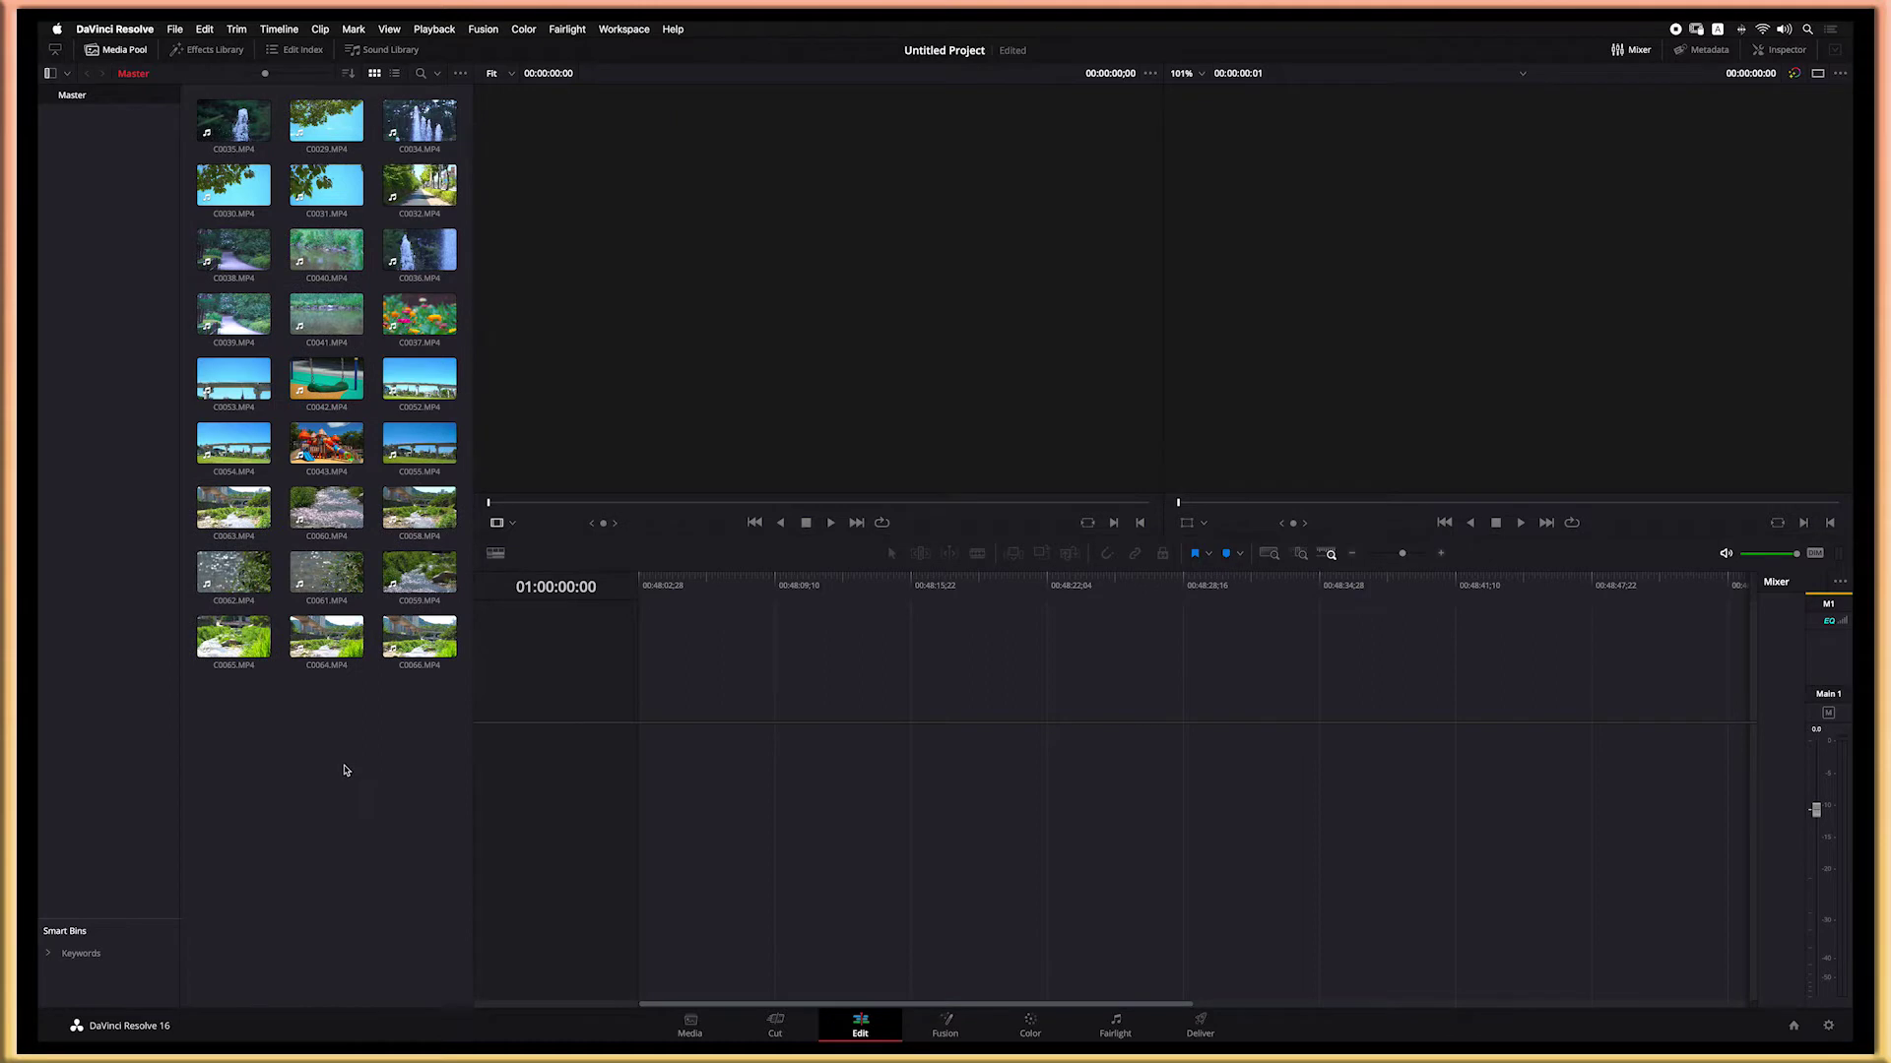
Step: Try the Media Pool's list view, return to slightly smaller thumbnails, and hide and reshow the Media Pool
click(396, 74)
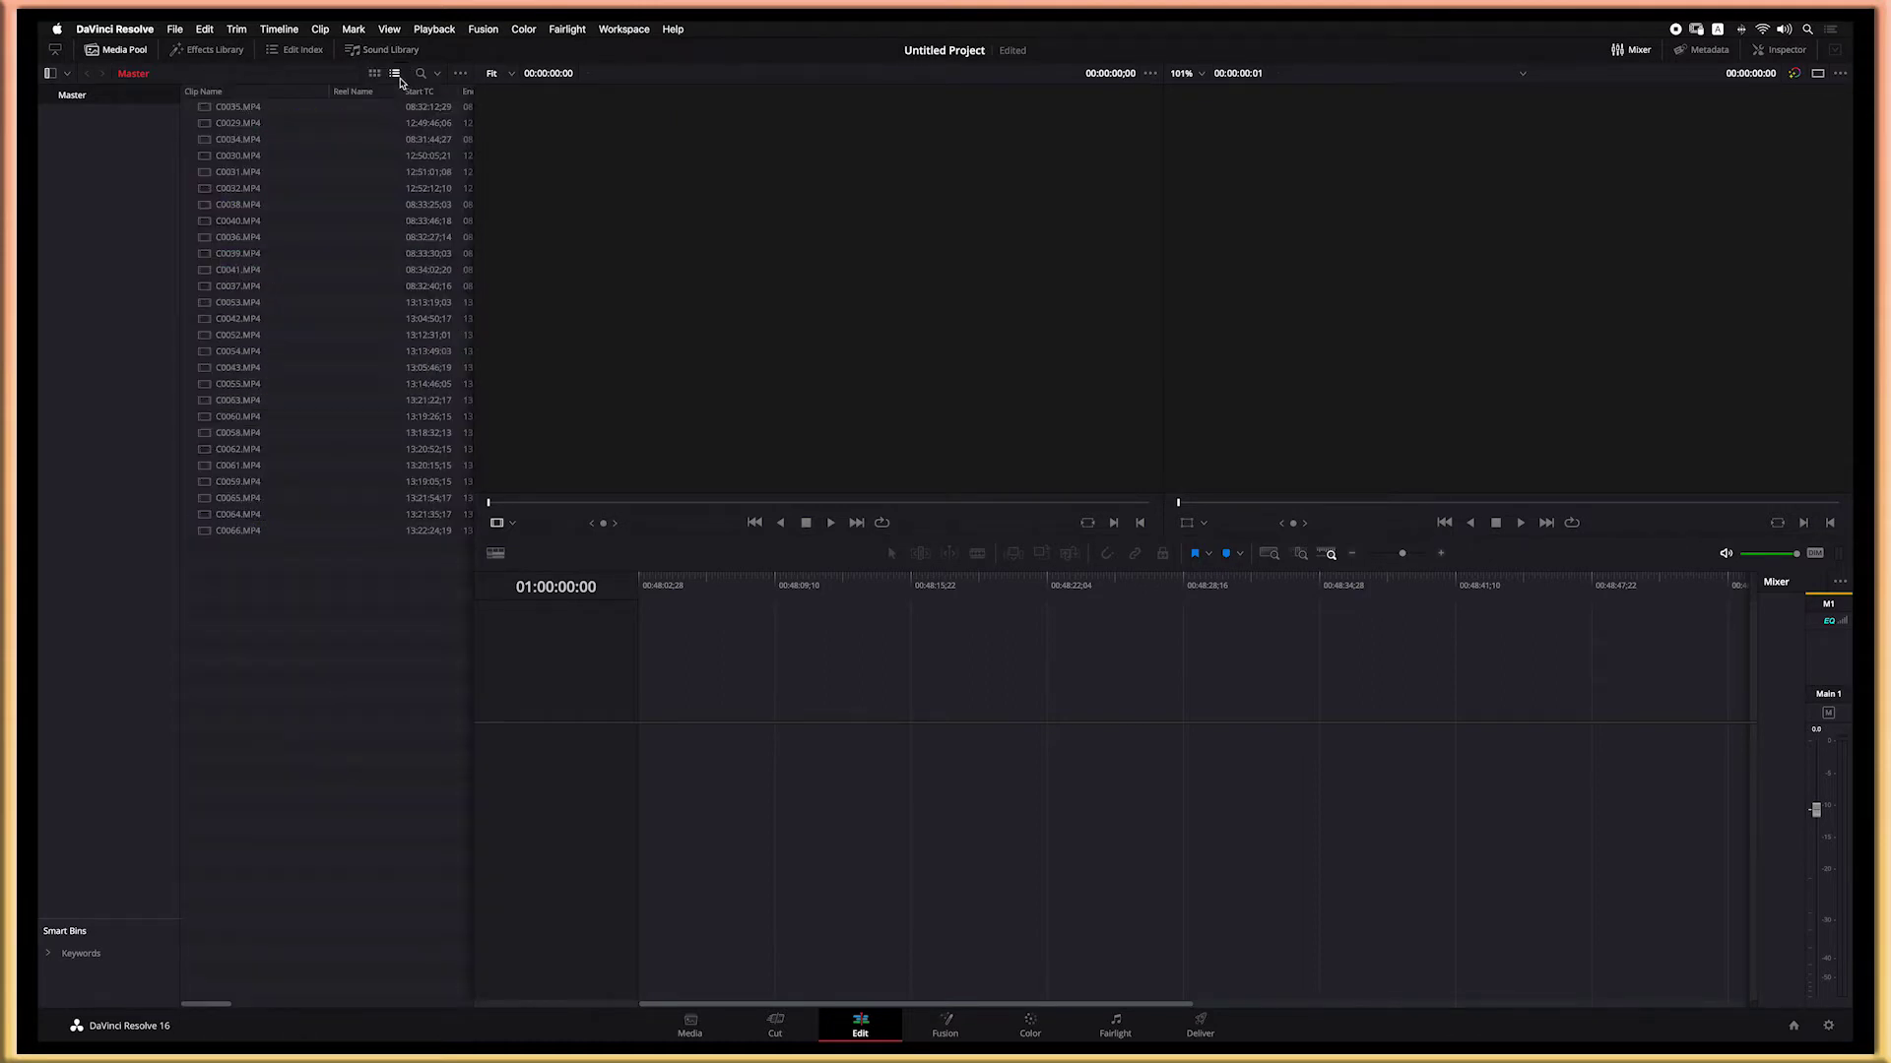
click(376, 74)
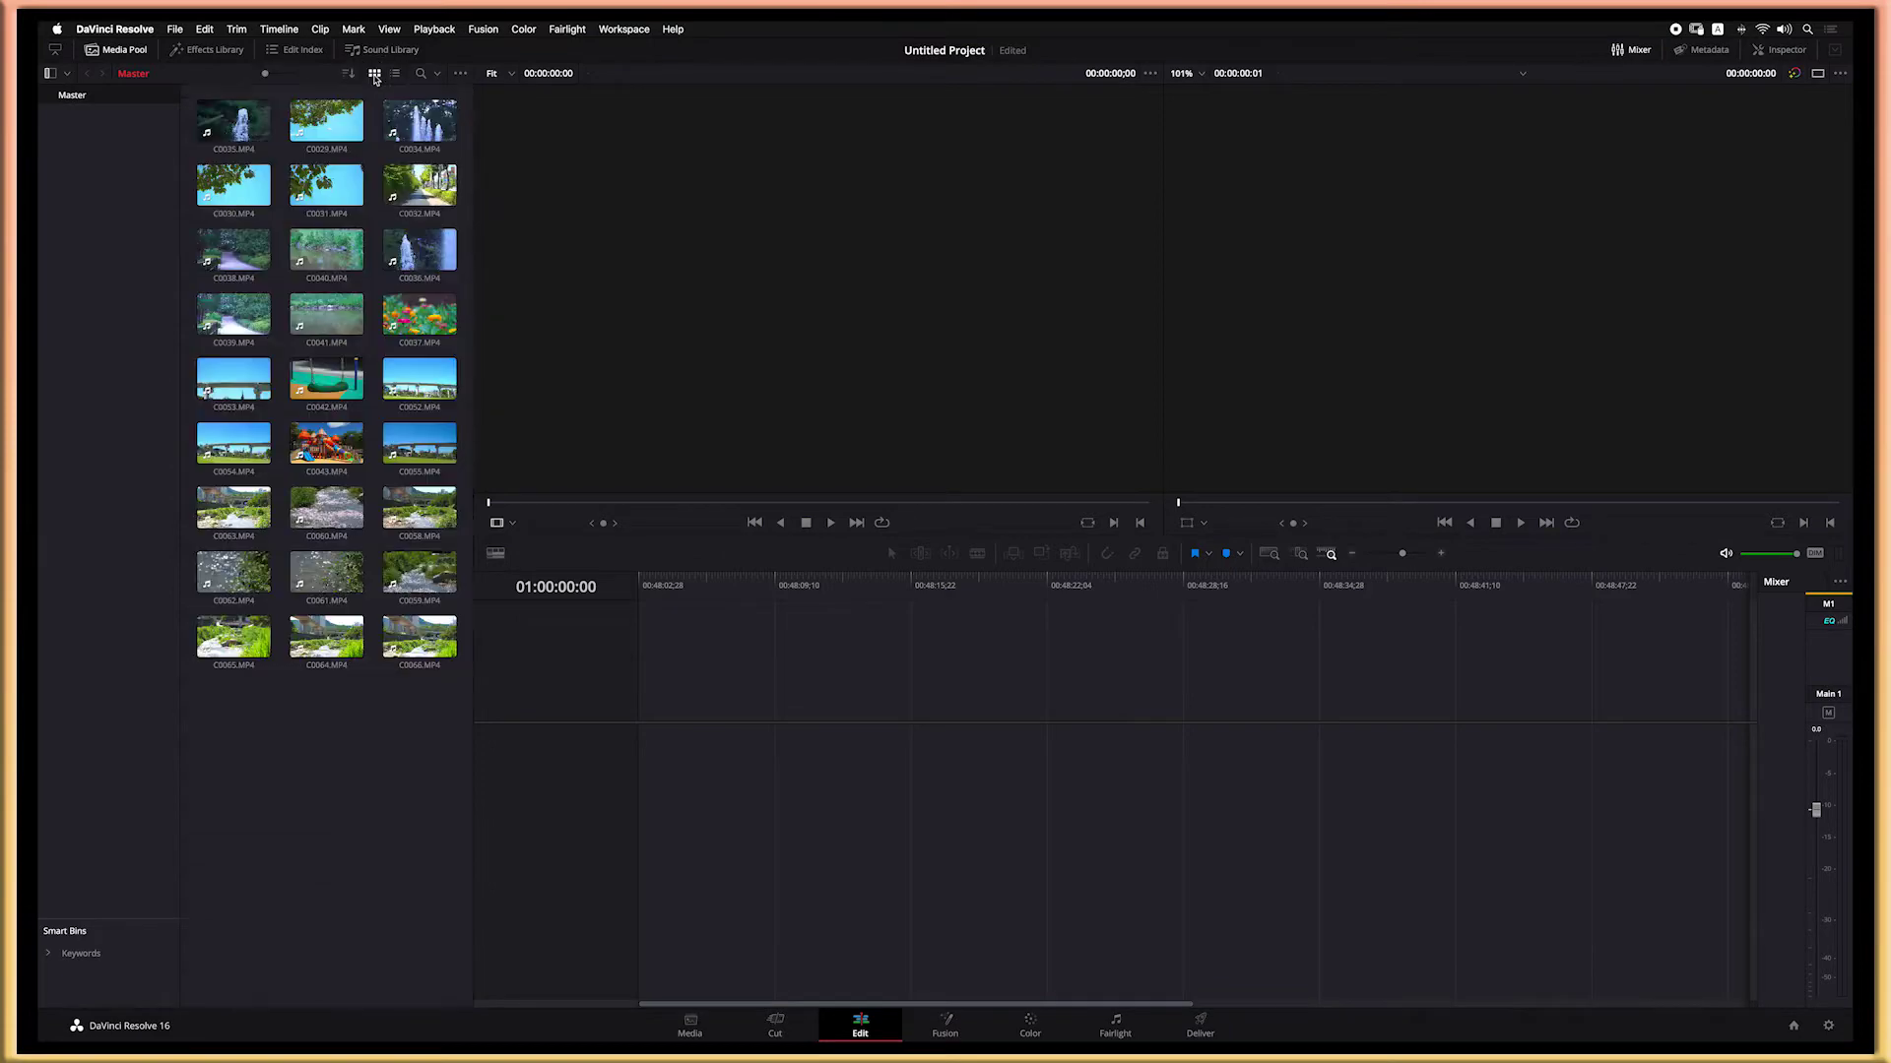
mouse_move(265, 74)
mouse_down()
mouse_move(304, 78)
mouse_move(258, 79)
mouse_up()
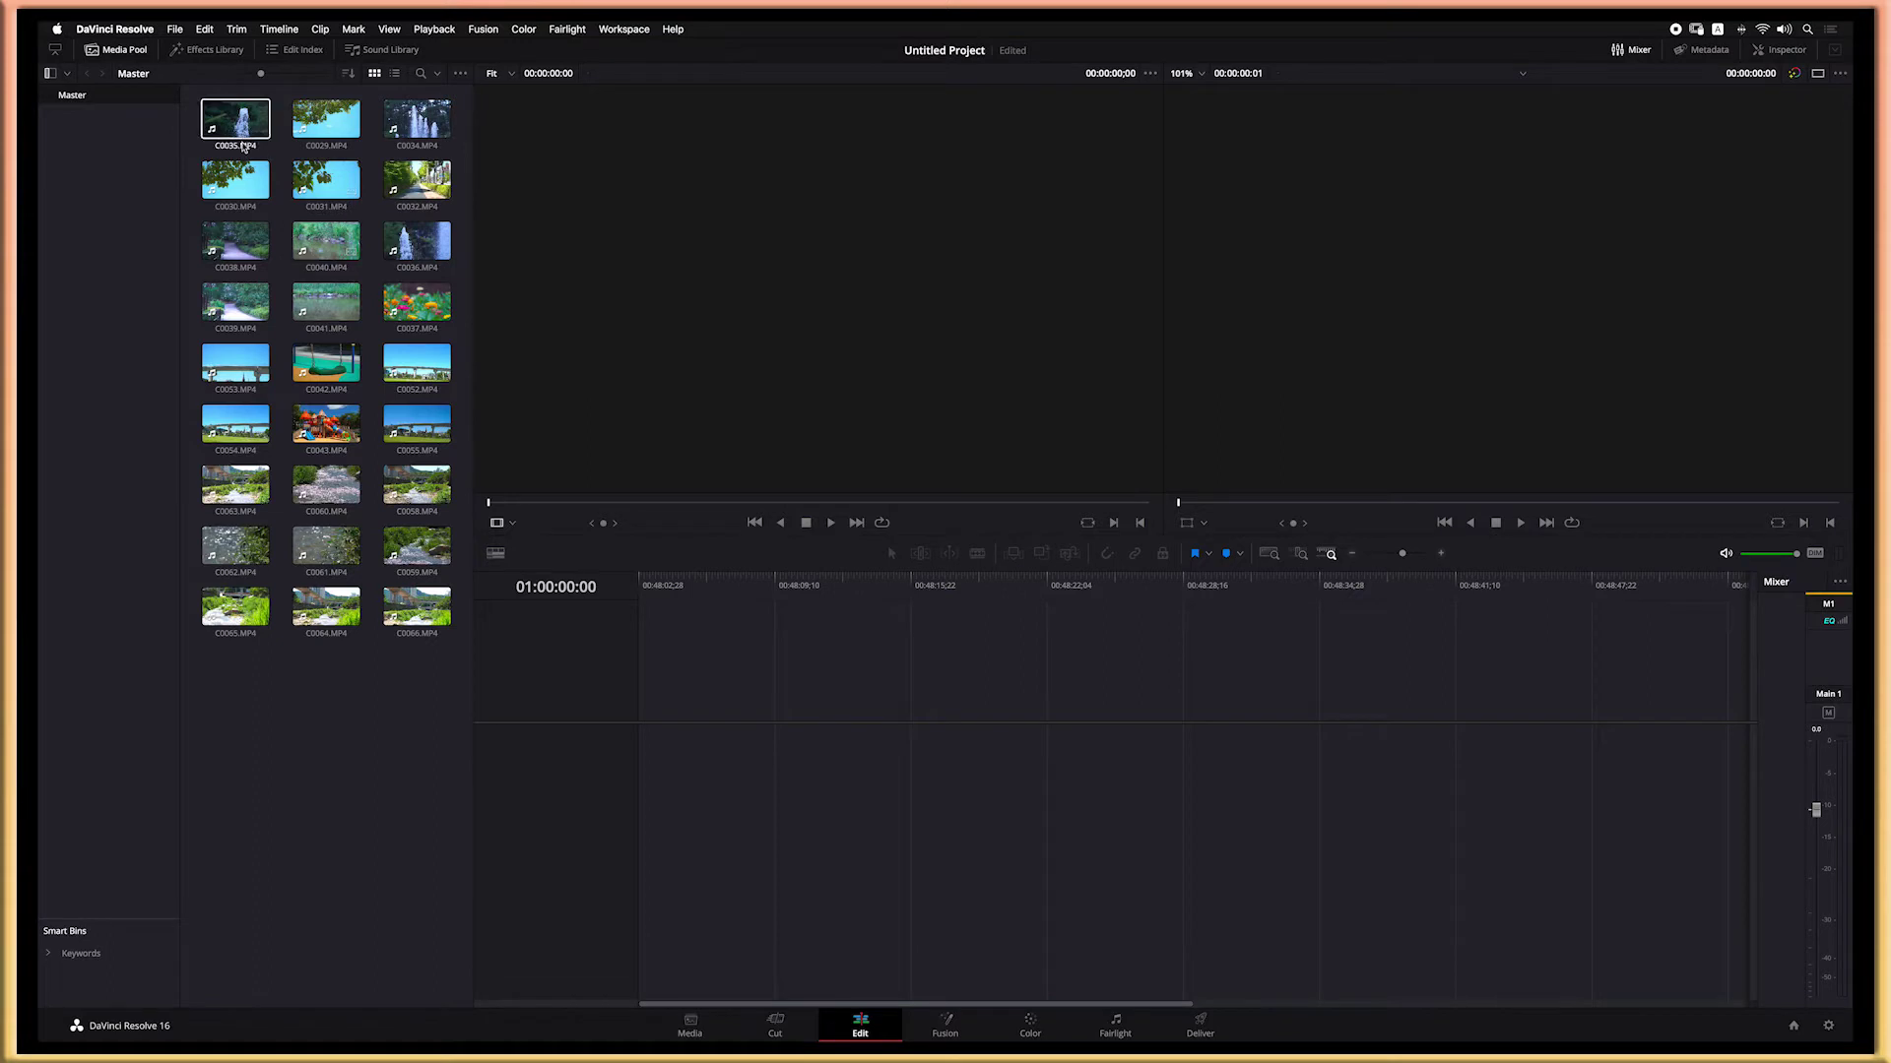
click(123, 51)
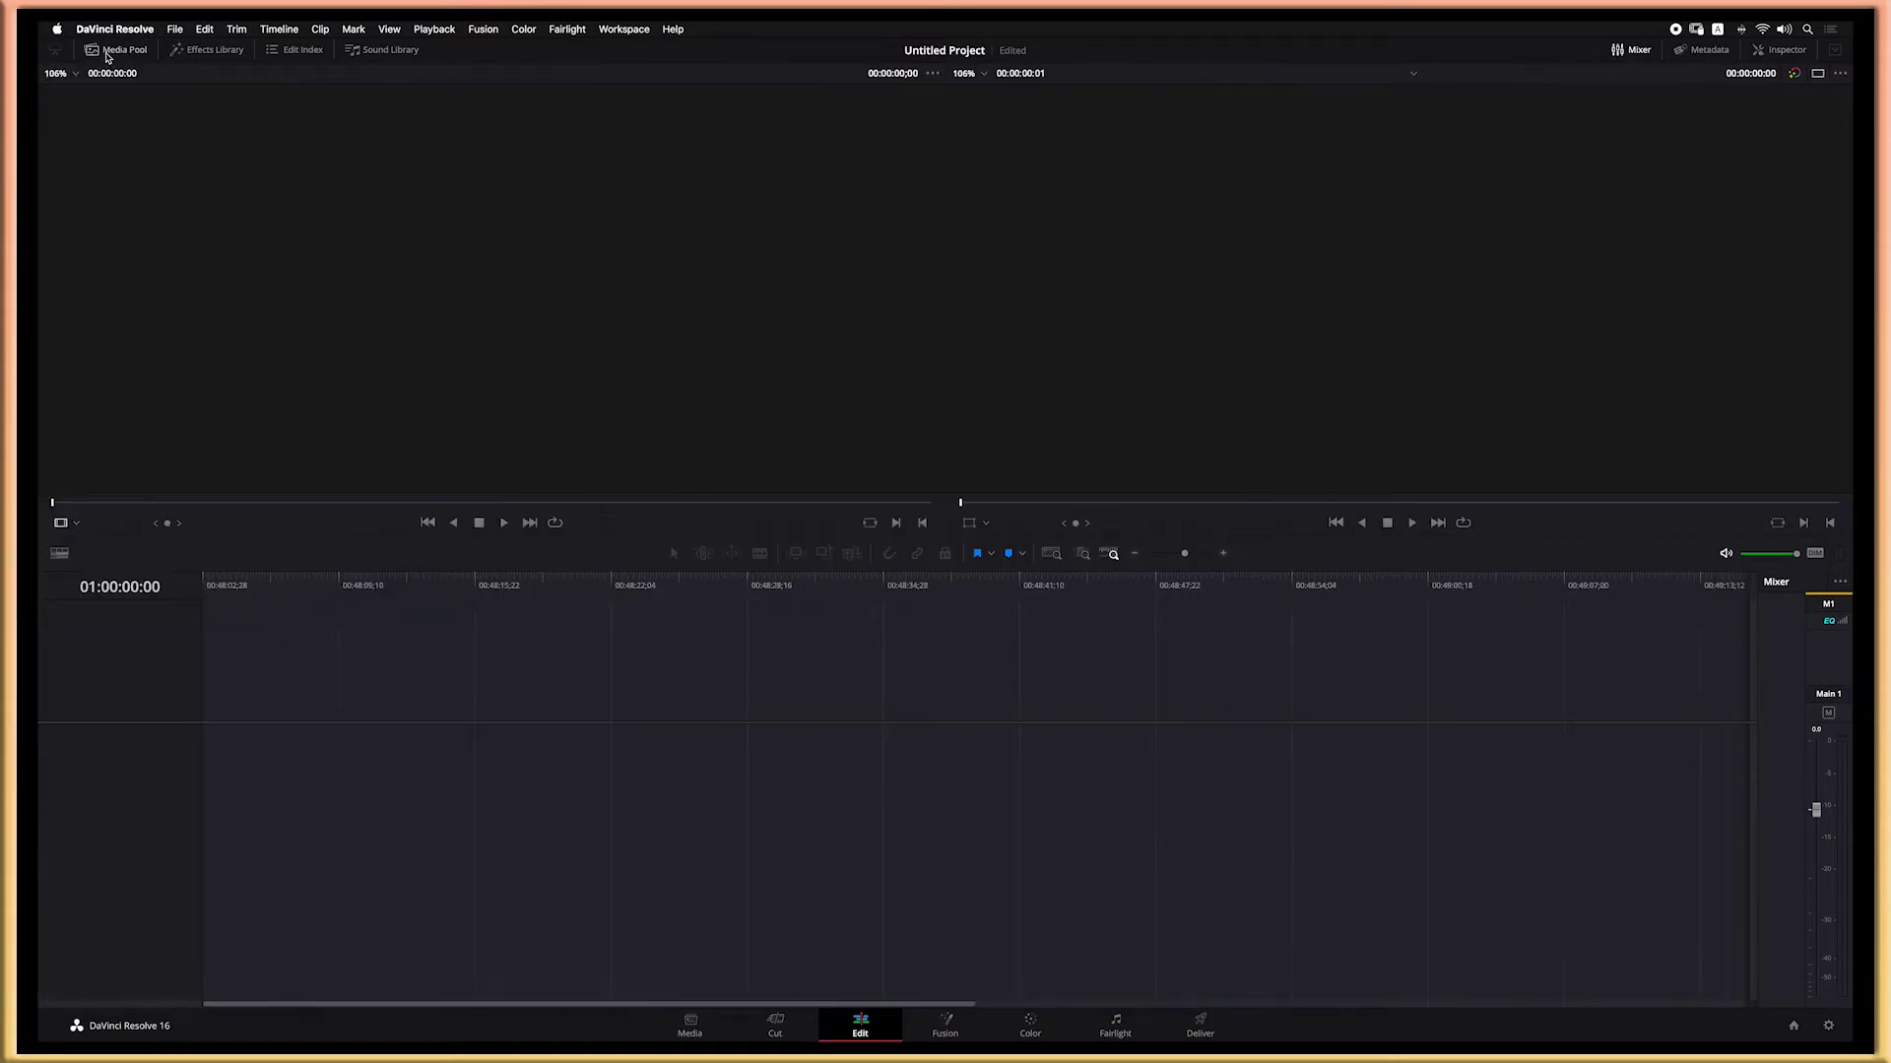
click(108, 53)
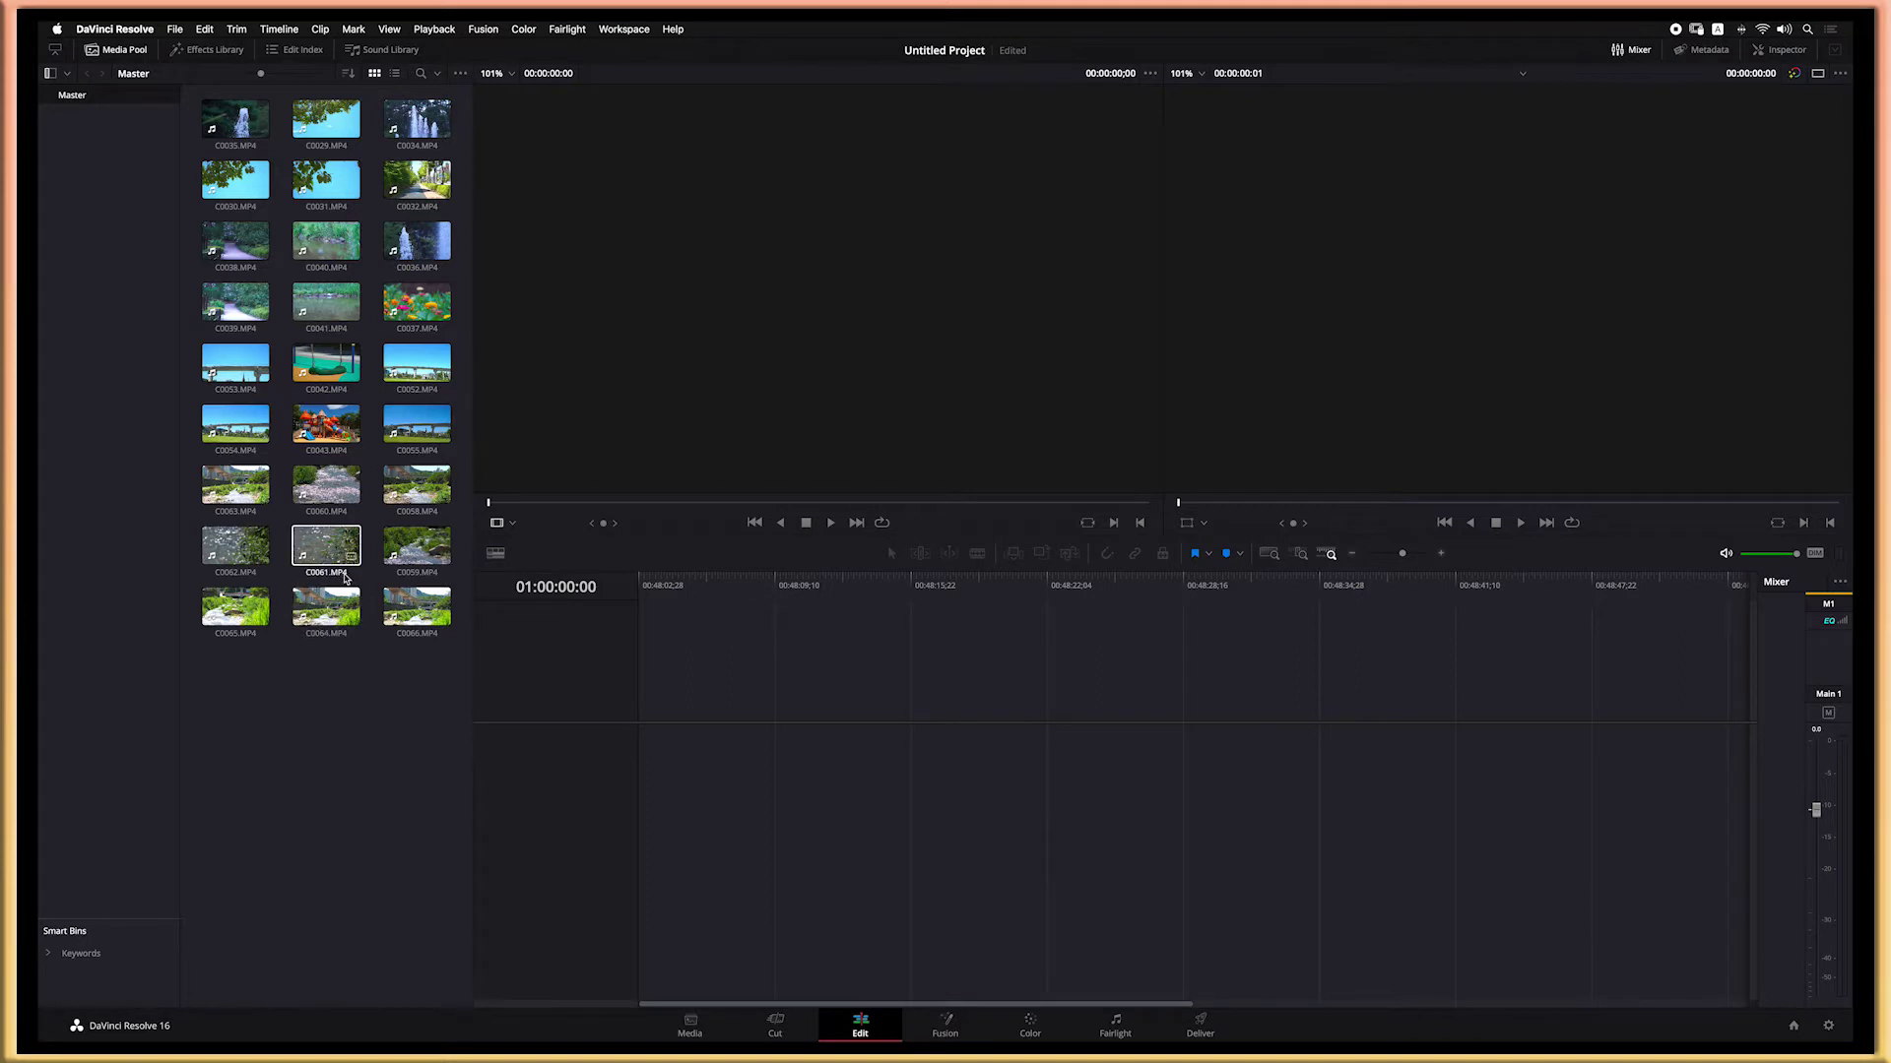
Step: Load C0053.MP4 into the source viewer and mark an In point at 13:13:27;20
click(305, 312)
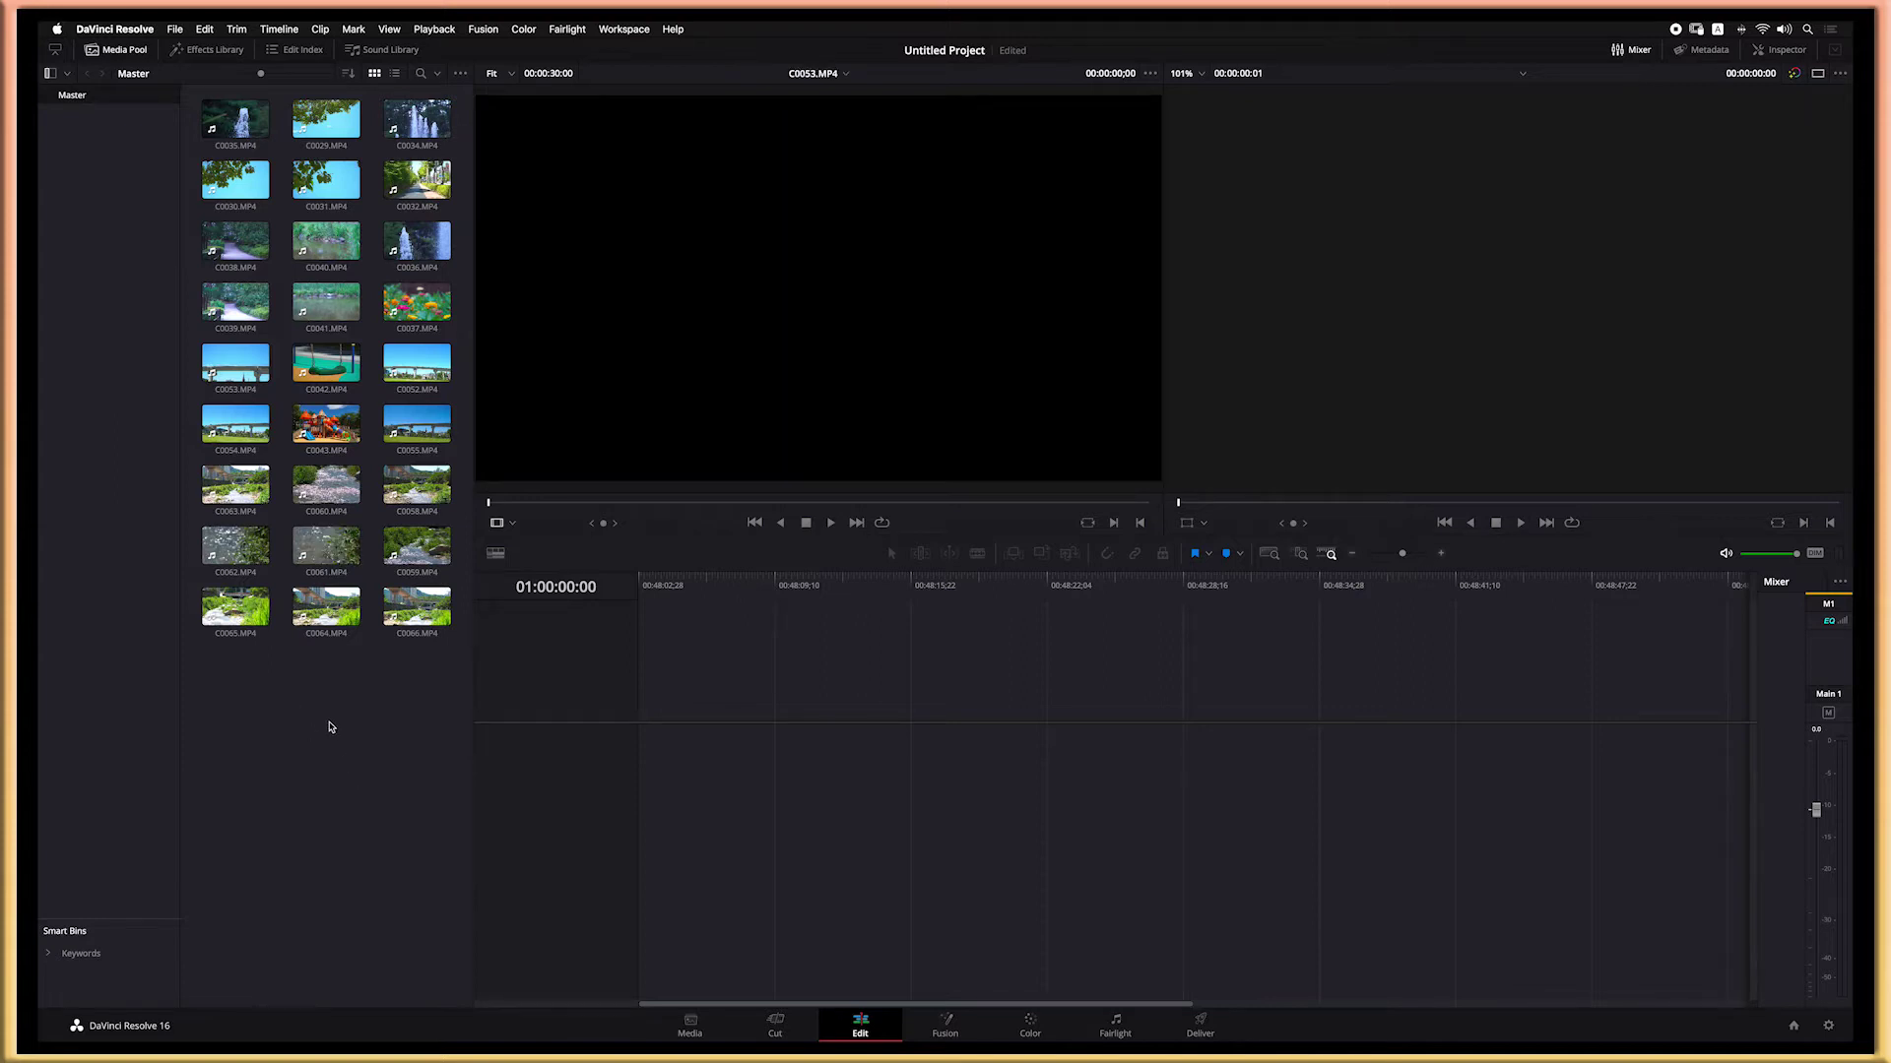
click(238, 367)
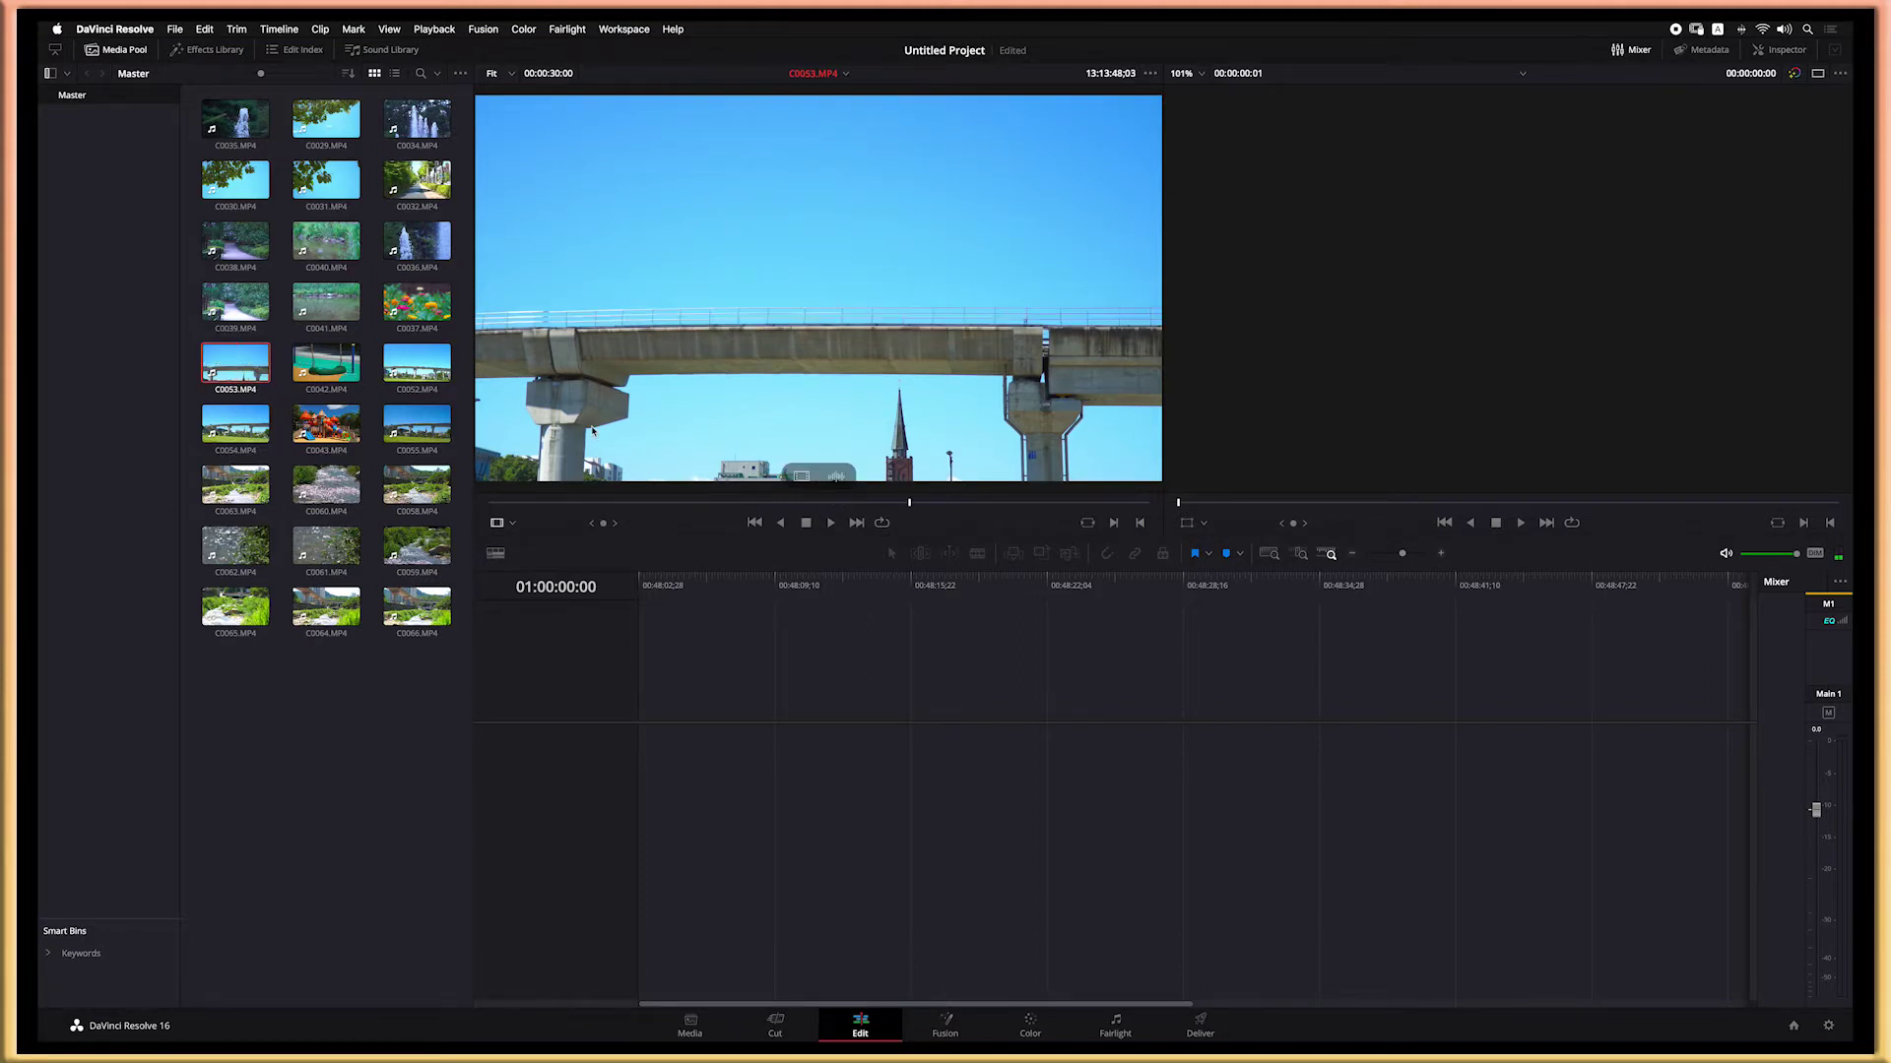
click(563, 503)
drag(563, 503, 677, 506)
key(i)
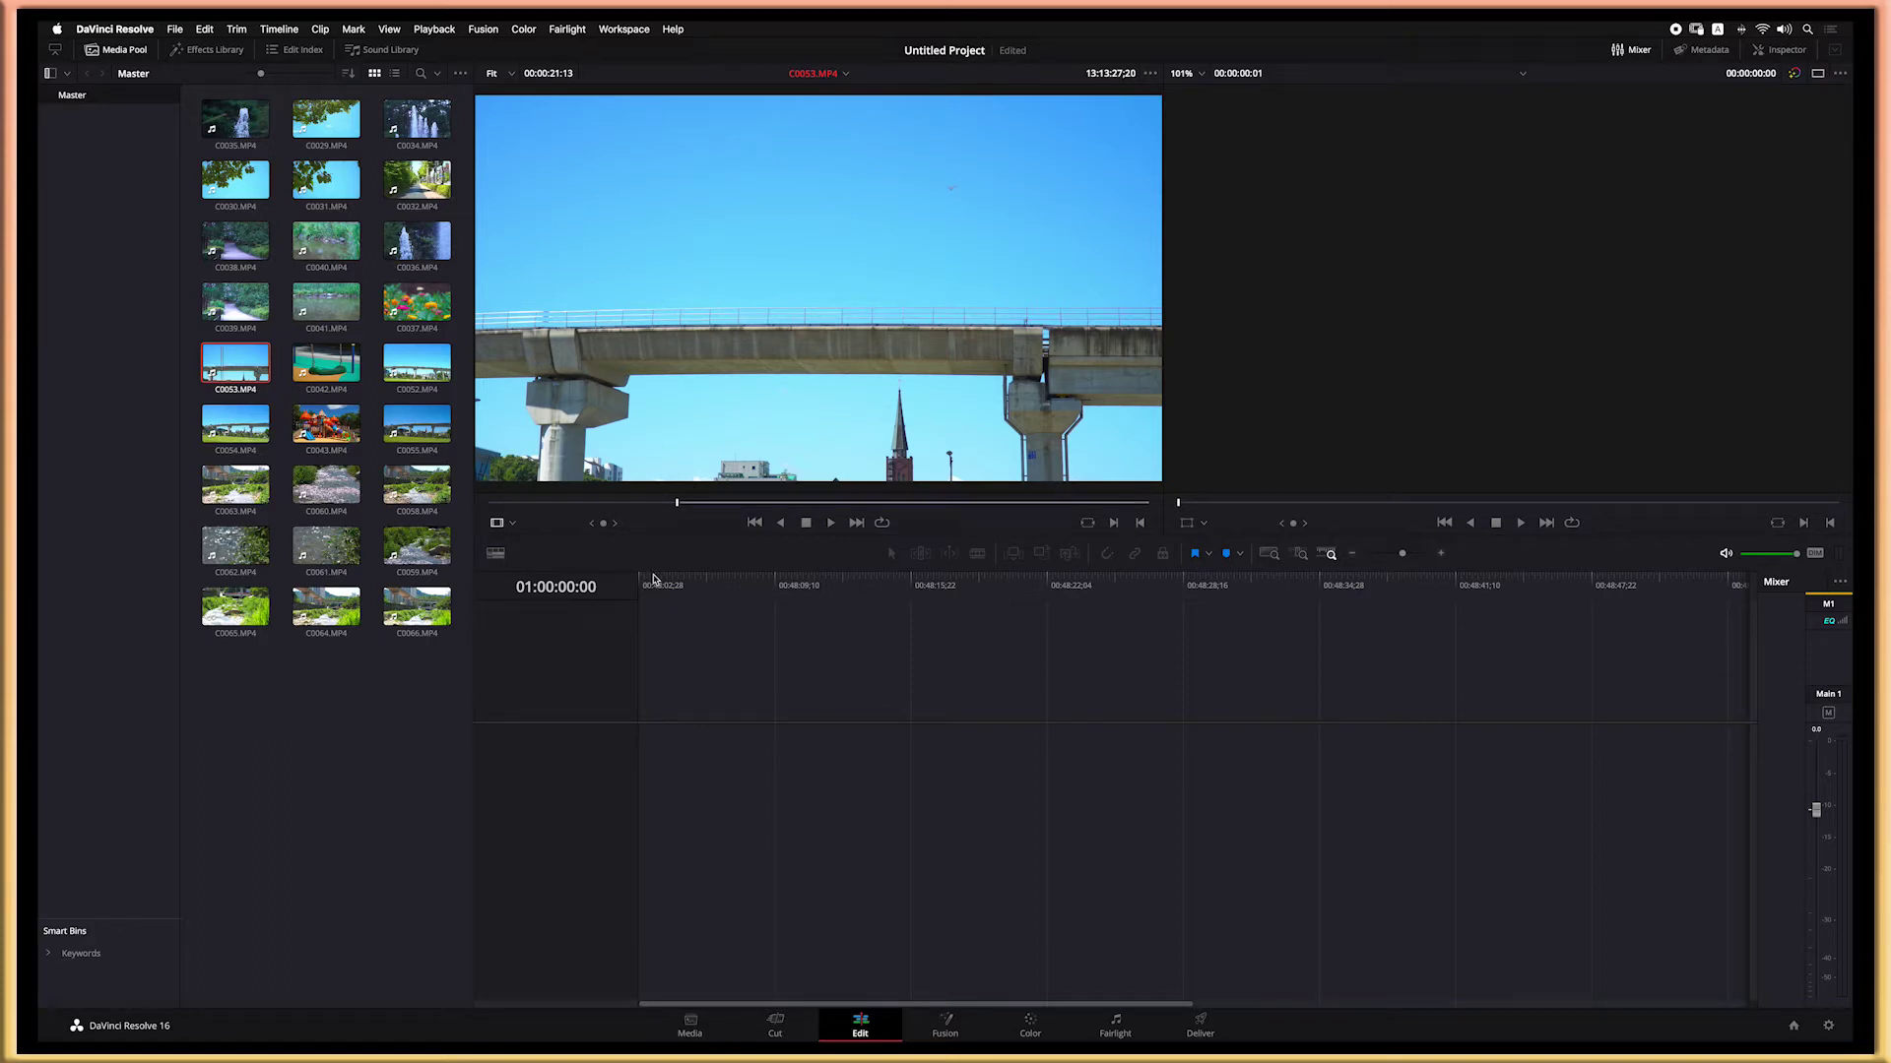
Step: Play C0053.MP4 until the train has passed and mark an Out point at 13:13:36;17
key(space)
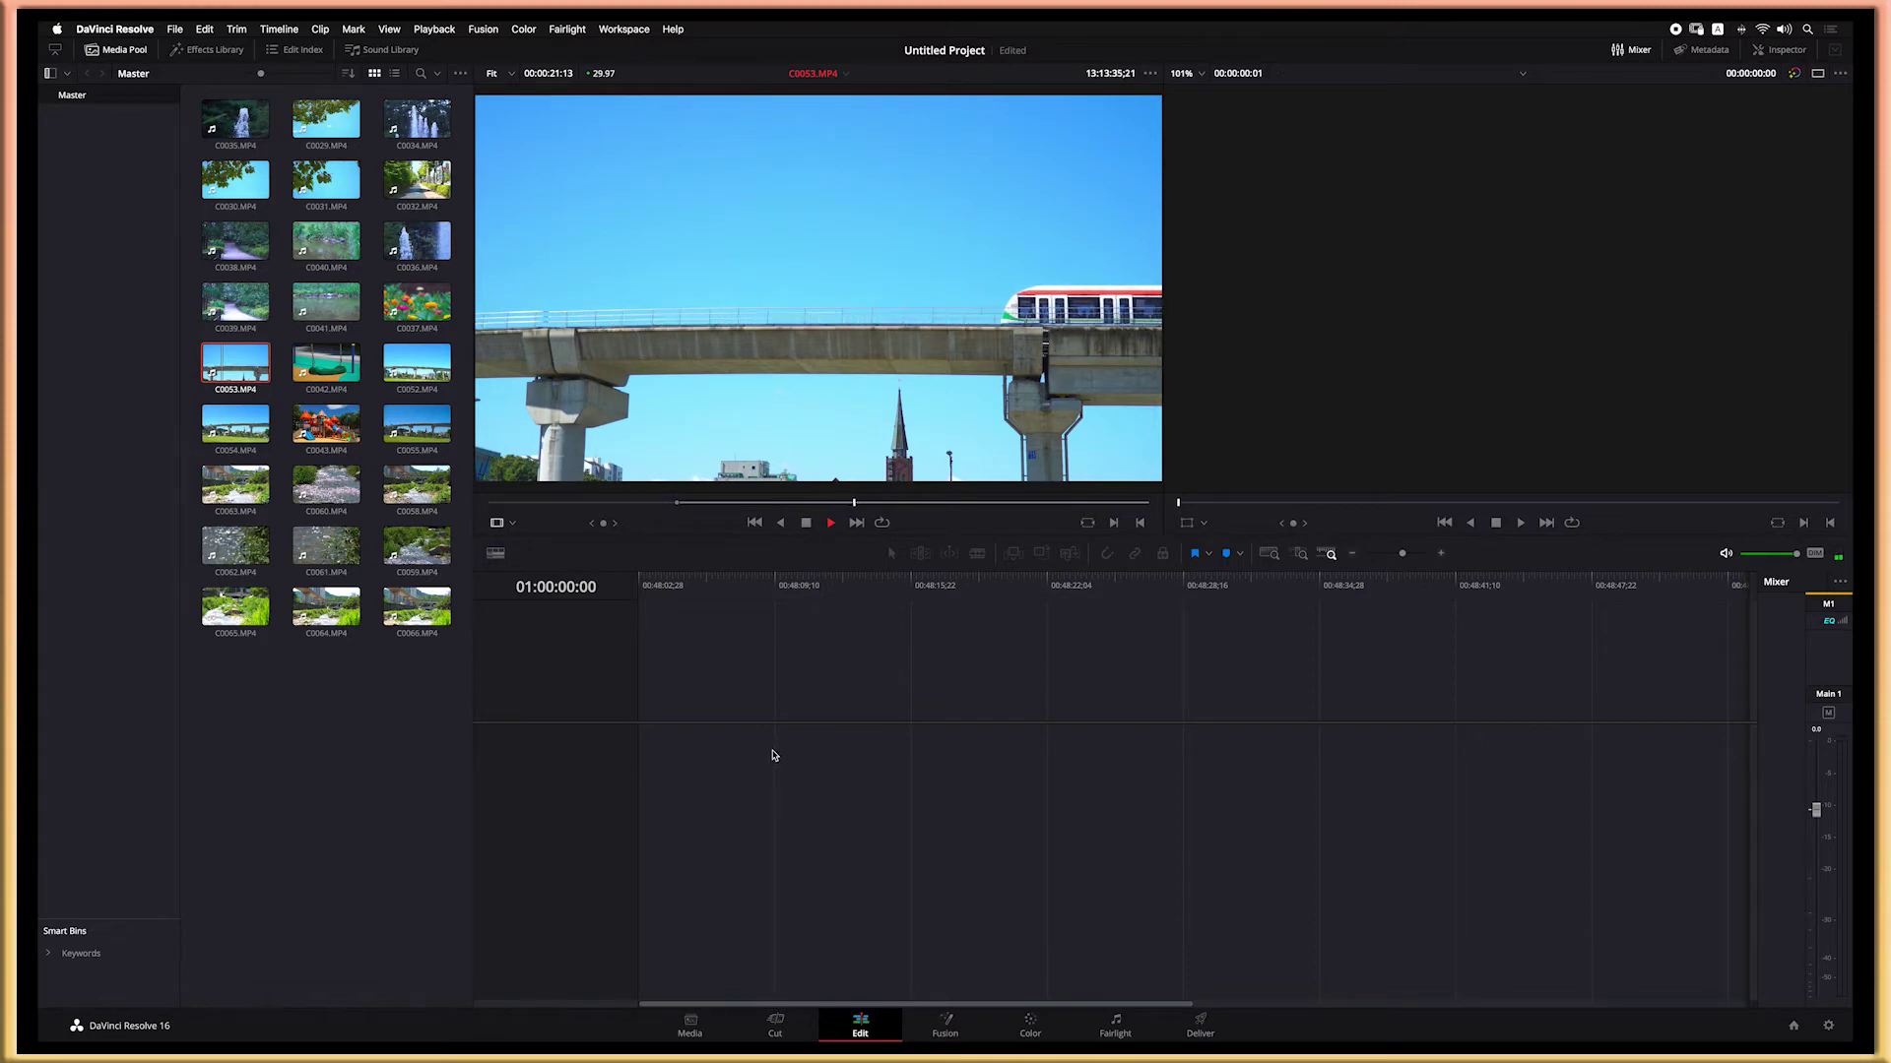
key(space)
drag(872, 503, 874, 508)
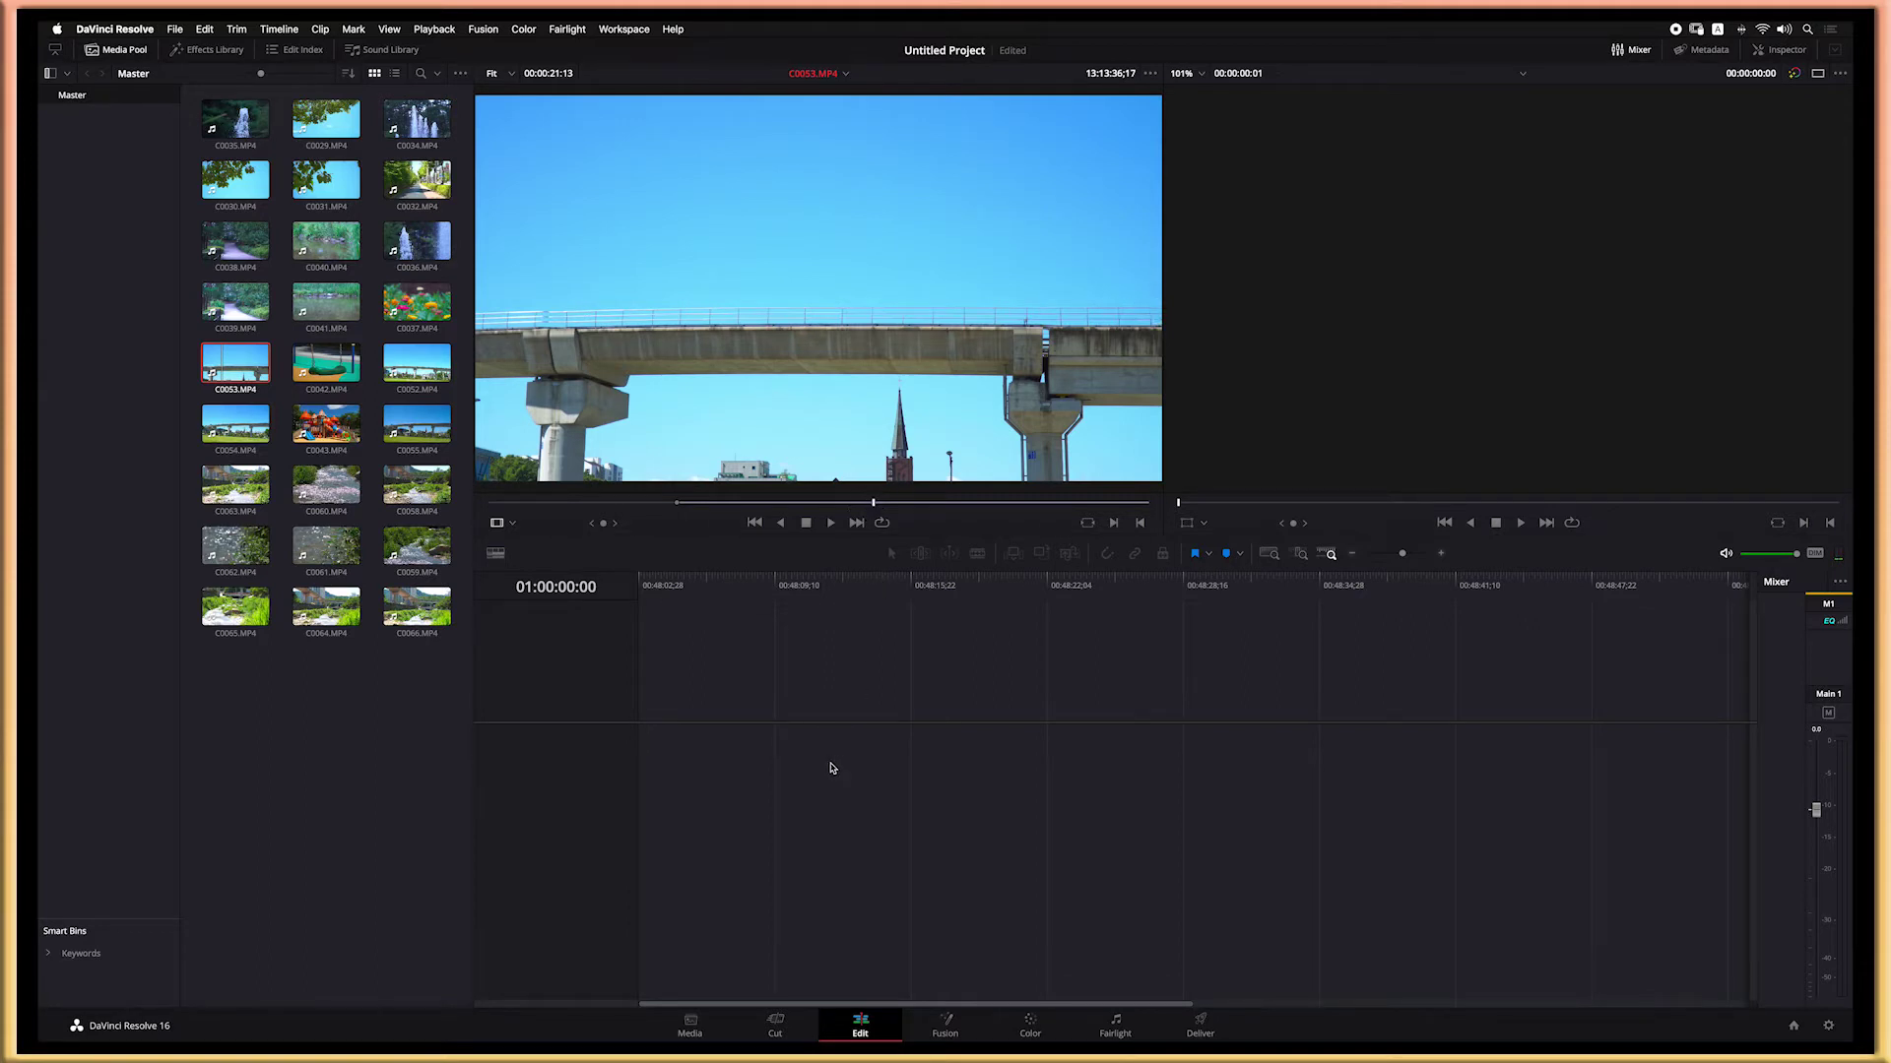
click(1141, 524)
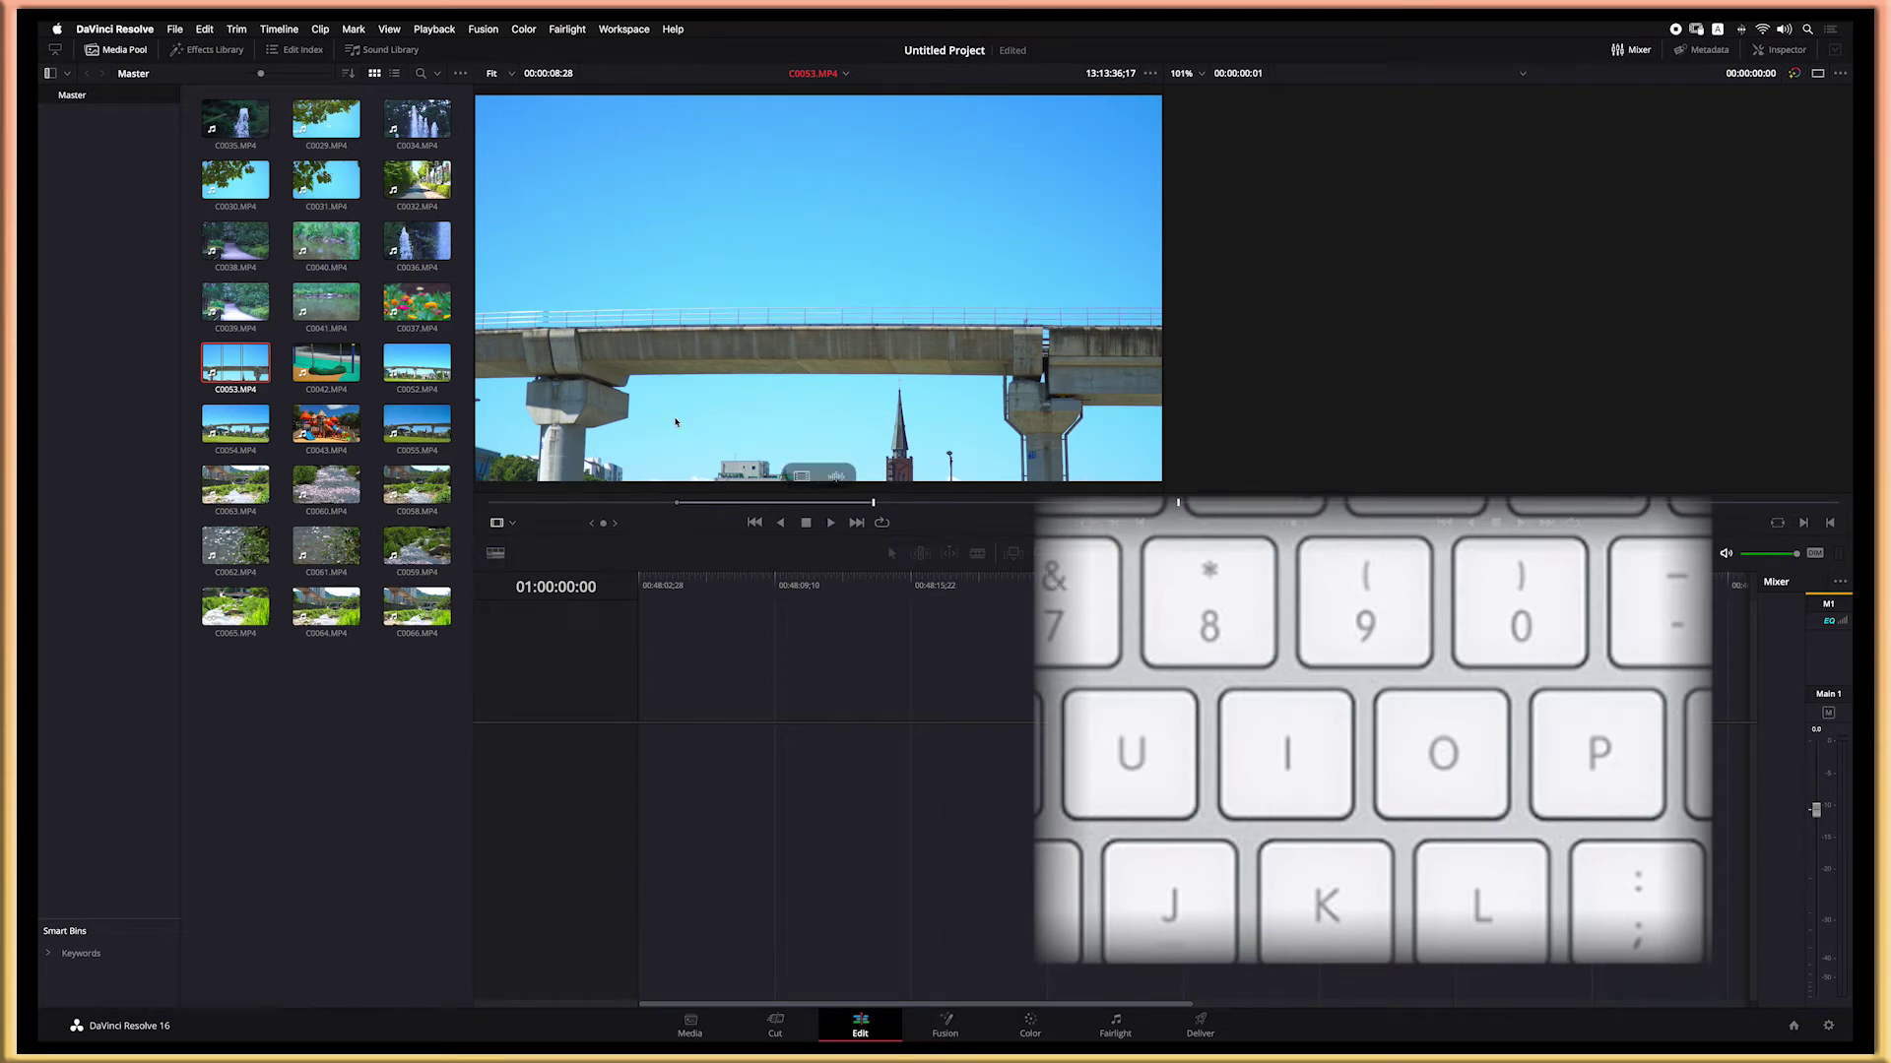
Step: Place the marked section of C0053.MP4 at the start of a new timeline and play it back from the beginning
drag(744, 358, 640, 799)
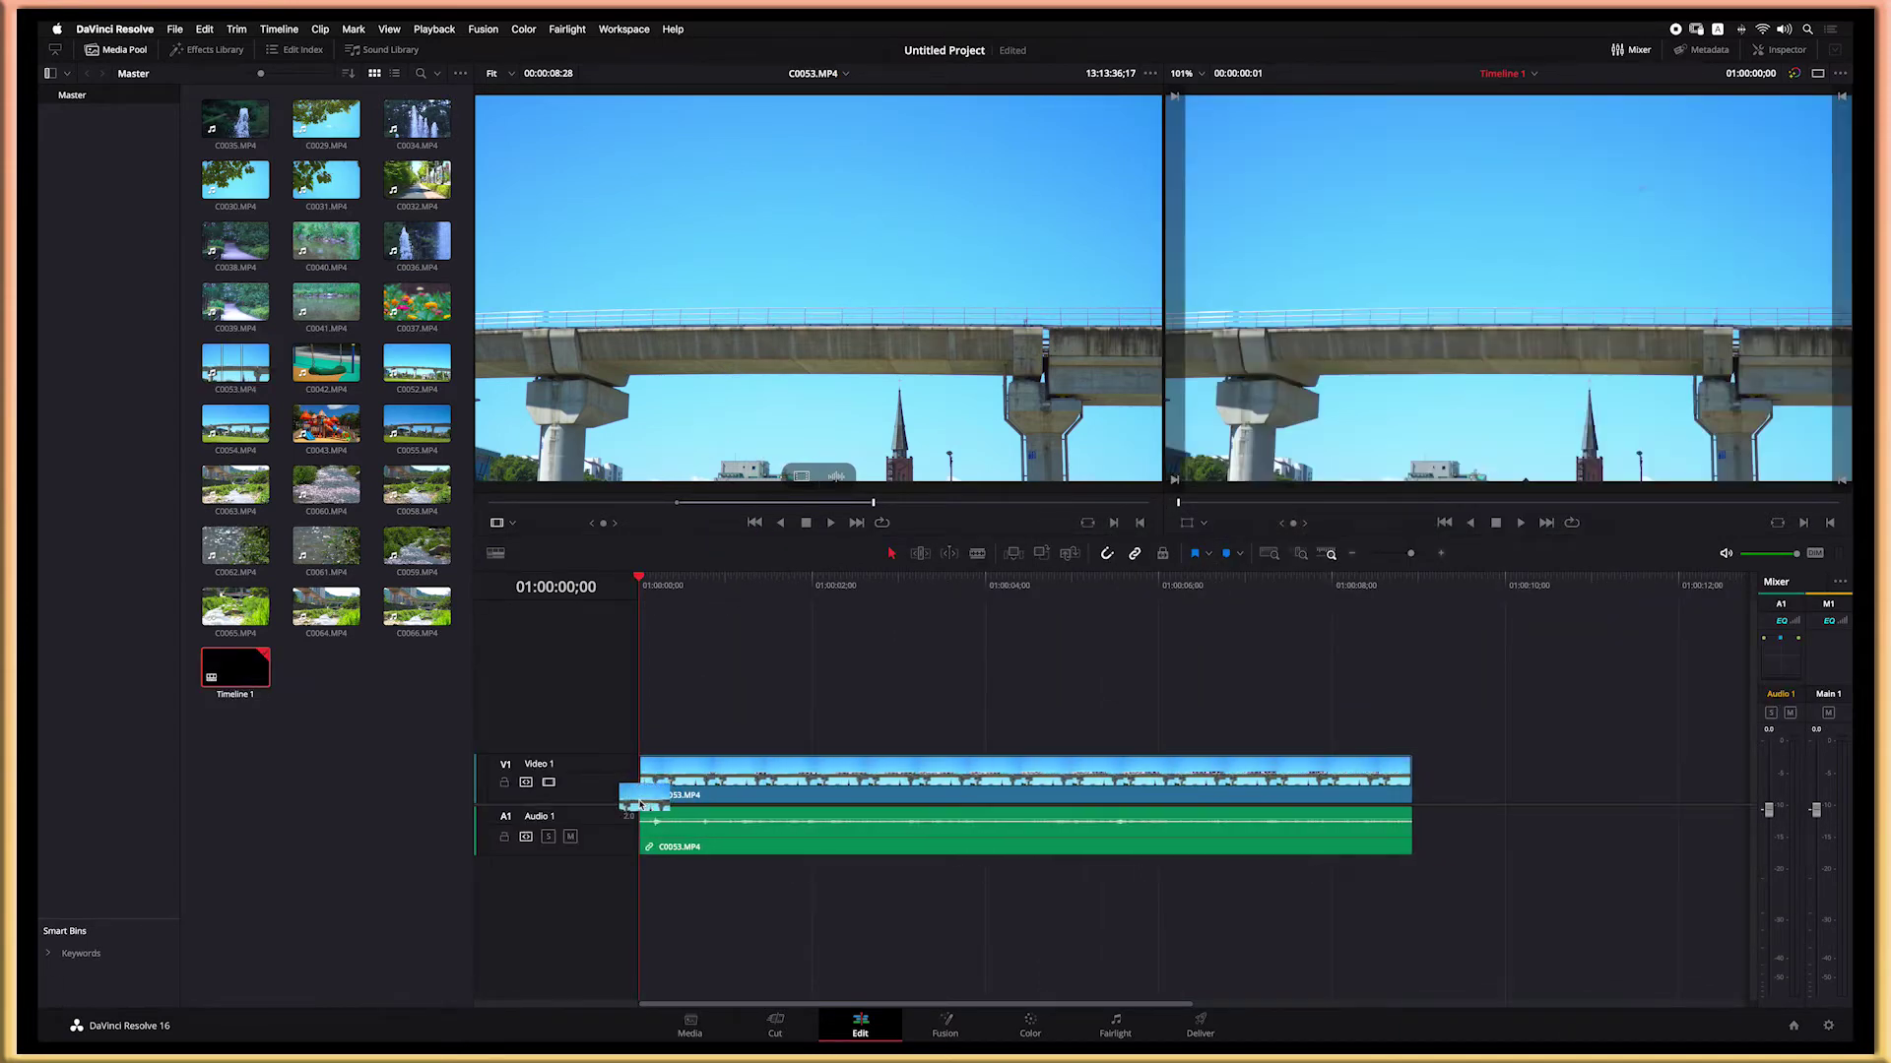
click(823, 583)
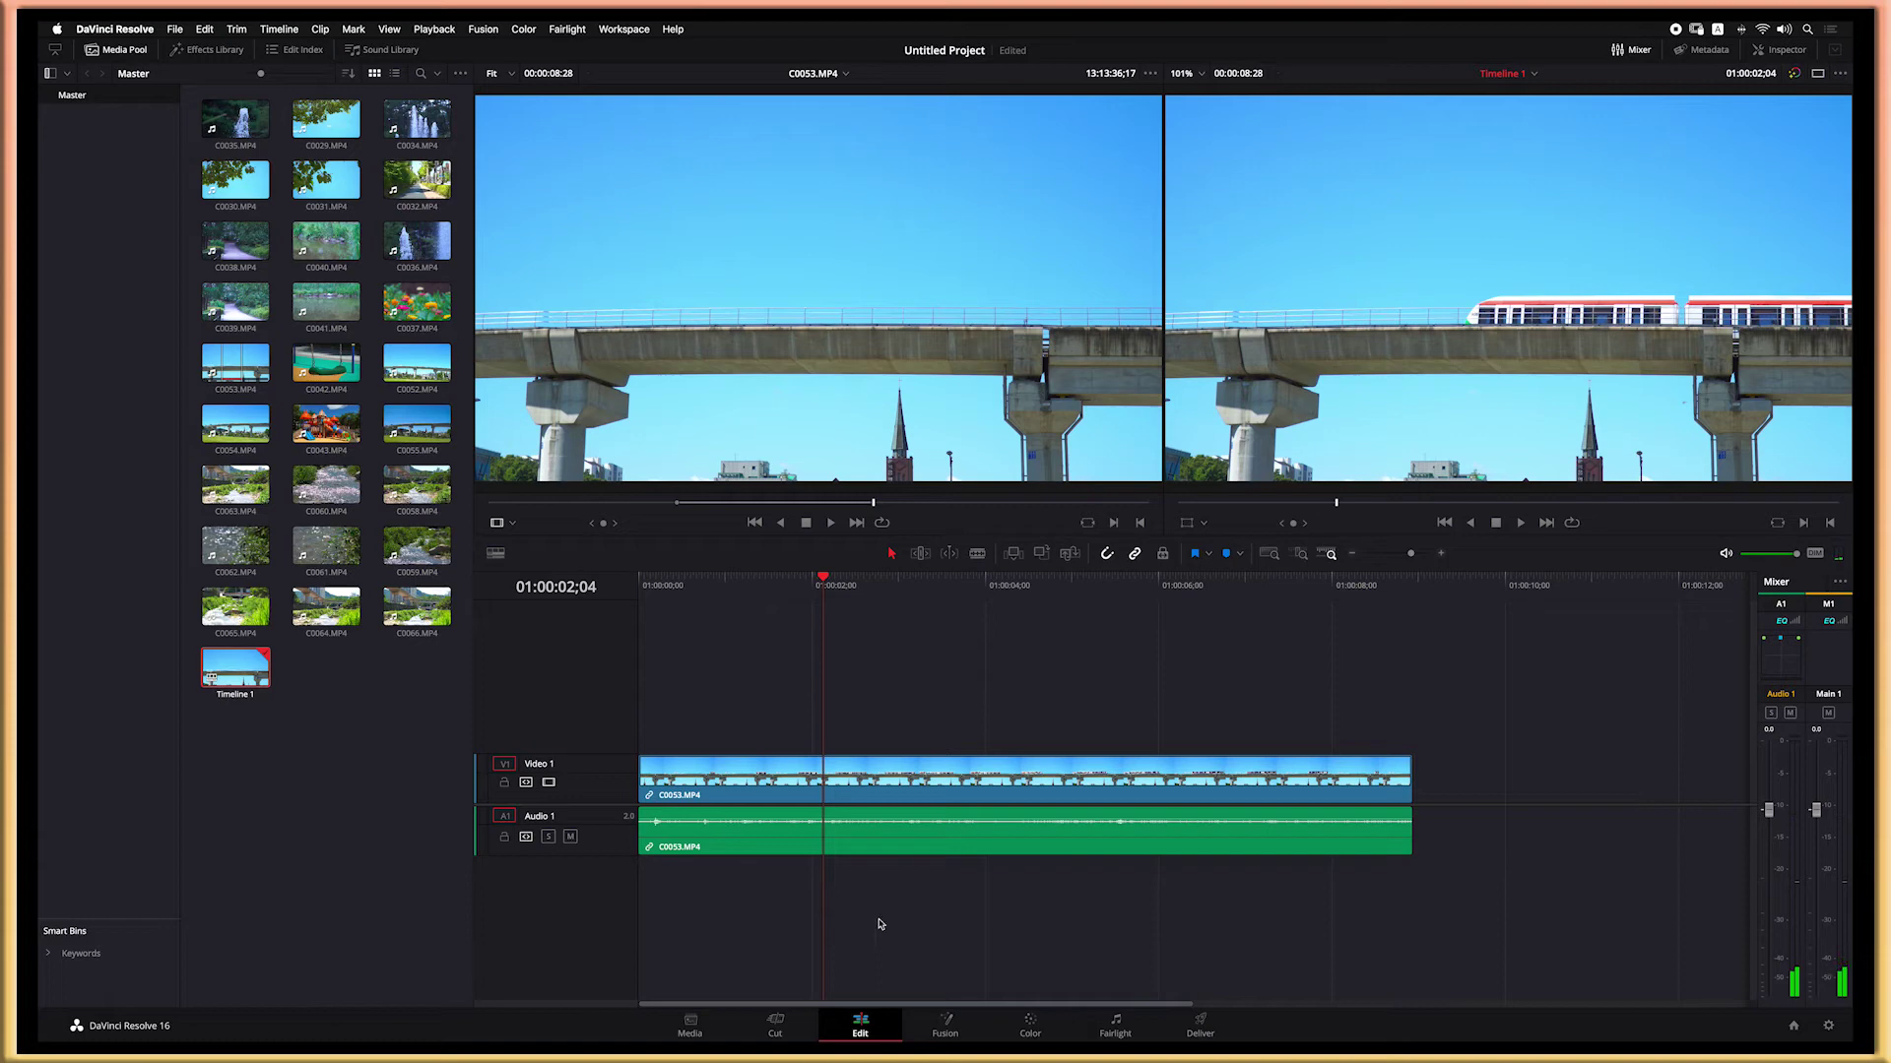
mouse_move(683, 464)
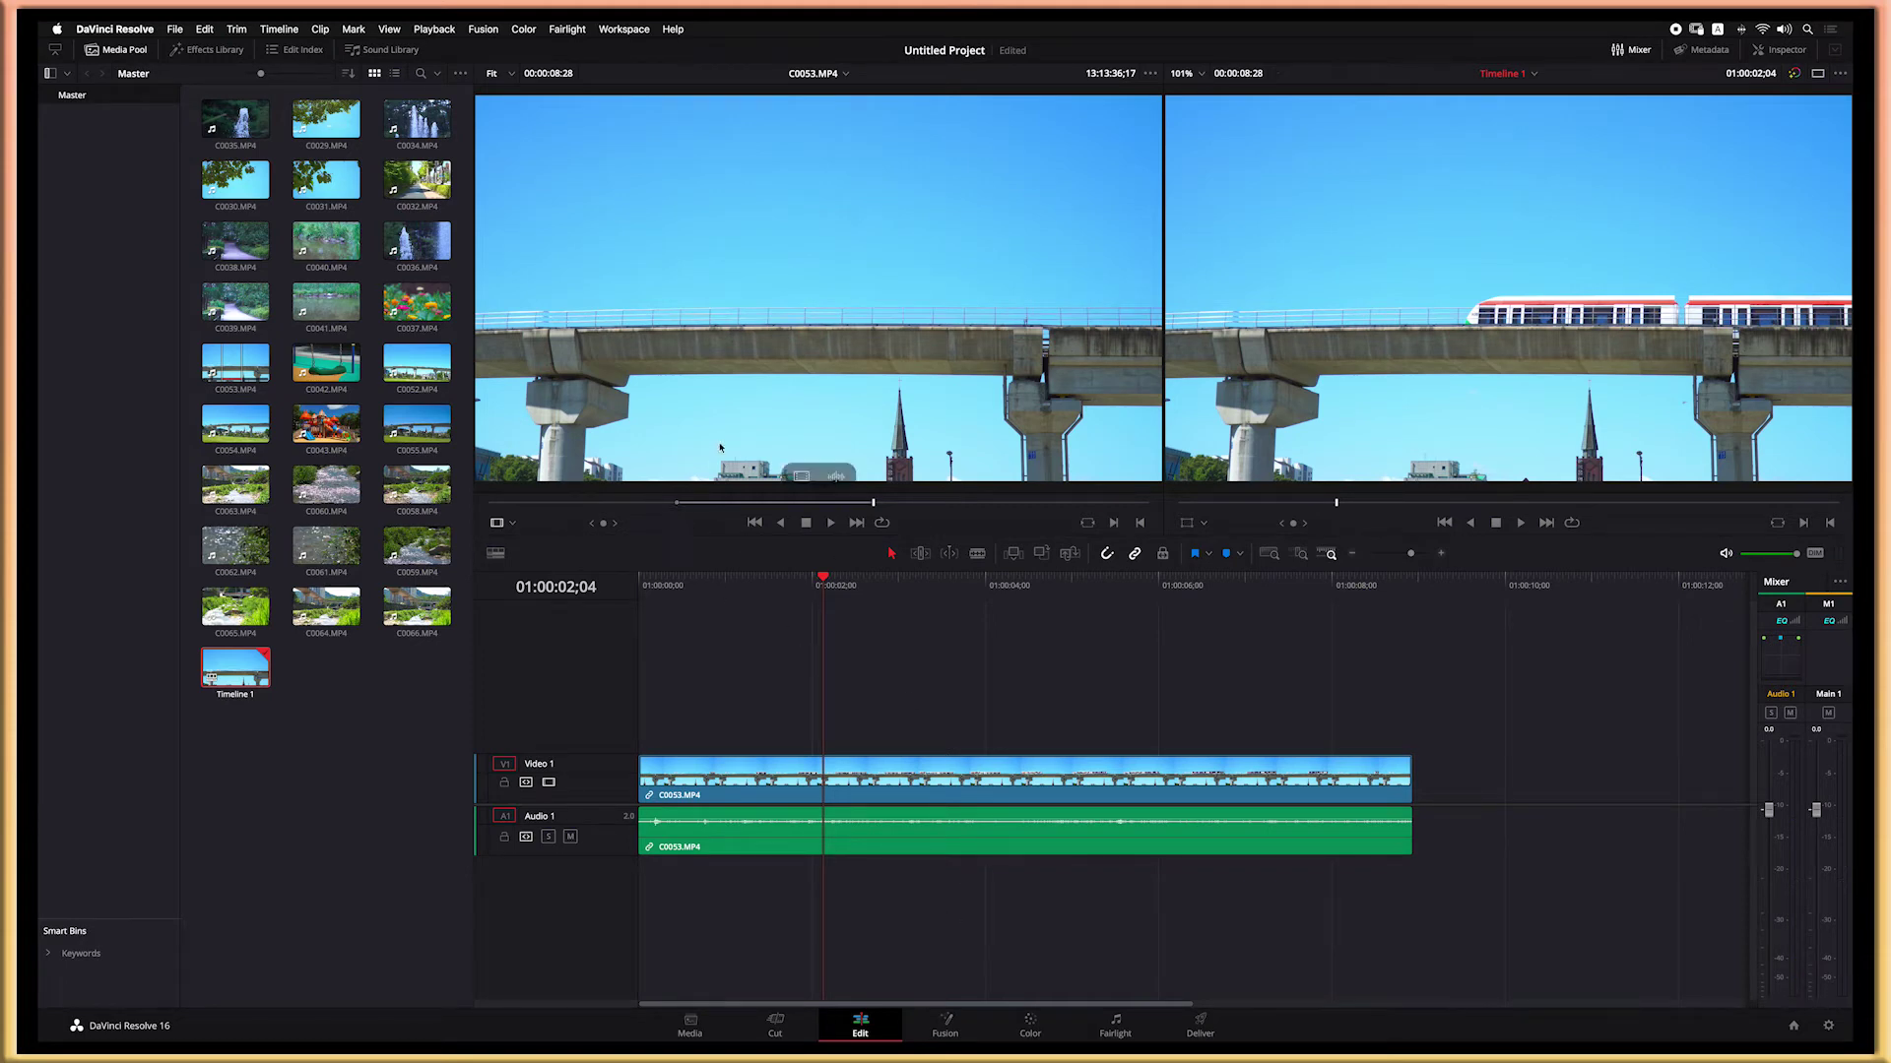
key(Home)
key(space)
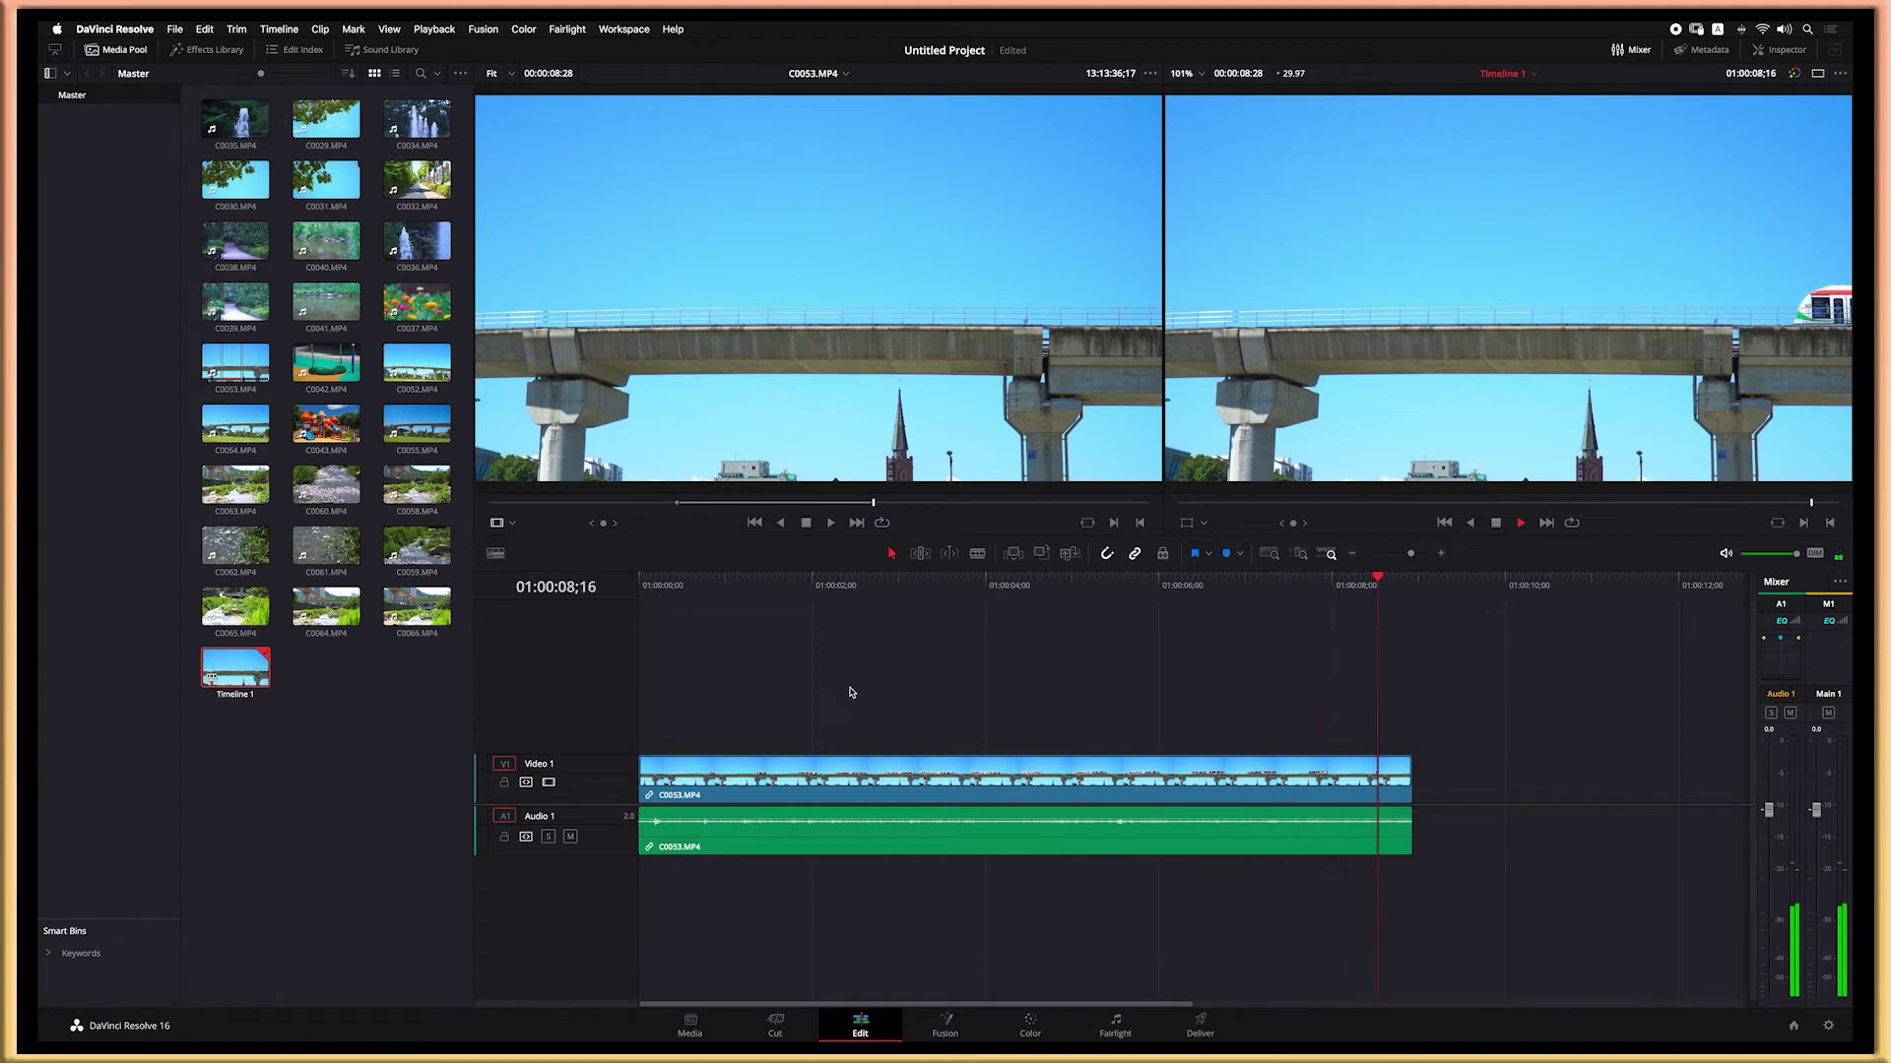
Step: Delete the trimmed clip from the timeline and place the full-length C0053.MP4 at the start of Video 1 instead
drag(853, 698, 824, 990)
key(Delete)
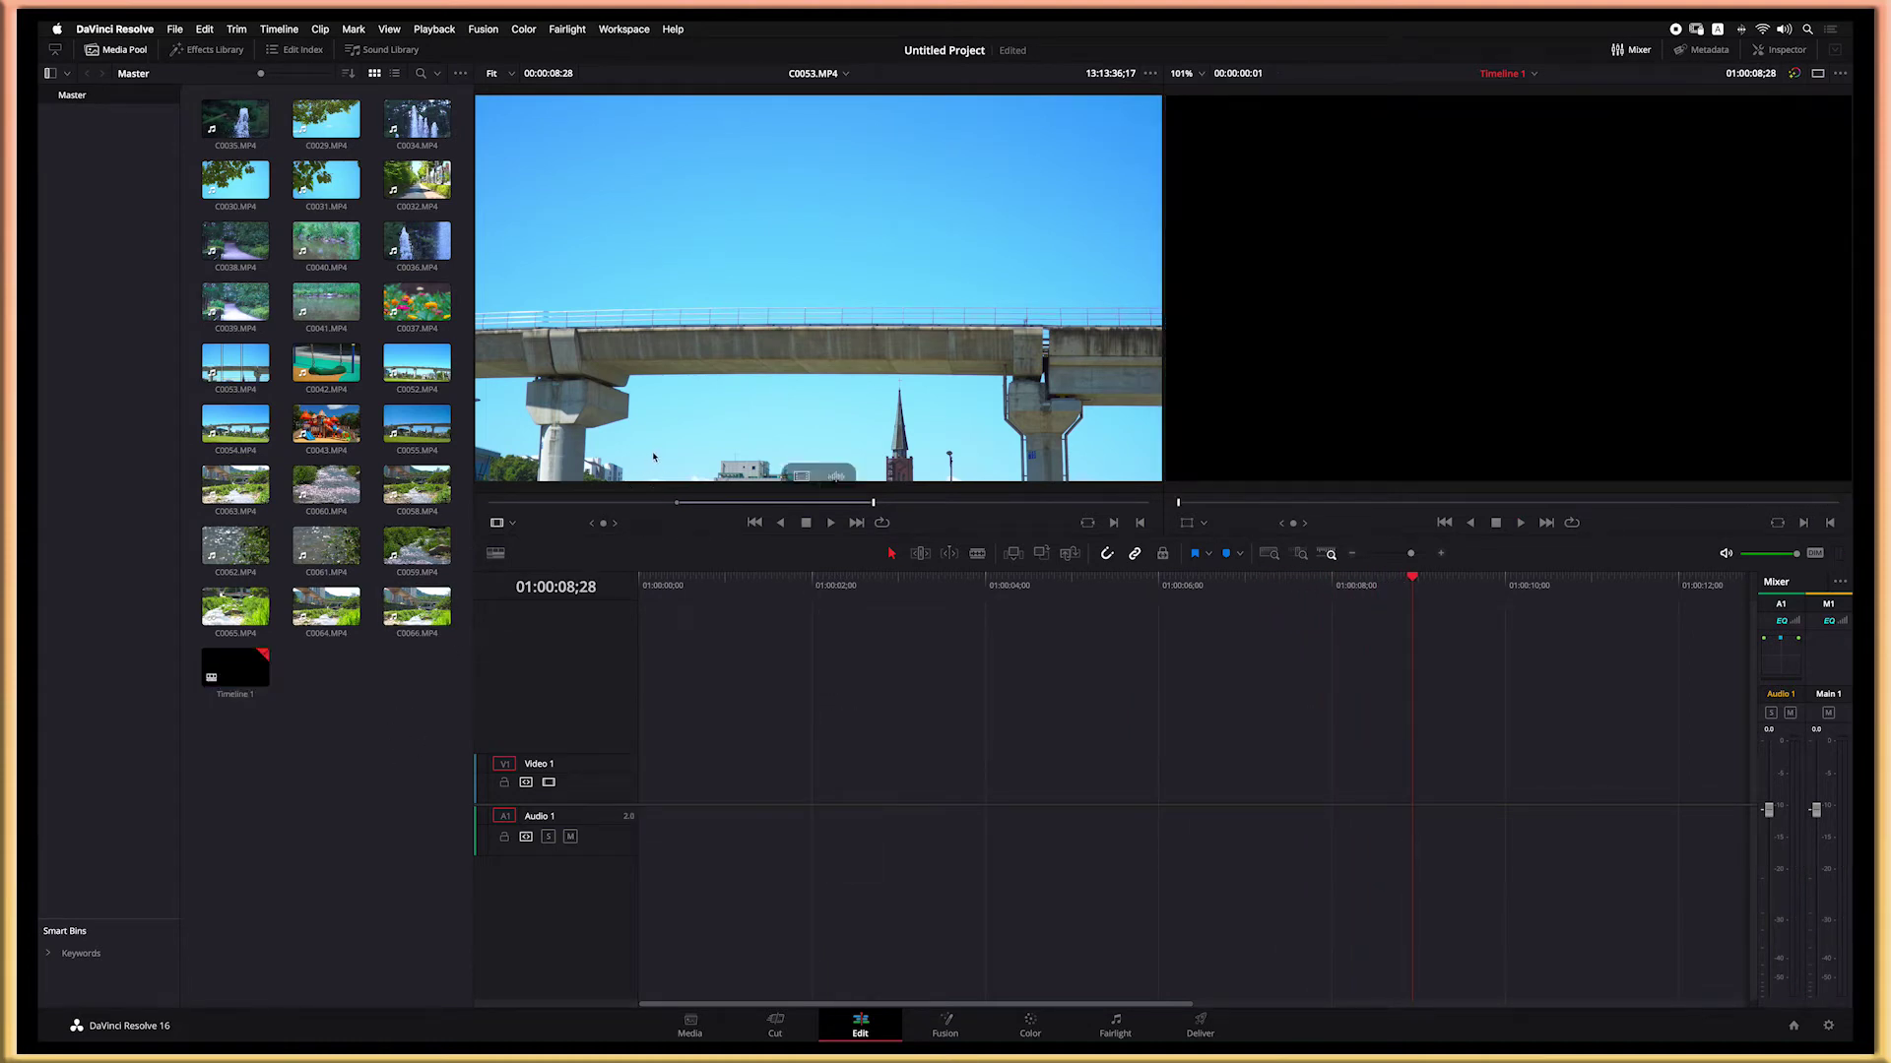
click(241, 425)
drag(242, 425, 579, 397)
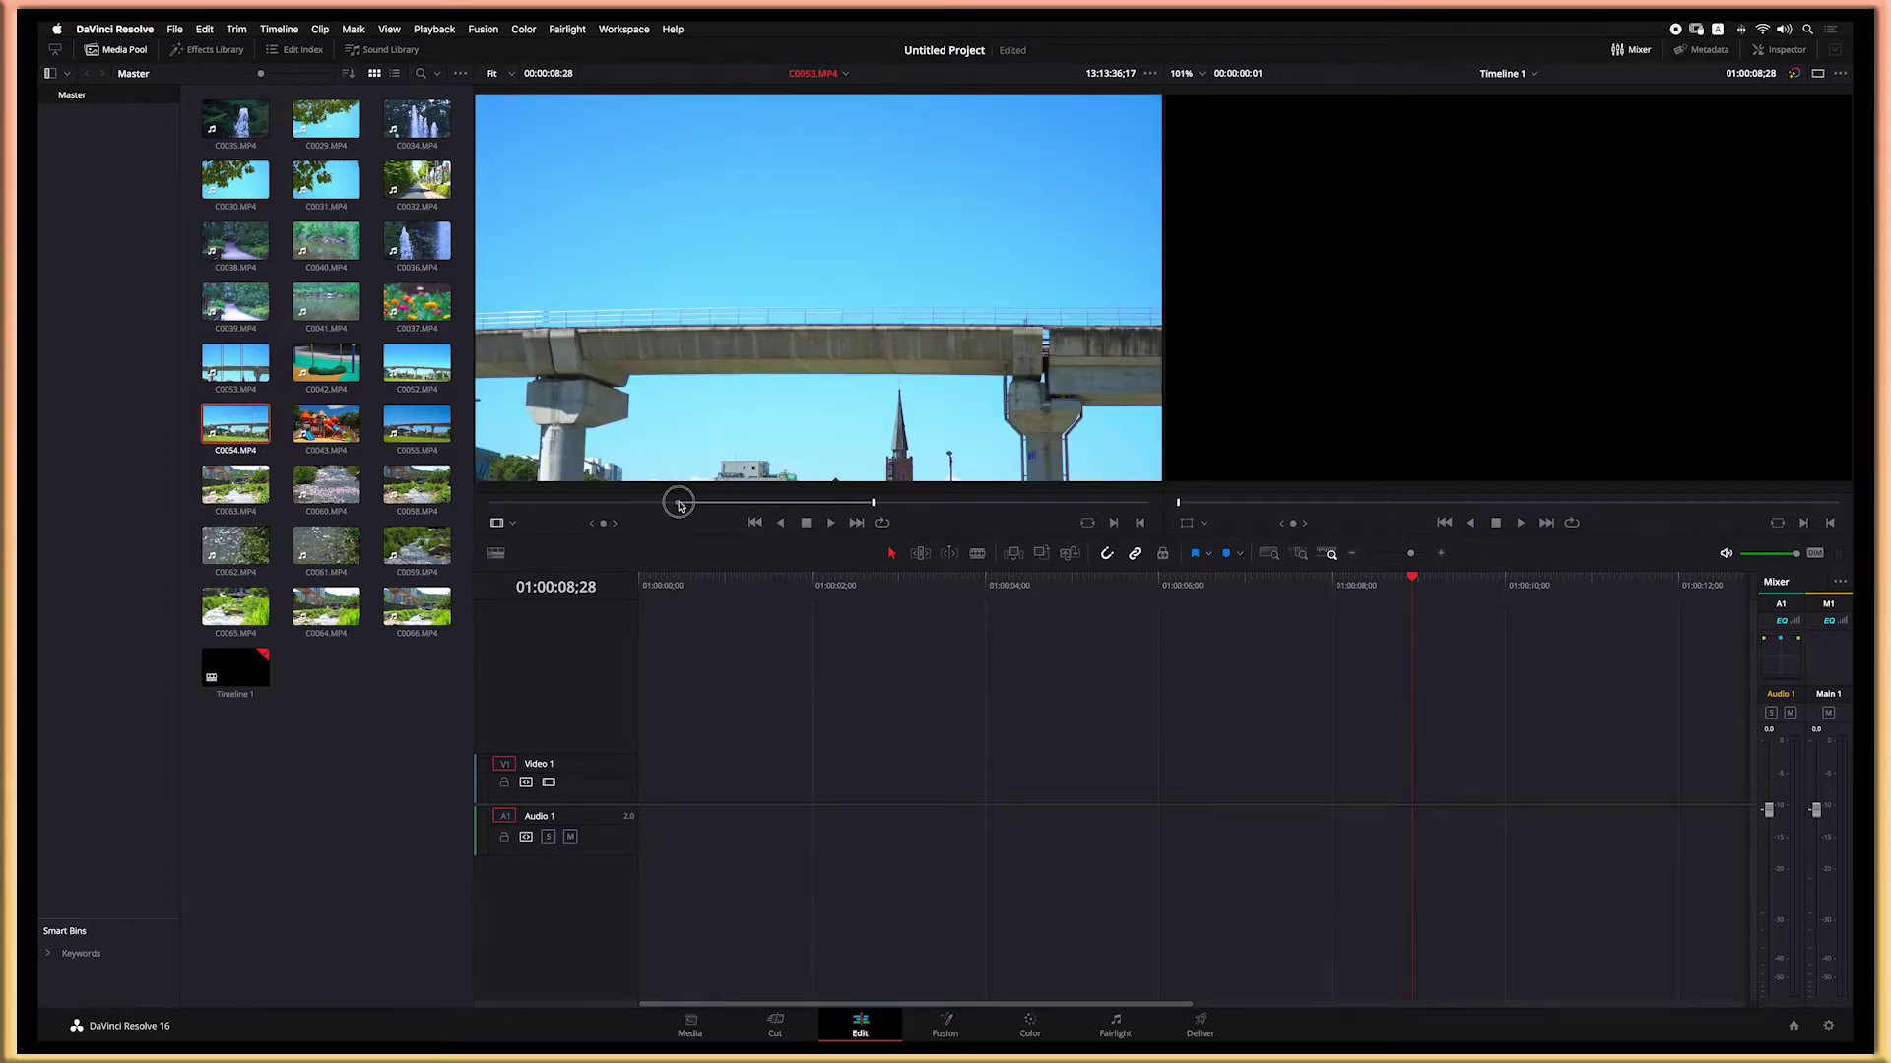
drag(662, 509, 640, 797)
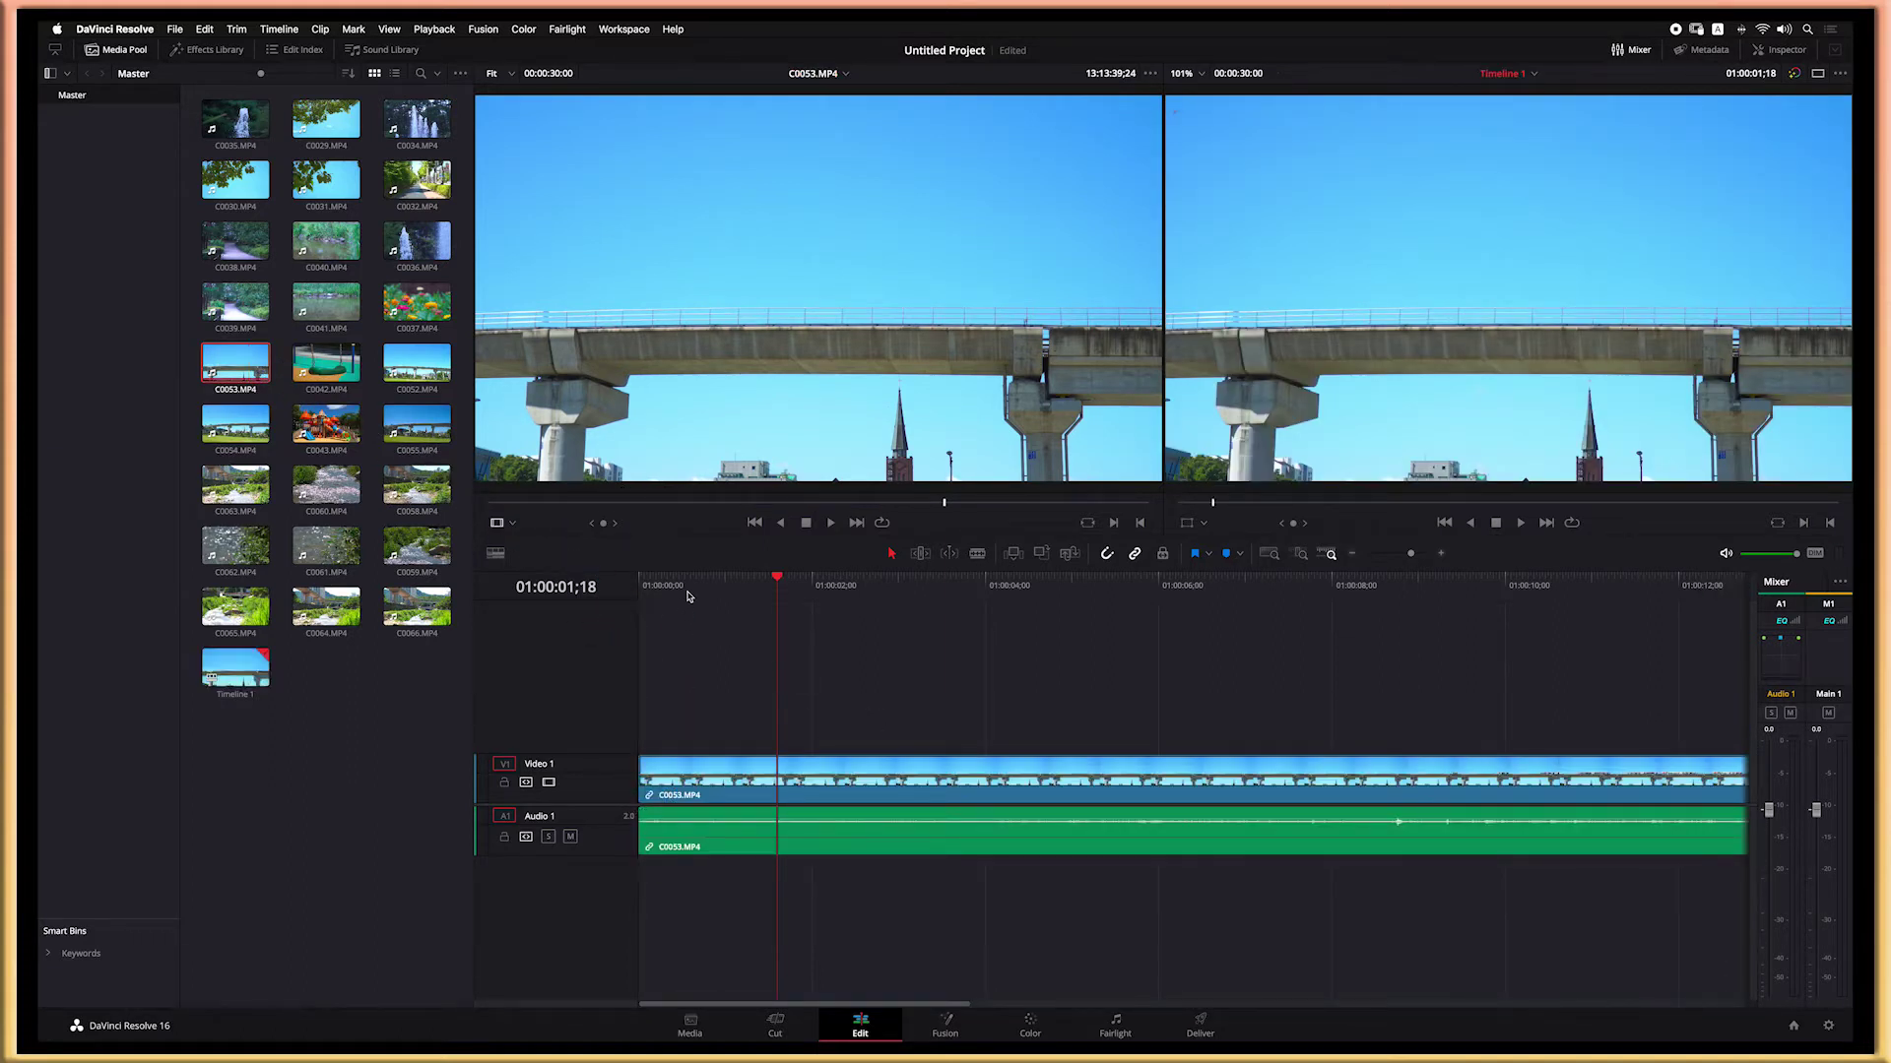
Step: Play the timeline to find where the train section begins and split C0053.MP4 at 01:00:08;18 with the Blade tool
click(641, 585)
key(space)
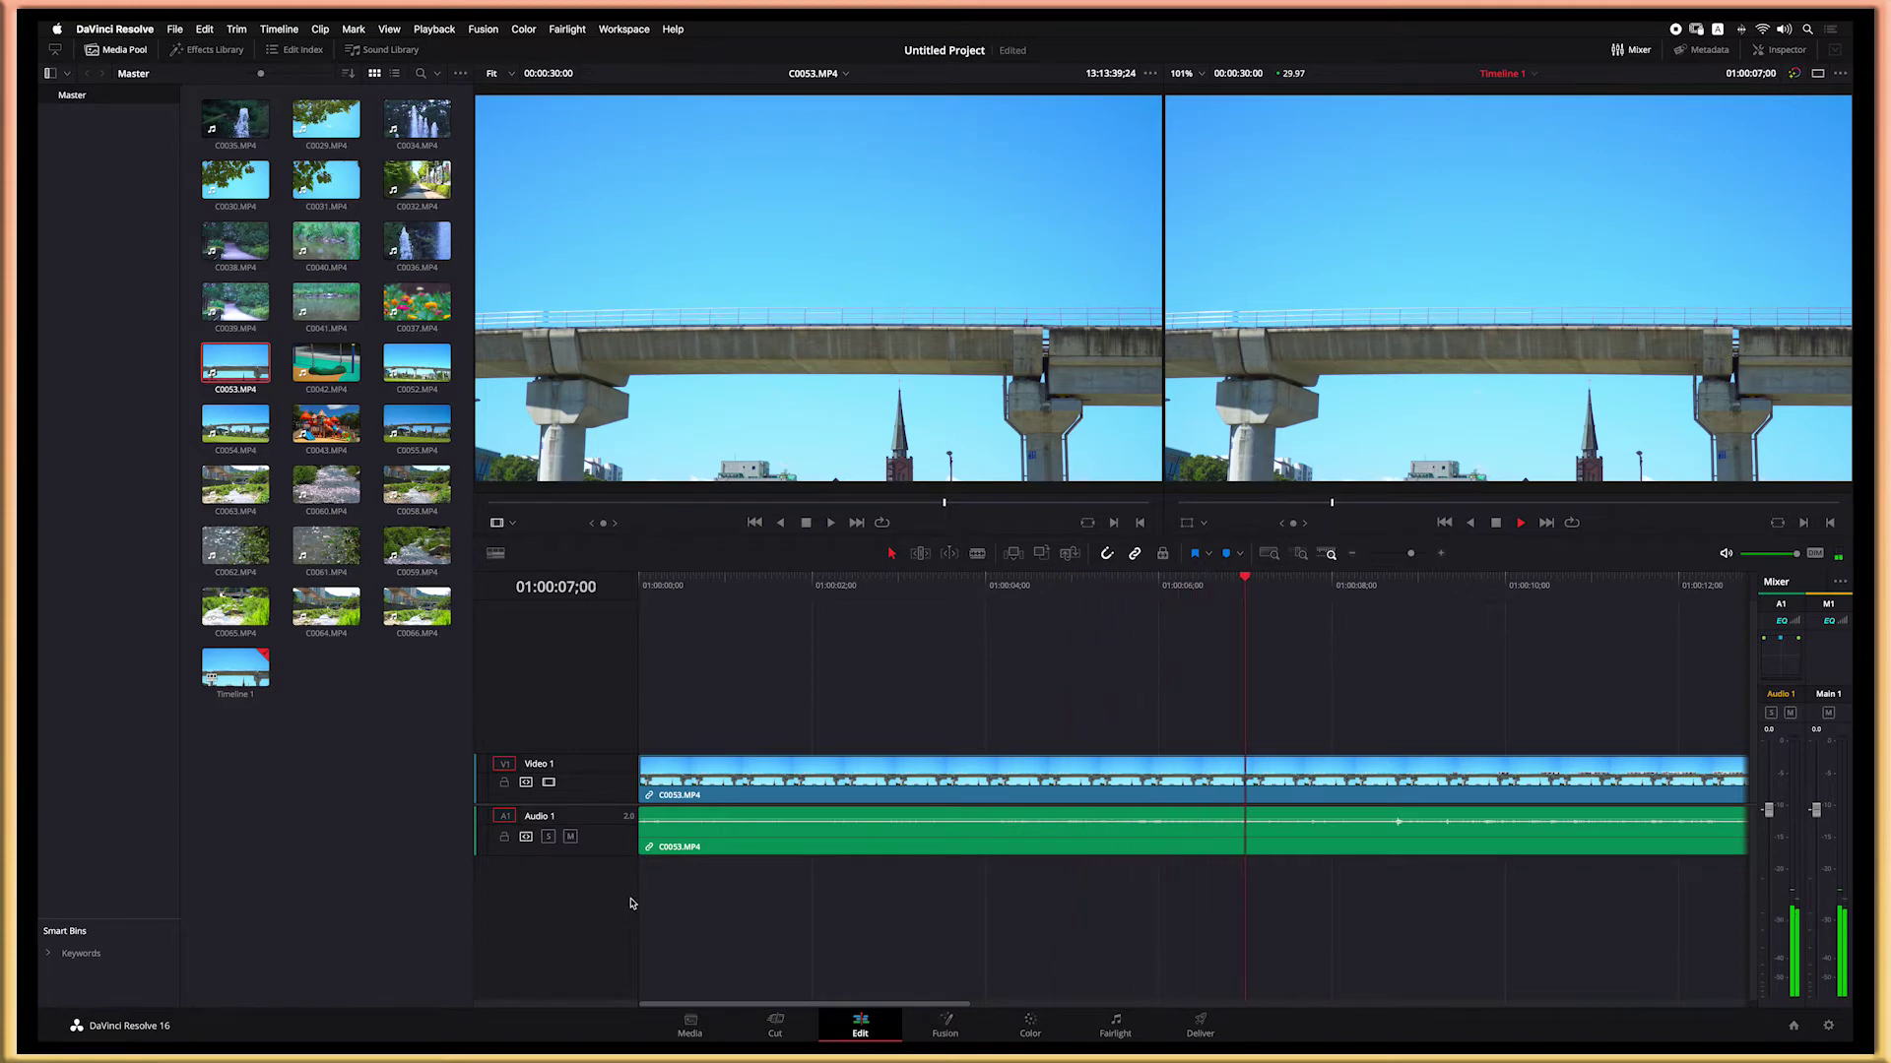
key(space)
click(1422, 596)
drag(1422, 598, 1384, 608)
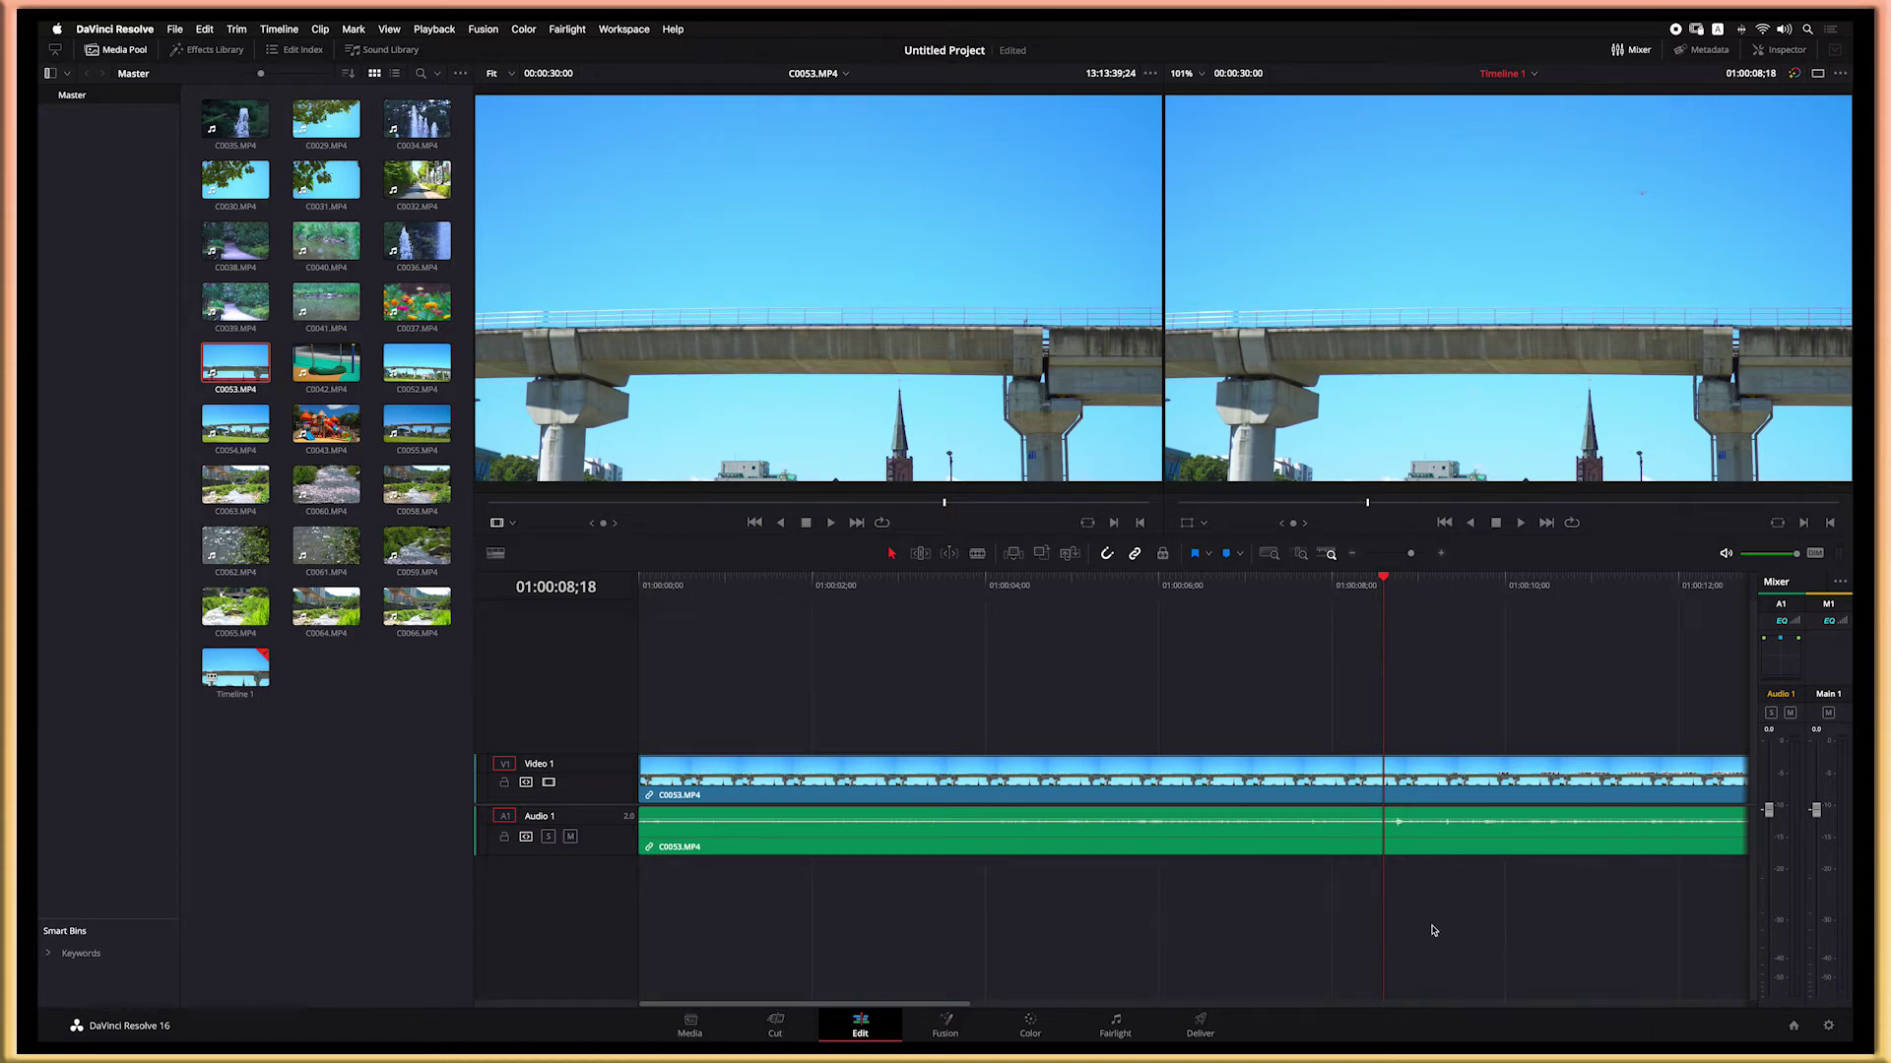
click(977, 553)
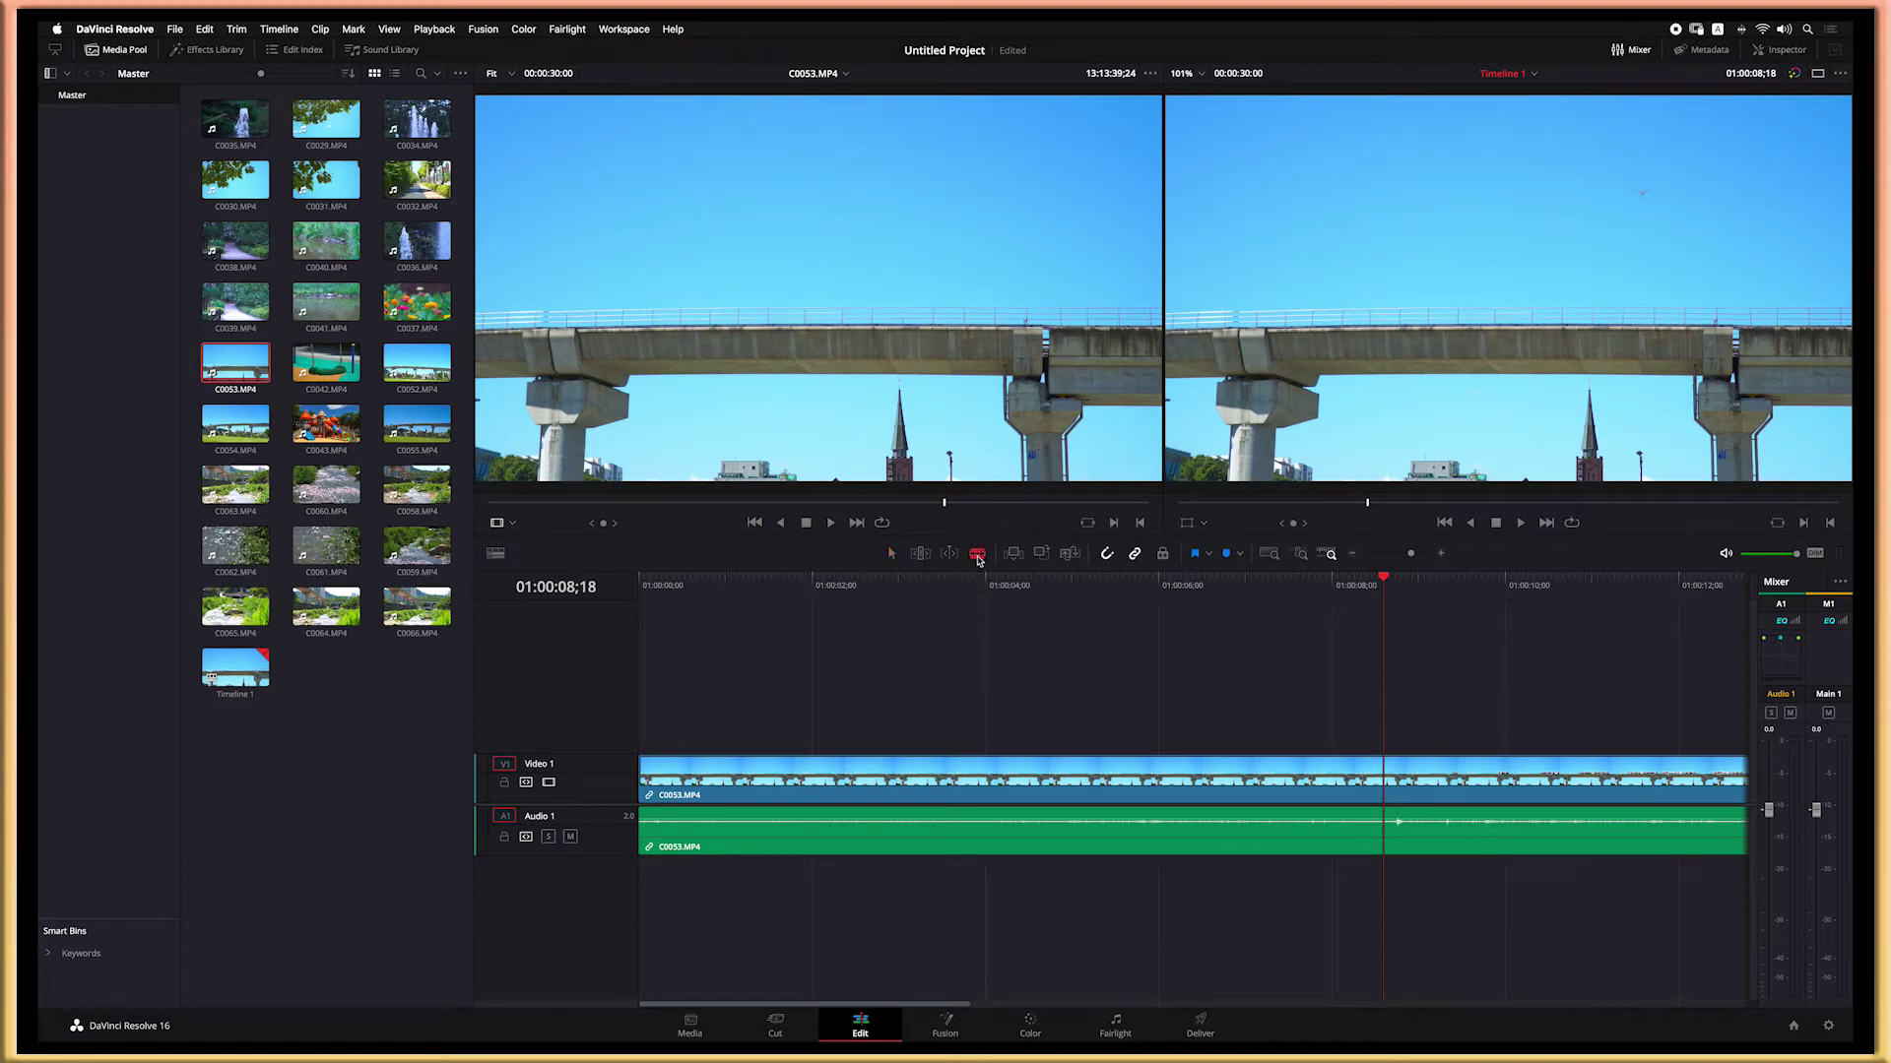
click(1386, 785)
click(891, 554)
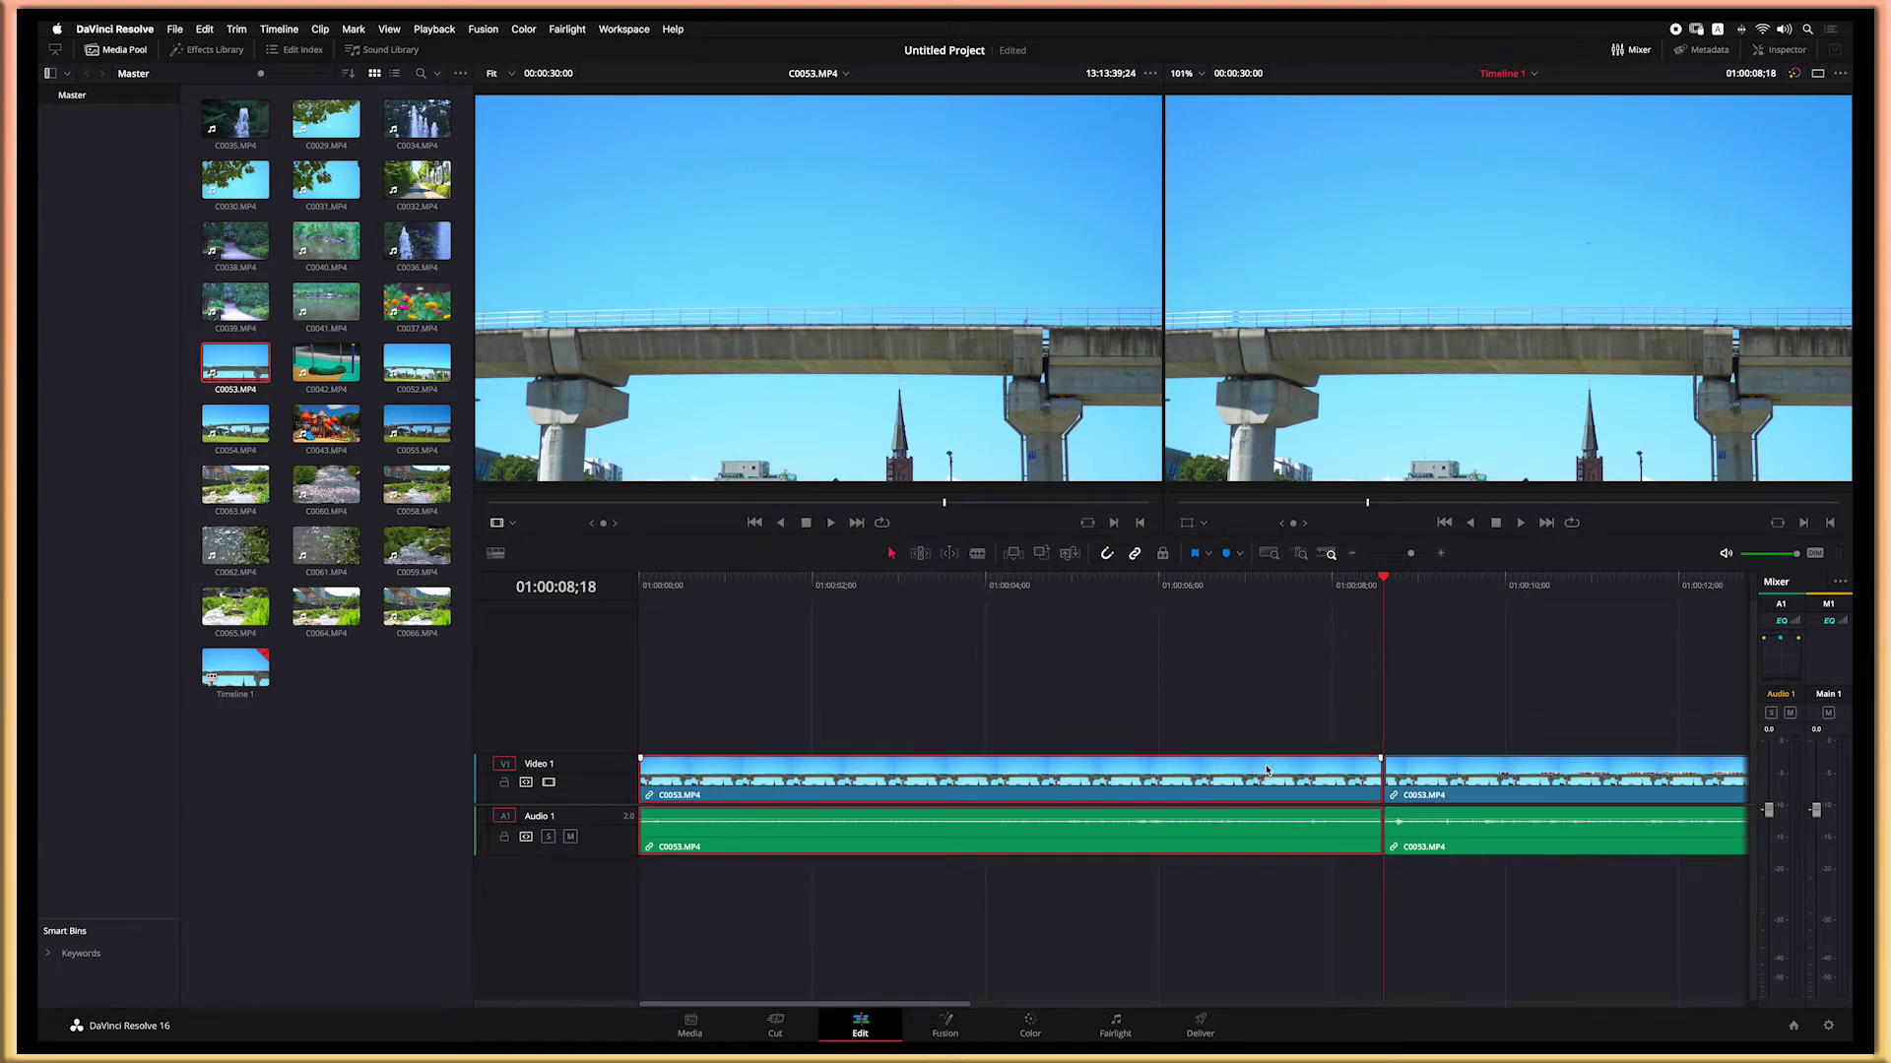
Step: Delete the part of C0053.MP4 before the cut, leaving the gap in the timeline
click(1288, 709)
click(1330, 798)
right_click(1120, 765)
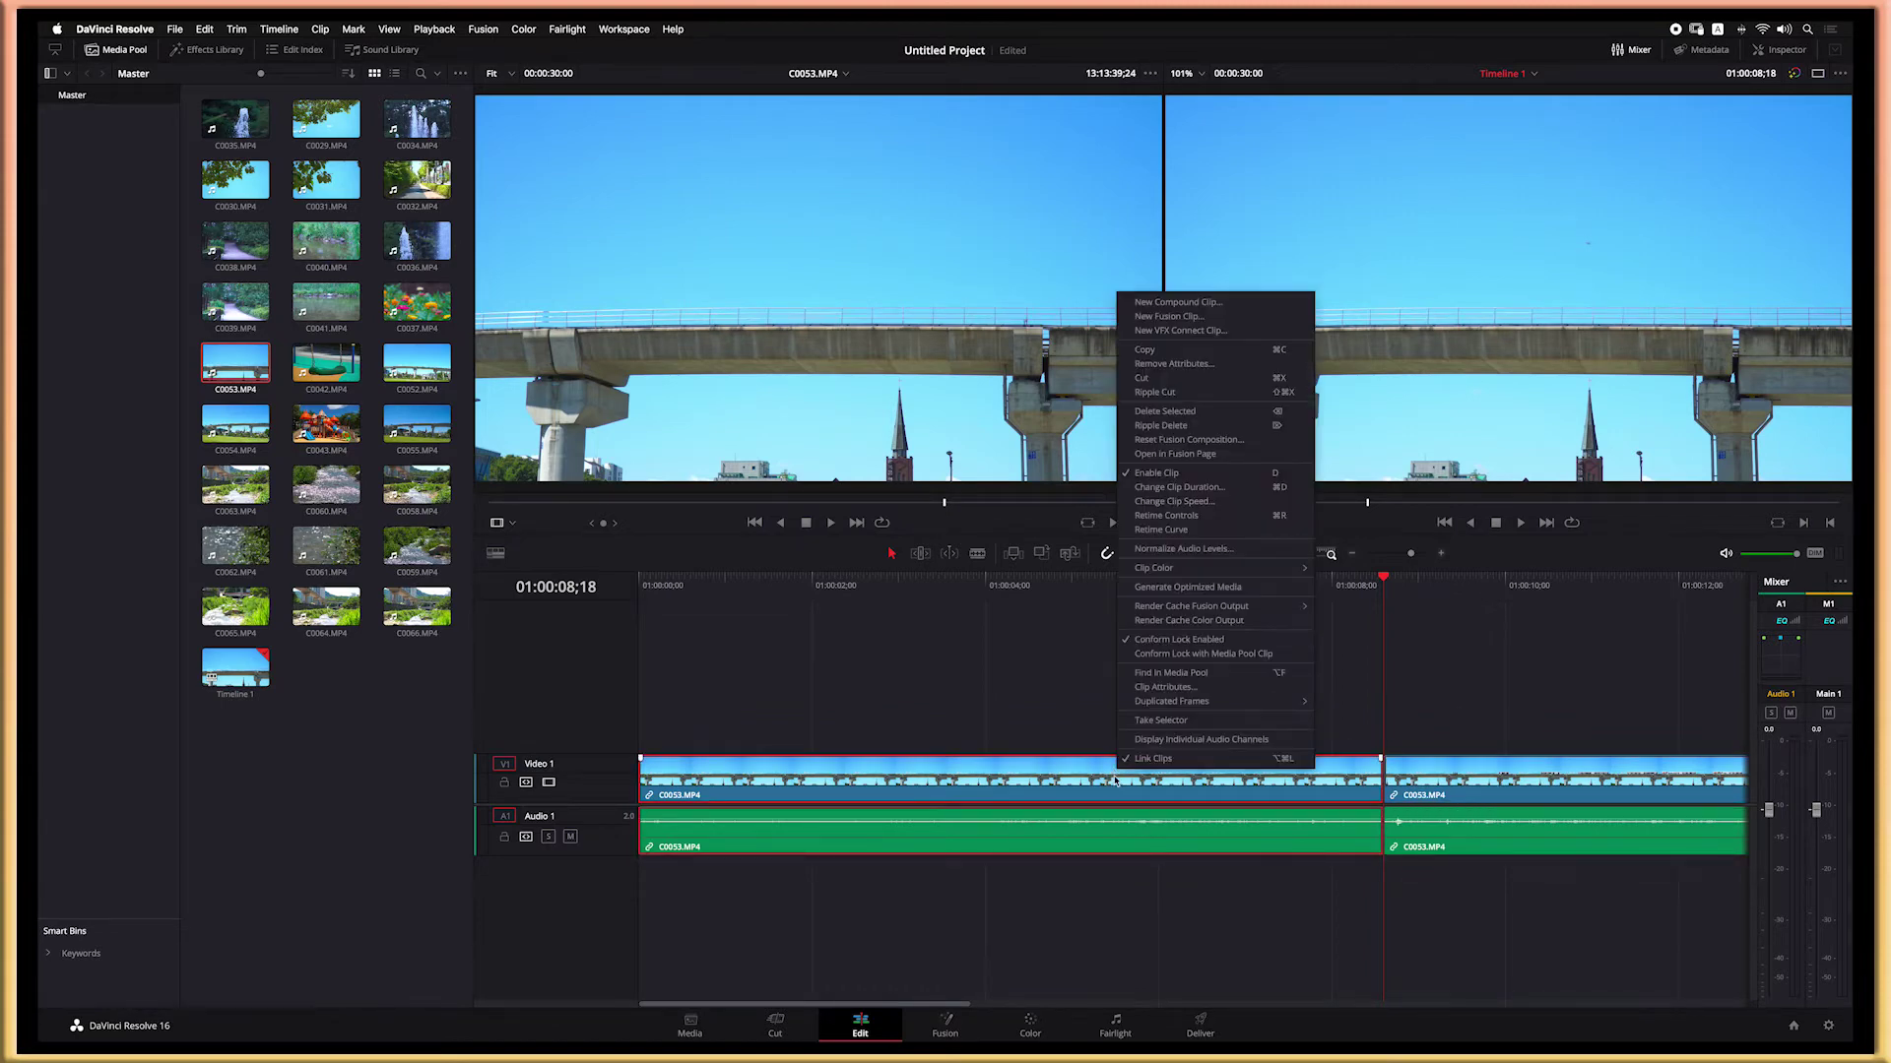
click(1197, 414)
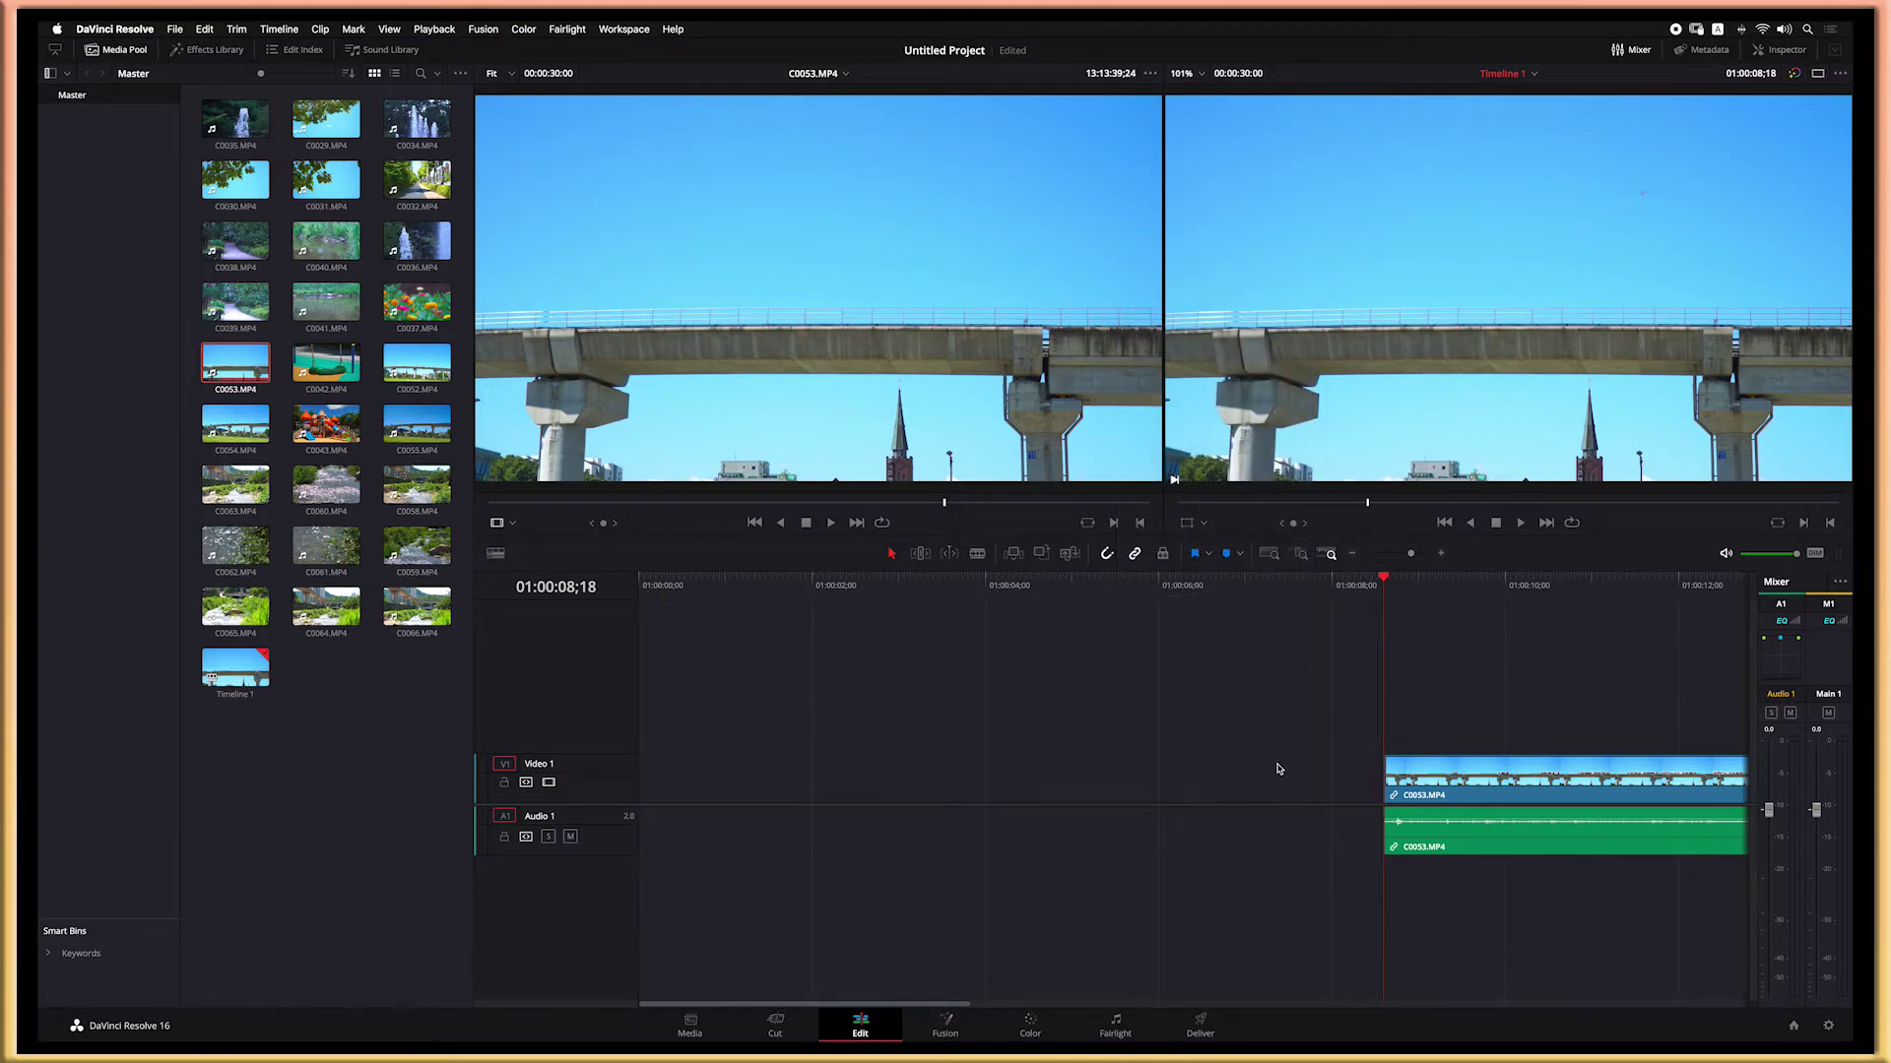
Step: Play through the remaining clip and split it at 01:00:17;11, returning to selection mode
key(space)
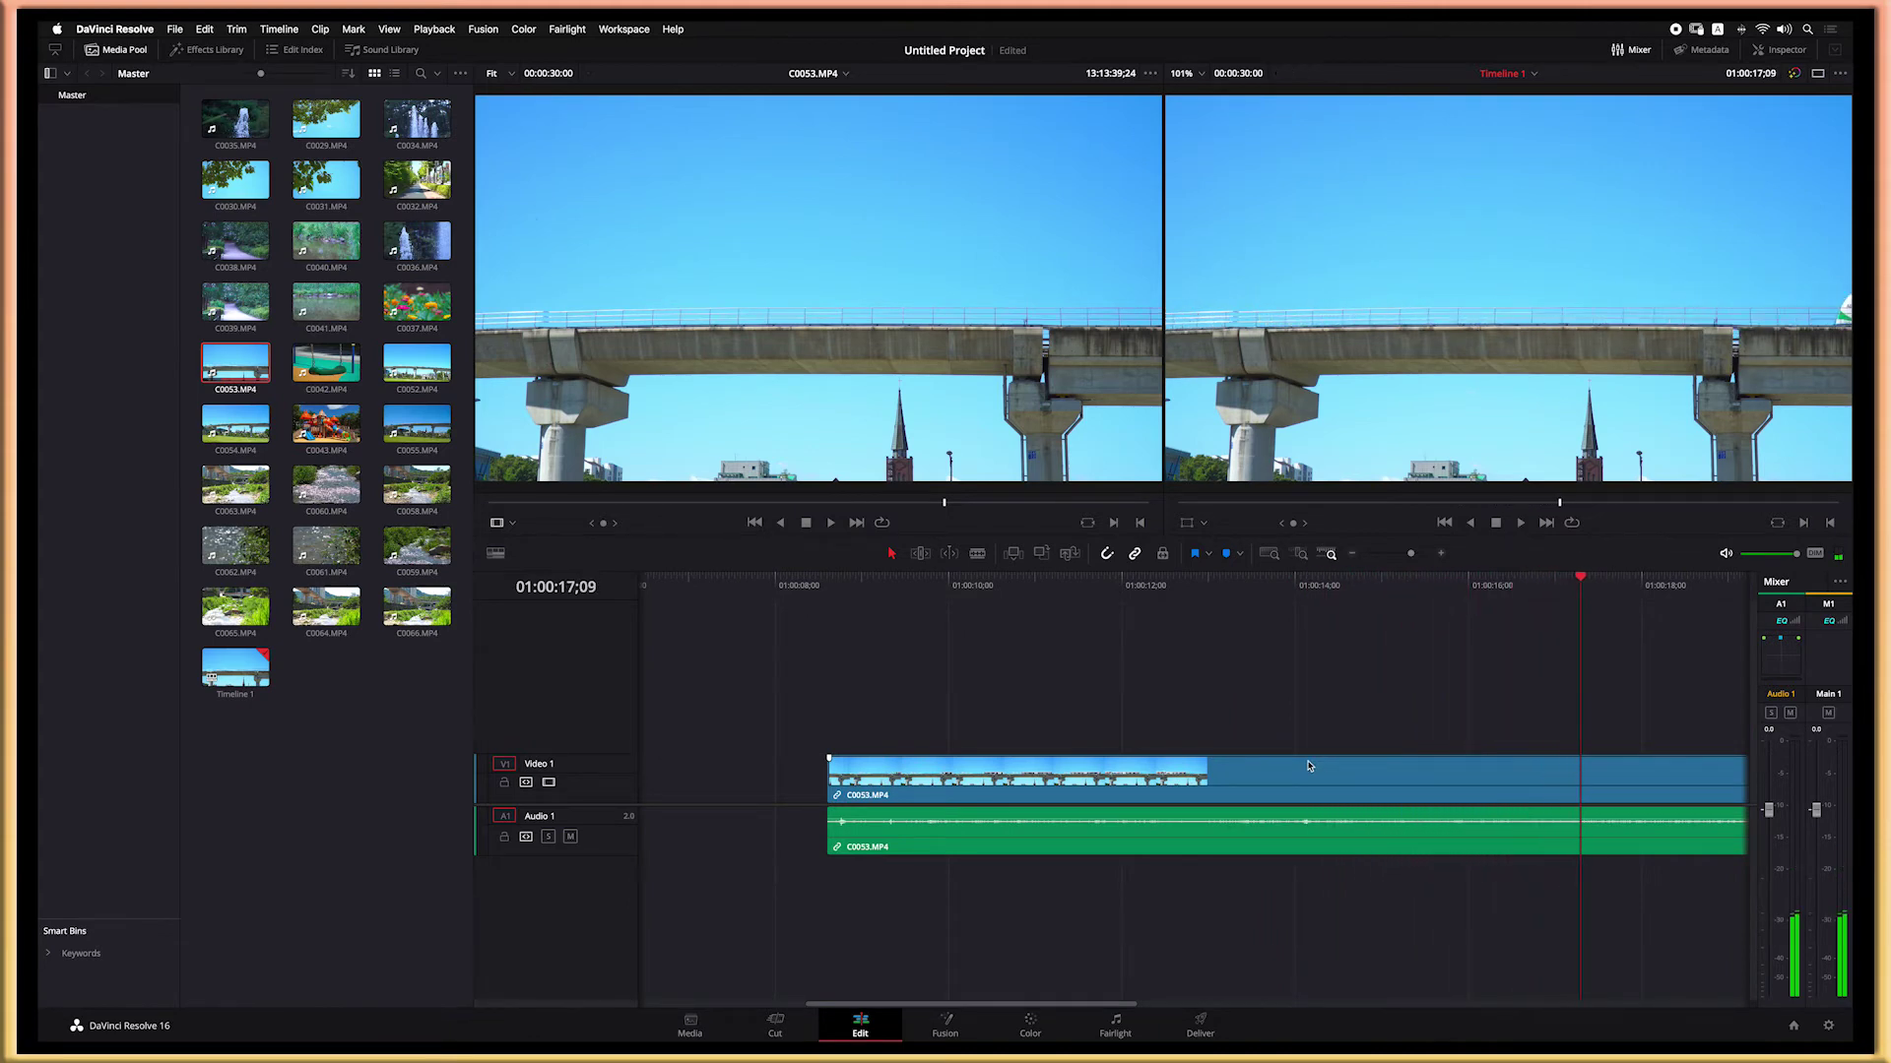
key(space)
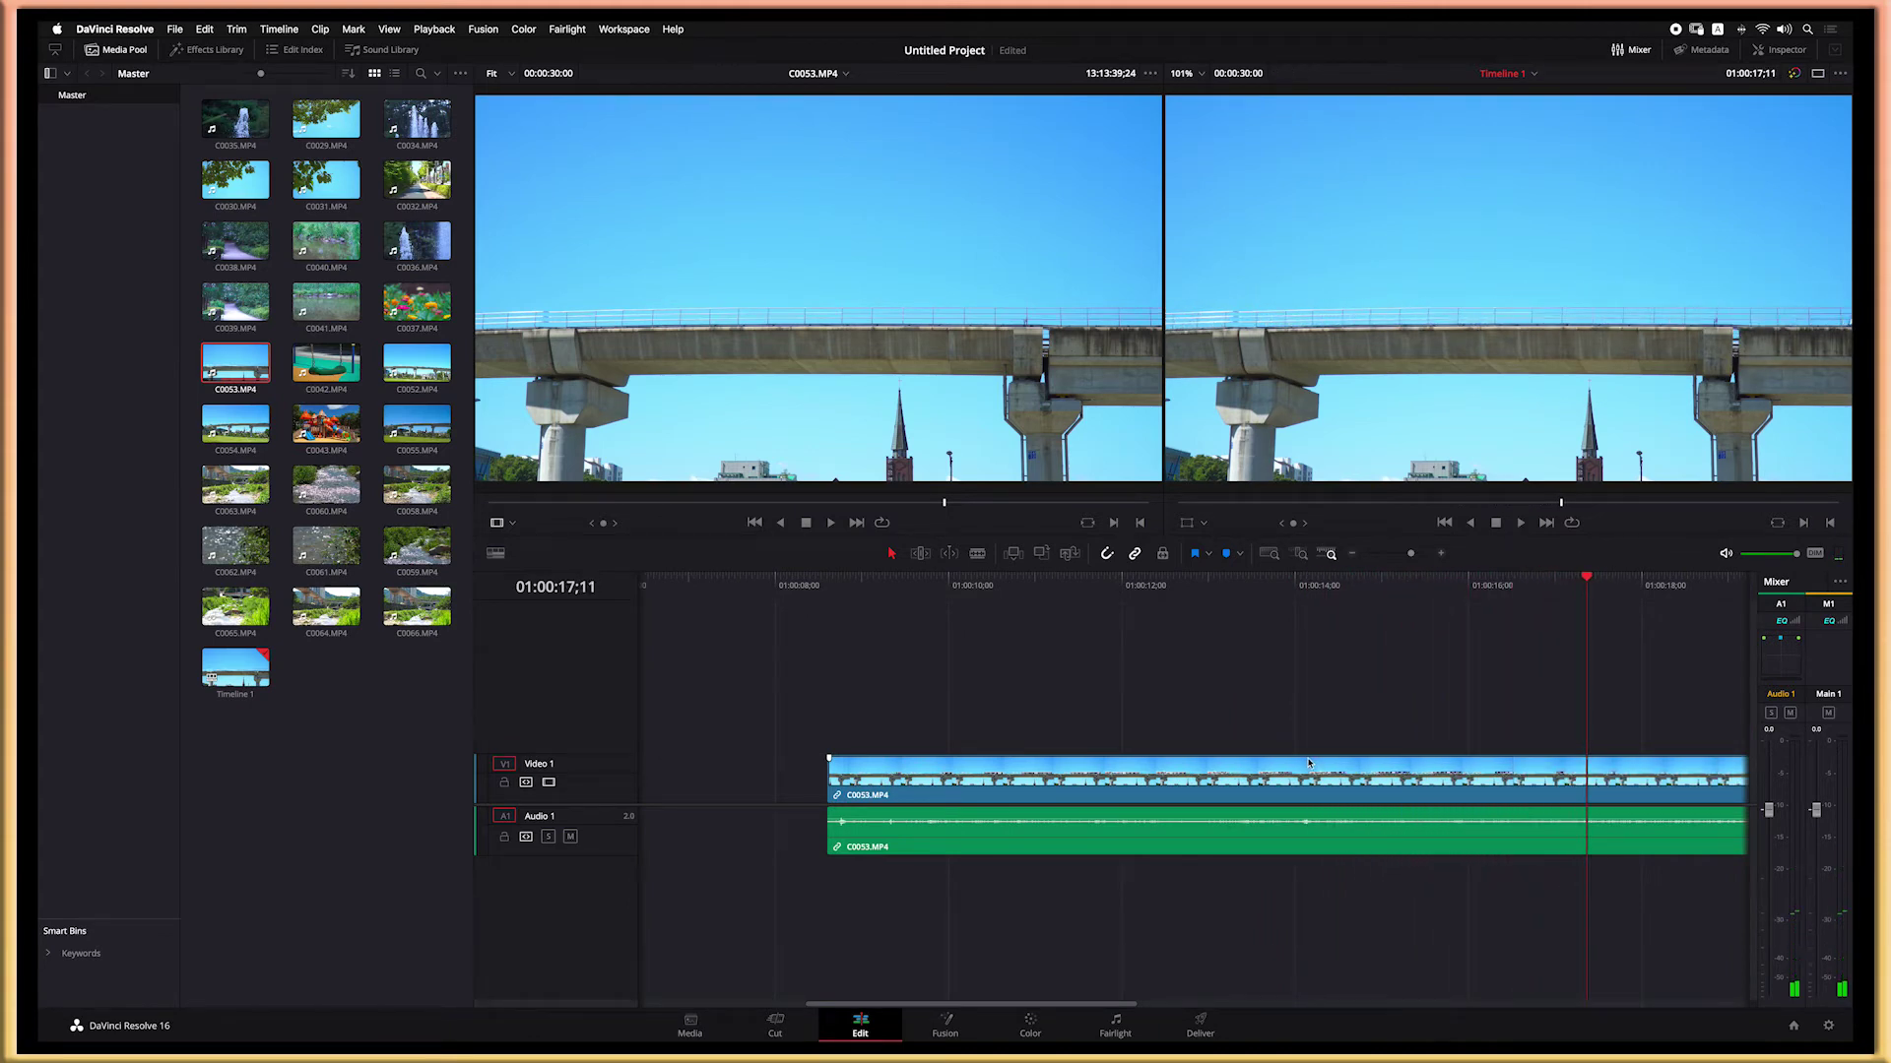
click(977, 553)
click(1587, 785)
click(890, 555)
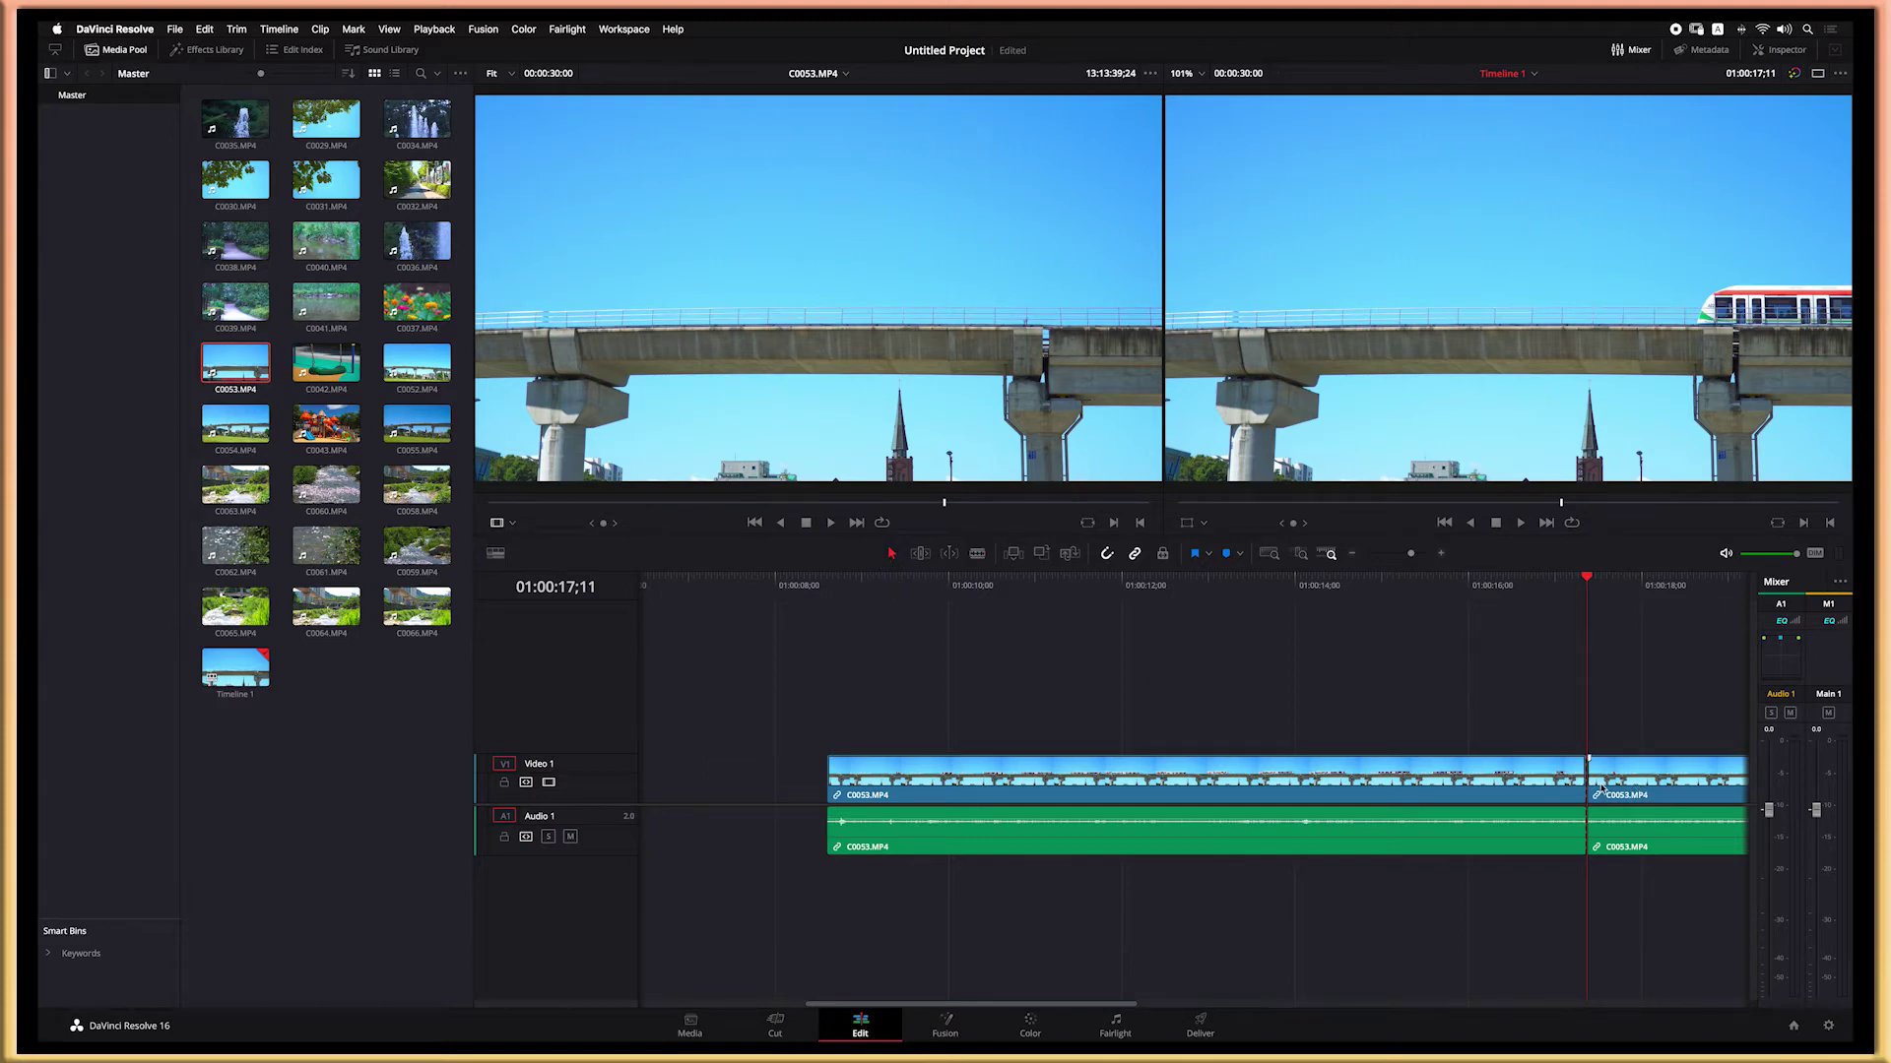
Step: Delete the part of C0053.MP4 after the 01:00:17;11 cut and play back the remaining clip
click(1639, 791)
right_click(1660, 791)
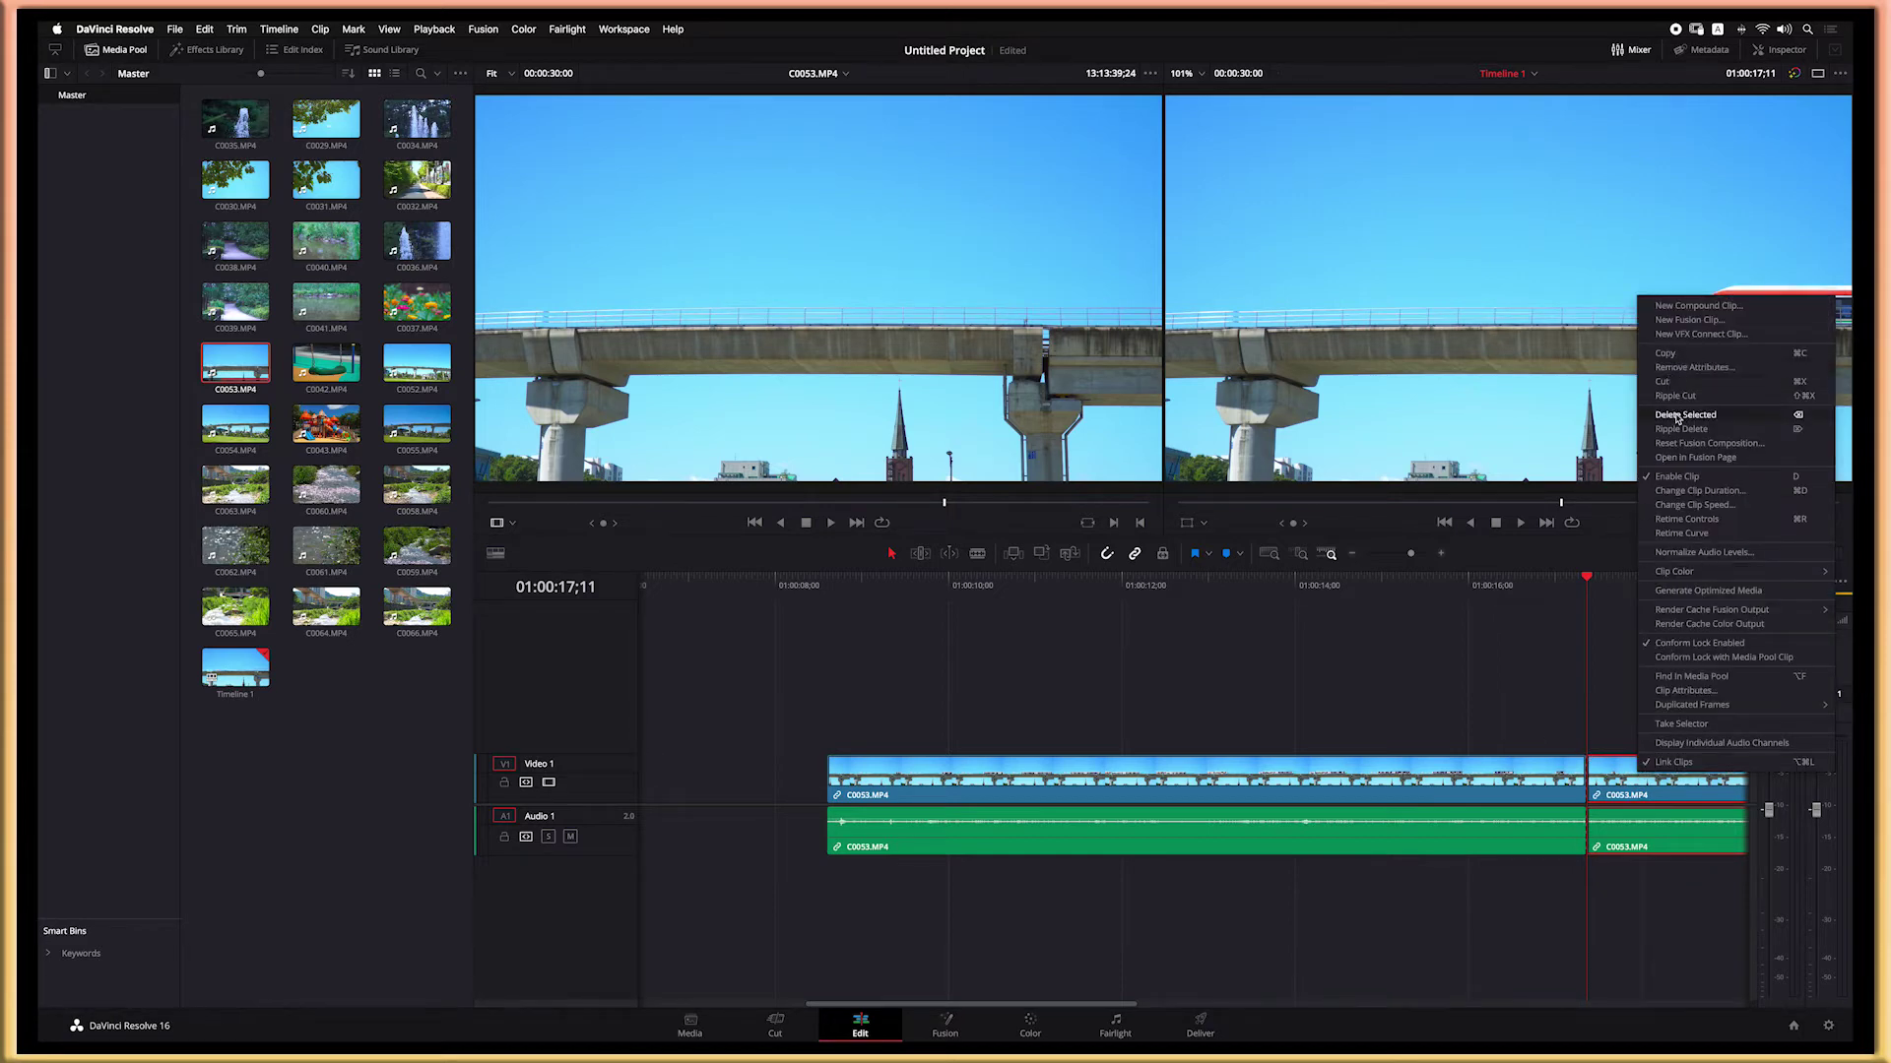
click(1613, 743)
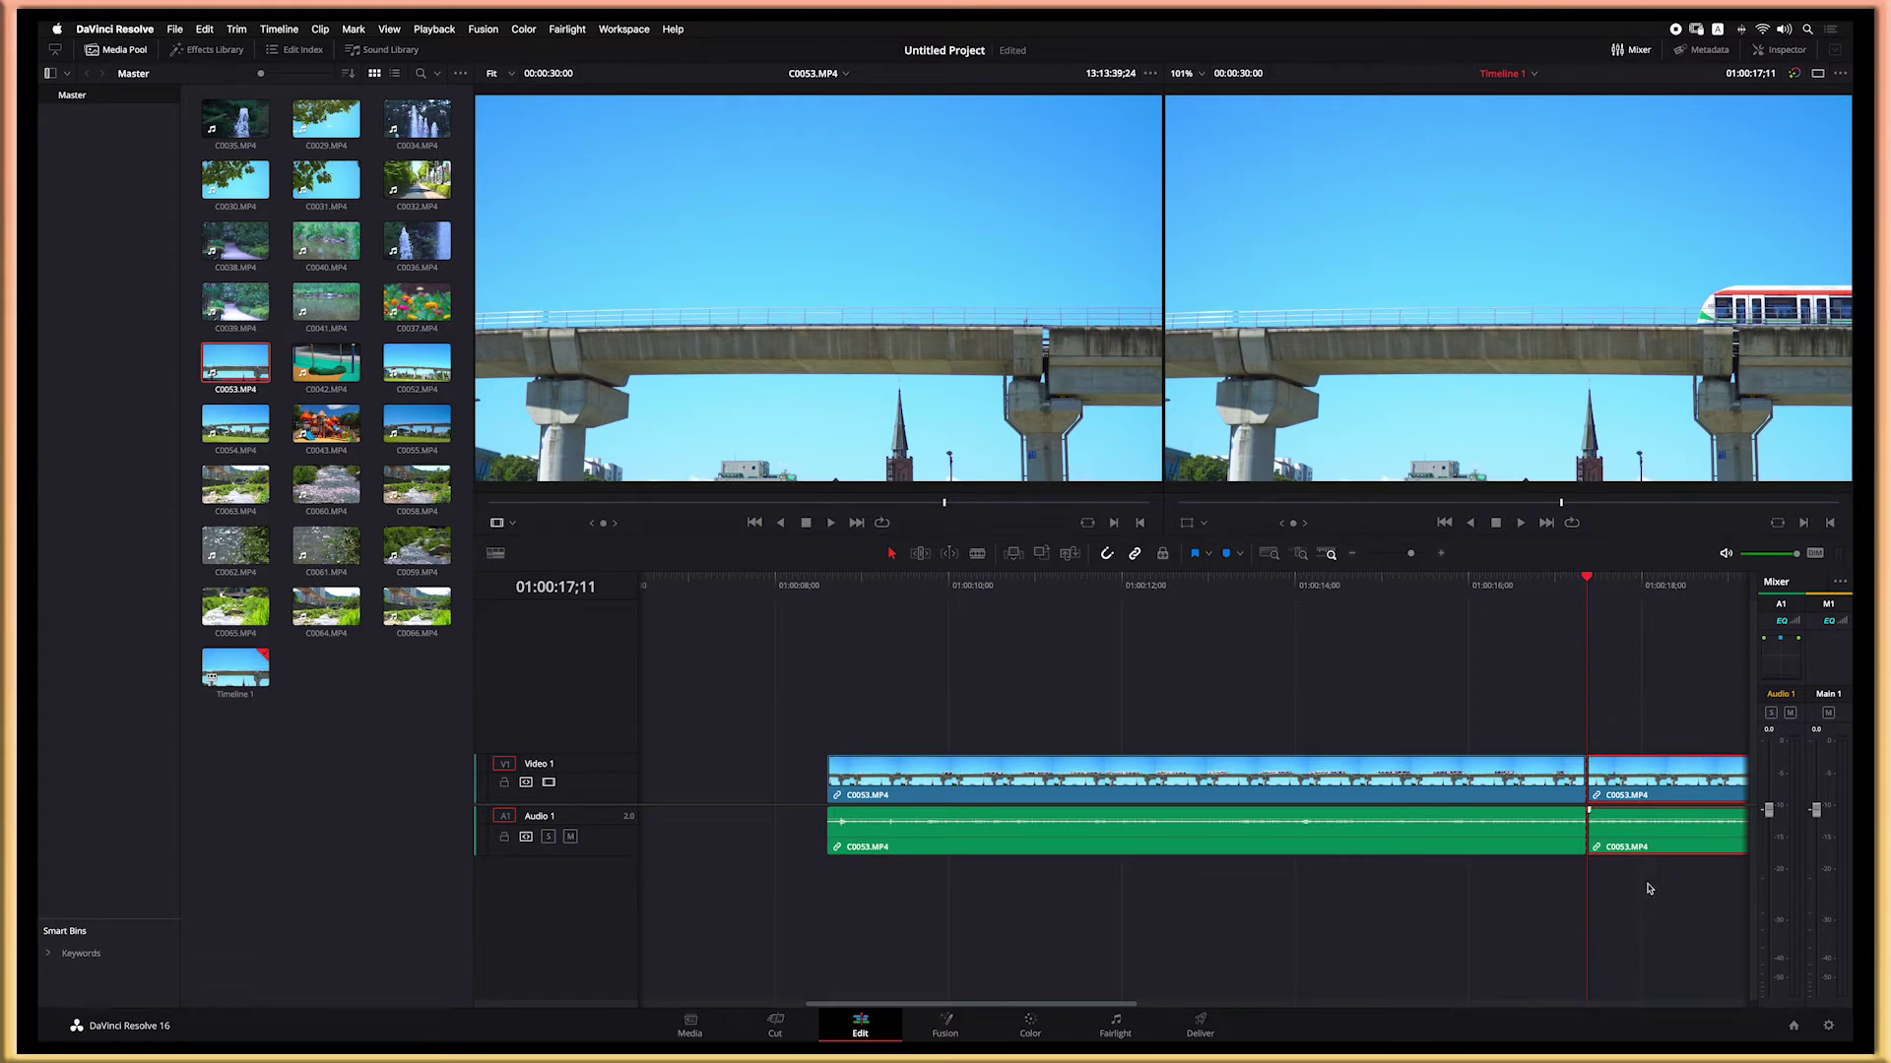
key(Delete)
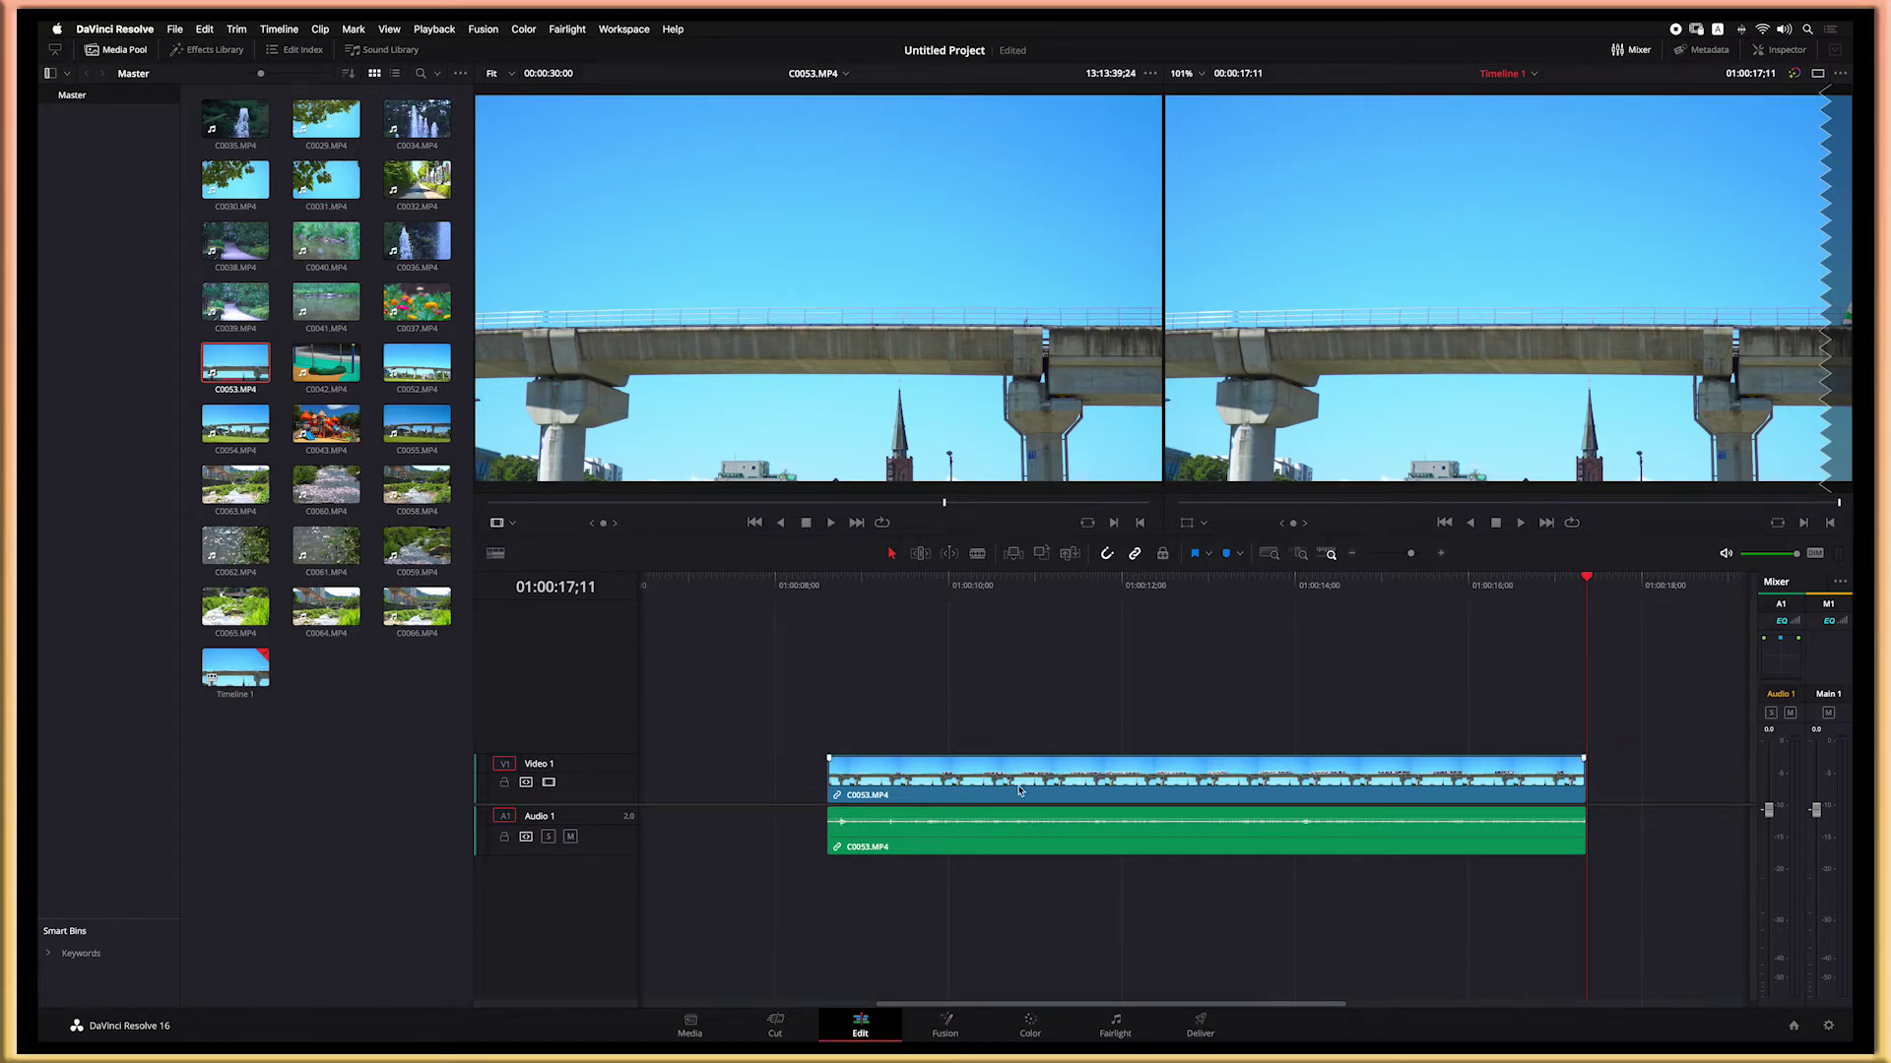
click(824, 587)
key(space)
Step: Preview C0041.MP4, C0037.MP4 and C0042.MP4 in the source viewer, playing through part of the swing footage
click(326, 309)
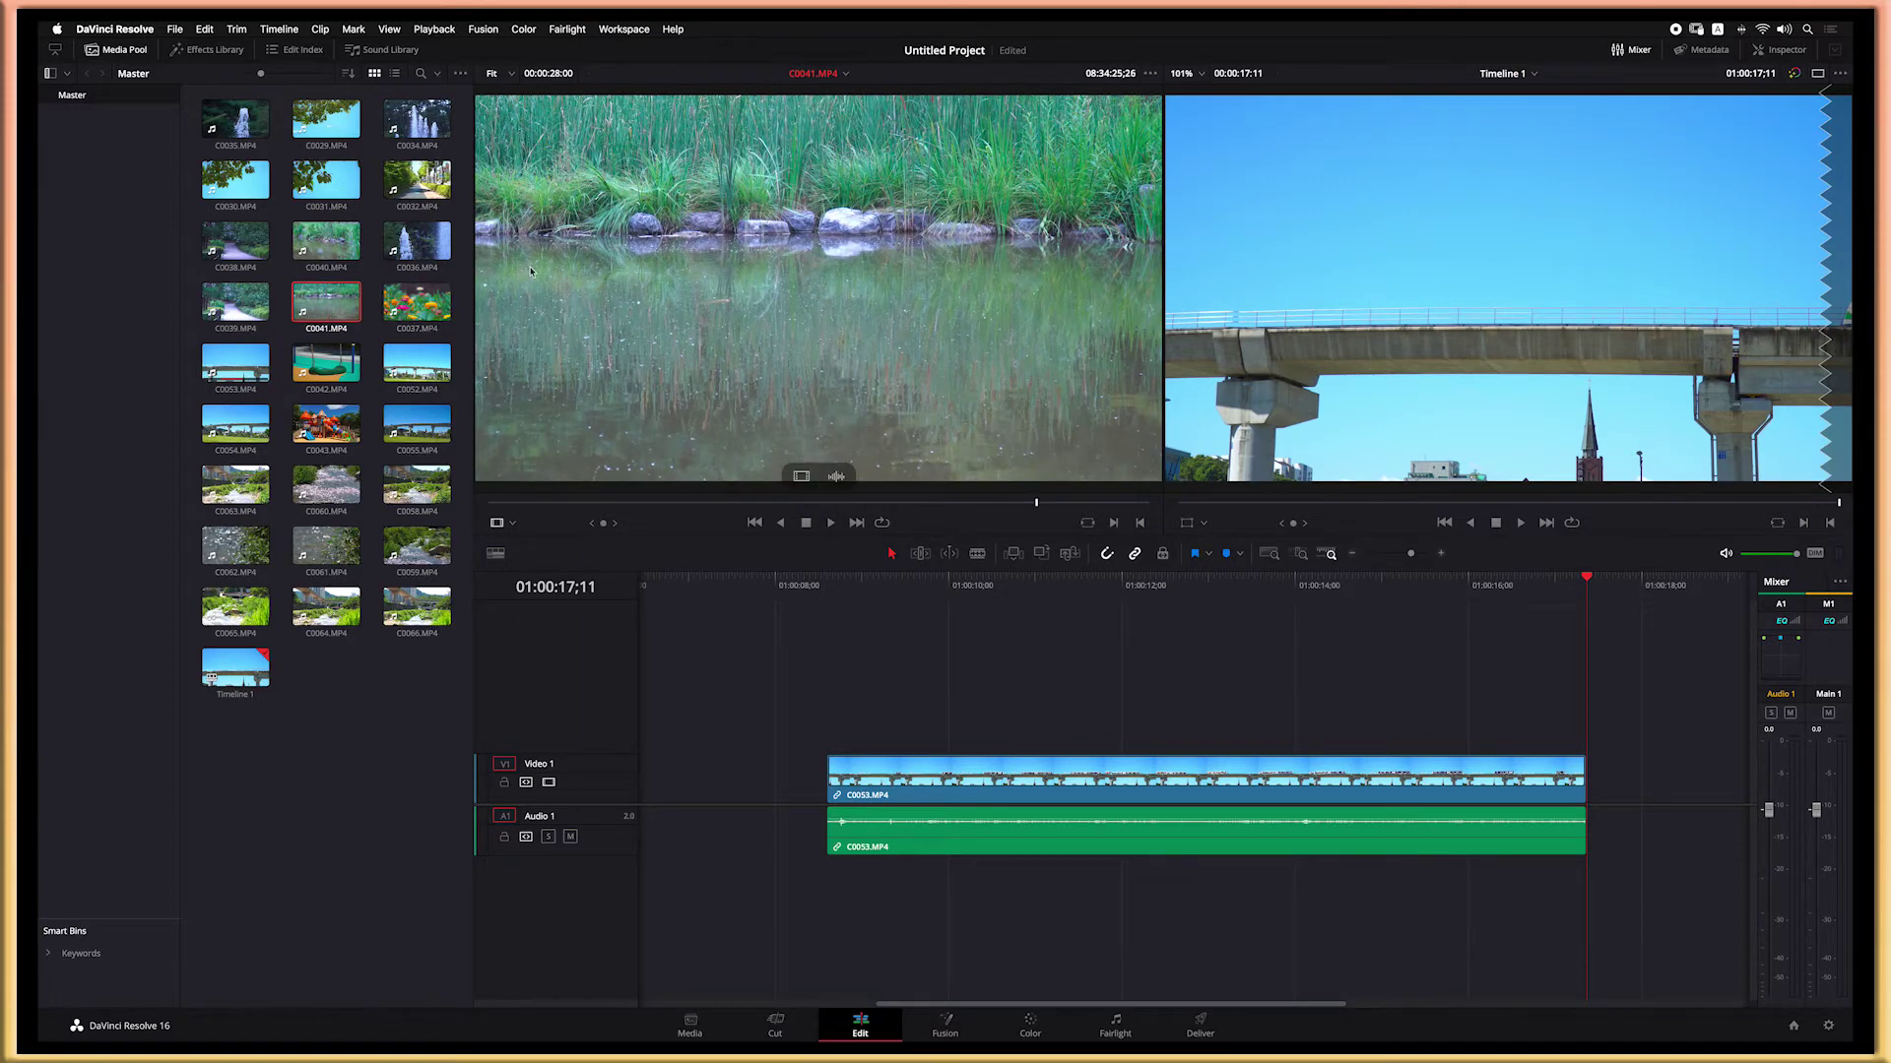
click(404, 309)
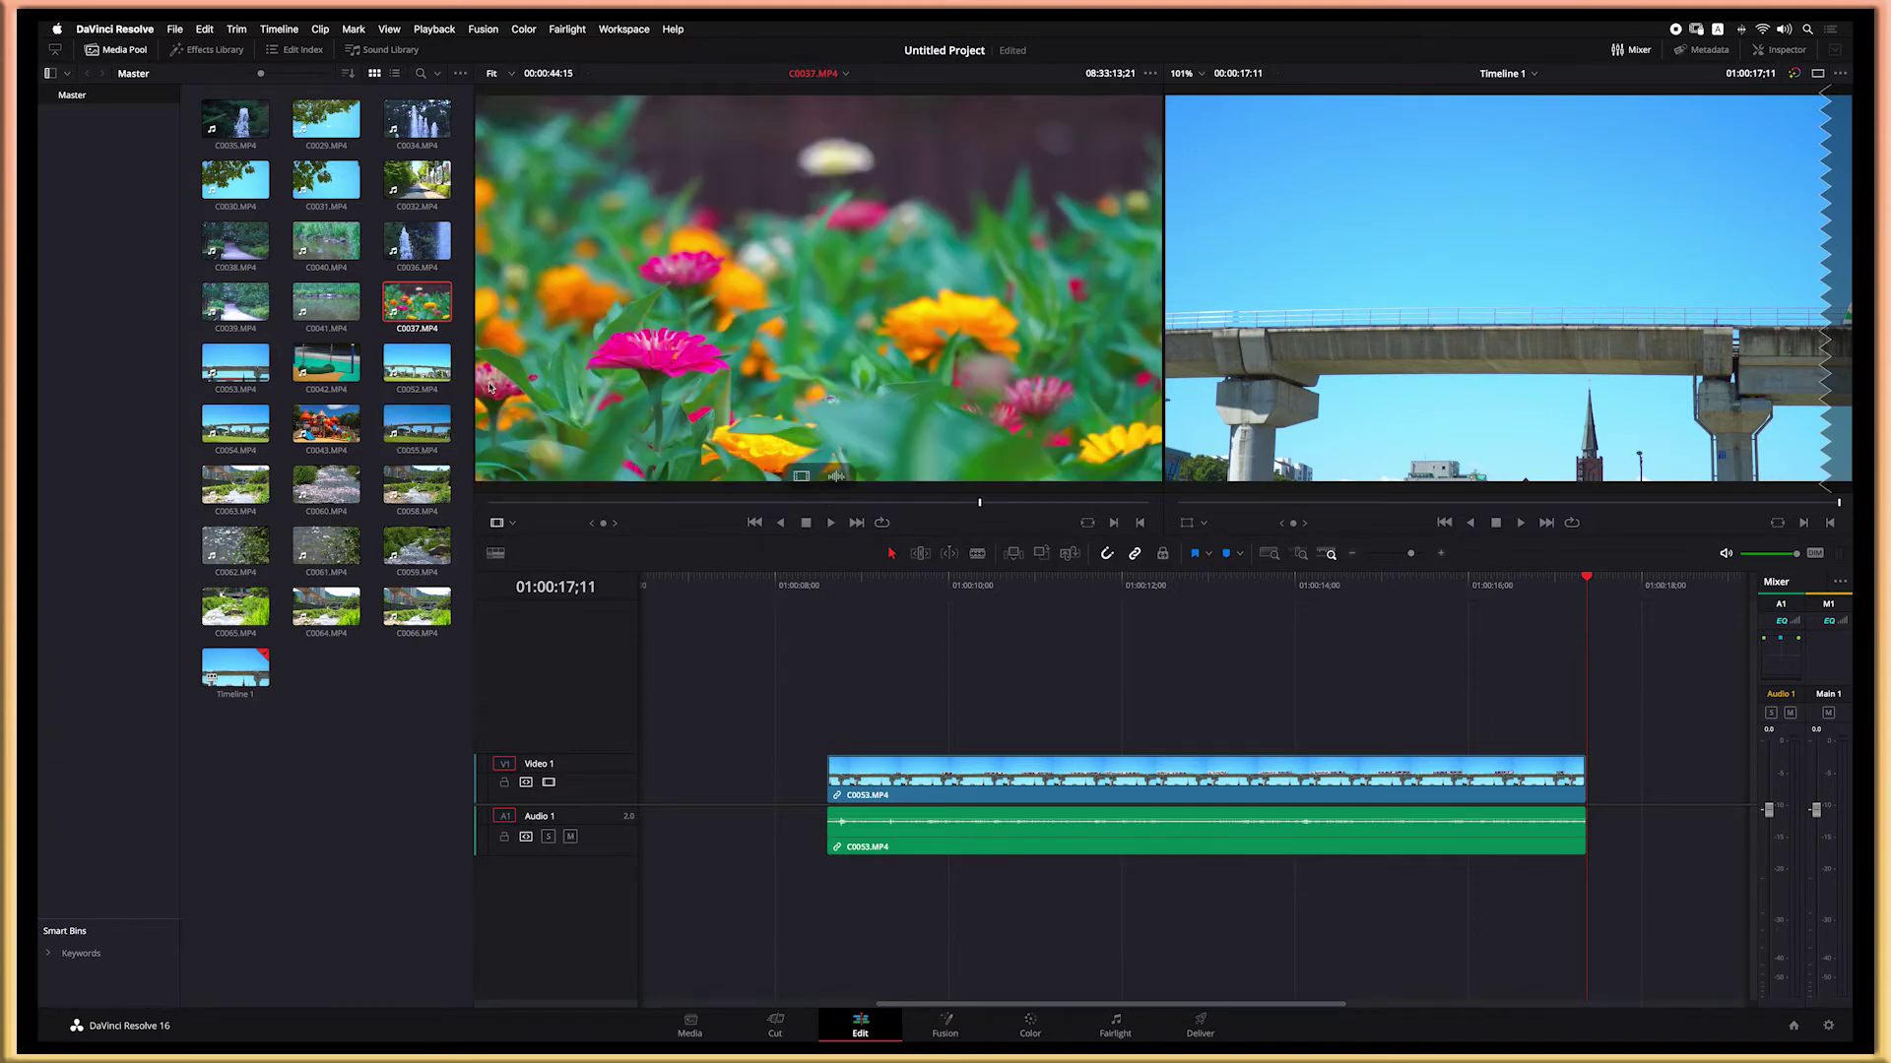
click(318, 364)
key(space)
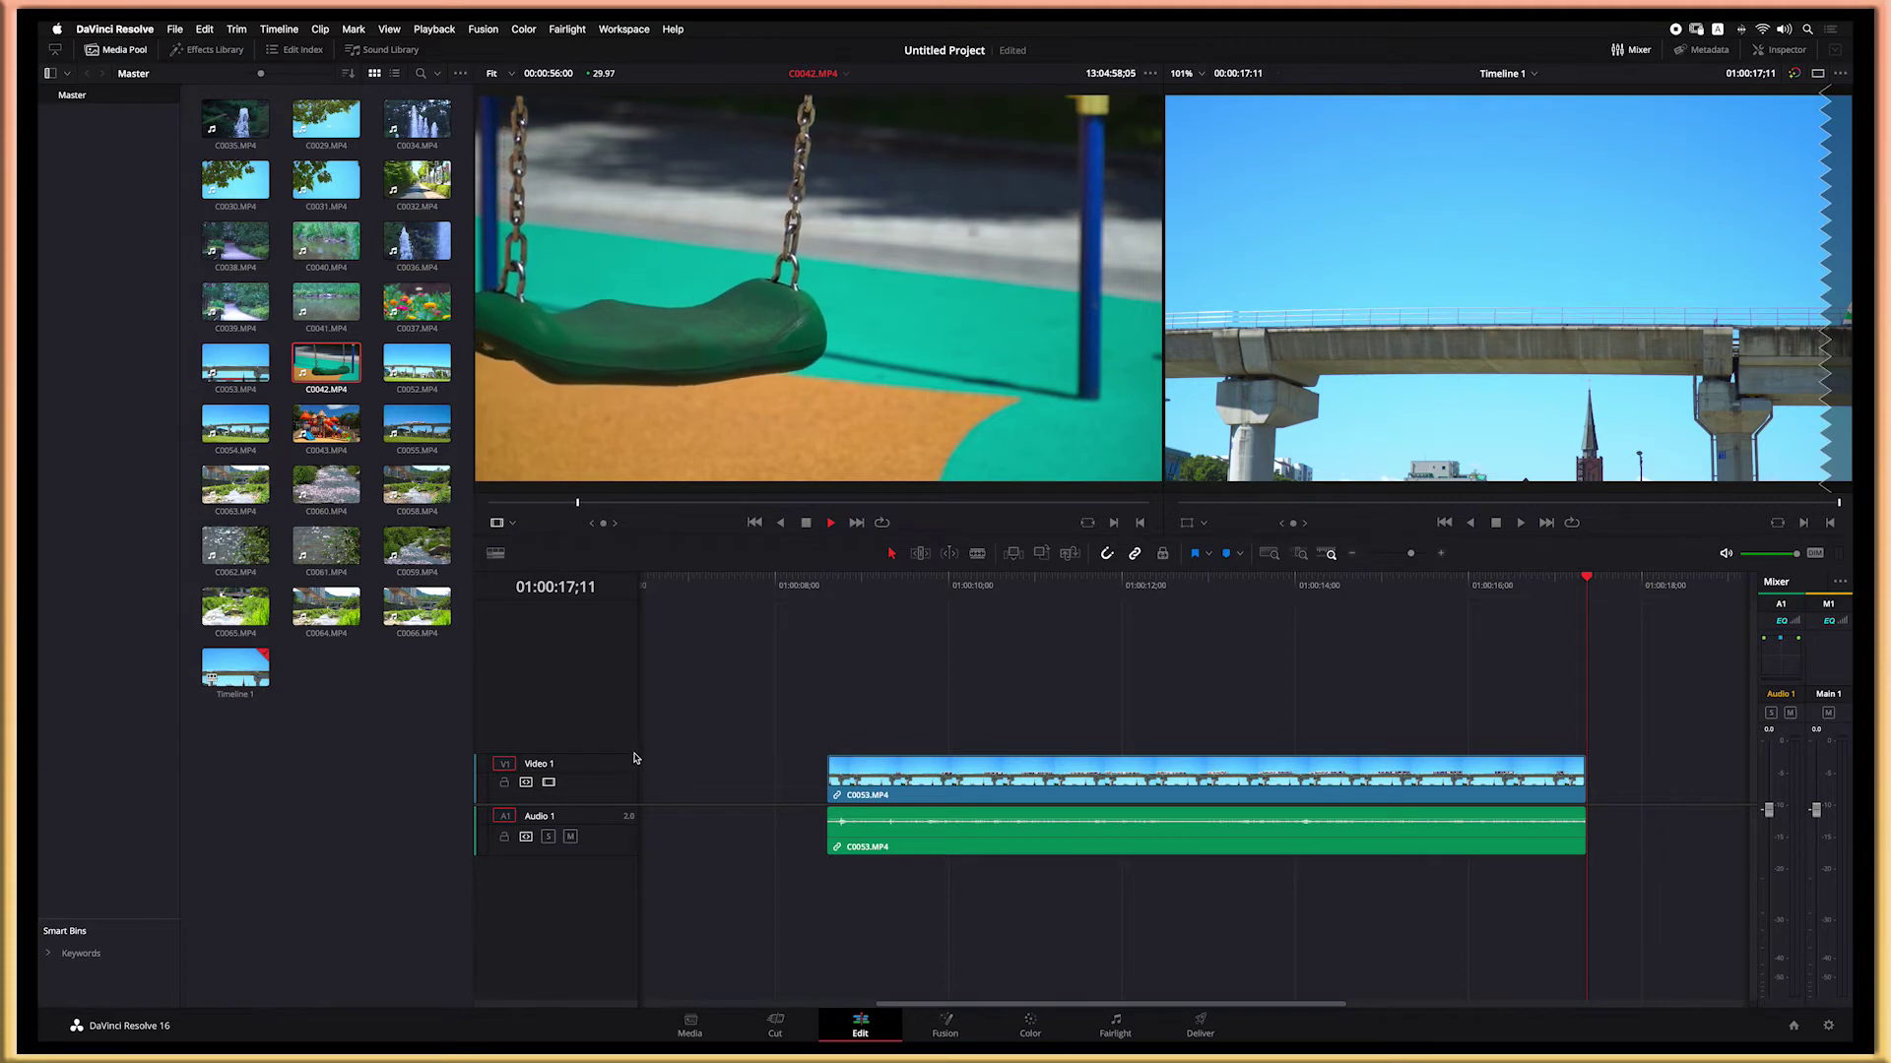
key(space)
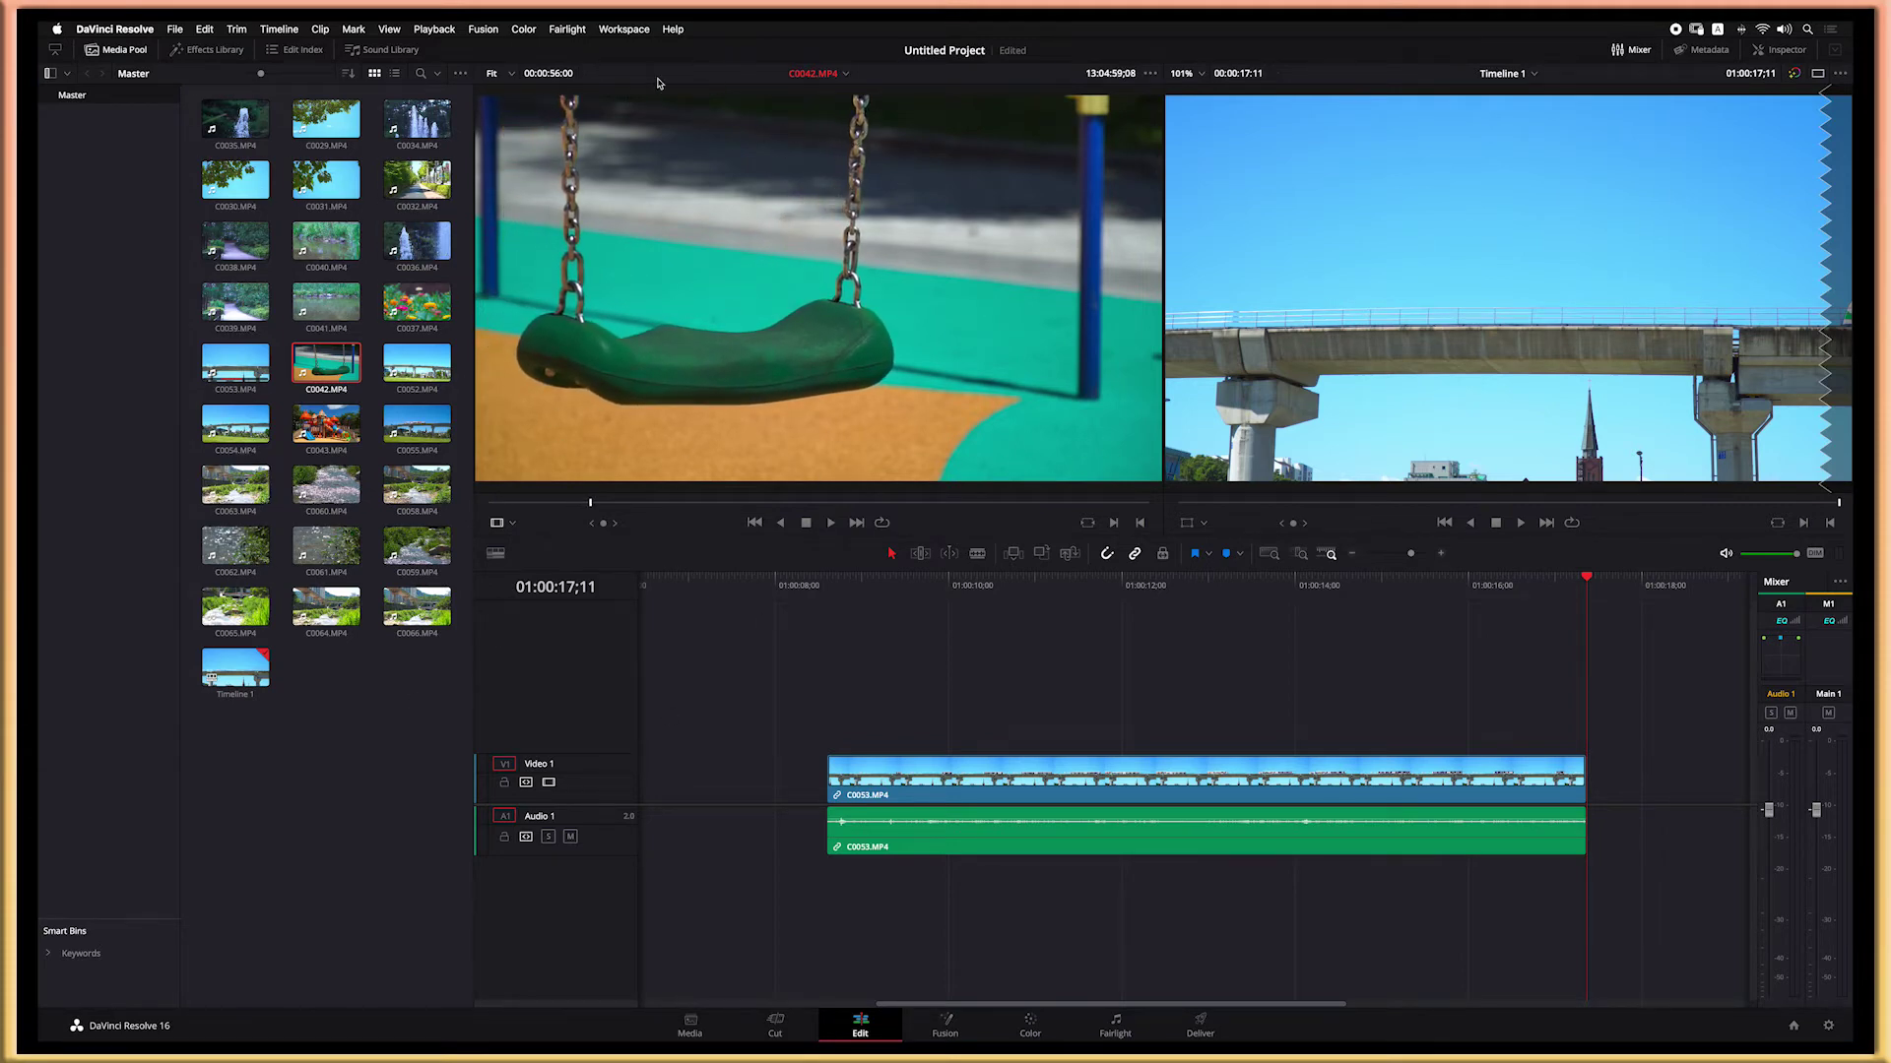
key(space)
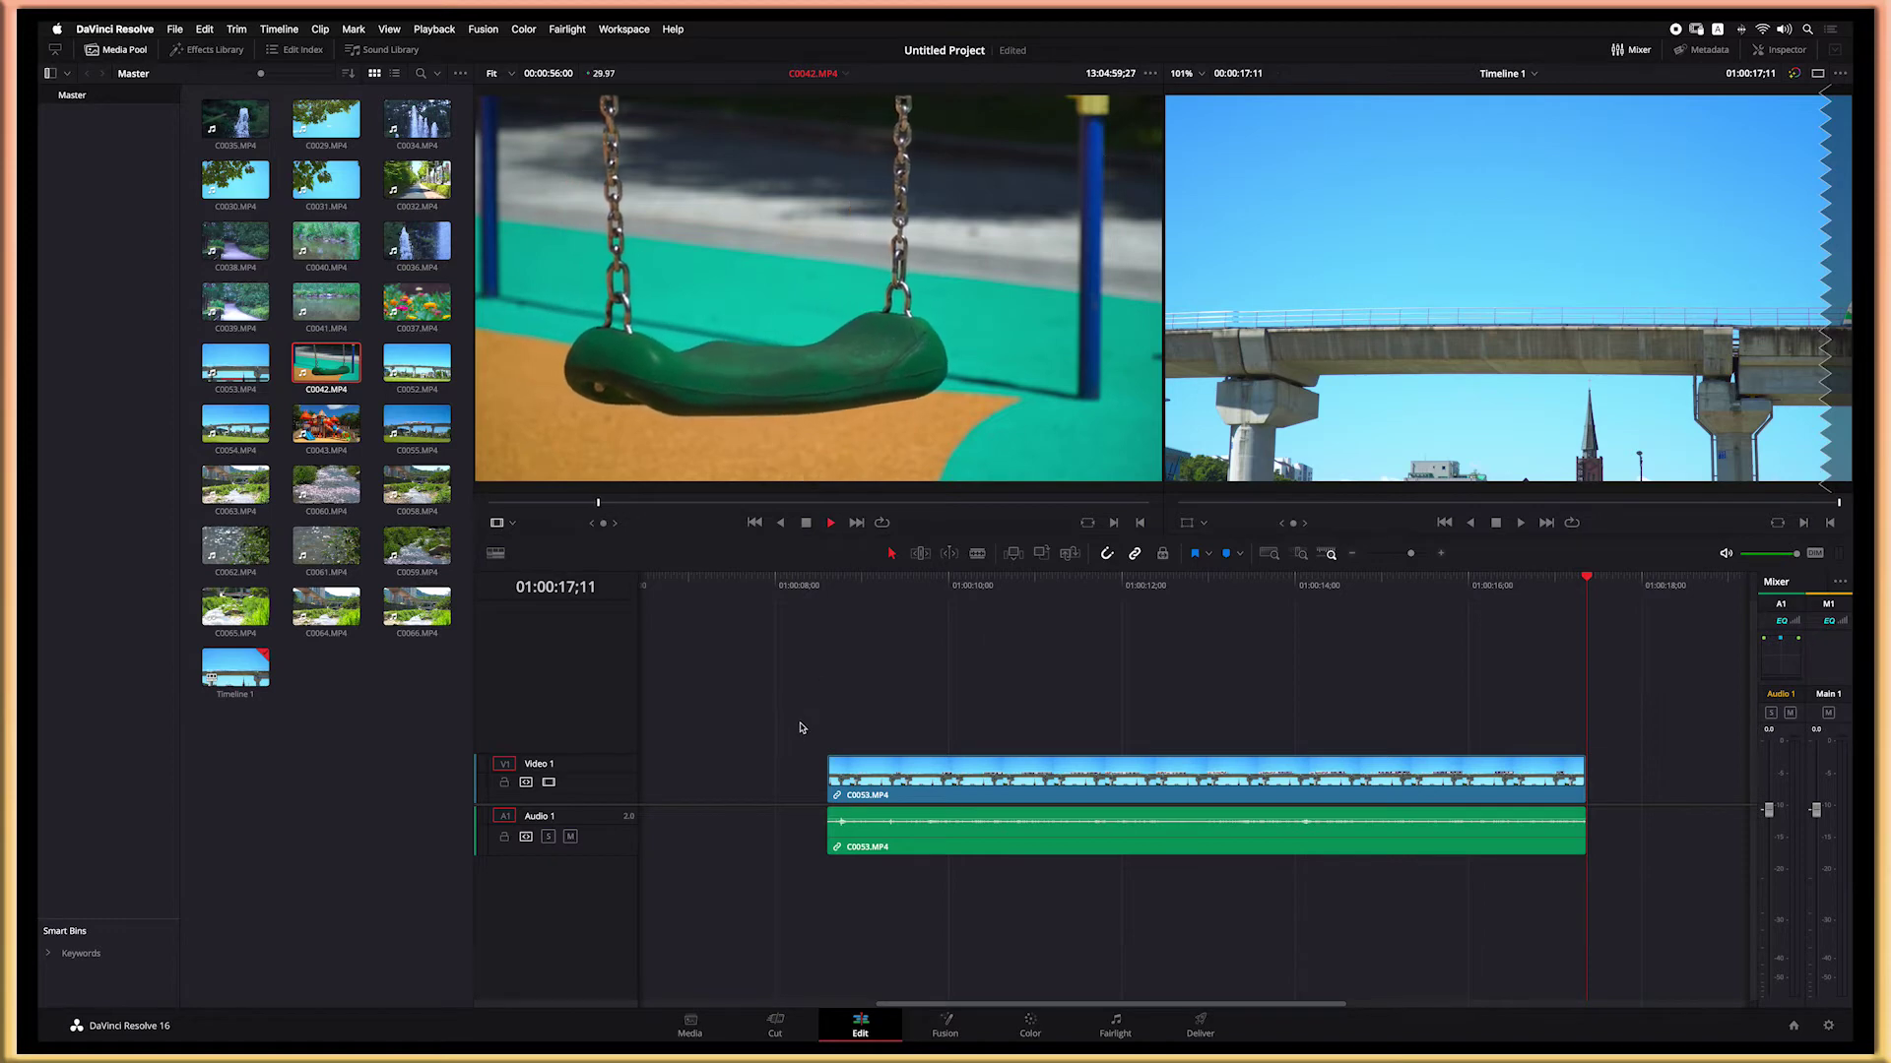
key(space)
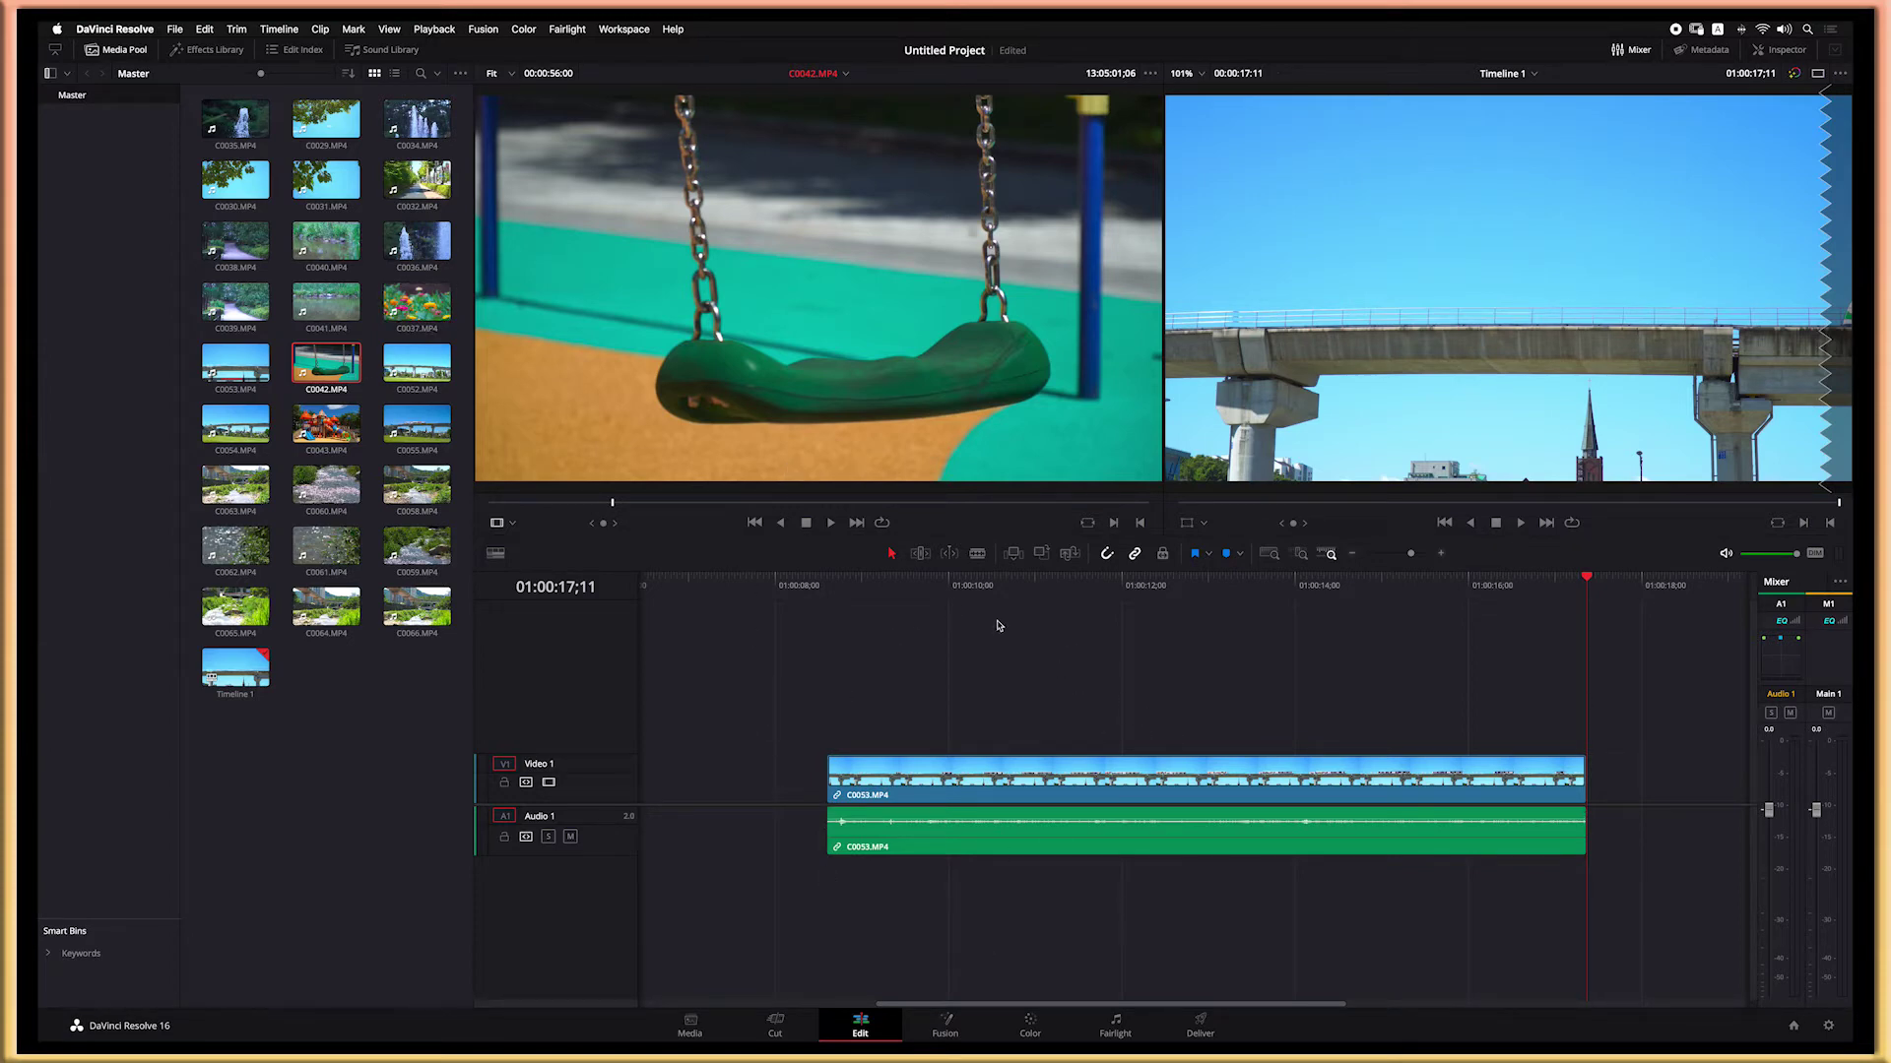
Step: Undo the C0053.MP4 edits until the timeline itself is removed, and load C0038.MP4 in the source viewer
mouse_move(599, 173)
key(super+z)
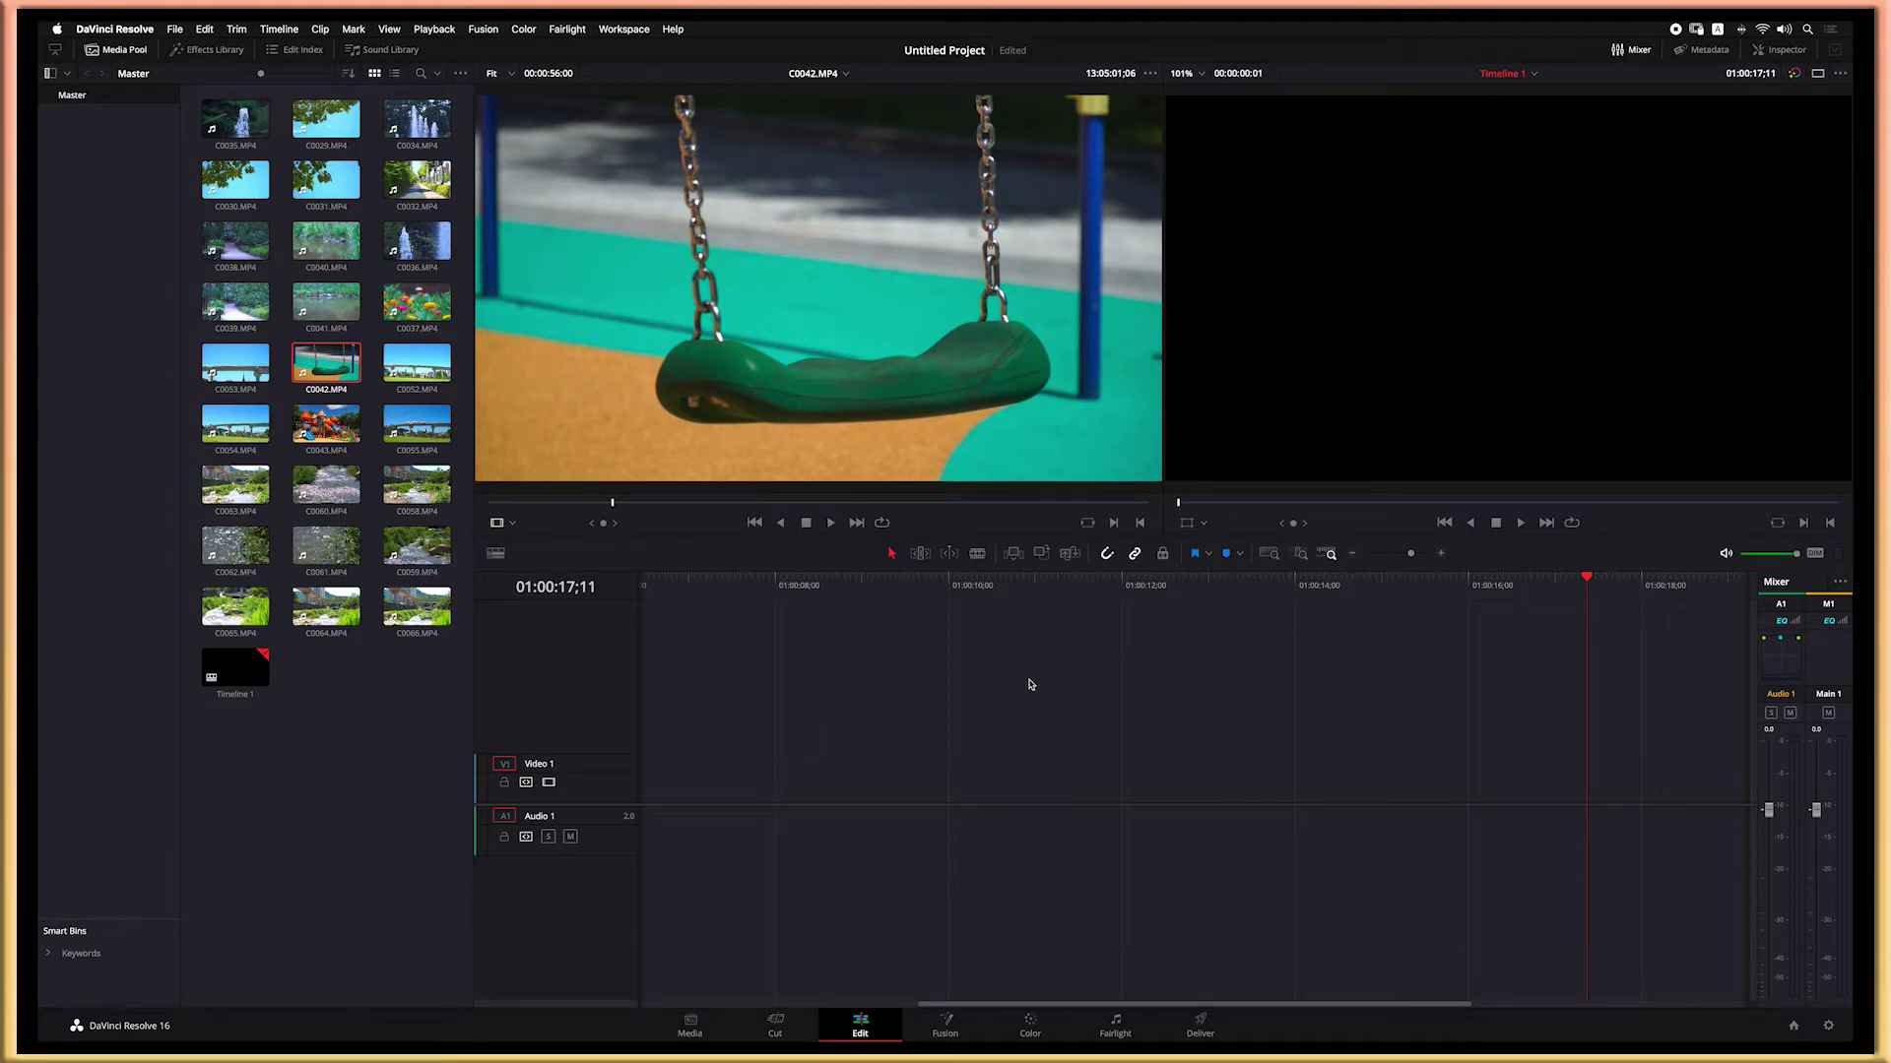
click(235, 484)
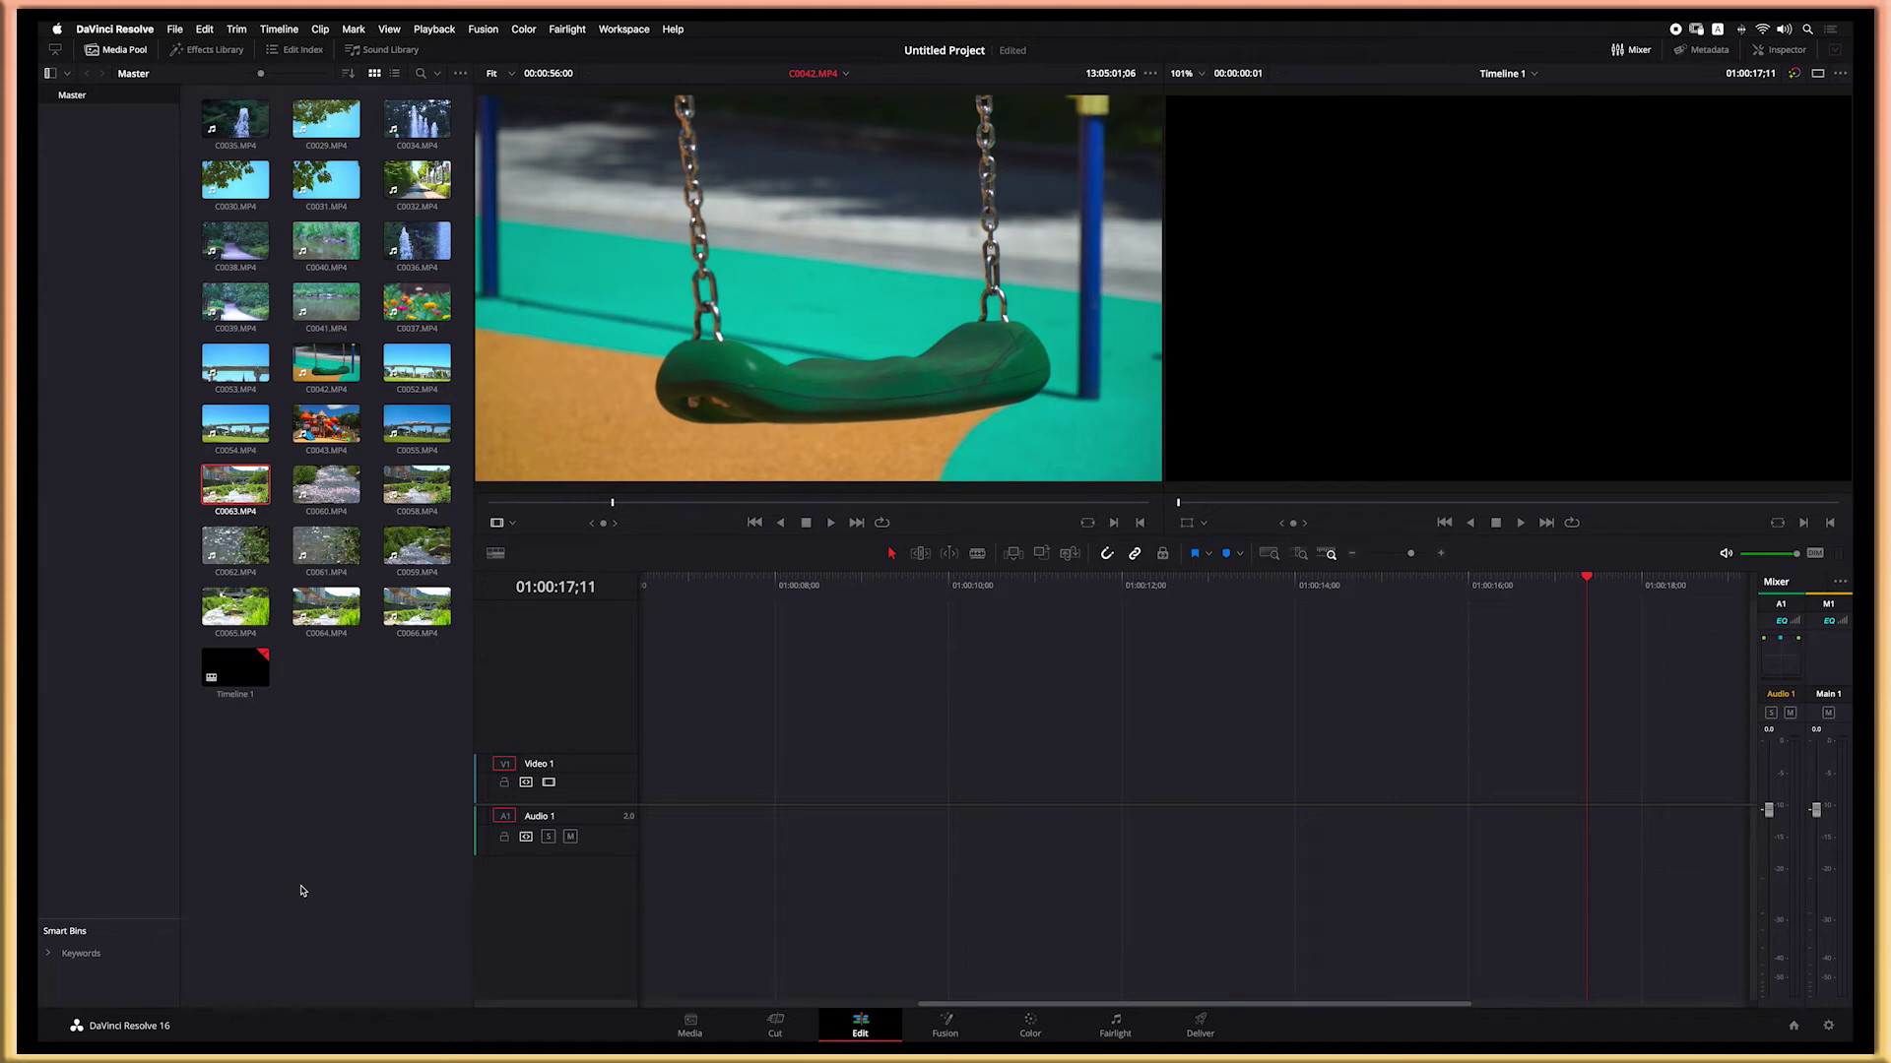
click(239, 243)
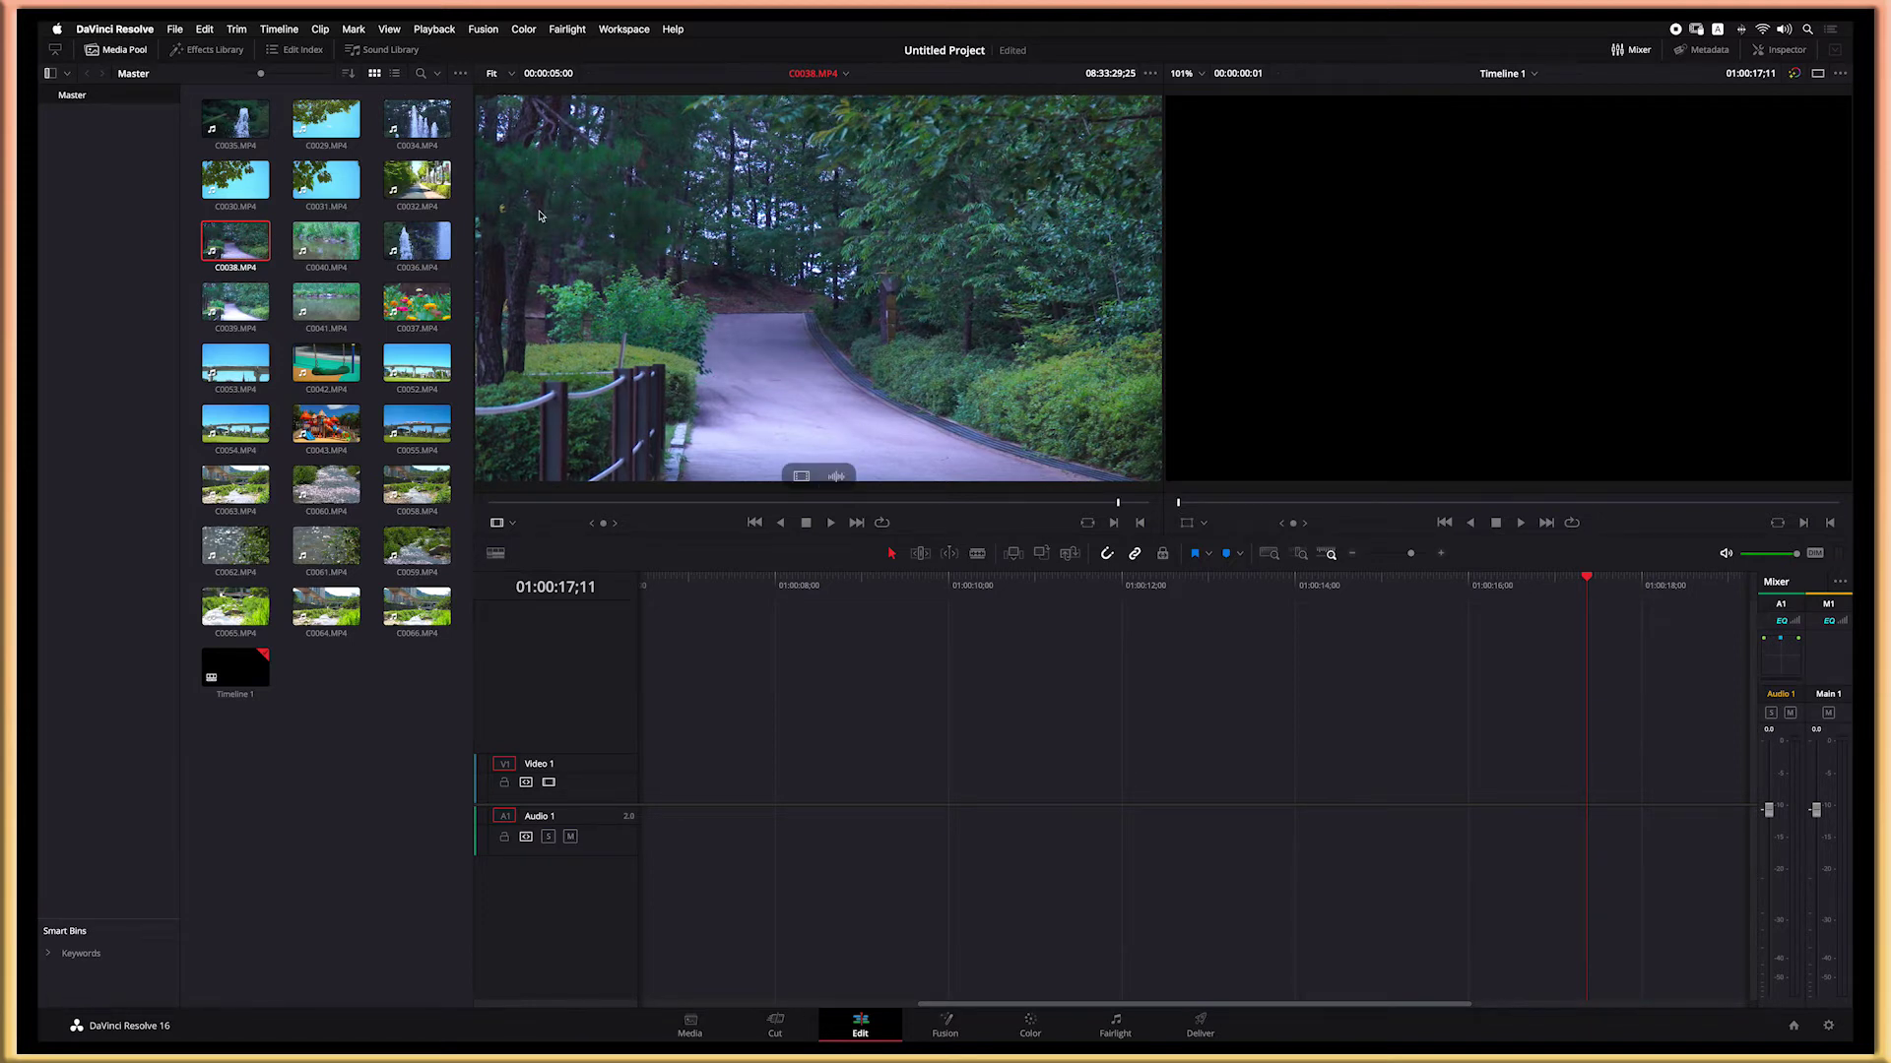
key(super+z)
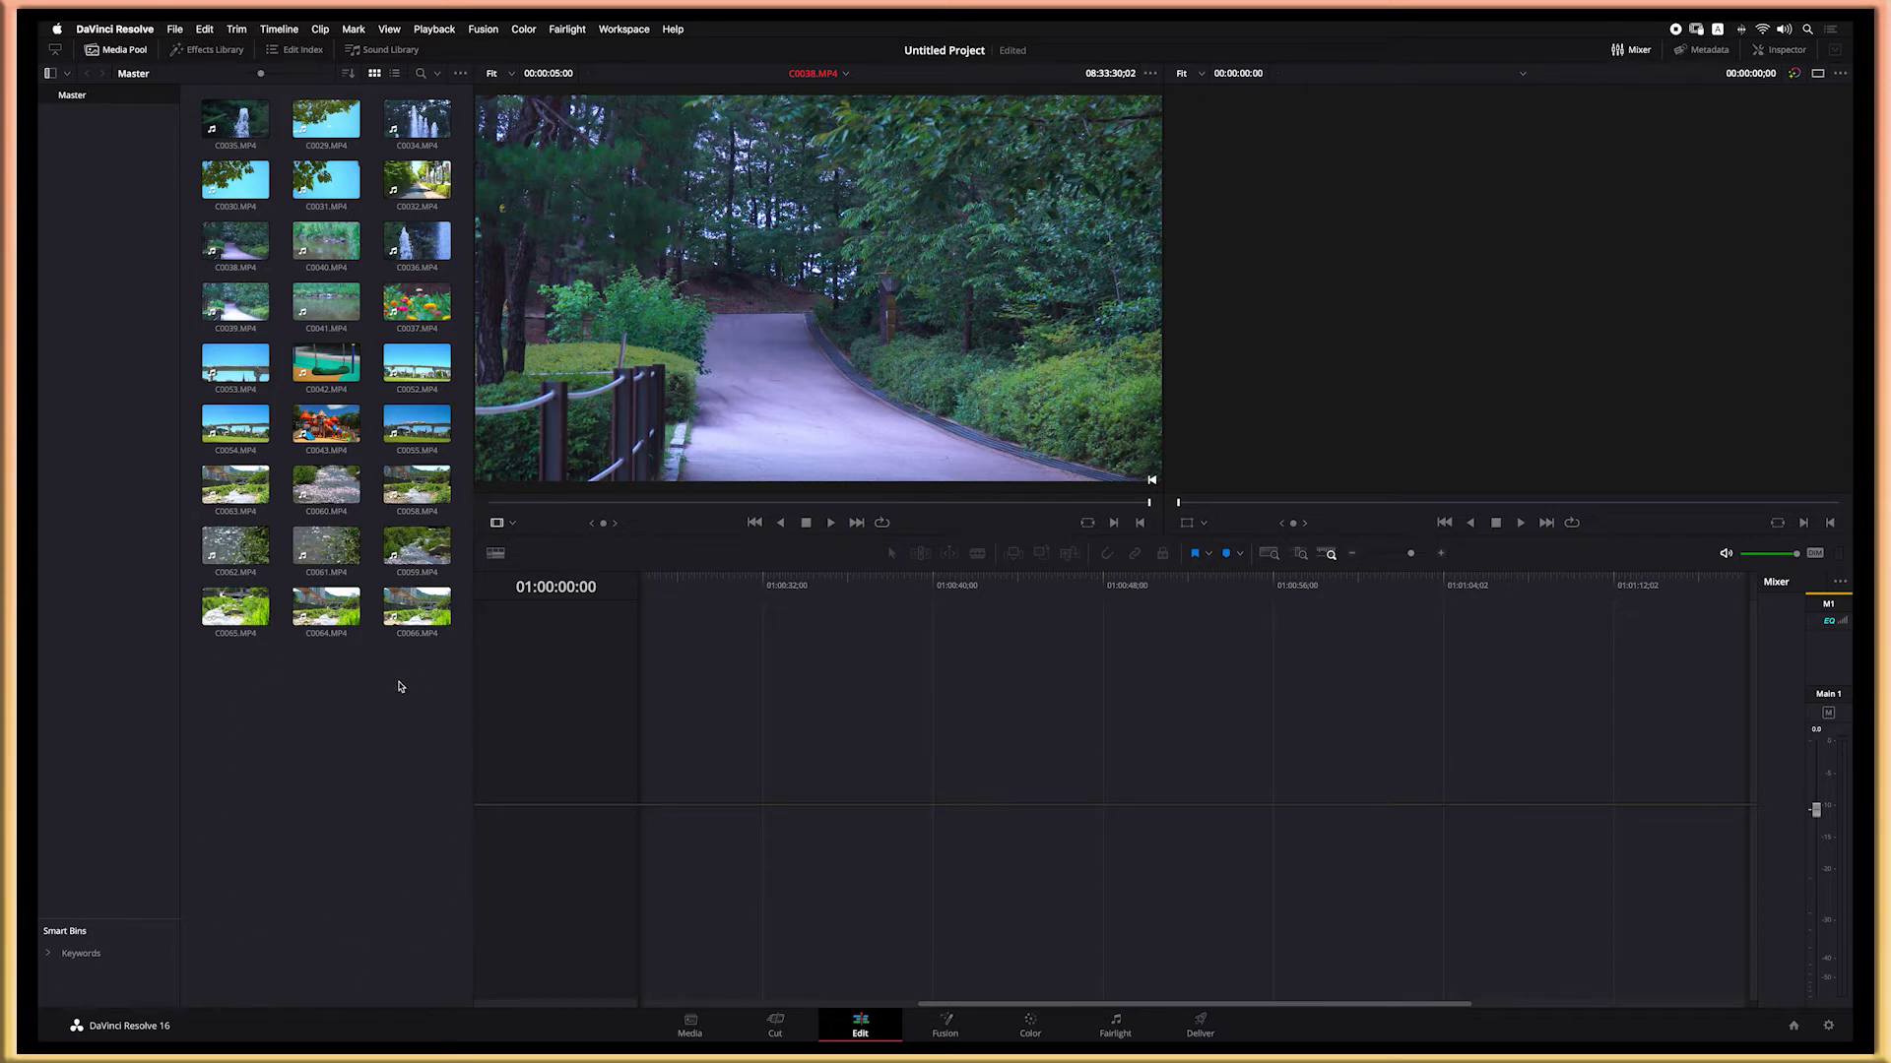
Step: Create a new timeline with C0038.MP4, C0040.MP4 and C0036.MP4 placed one after another on Video 1
drag(517, 546, 635, 795)
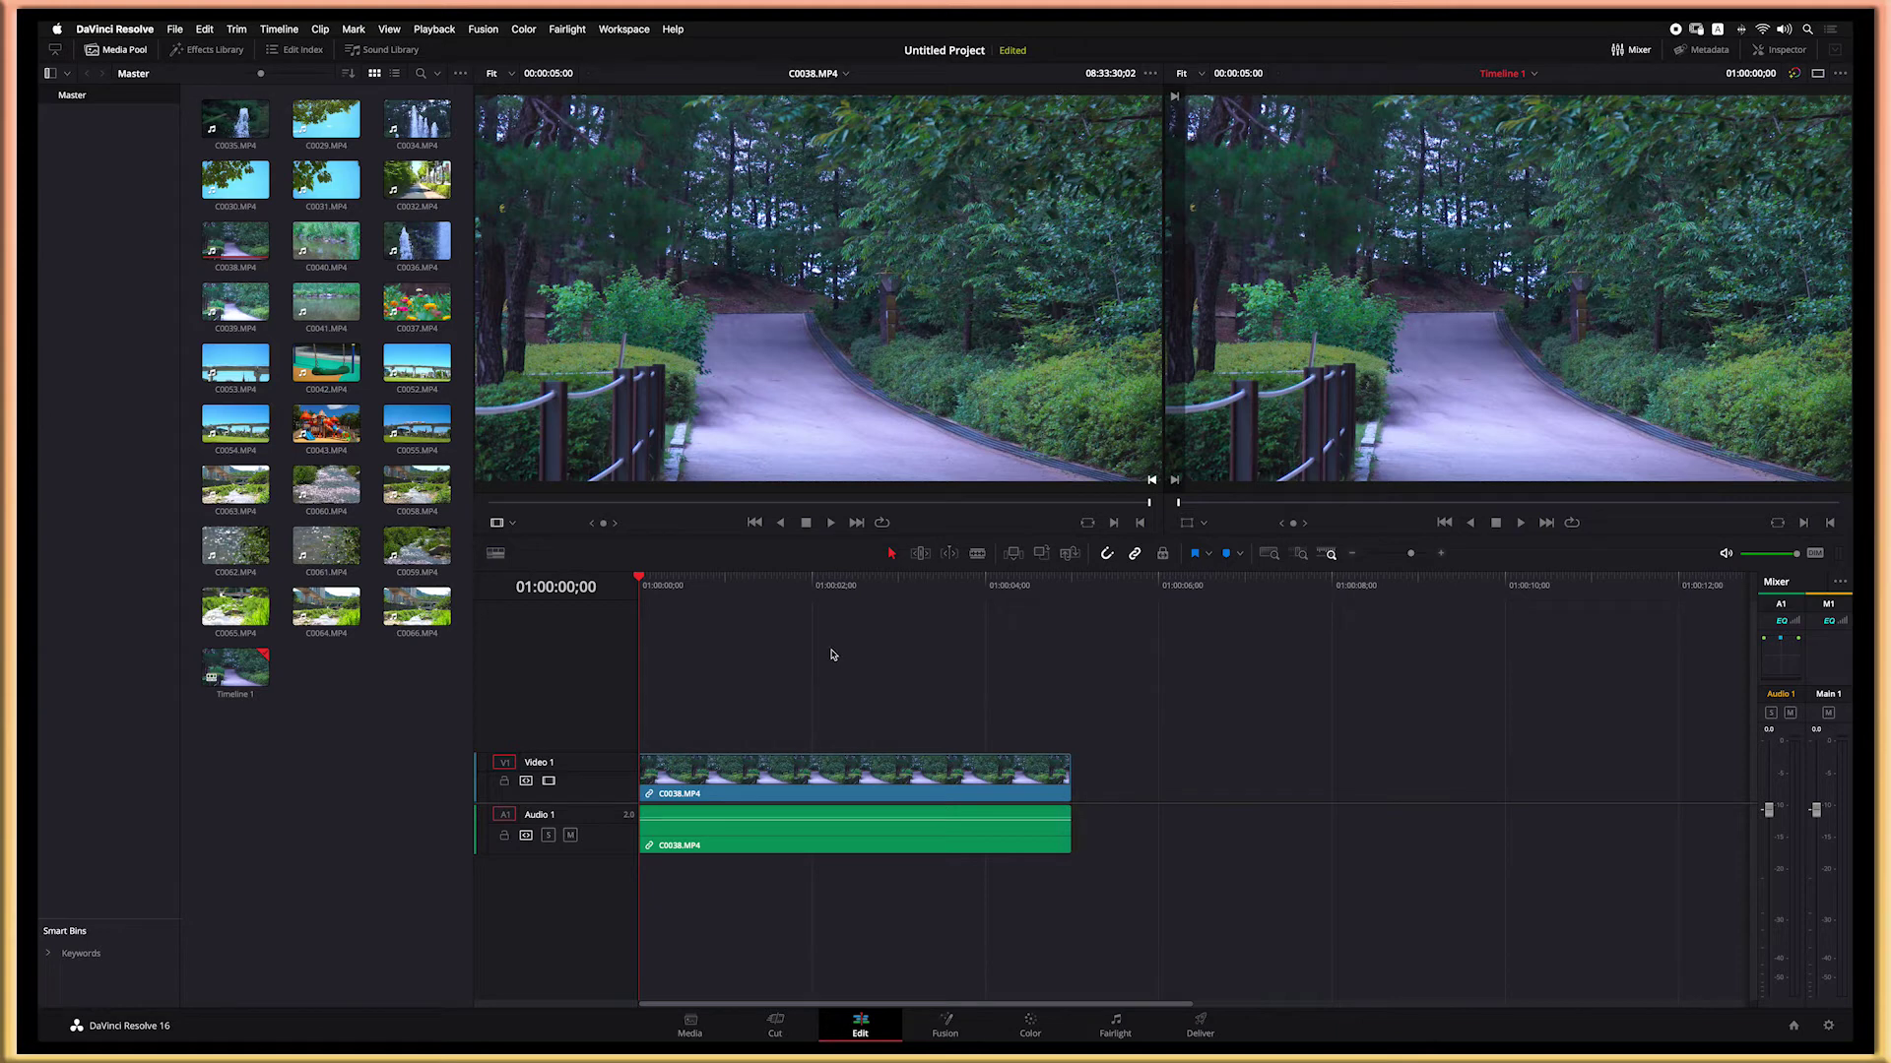
mouse_move(802, 785)
mouse_down()
mouse_move(921, 785)
mouse_move(803, 785)
mouse_up()
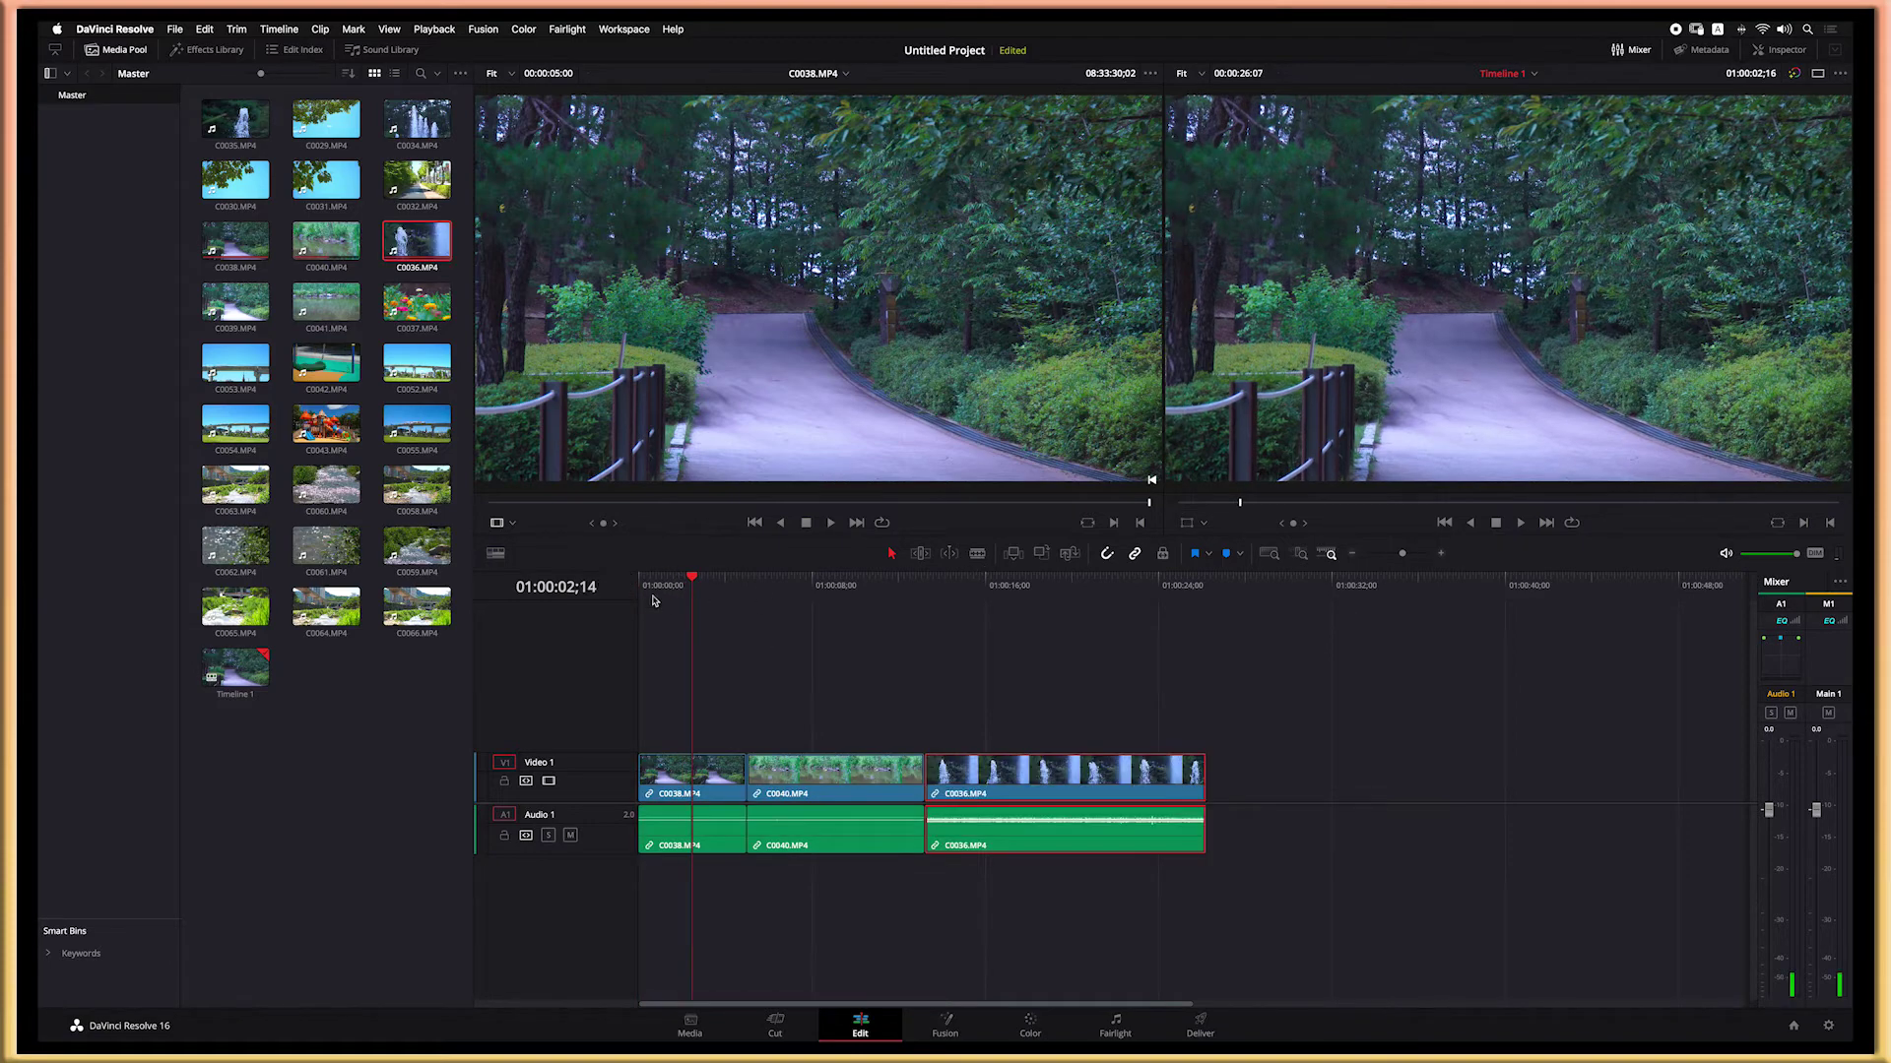
Step: Return the playhead to the timeline start and move C0038.MP4 to the end of the sequence, directly after C0036.MP4
click(635, 582)
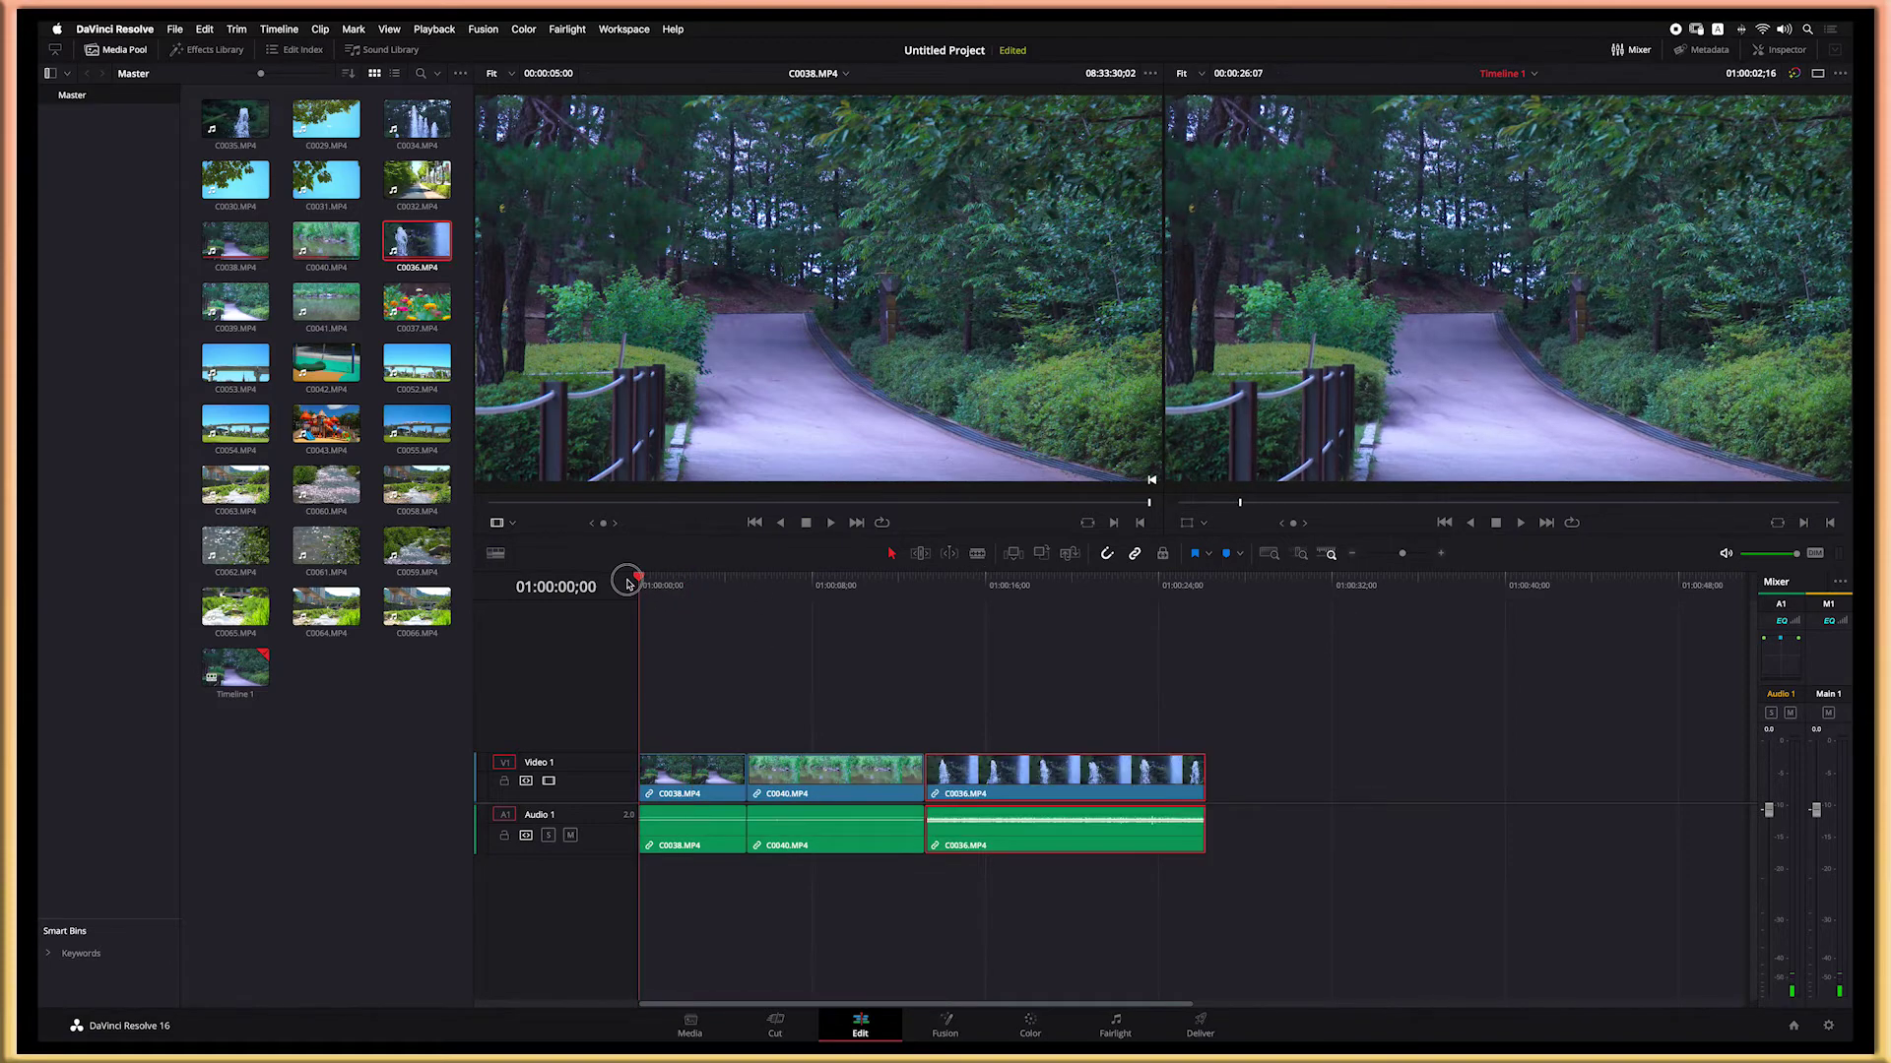
drag(642, 583, 591, 633)
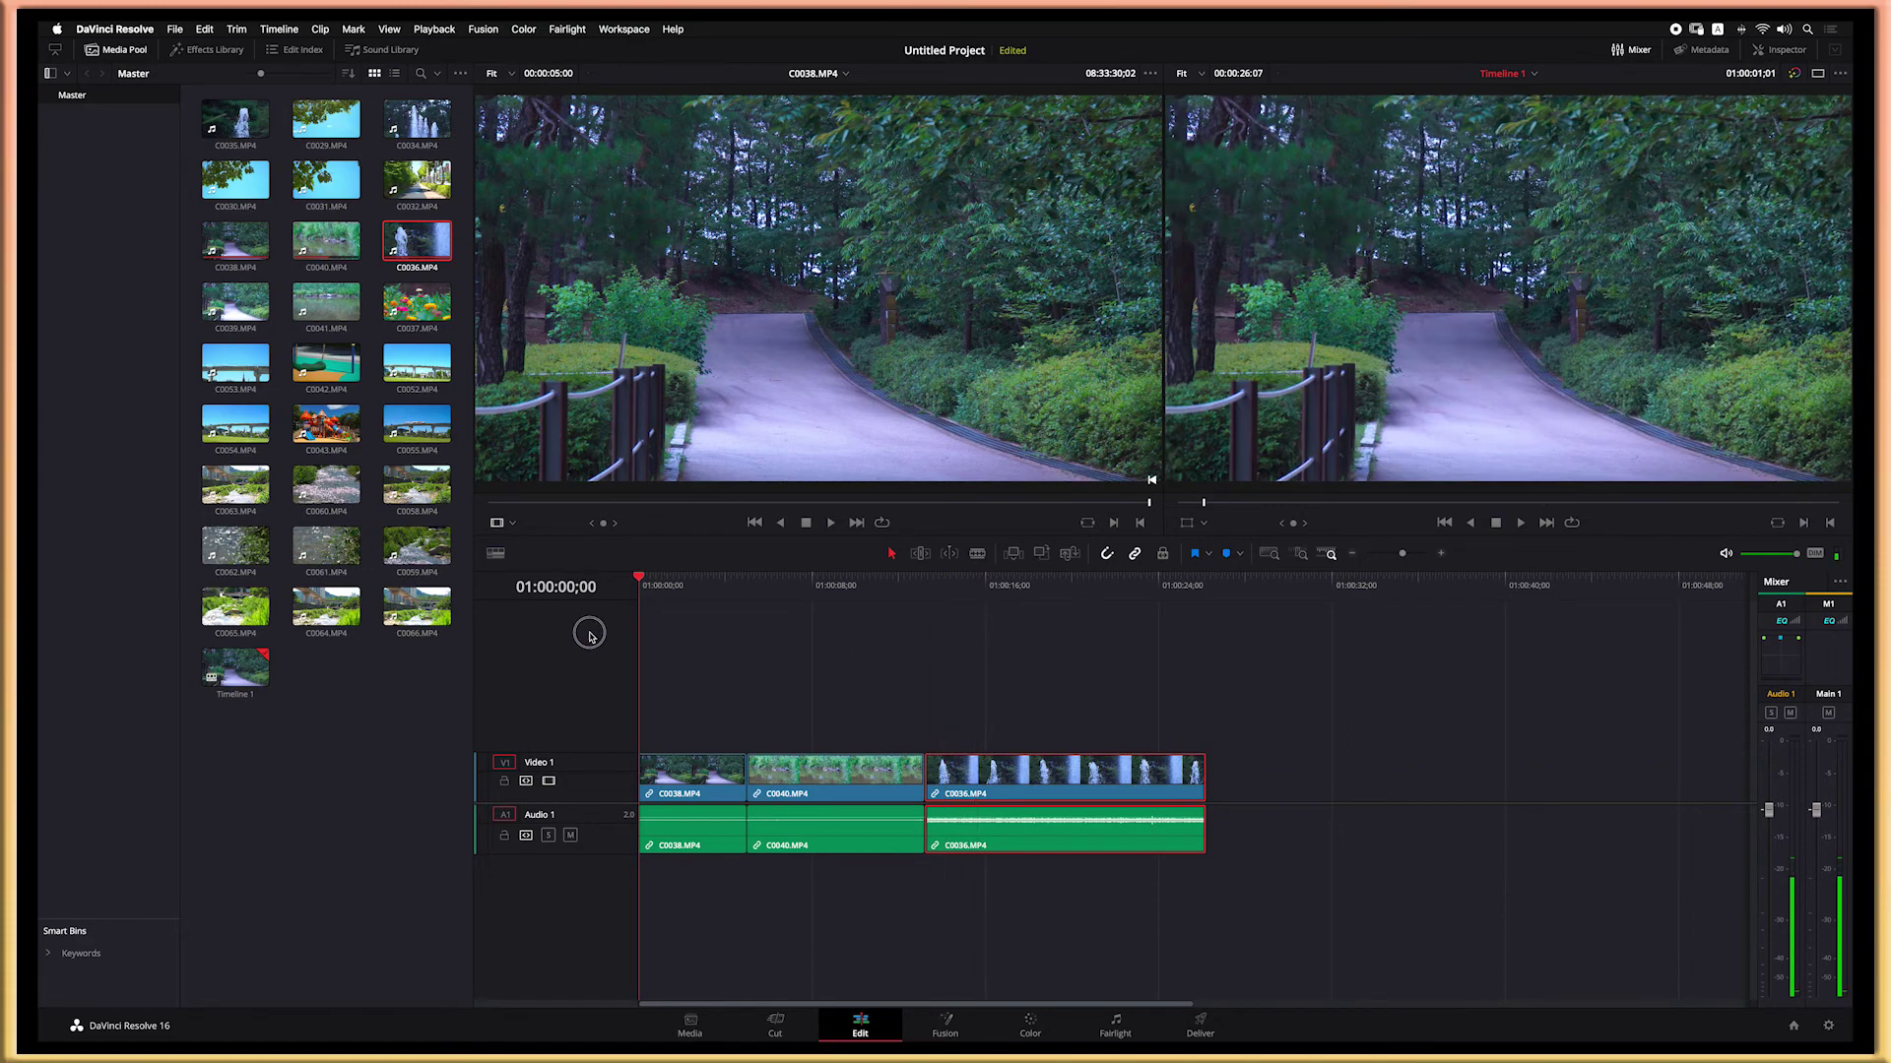
drag(736, 756, 1272, 785)
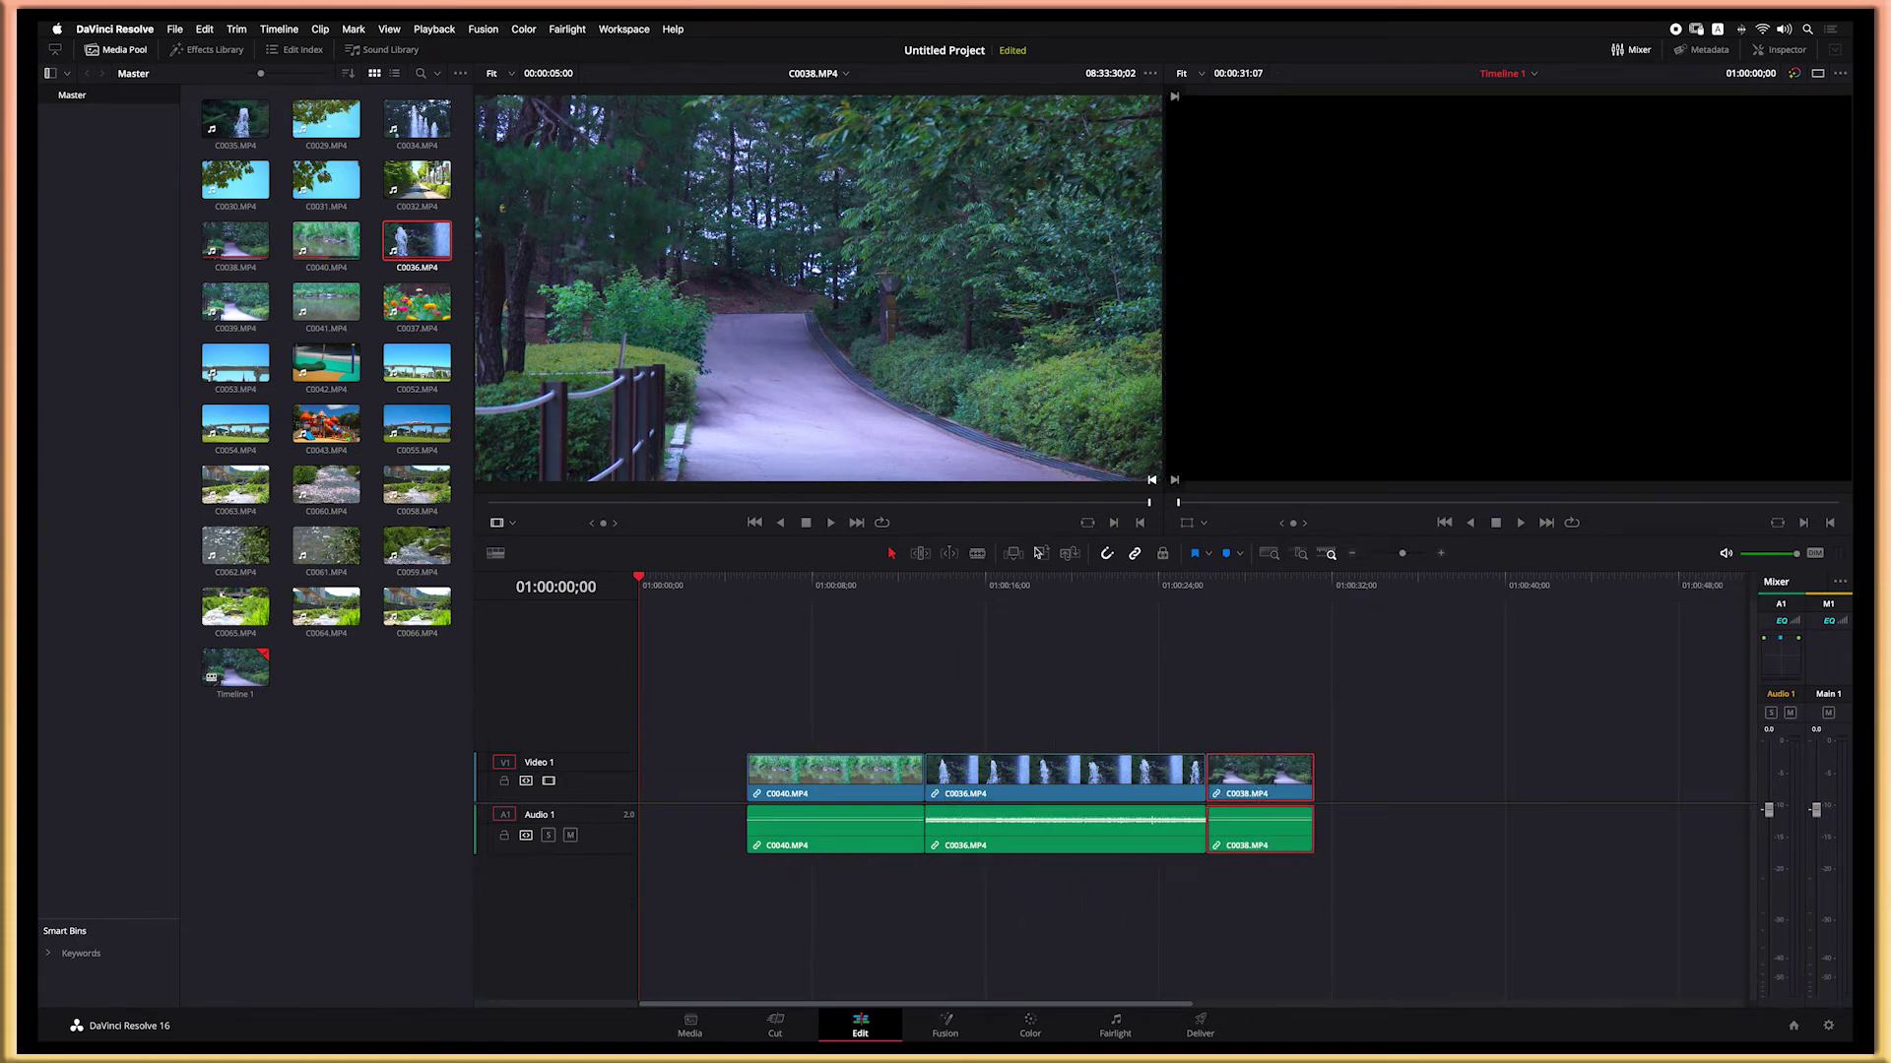
Step: Split C0036.MP4 at 01:00:18;19 with the Blade tool and return to selection mode
click(1044, 586)
click(1001, 718)
click(1044, 778)
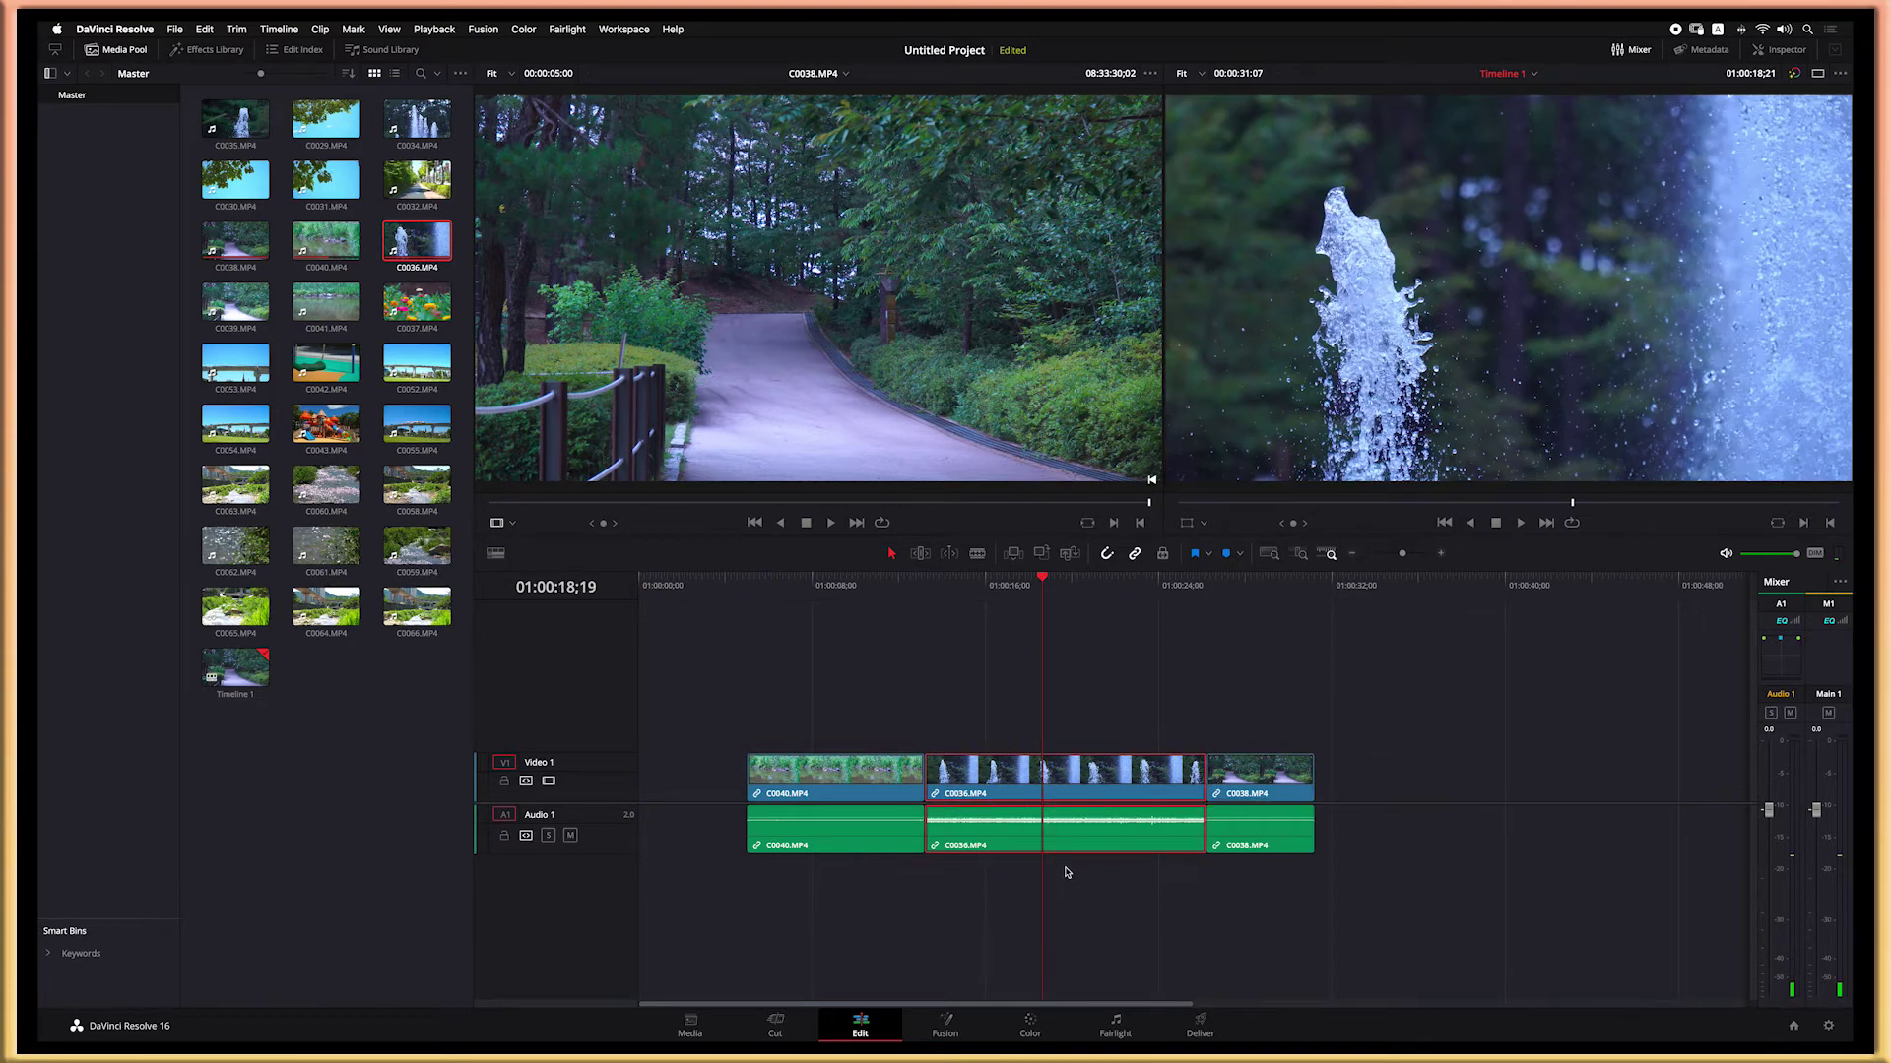
key(b)
click(1043, 785)
key(a)
Step: Delete the part of C0036.MP4 after the cut, leaving the gap in the timeline
click(1120, 785)
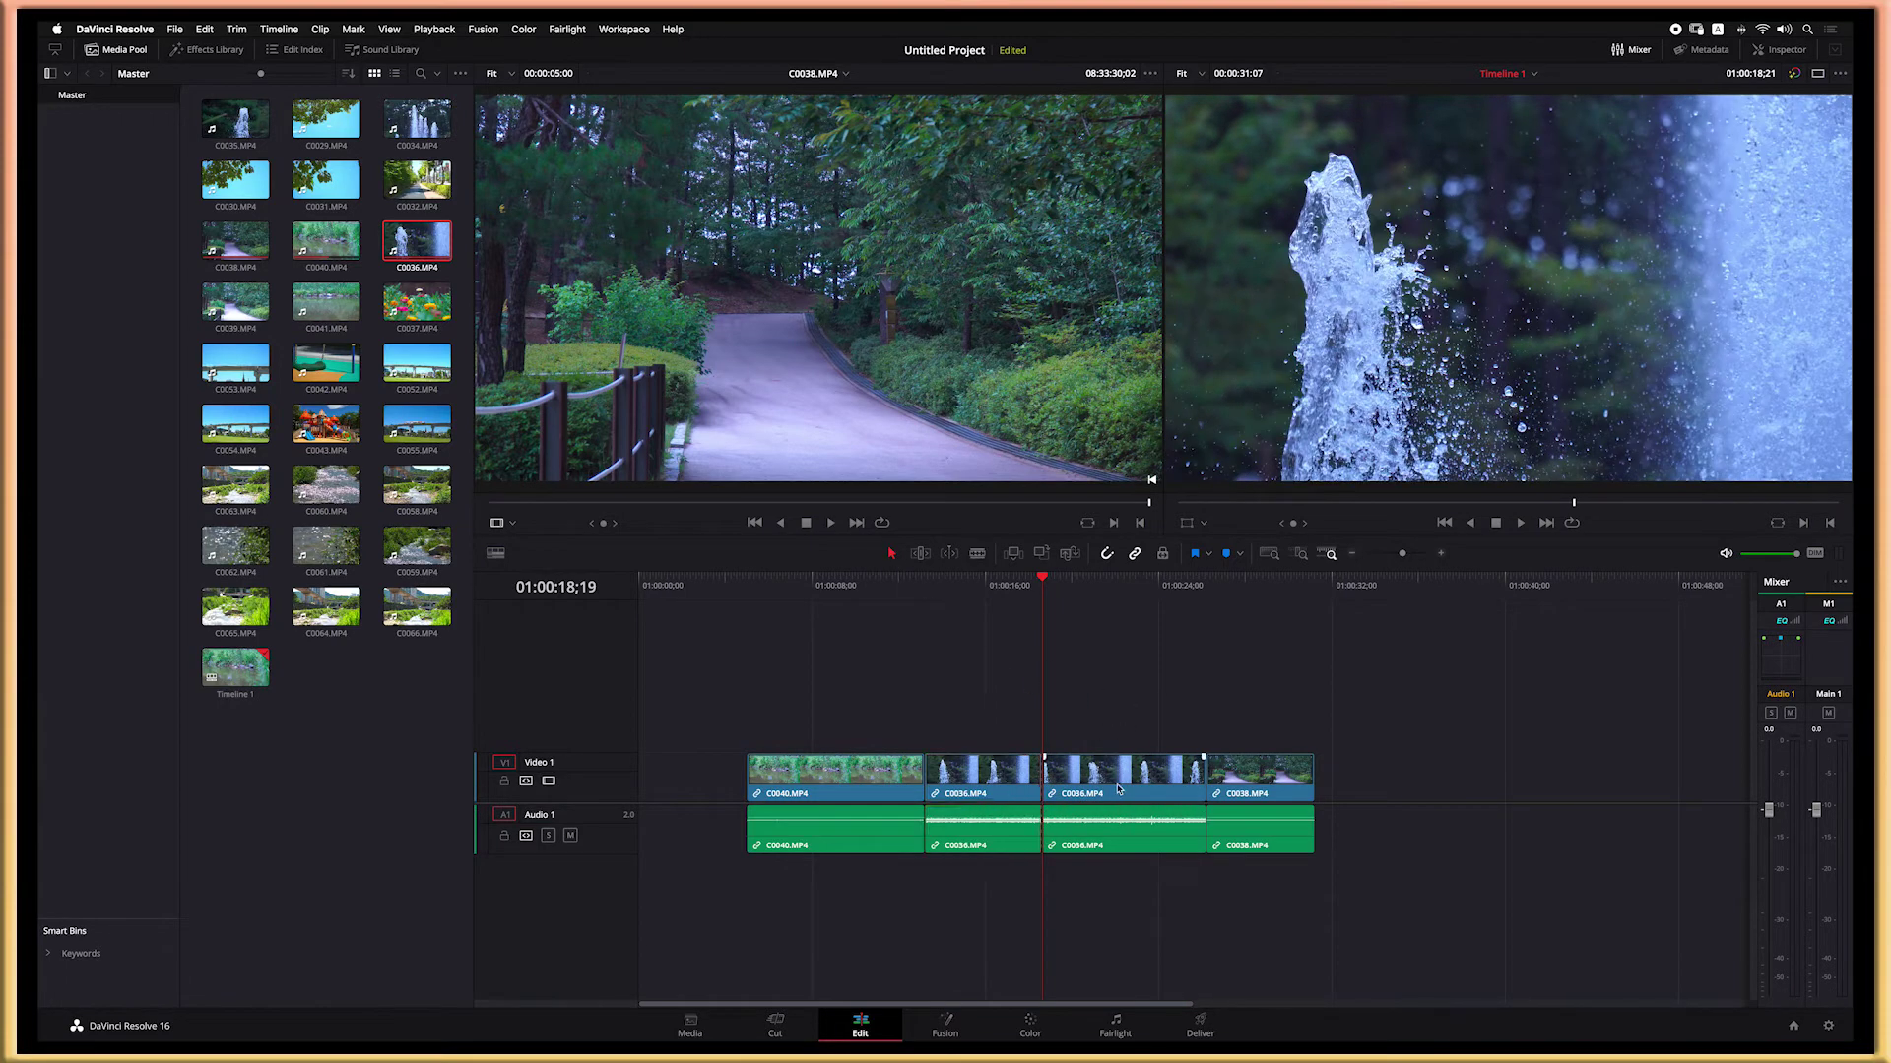
right_click(1115, 781)
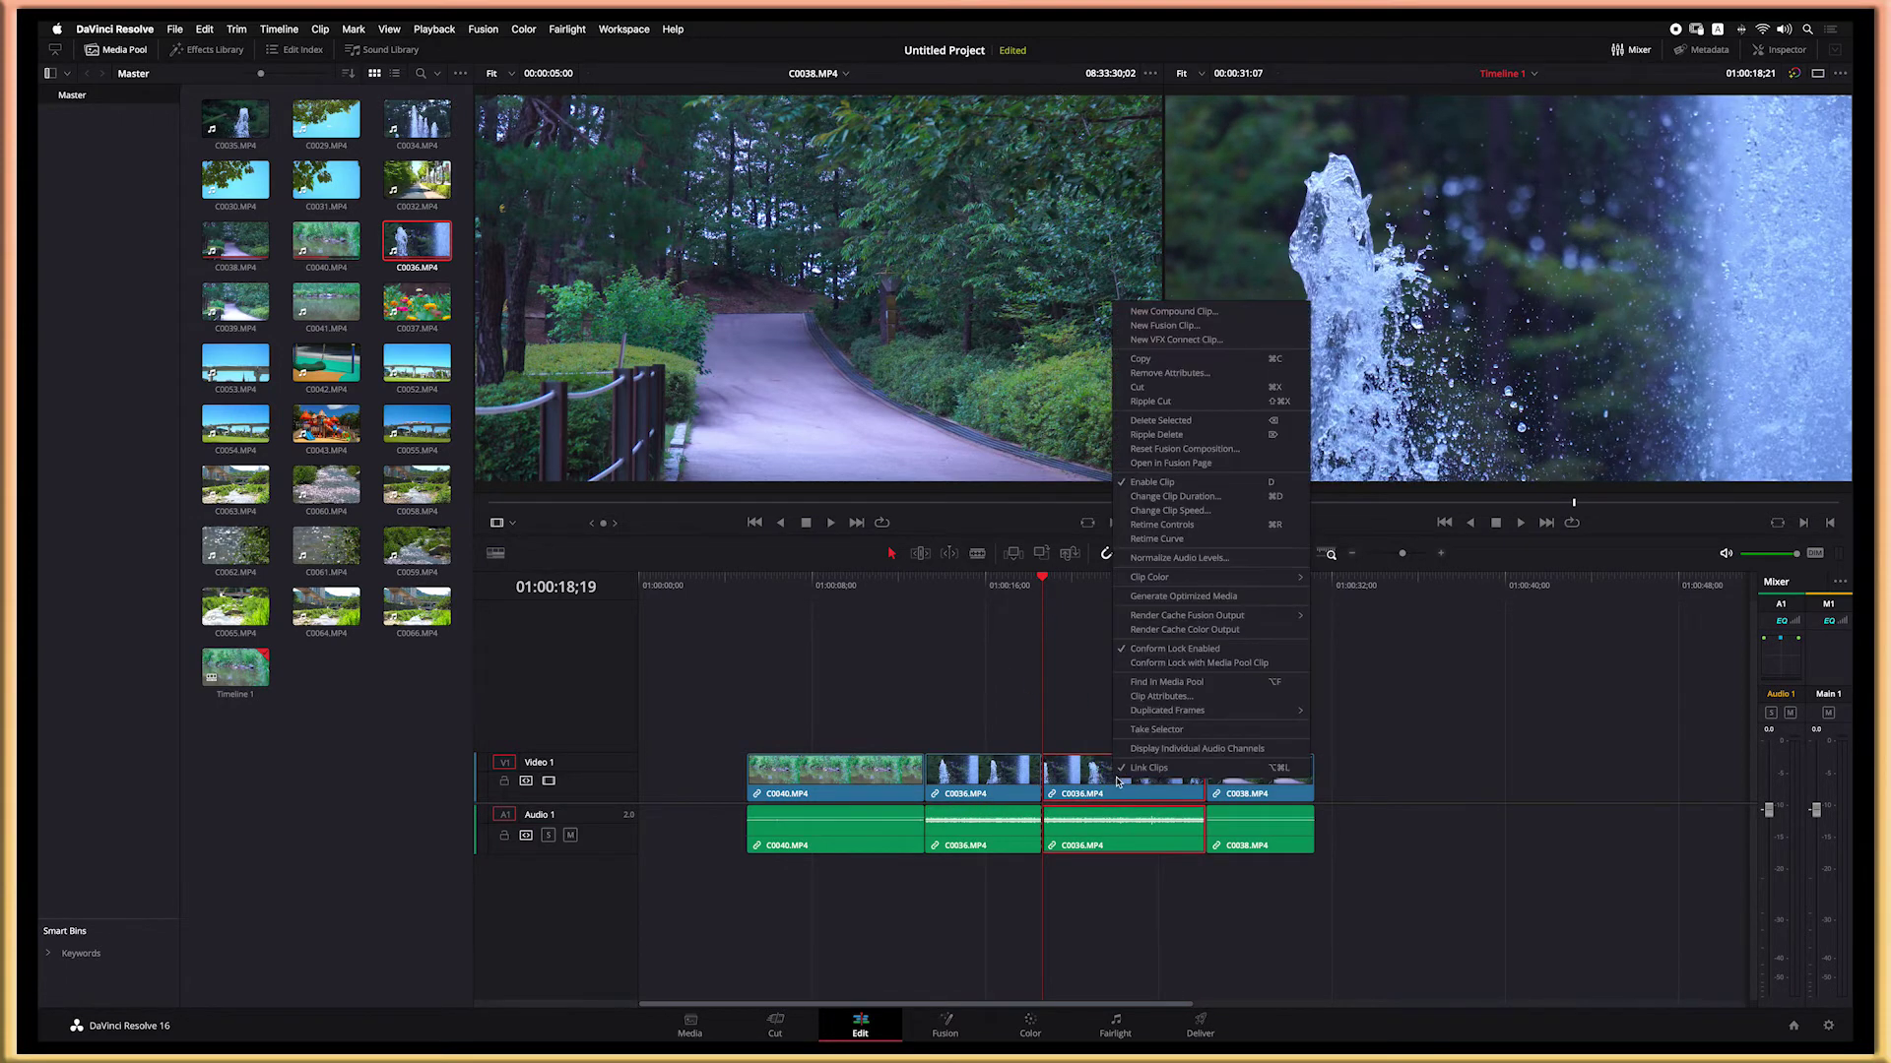
click(1175, 423)
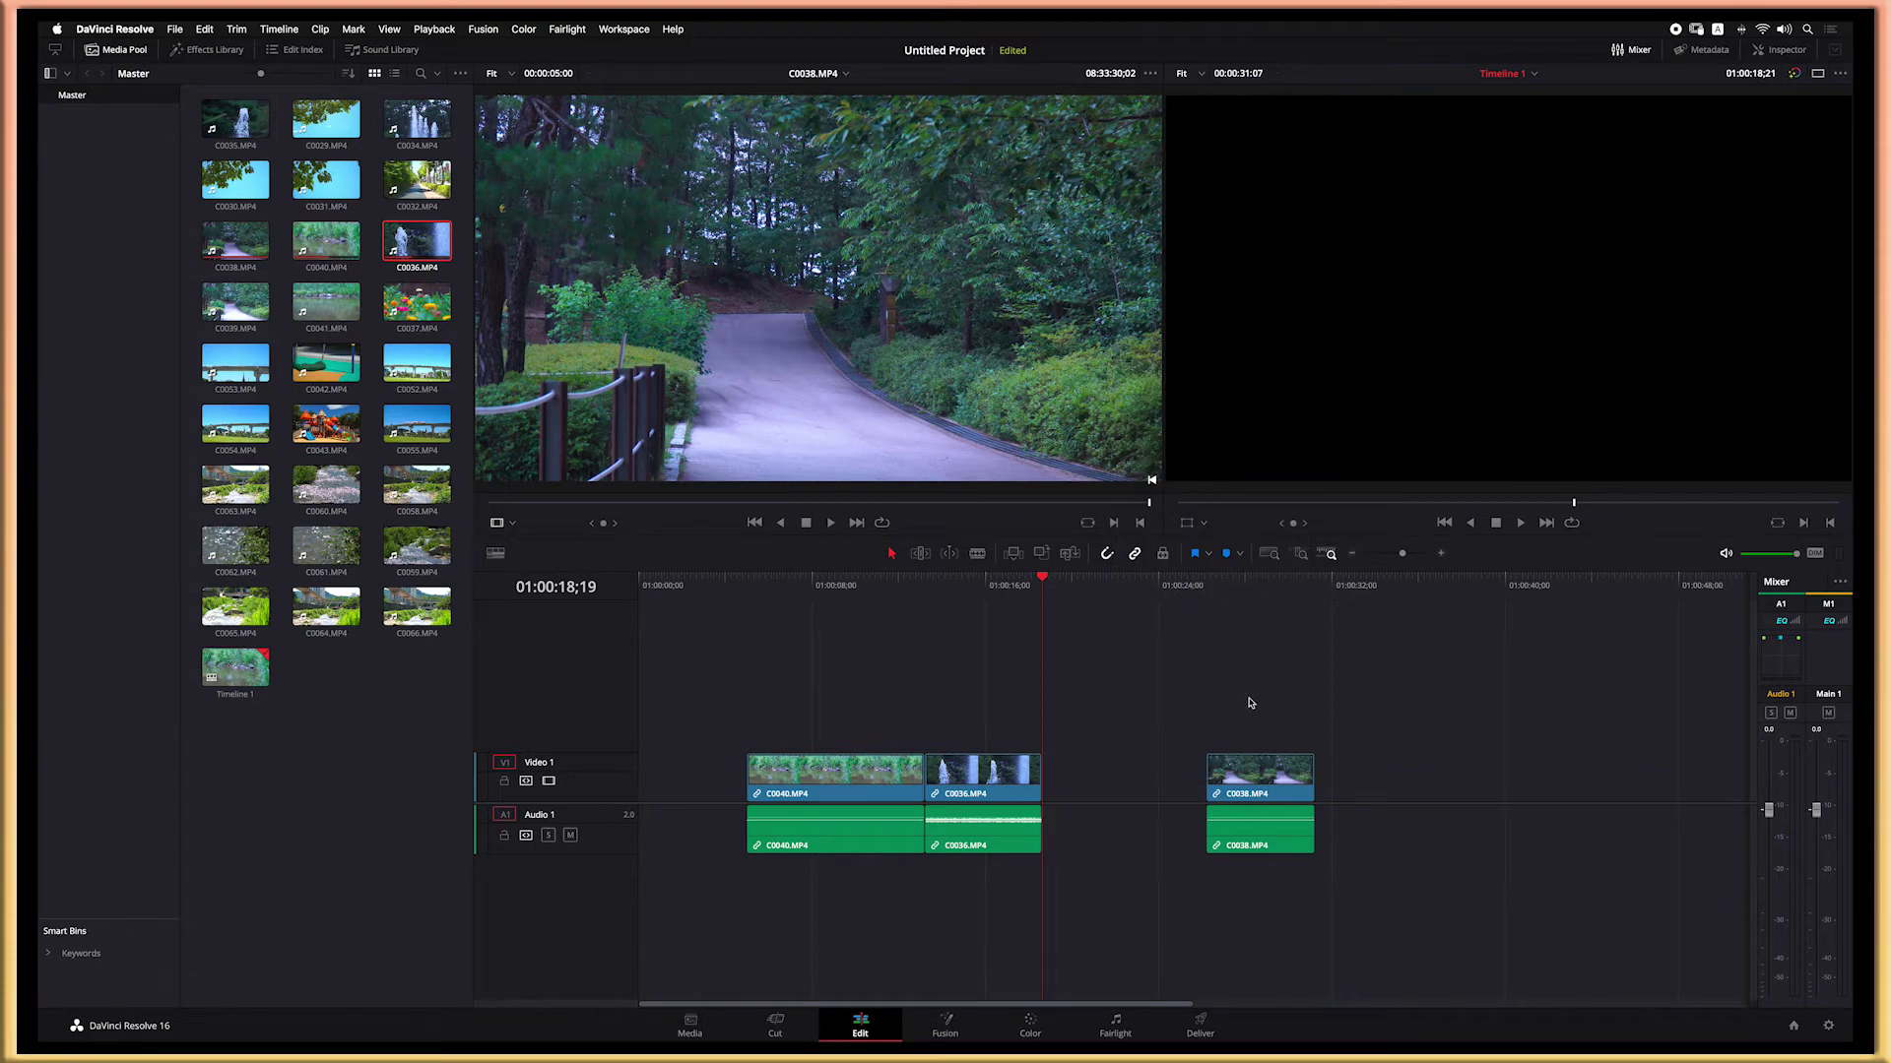
Step: Play the shortened end of C0036.MP4 and close the gap by moving C0038.MP4 against it
drag(1044, 581, 993, 579)
key(space)
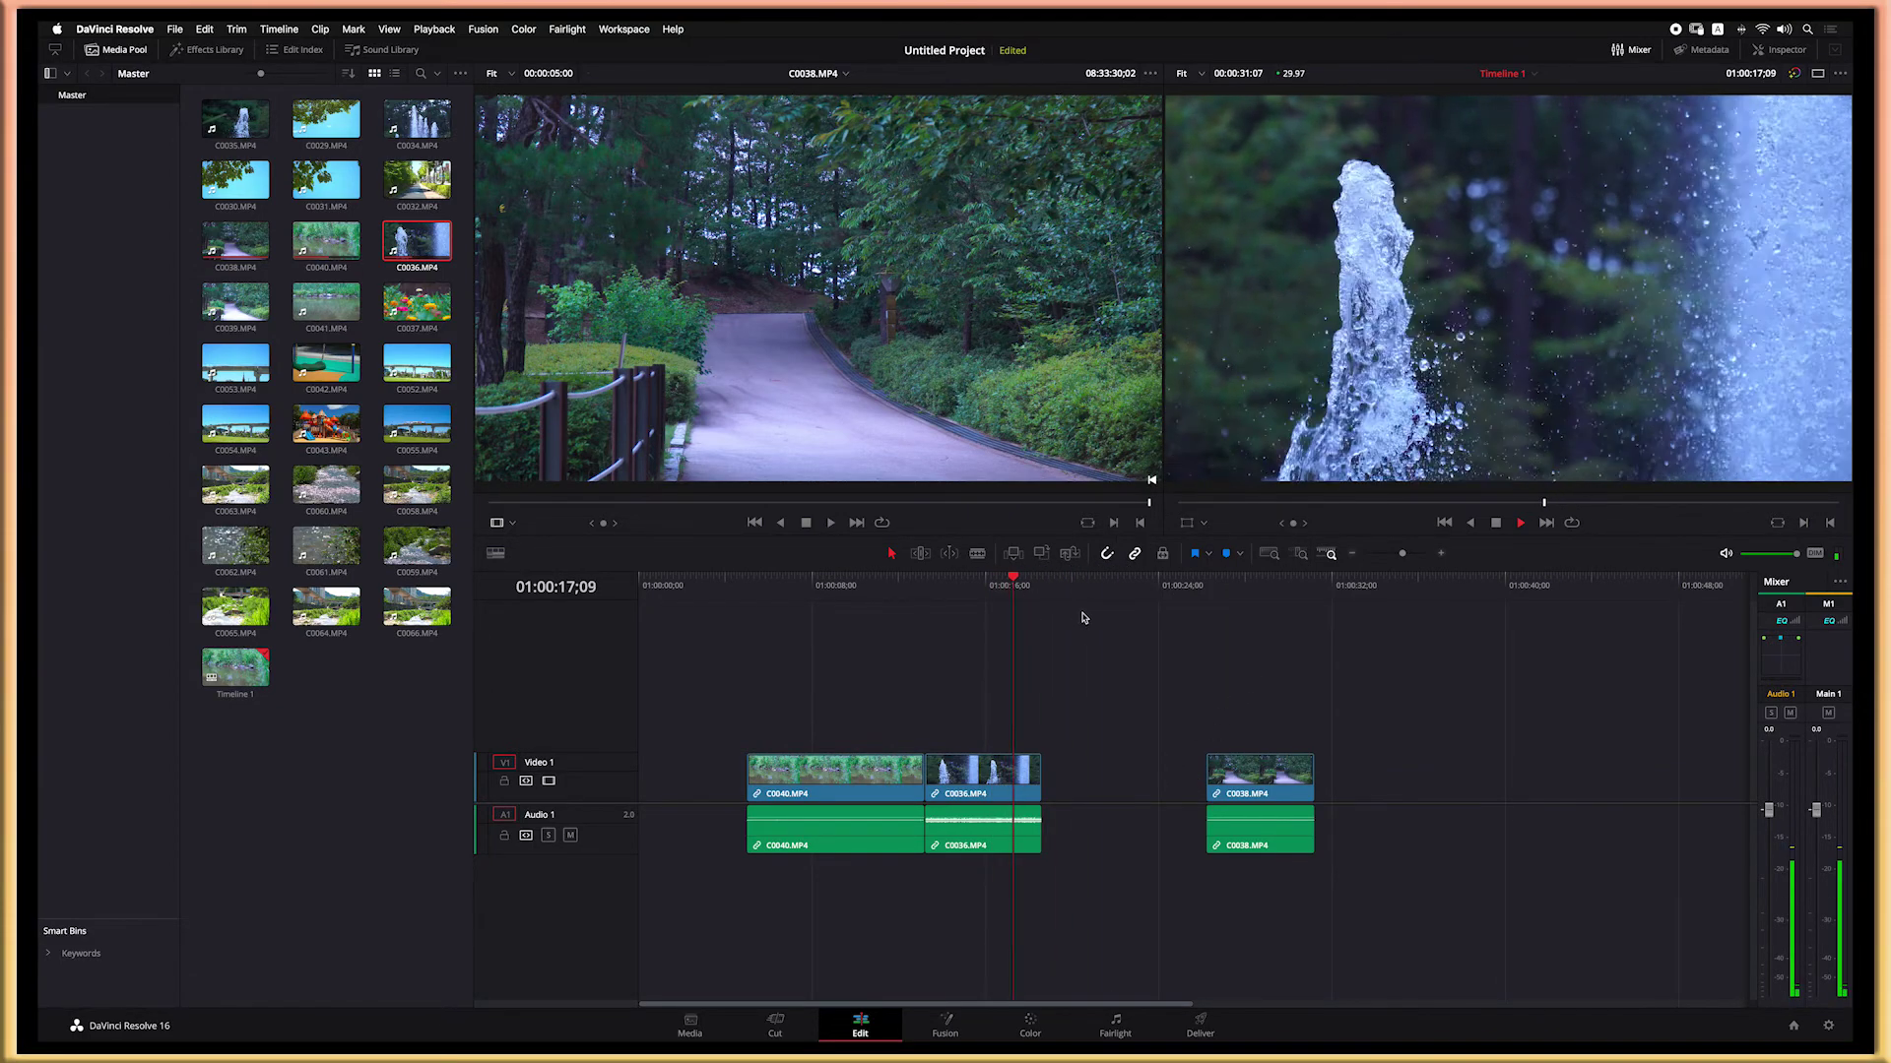
key(space)
click(1259, 780)
drag(1258, 780, 1093, 780)
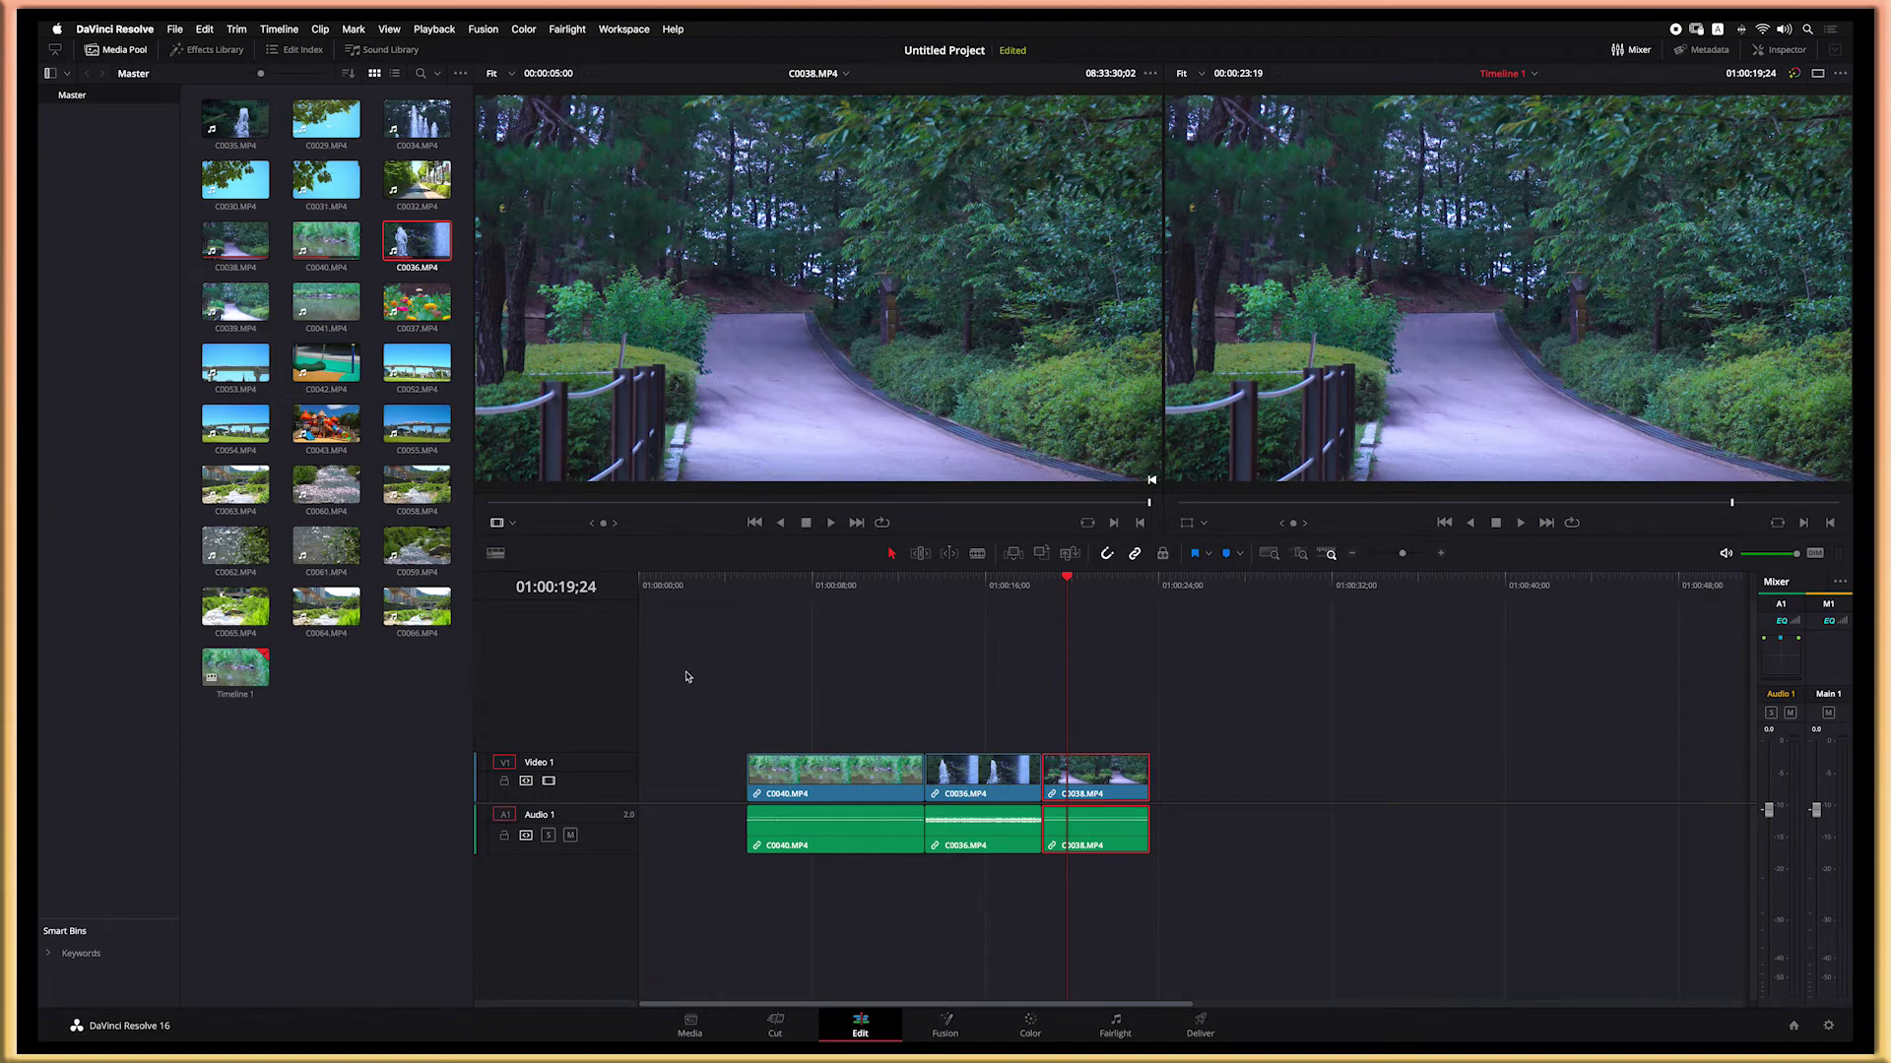
Step: Delete the empty gap before C0040.MP4 so the sequence starts at zero, and return the playhead to the beginning
click(681, 774)
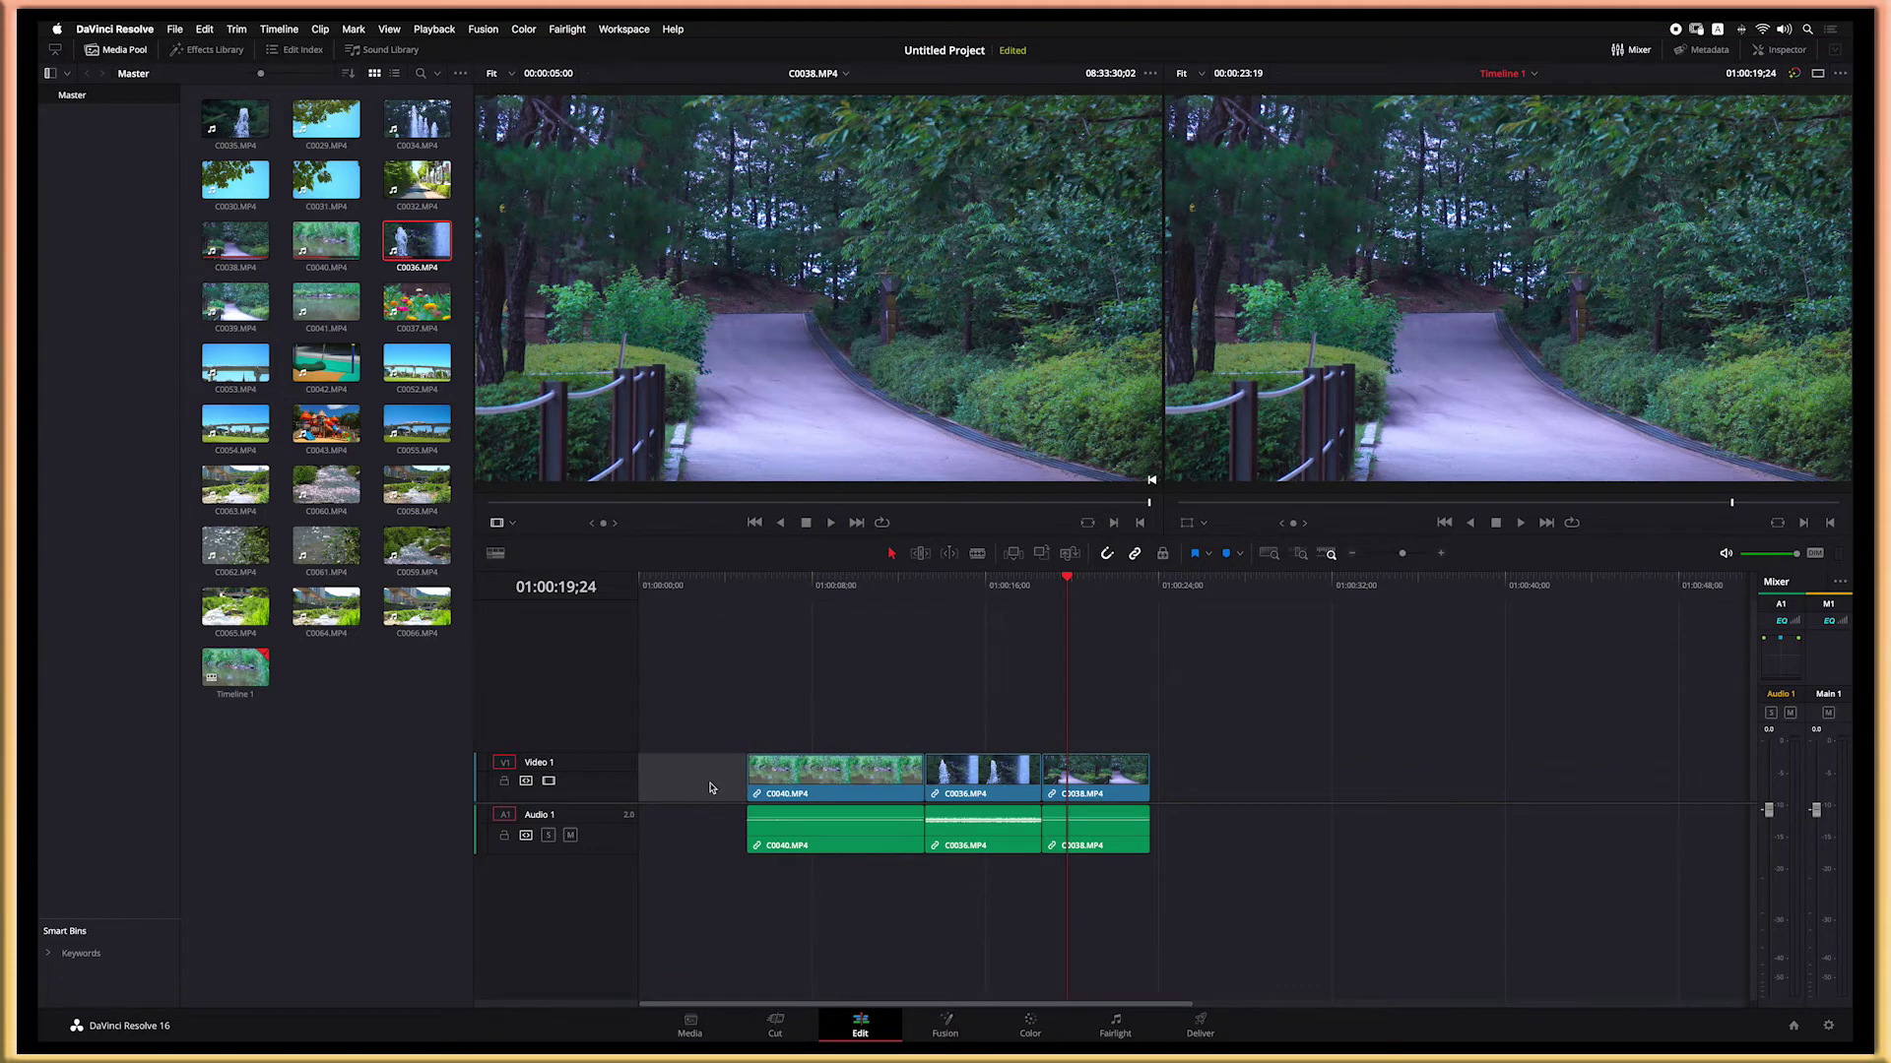
key(Delete)
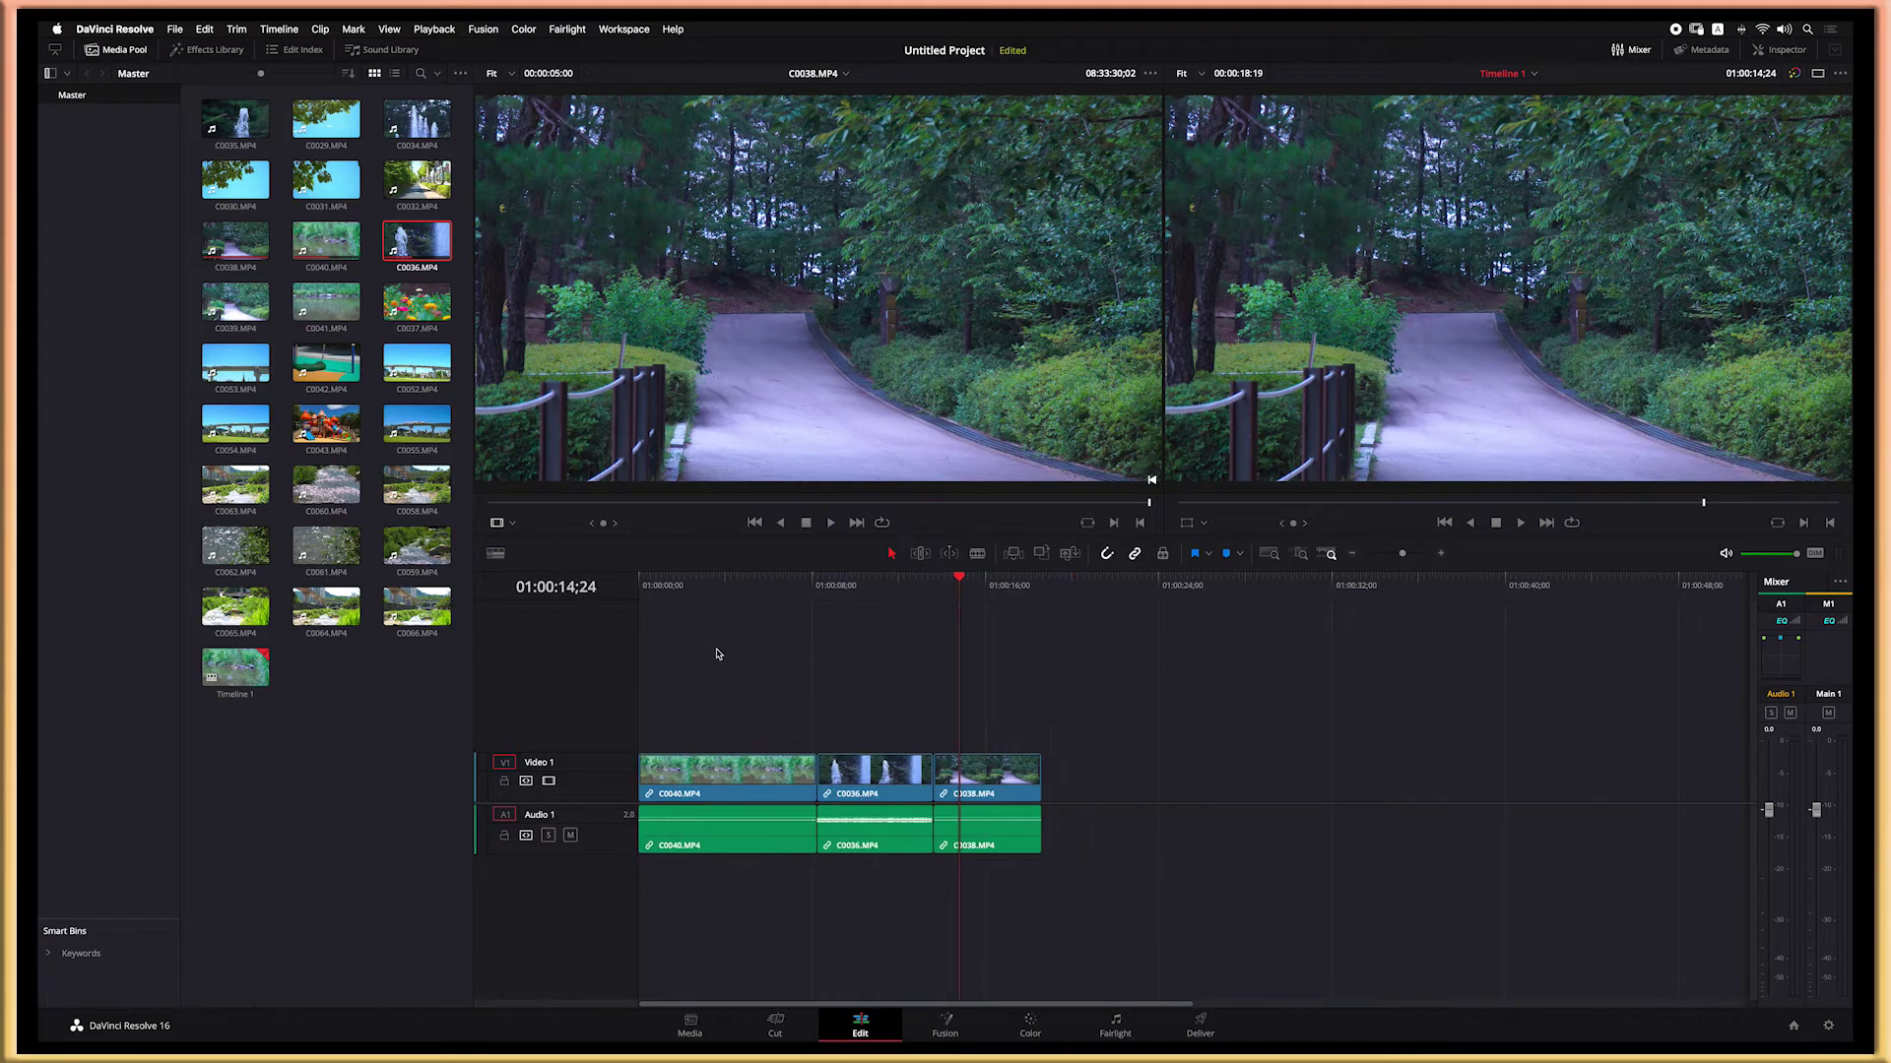
key(Home)
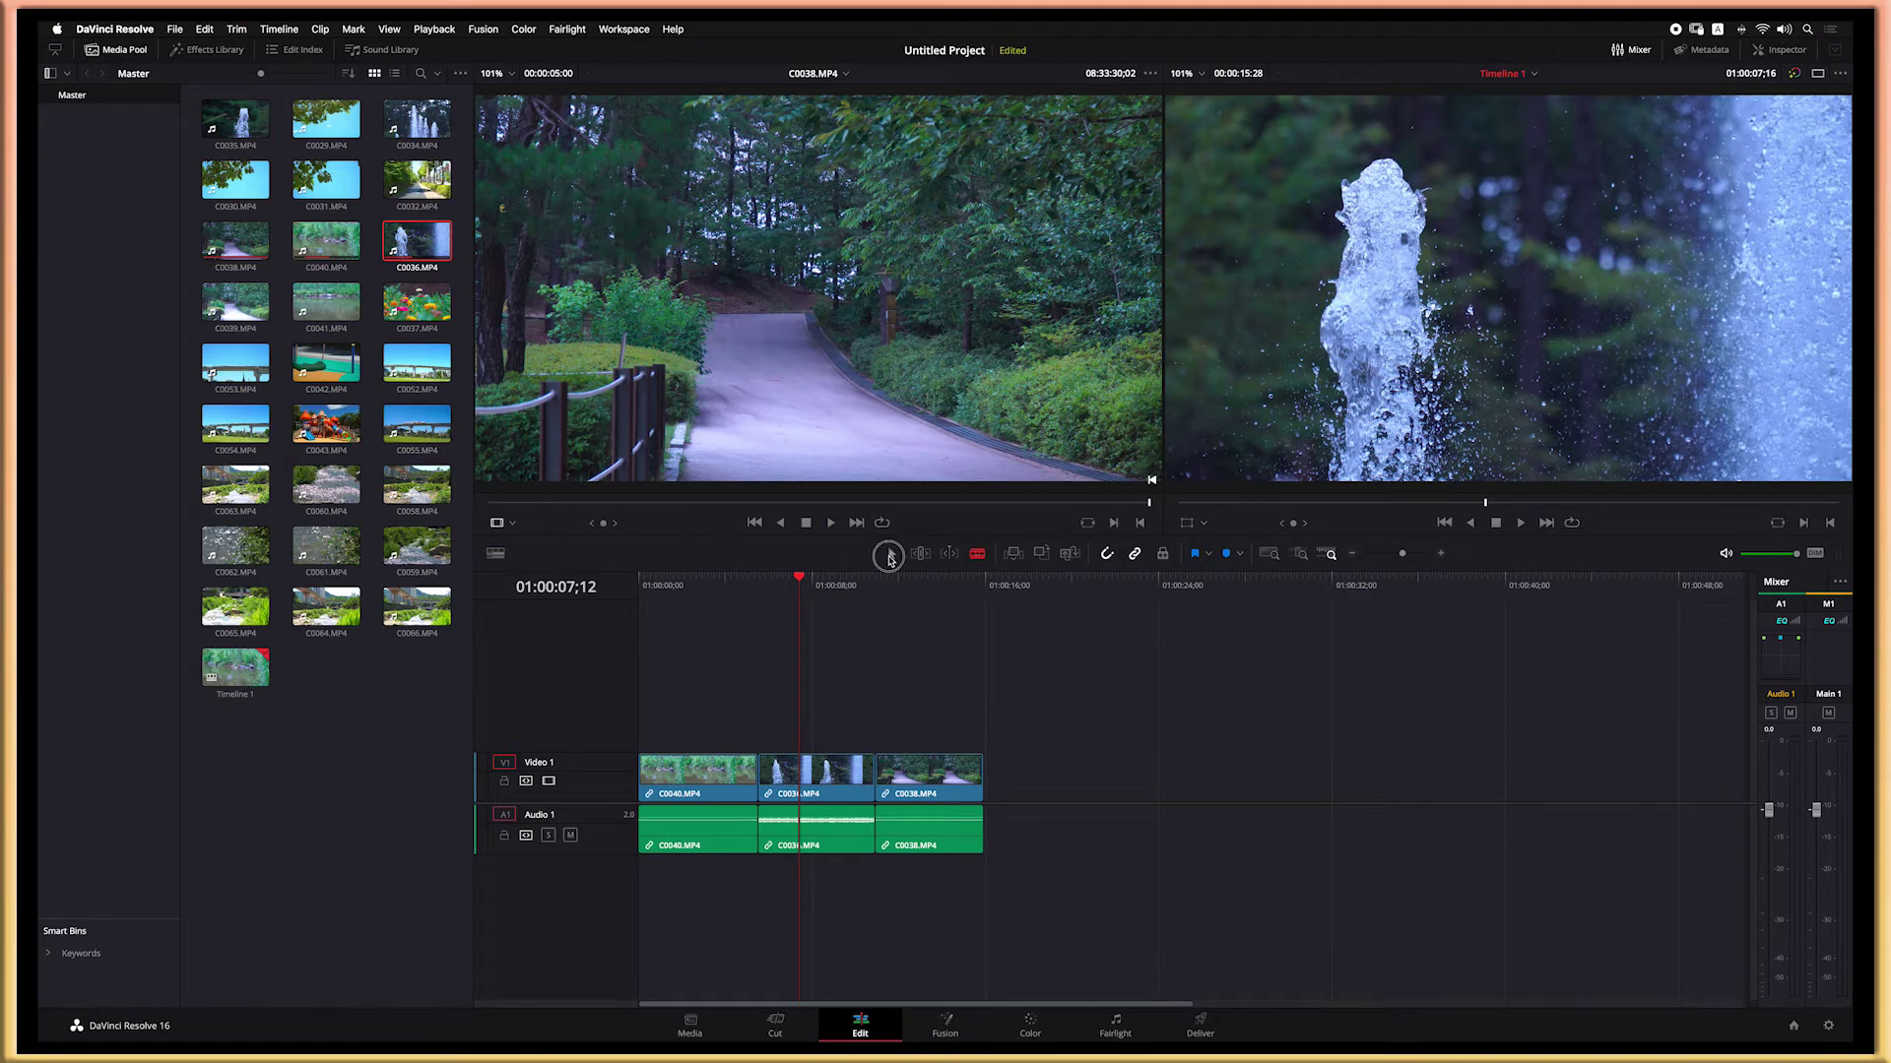
Step: Place the playhead at 01:00:07;06 and switch from selection mode to the Blade tool and back without cutting
click(794, 583)
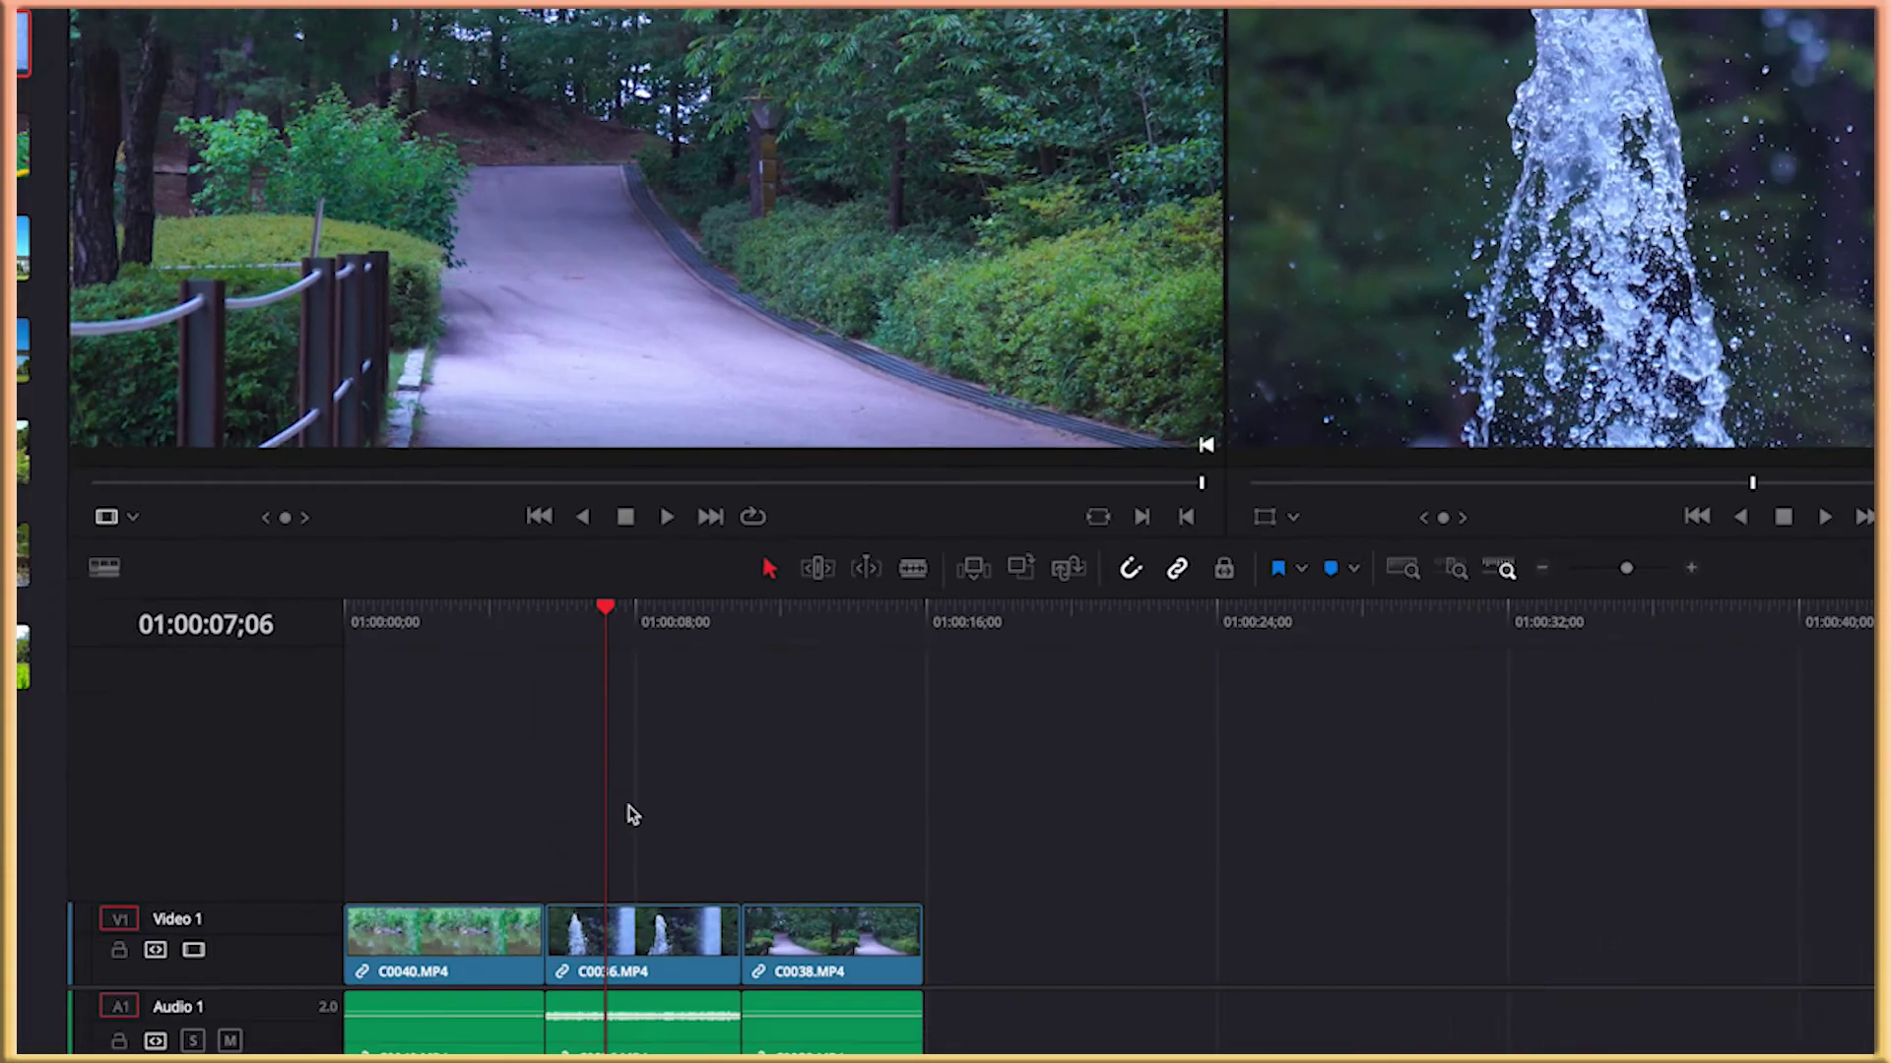
key(a)
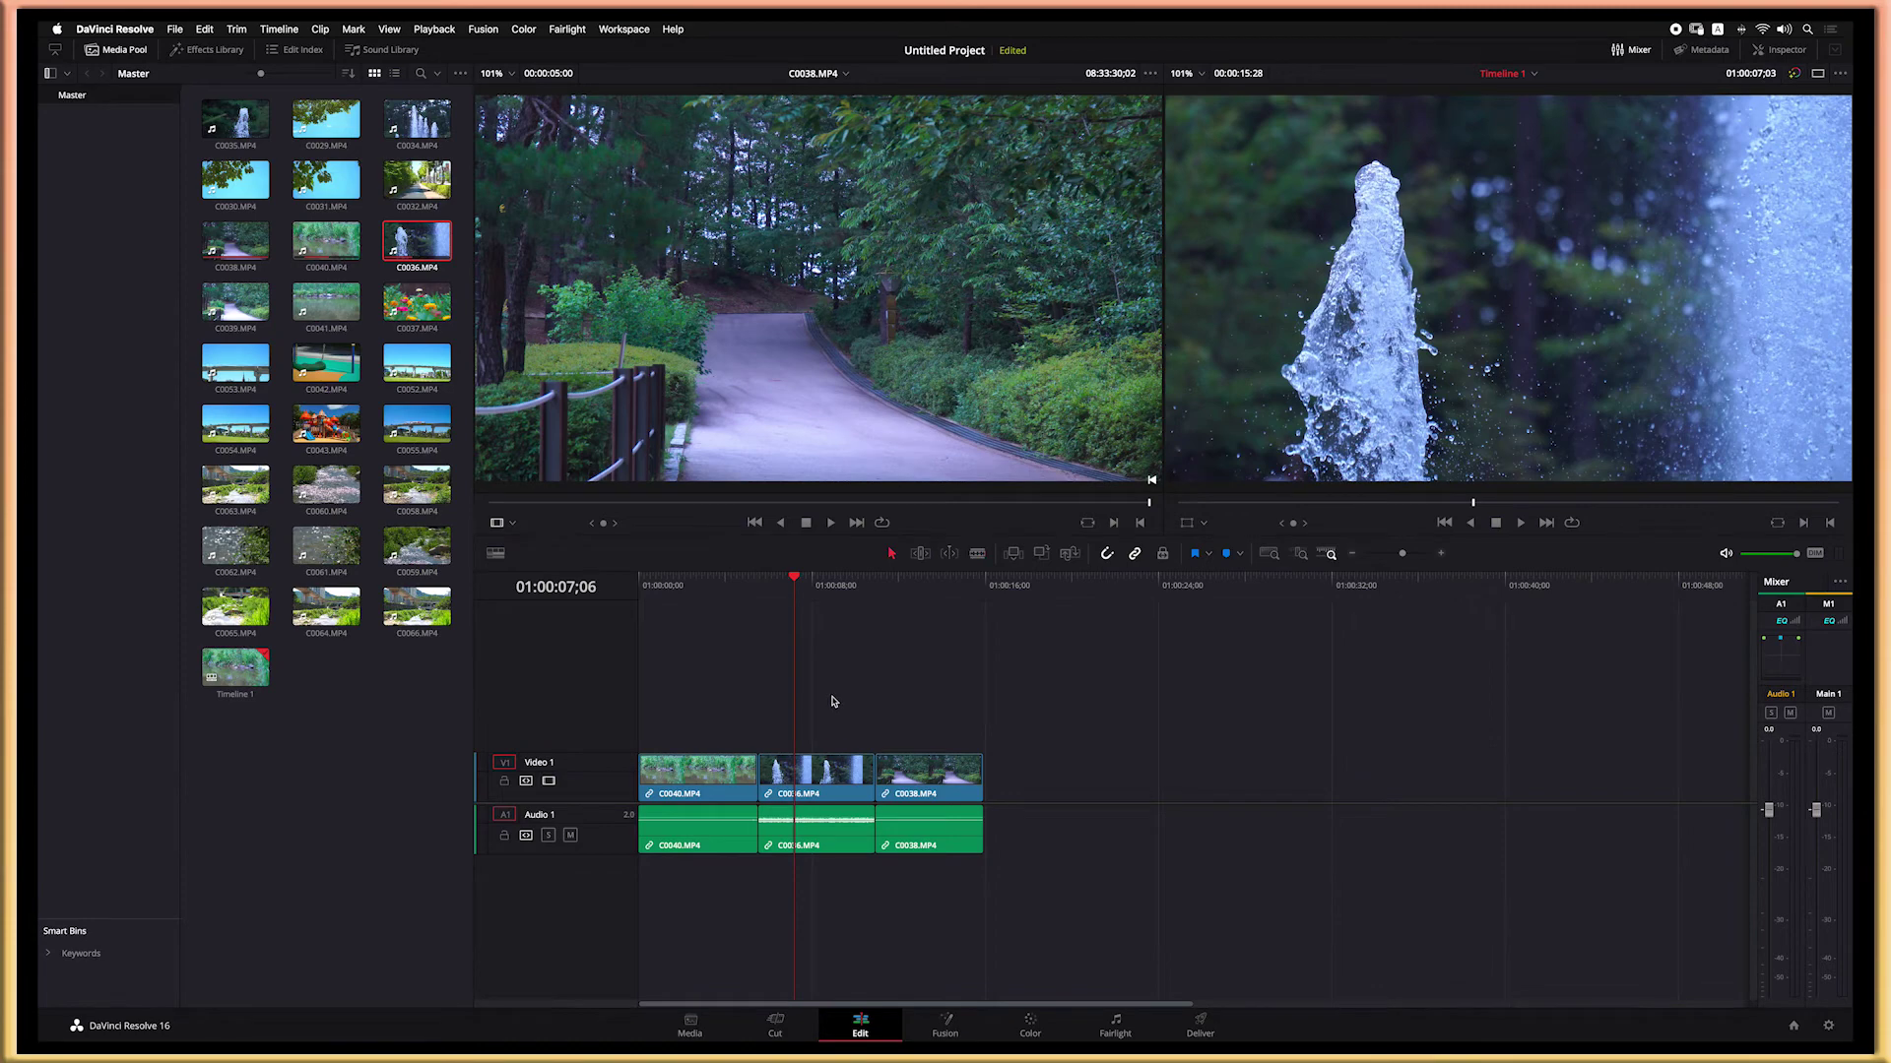
key(b)
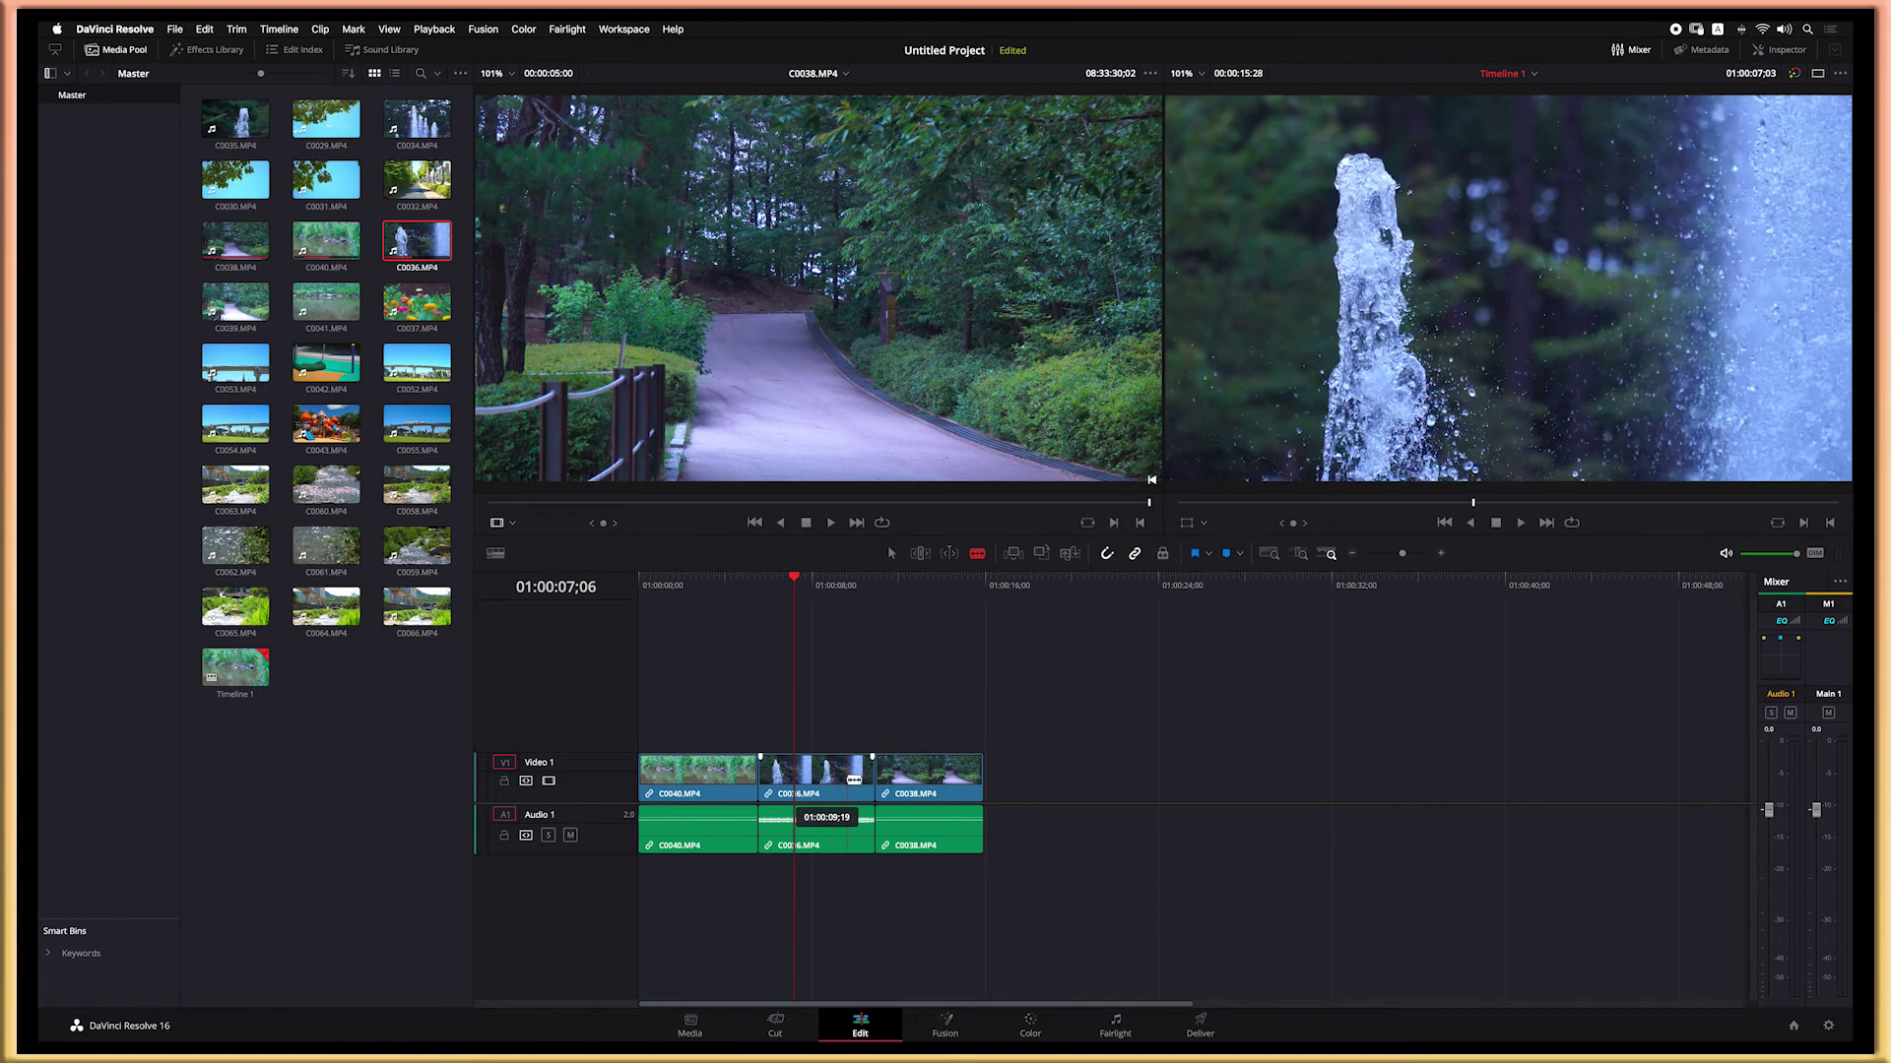
key(a)
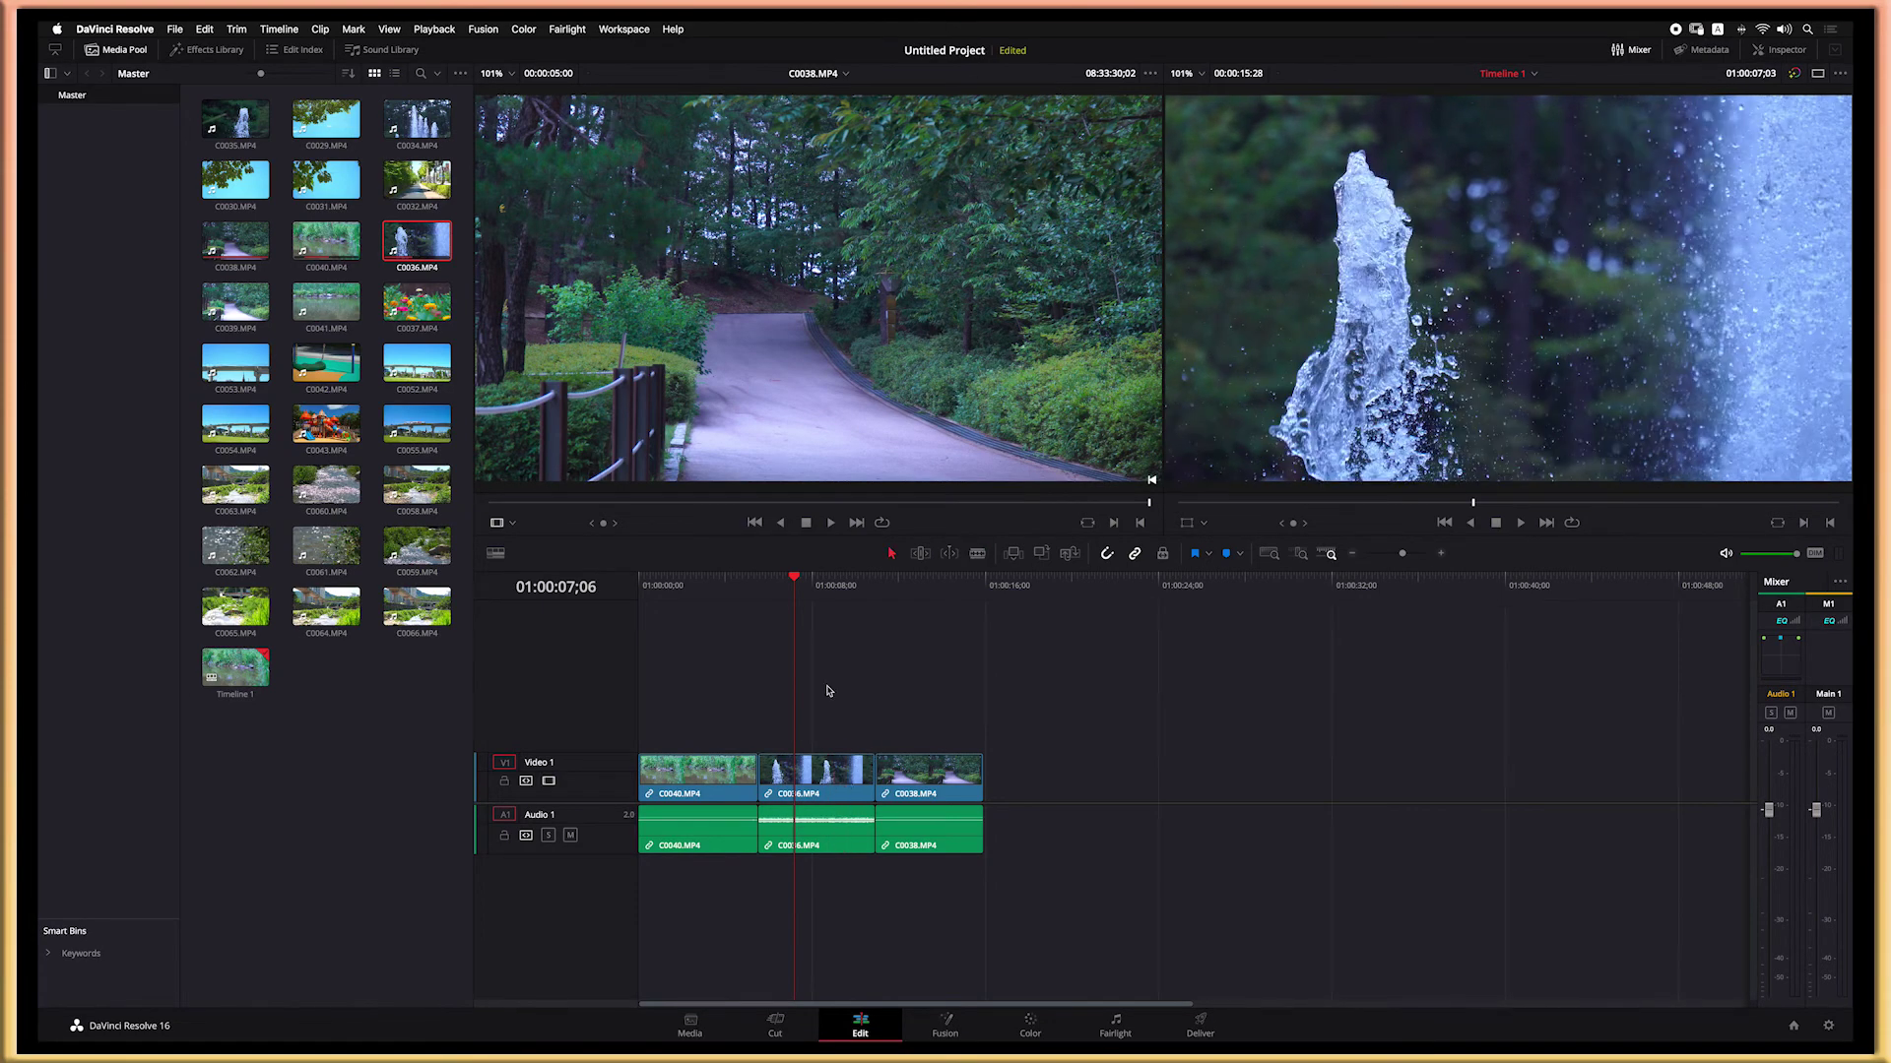
Step: Place the playhead at 01:00:08;12 and move C0036.MP4 straight up onto a new Video 2 track
click(819, 588)
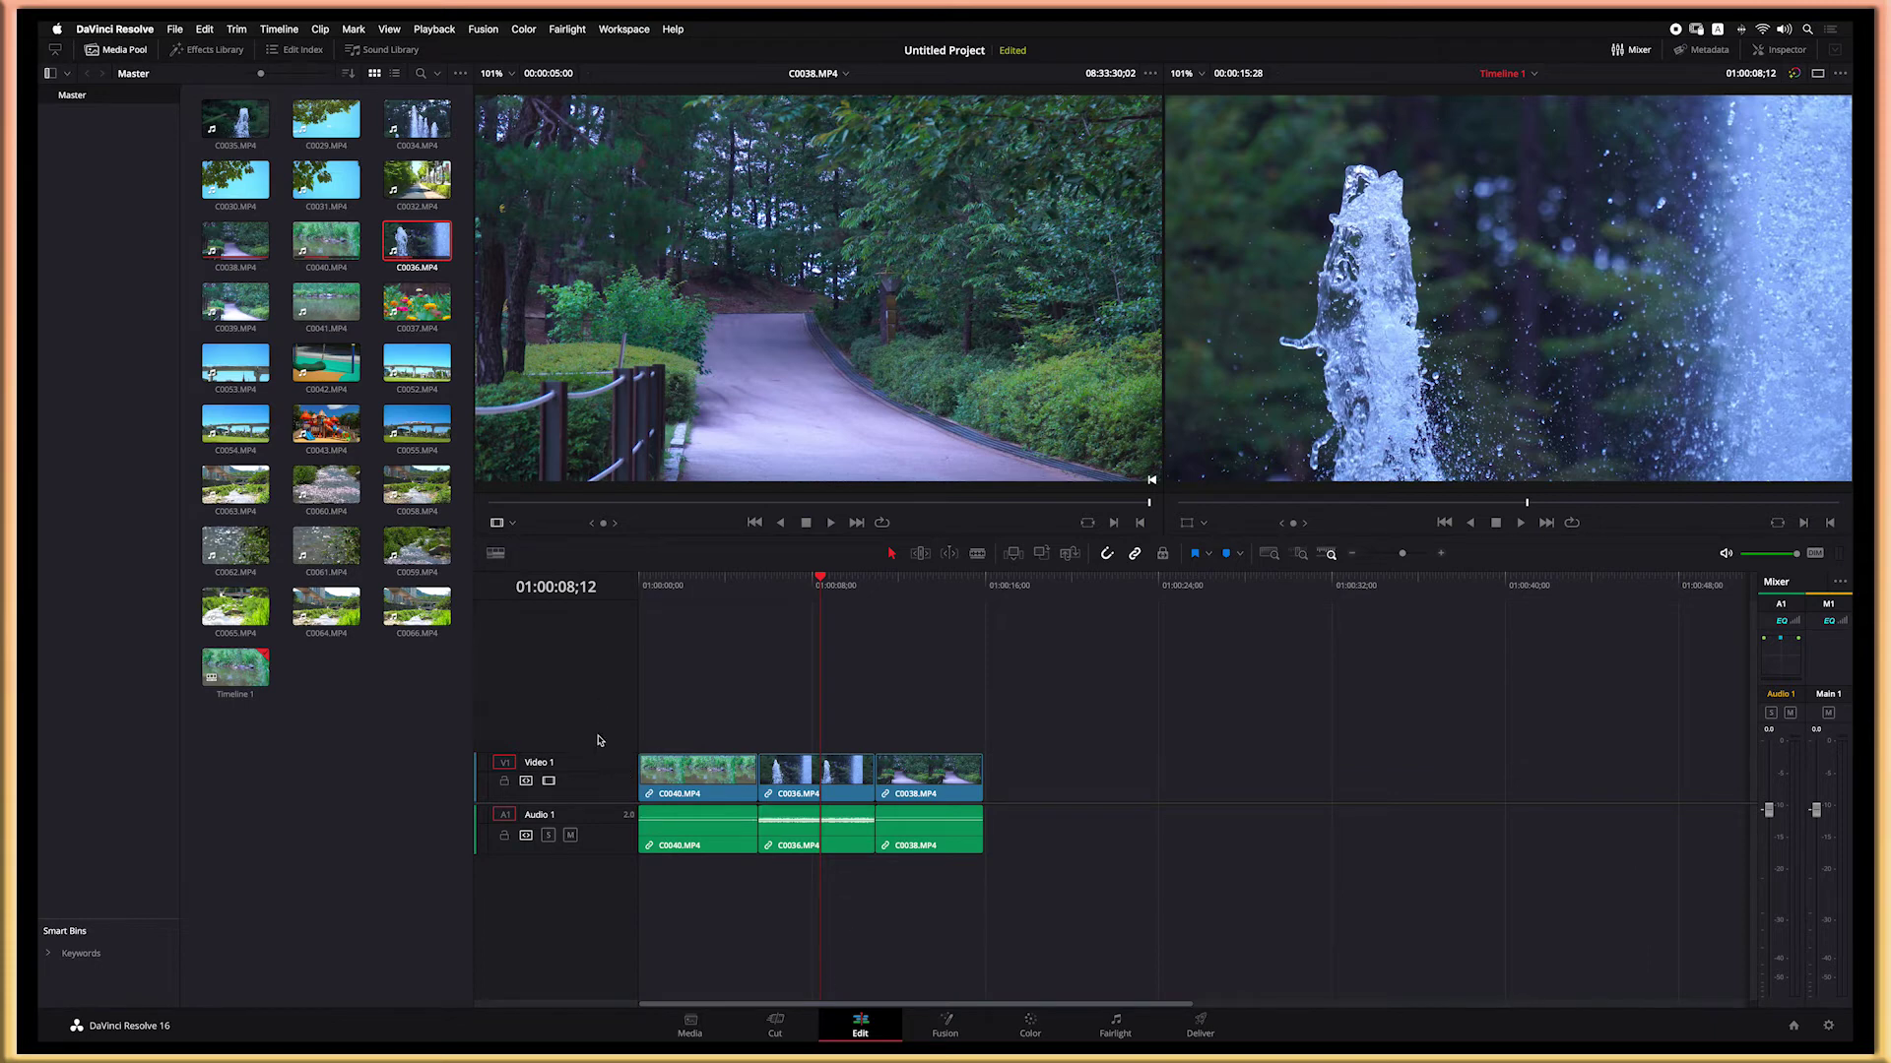
right_click(581, 716)
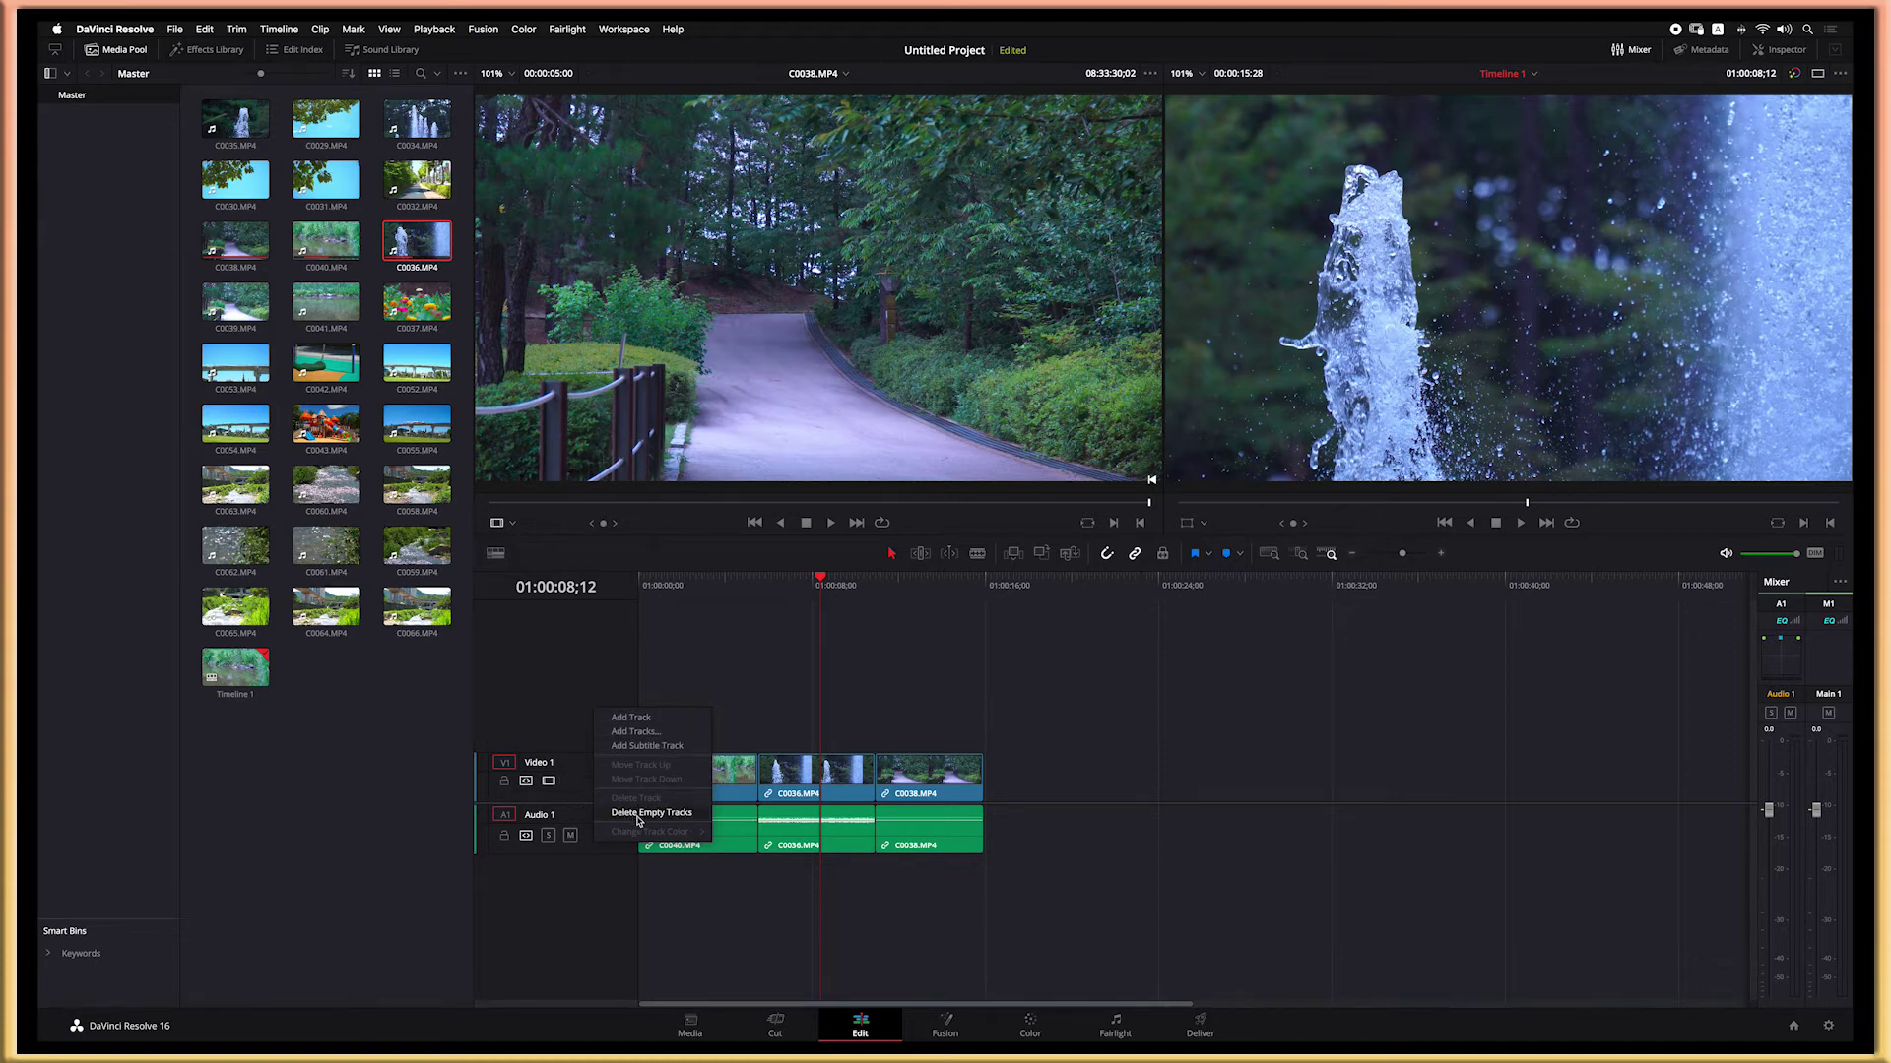
click(806, 805)
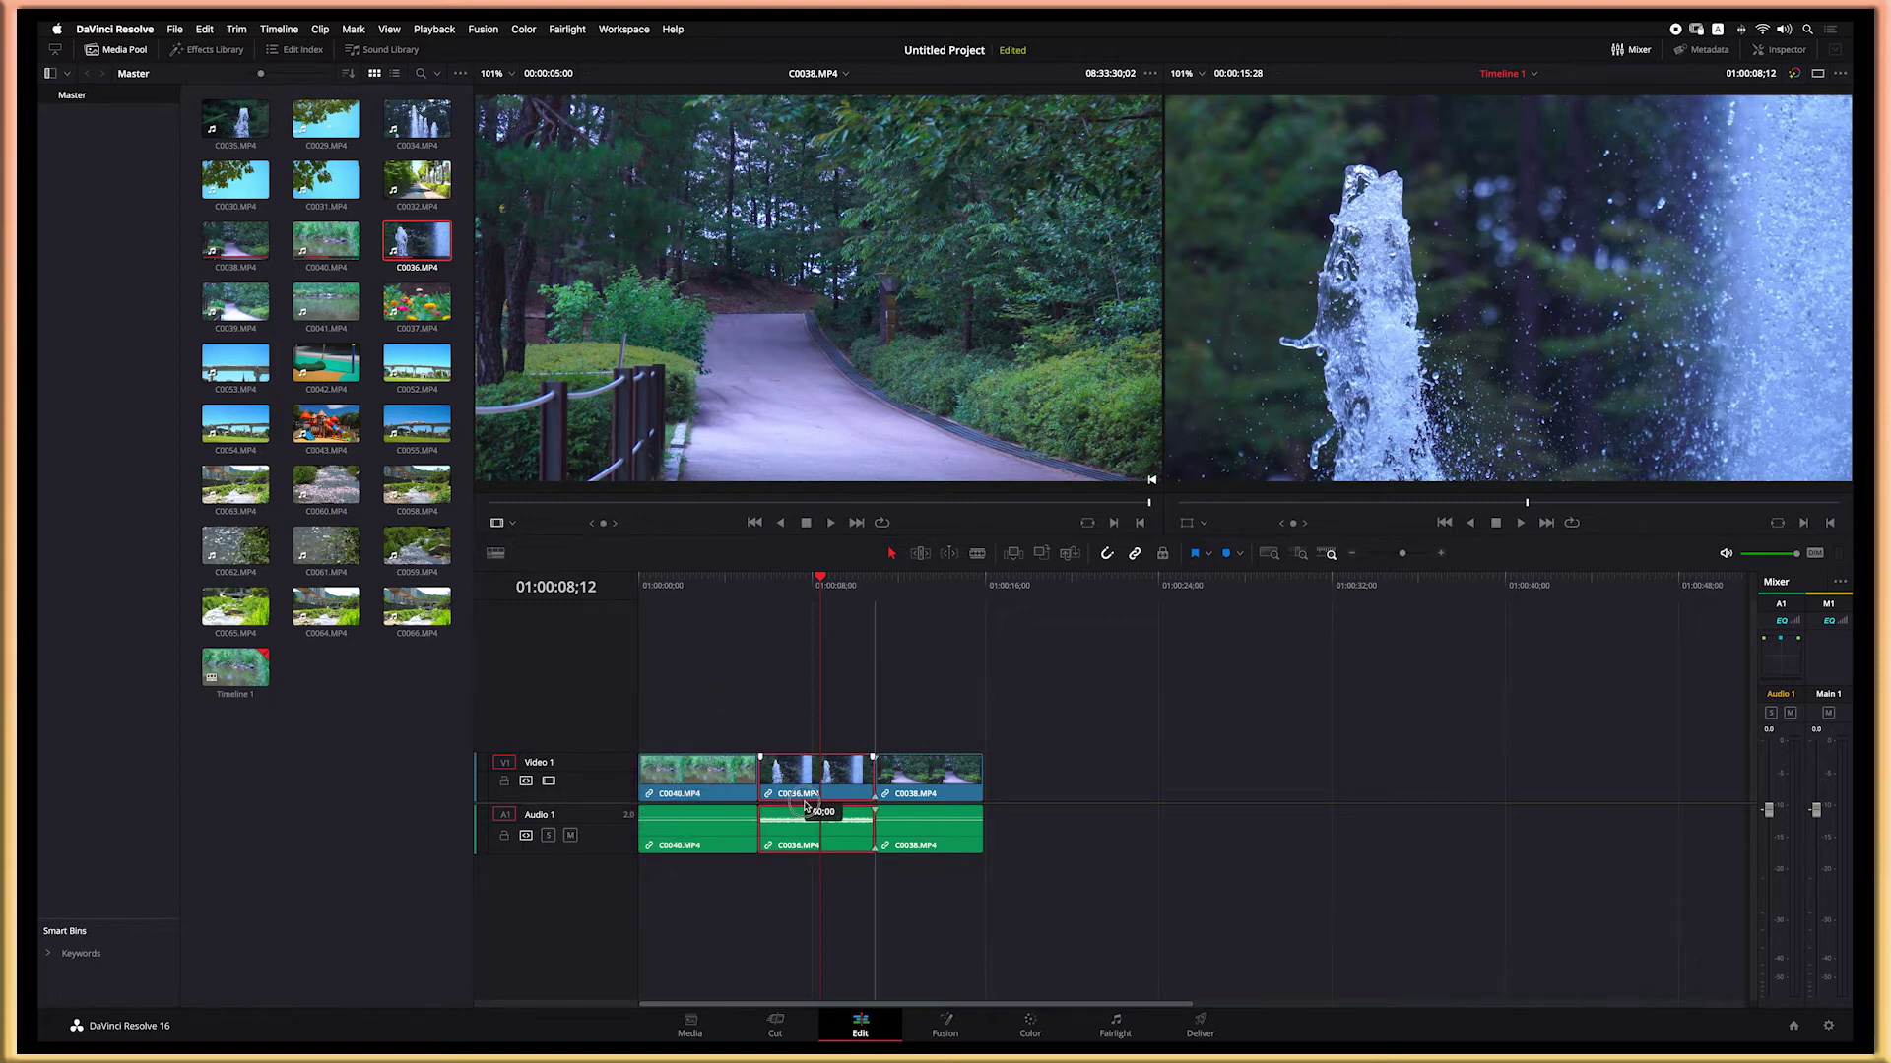
drag(794, 775, 836, 730)
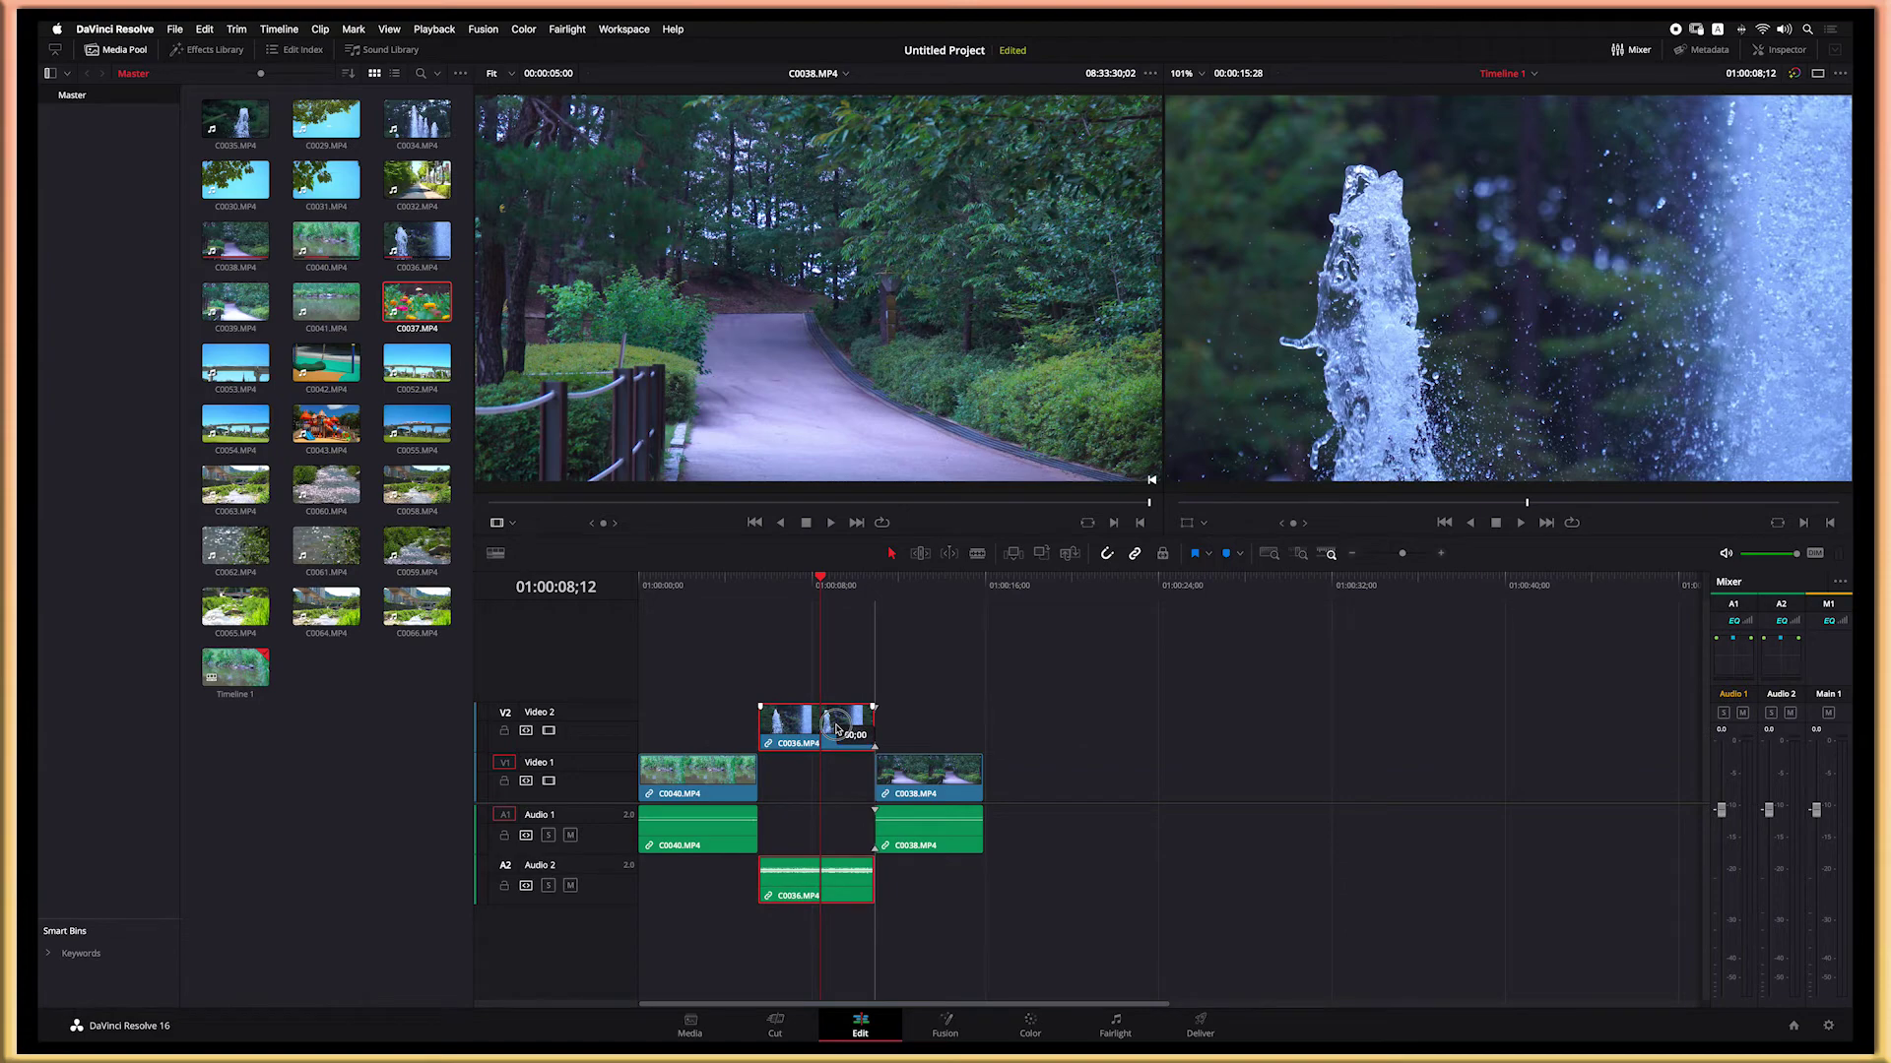
Step: Add C0037.MP4 on a new Video 3 track where C0038.MP4 ends, and scrub the playhead to 01:00:15;28
drag(423, 307, 985, 666)
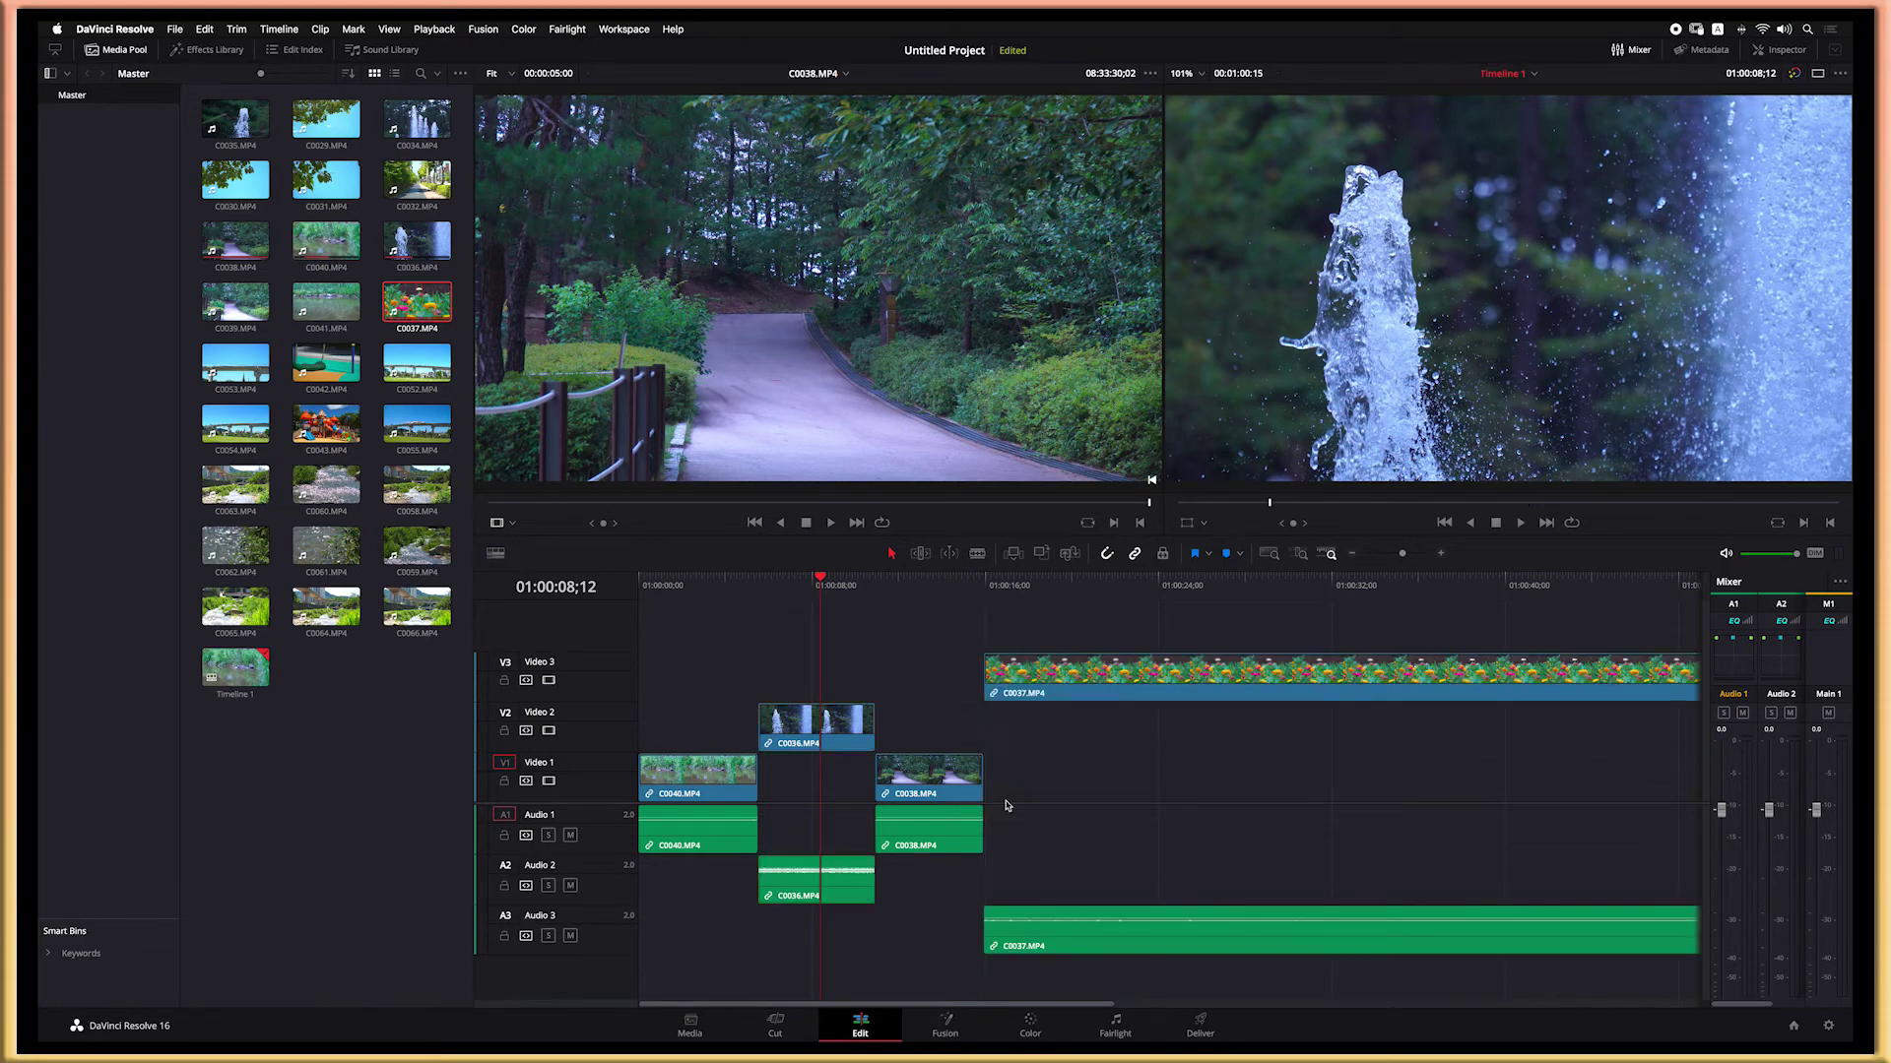
click(919, 585)
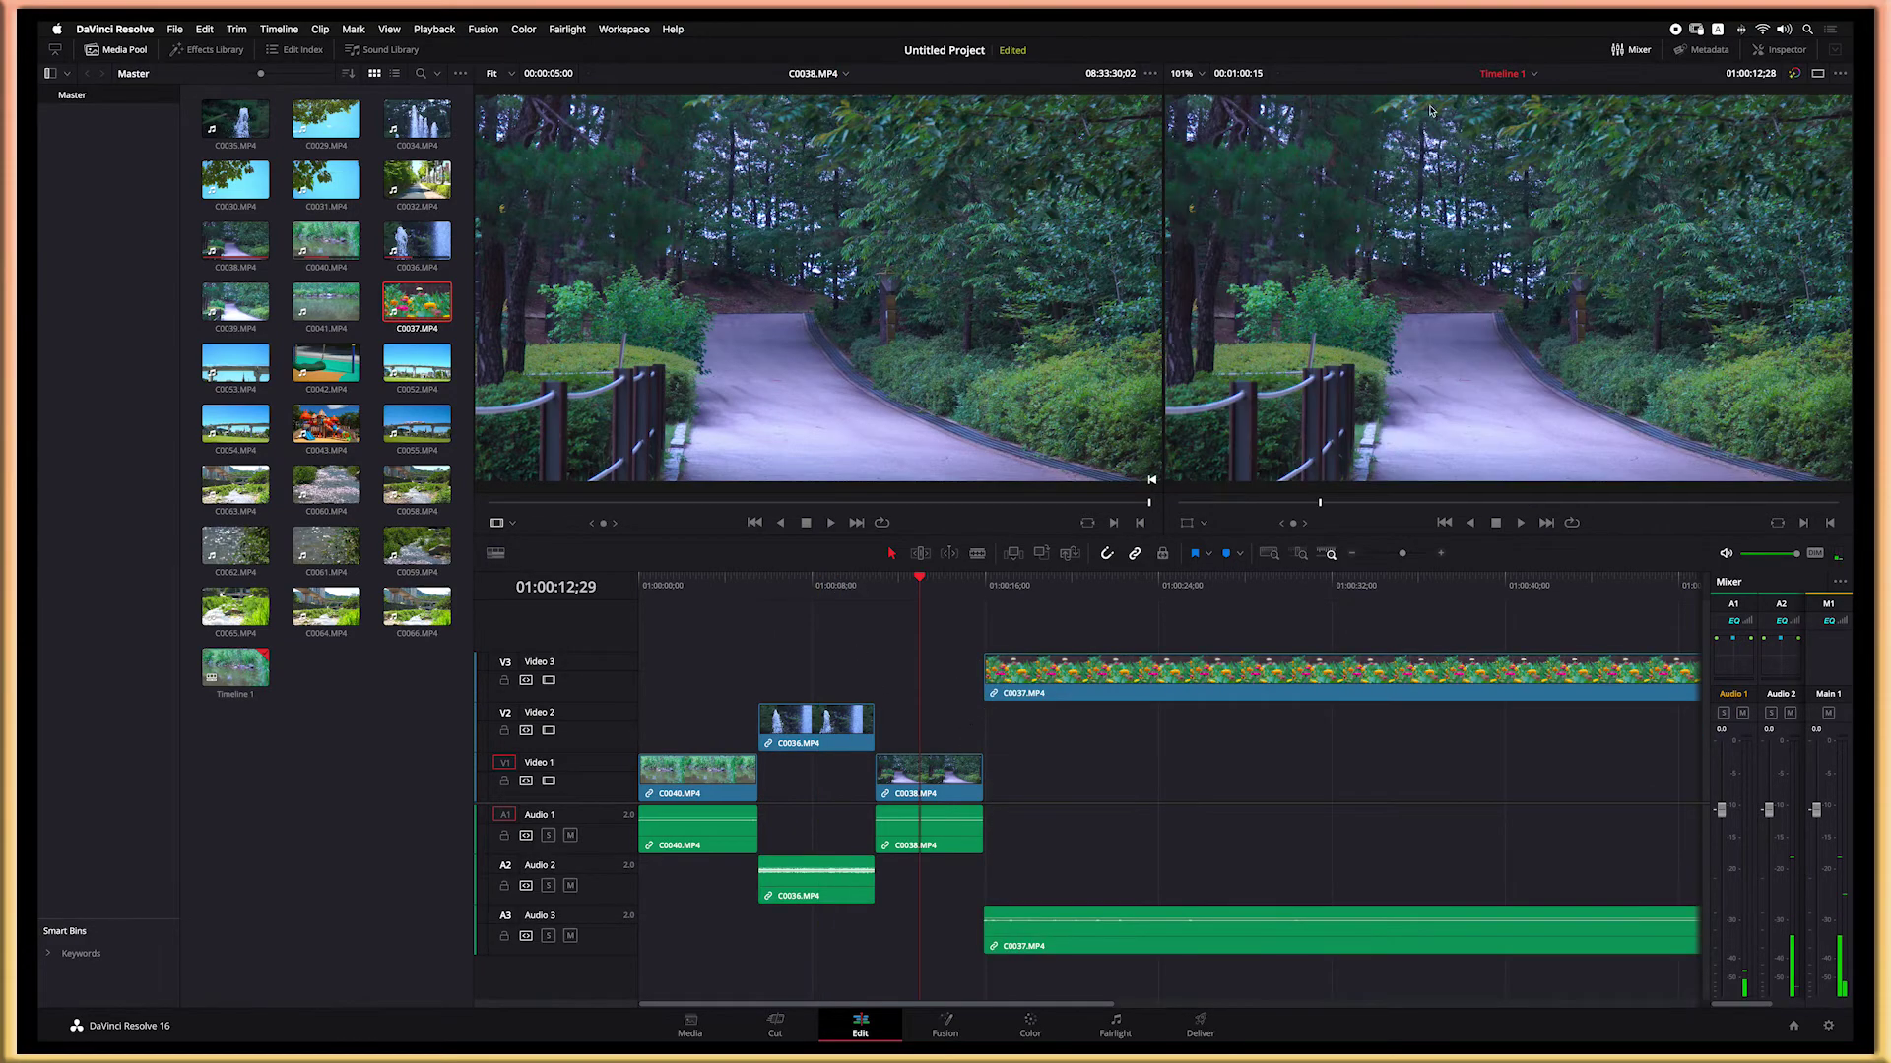
drag(936, 585, 982, 585)
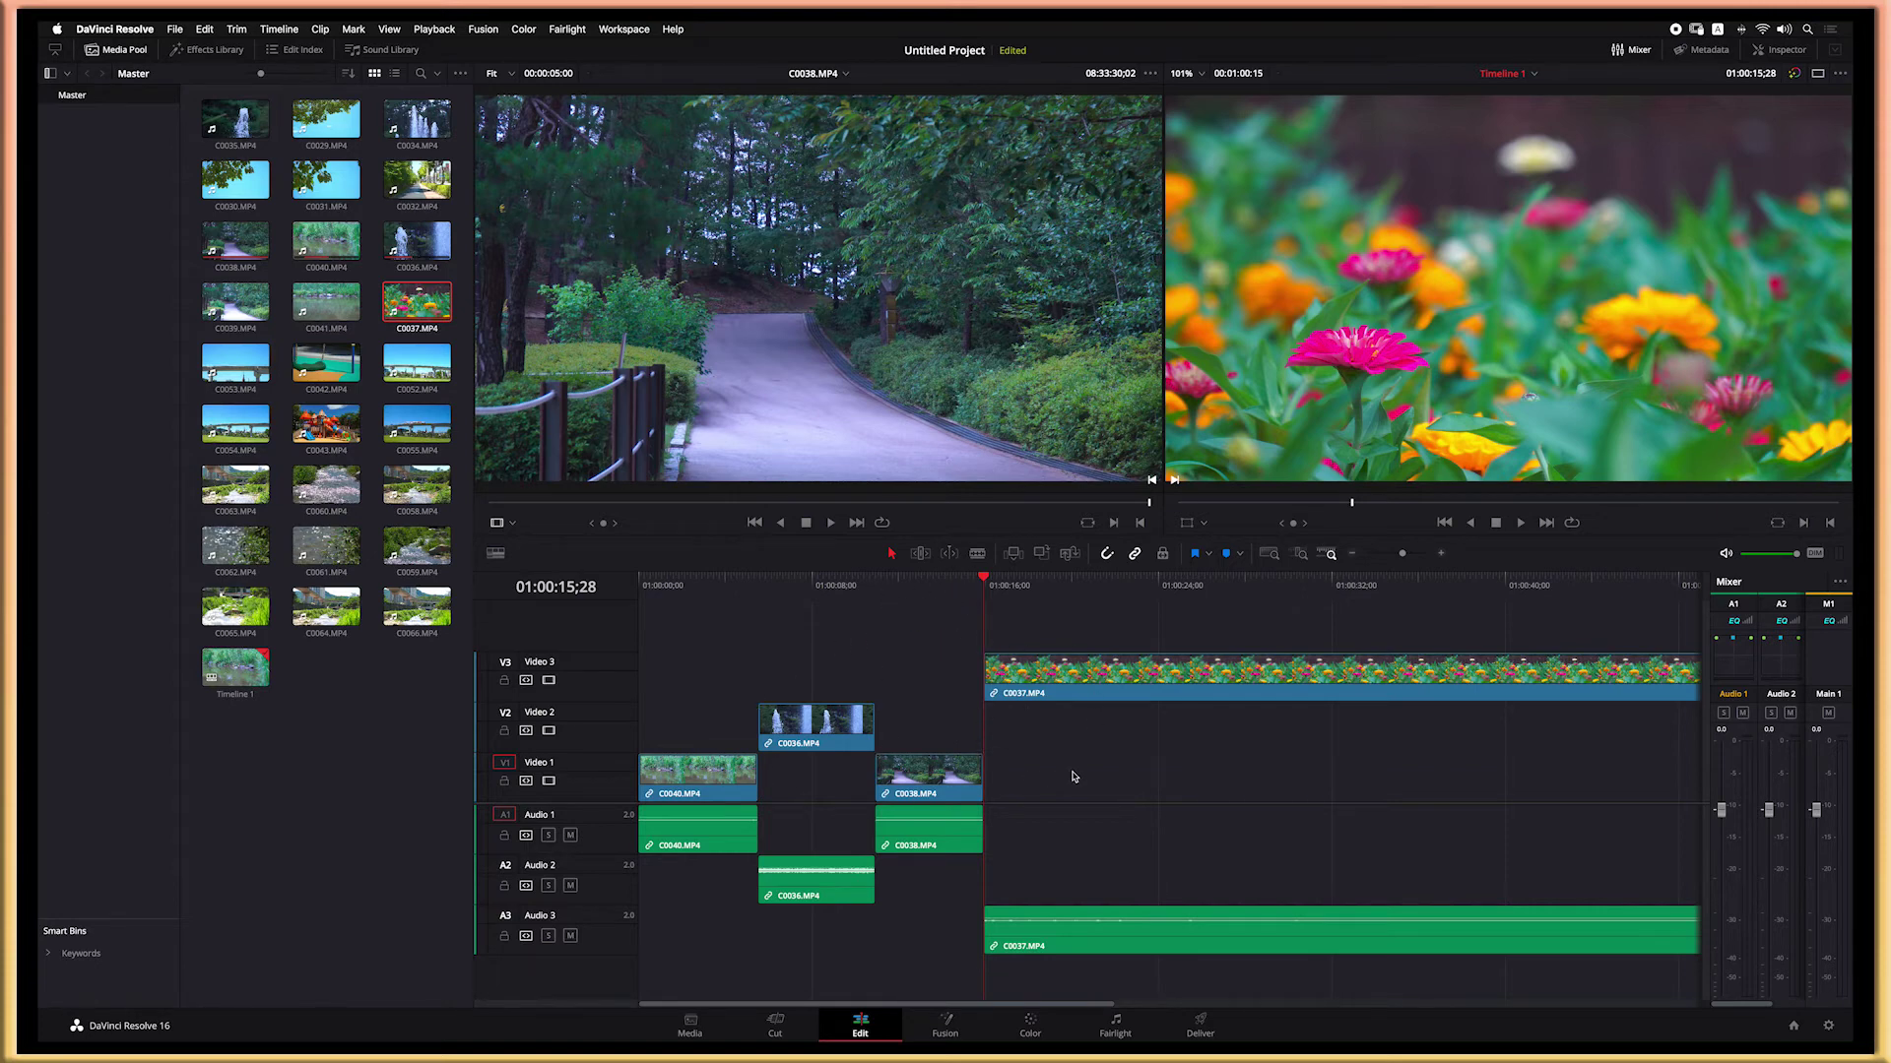
Step: Move C0038.MP4 and C0037.MP4 earlier so each overlaps the end of the preceding clip on a different track
drag(1078, 679, 1030, 681)
click(844, 773)
key(Delete)
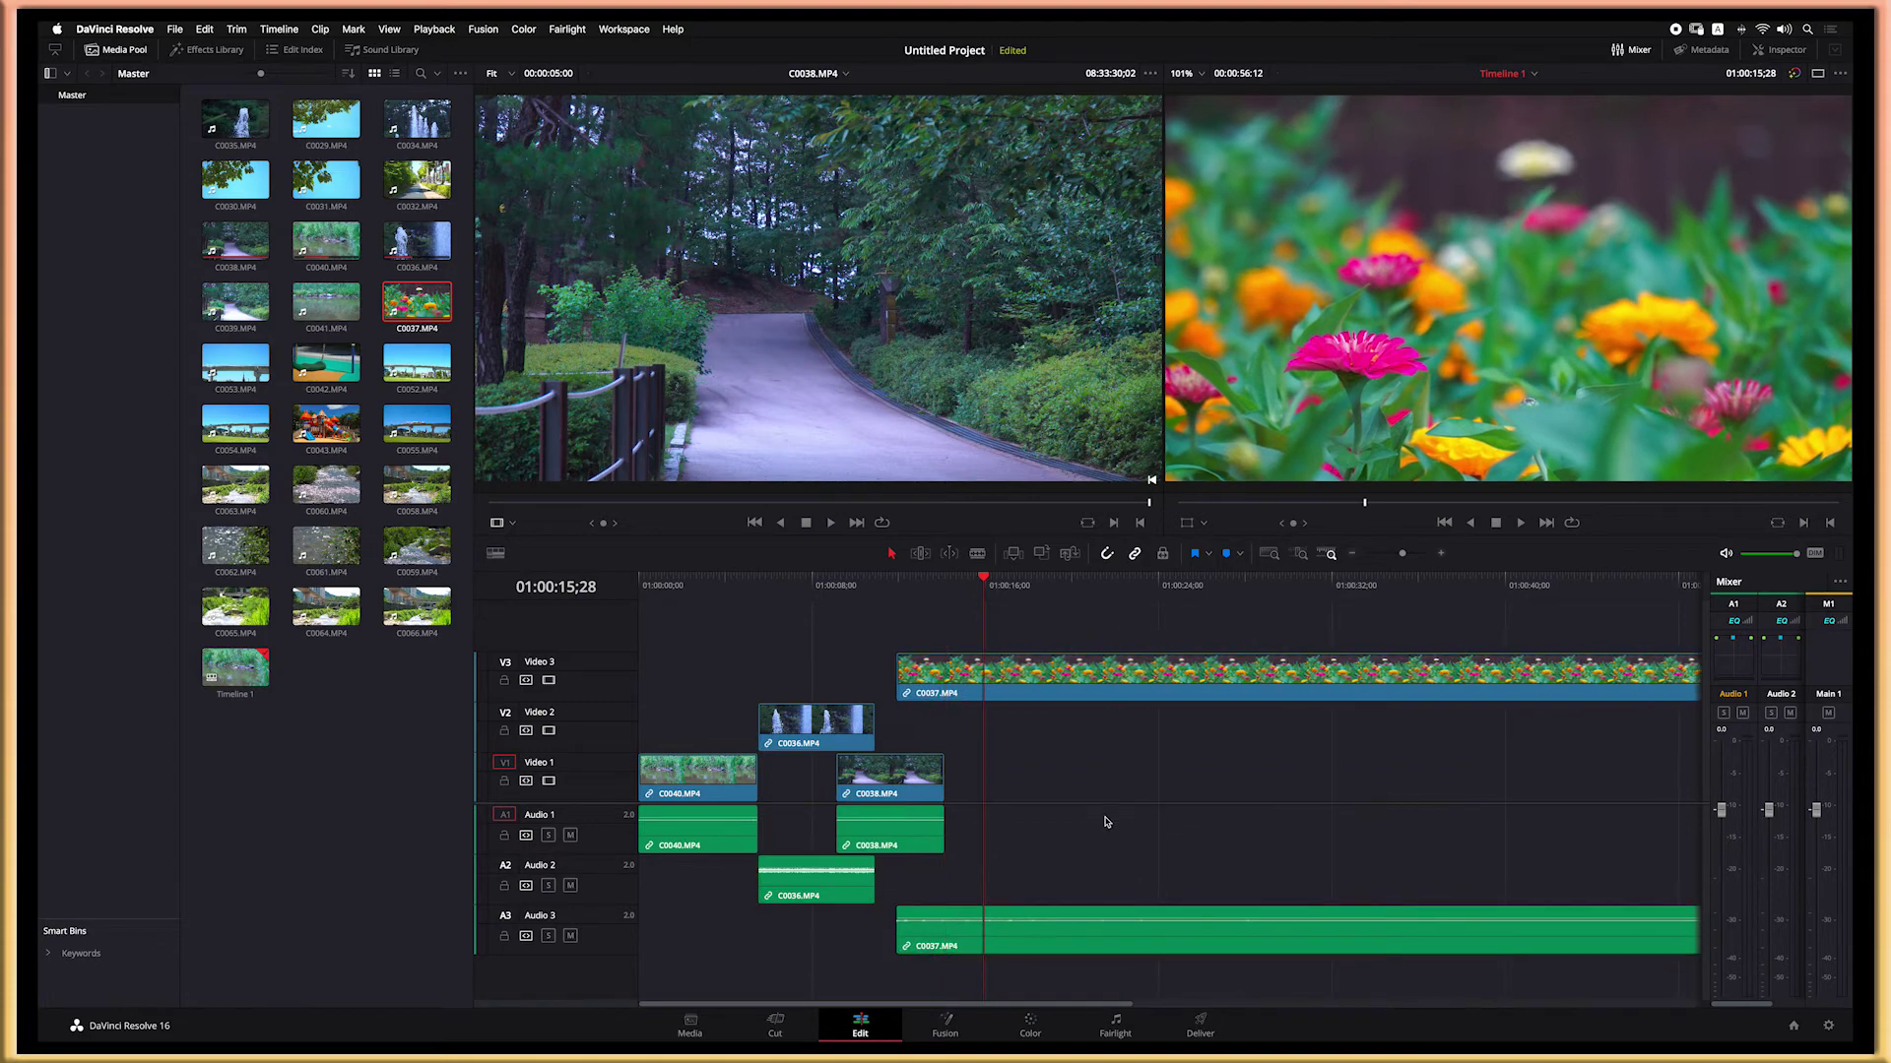
Step: Play the overlaps of C0036.MP4 with C0038.MP4 and of C0038.MP4 with C0037.MP4 to see which track shows
click(738, 591)
key(space)
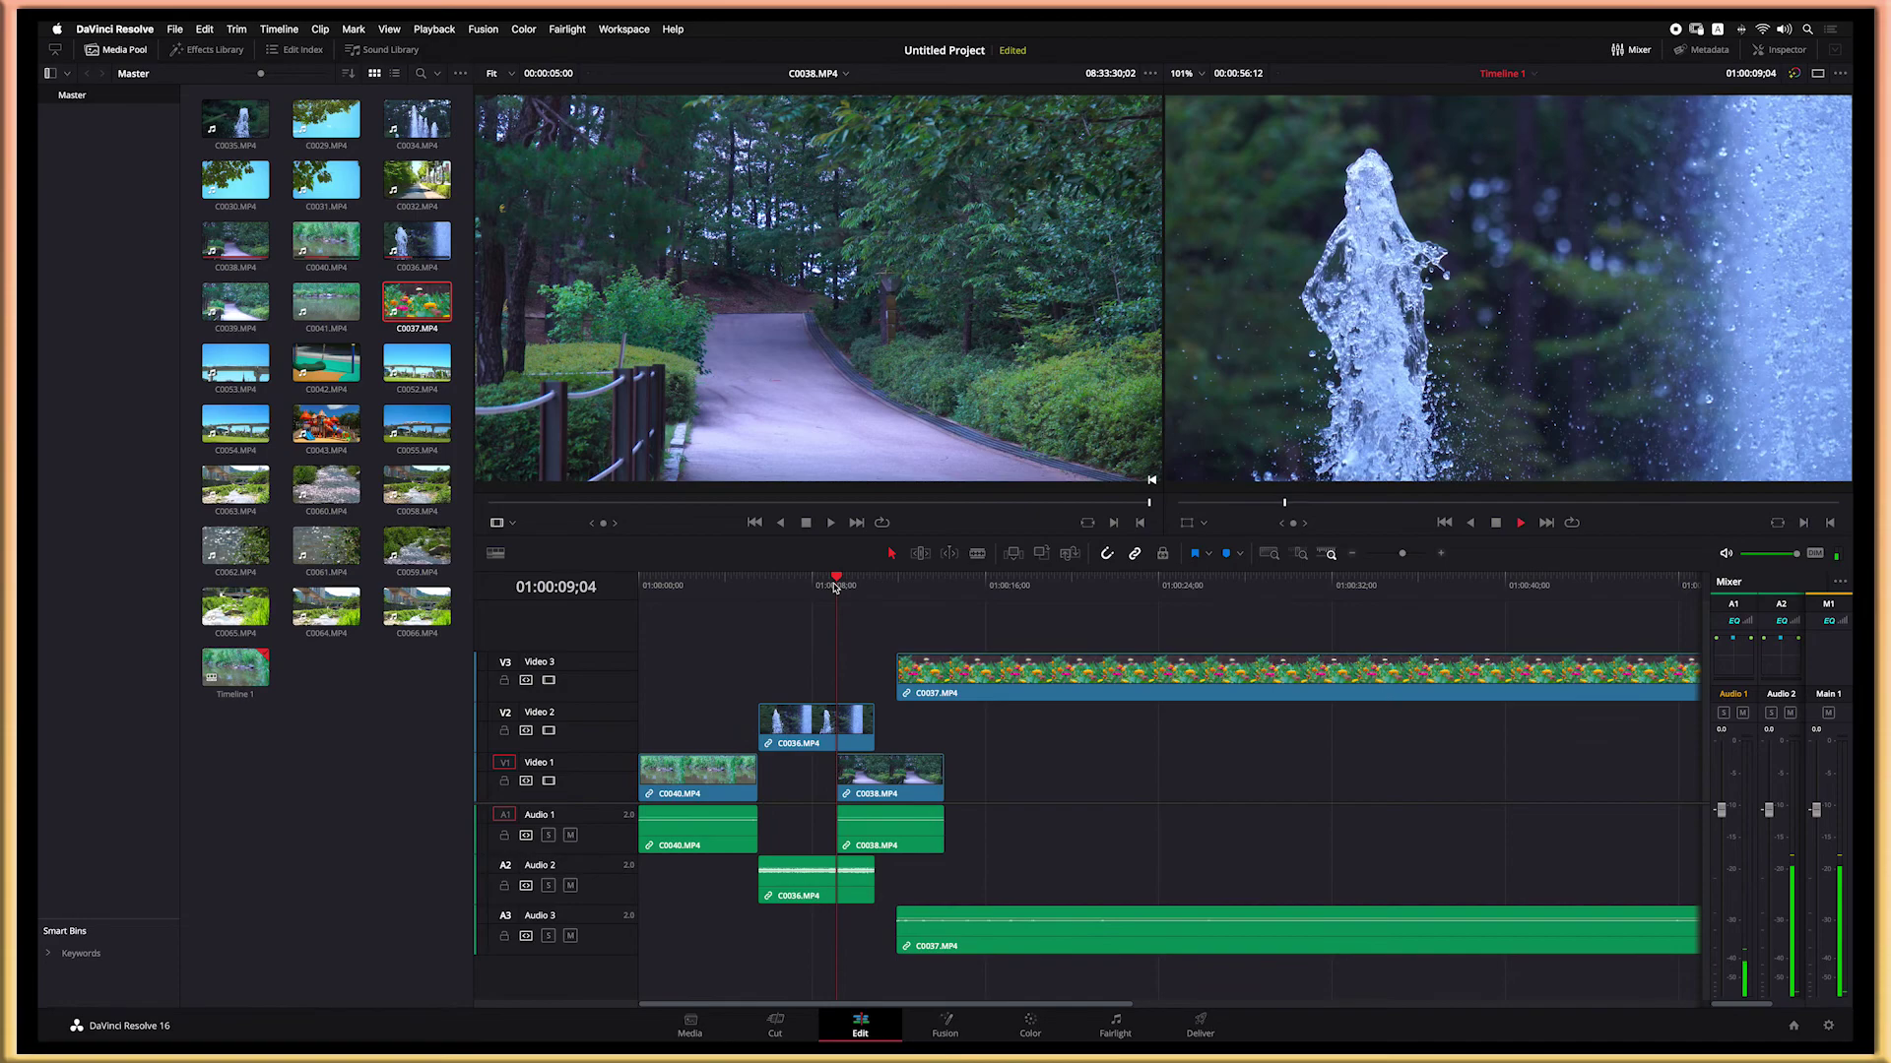
drag(866, 585, 849, 585)
key(space)
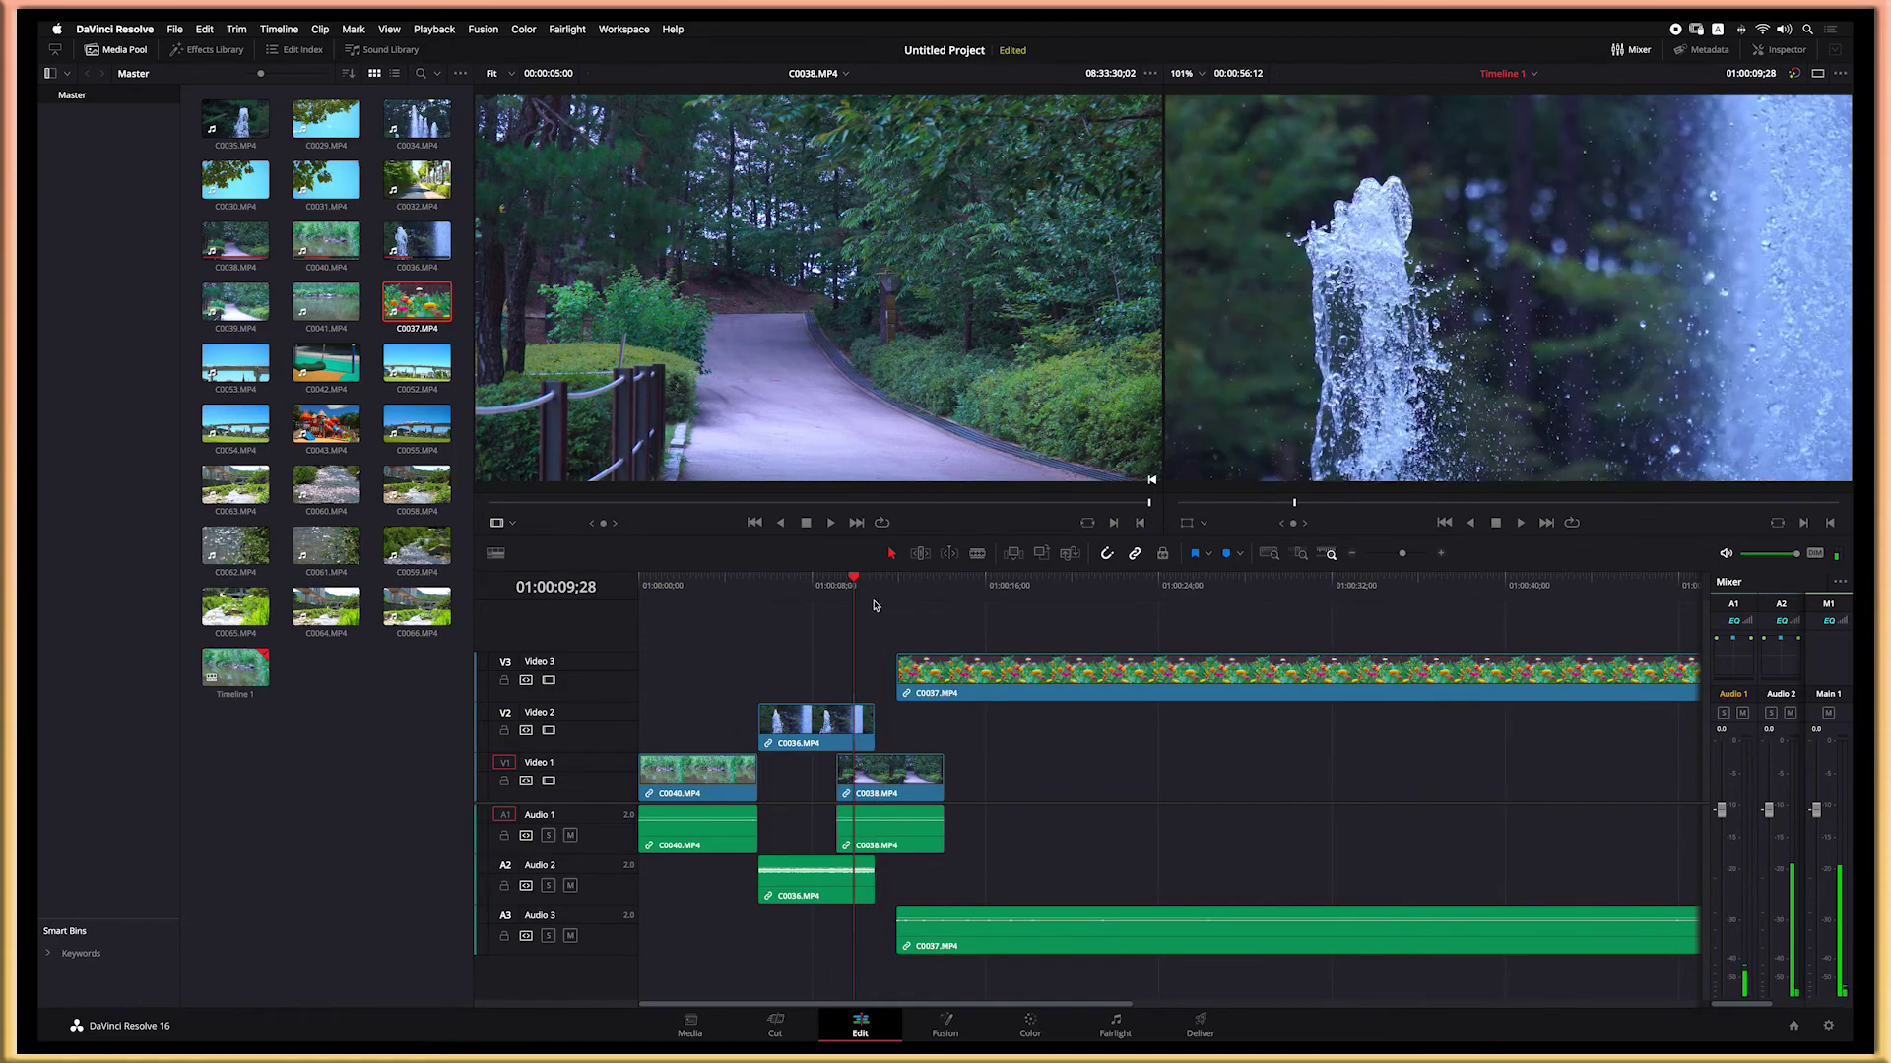
key(space)
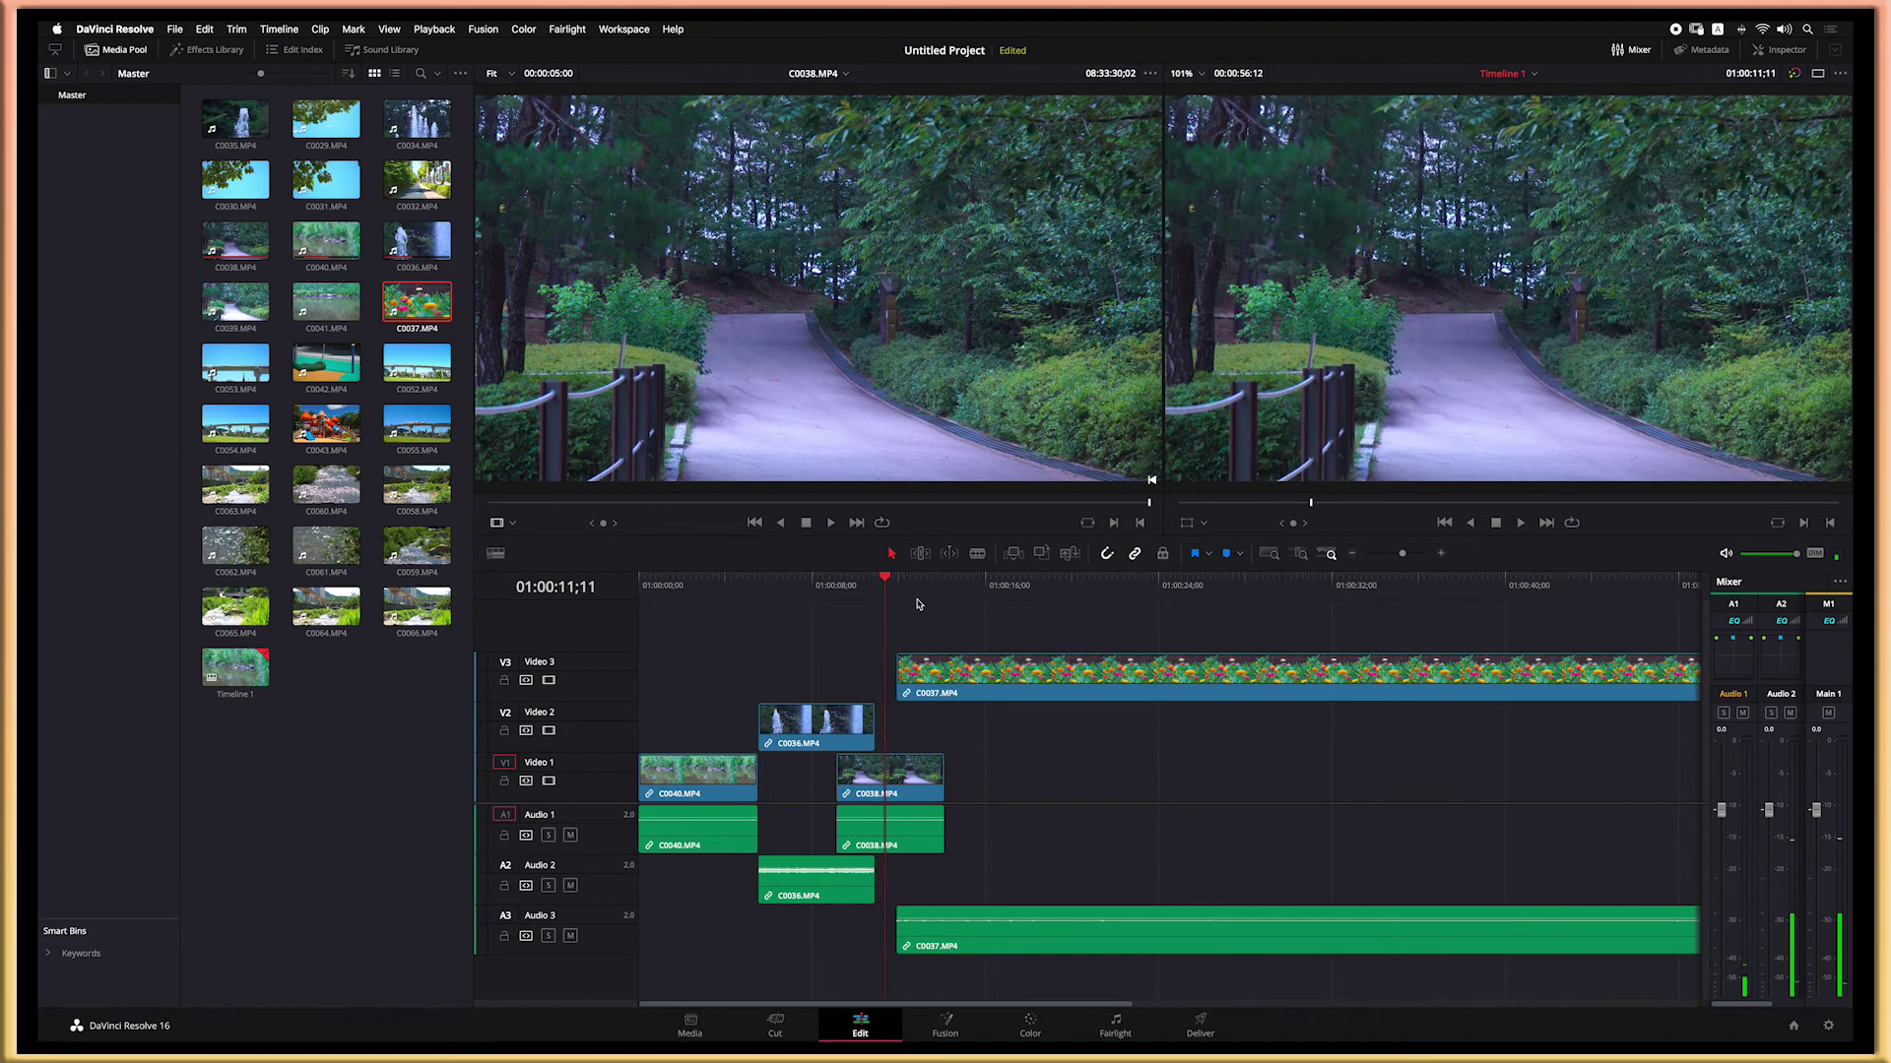
key(space)
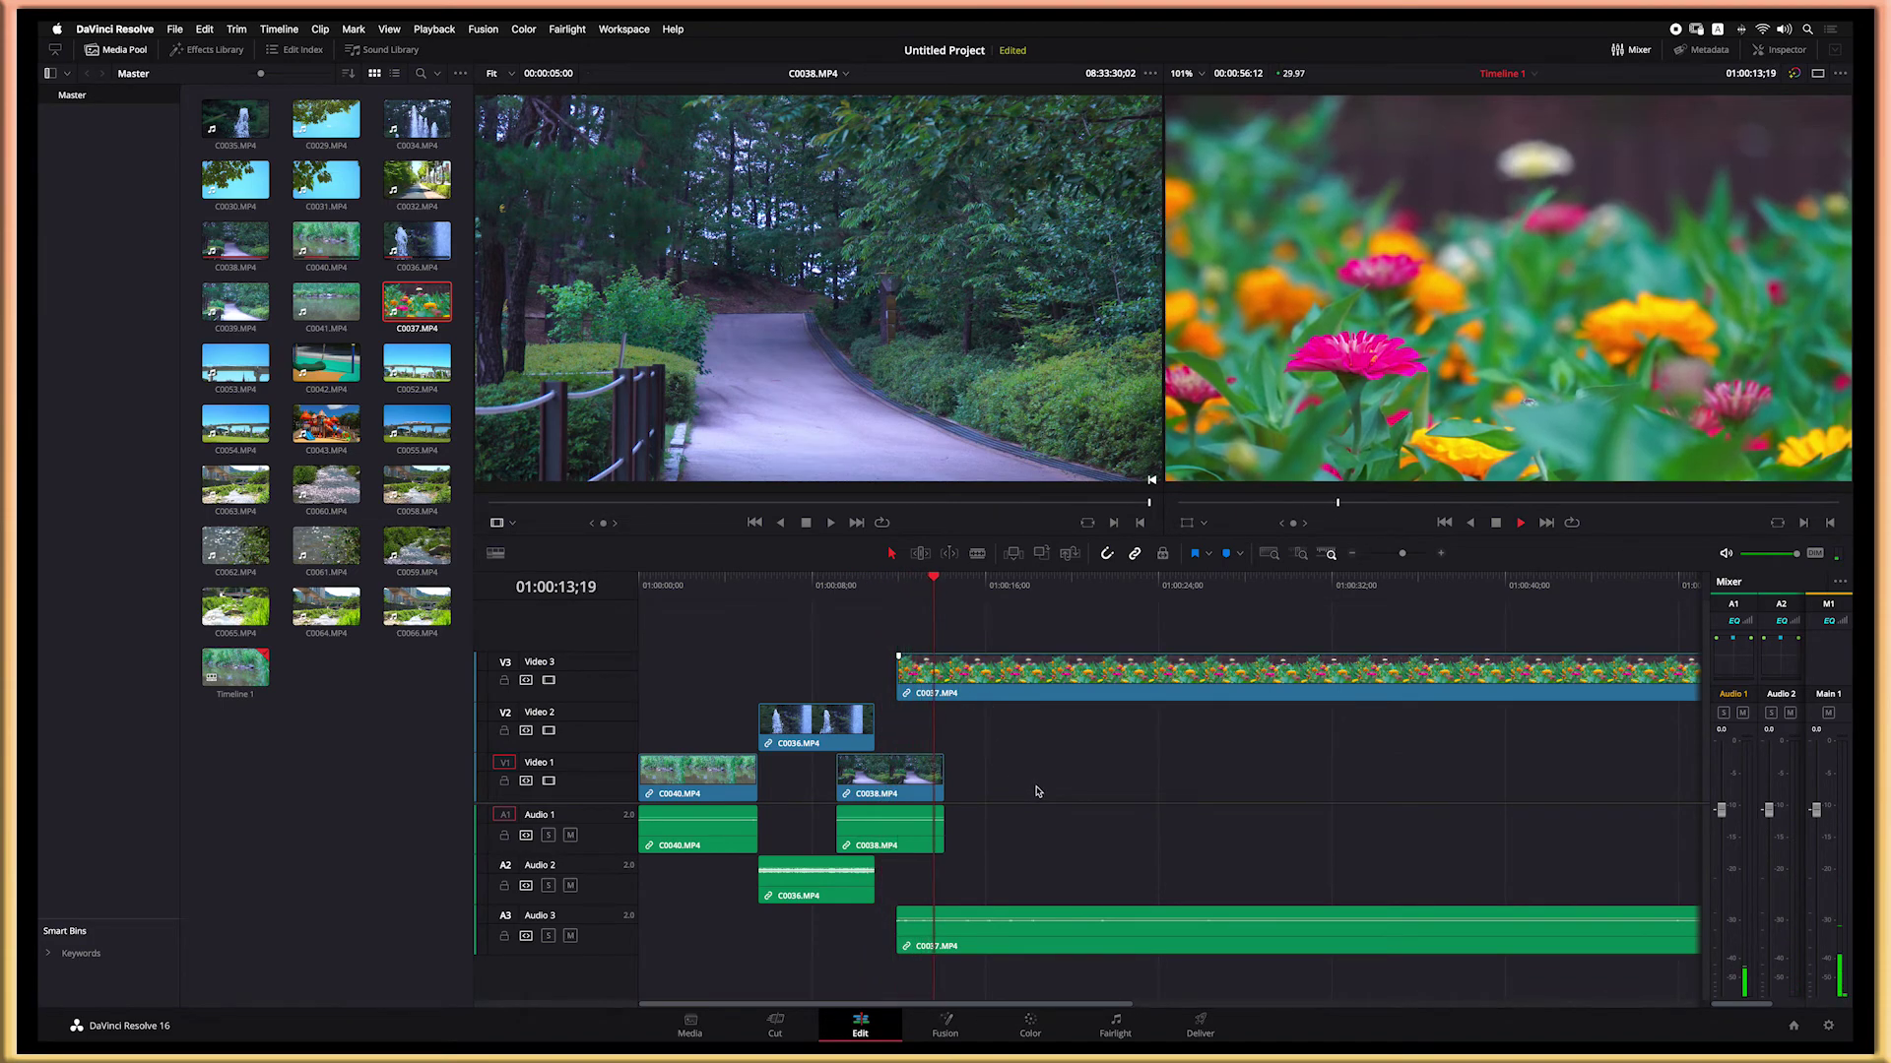
Step: Shift C0037.MP4 on Video 3 slightly later over the end of C0038.MP4 and play that overlap
click(912, 583)
drag(912, 583, 921, 583)
mouse_move(969, 680)
mouse_down()
mouse_move(1018, 679)
mouse_move(973, 680)
mouse_up()
key(space)
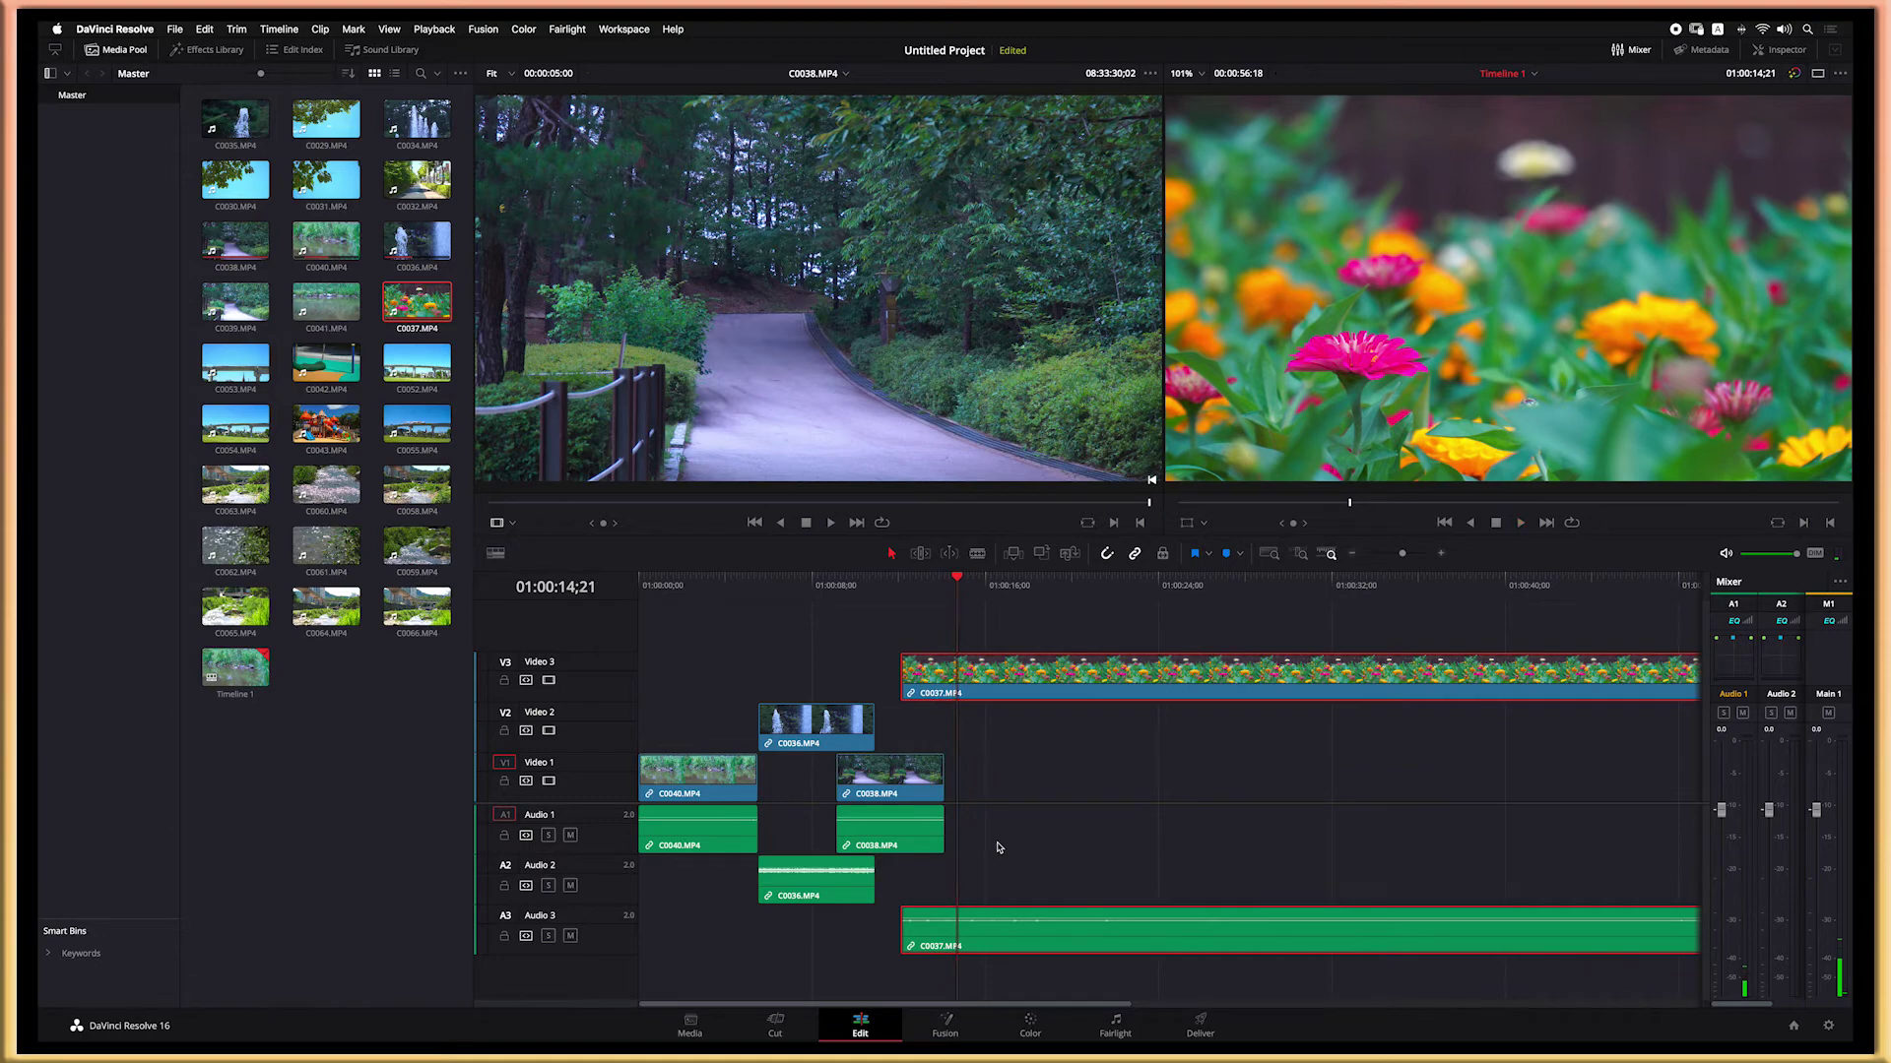
Step: Select C0036.MP4, C0038.MP4 and C0037.MP4 together and move them earlier so C0036.MP4 overlaps C0040.MP4
click(708, 583)
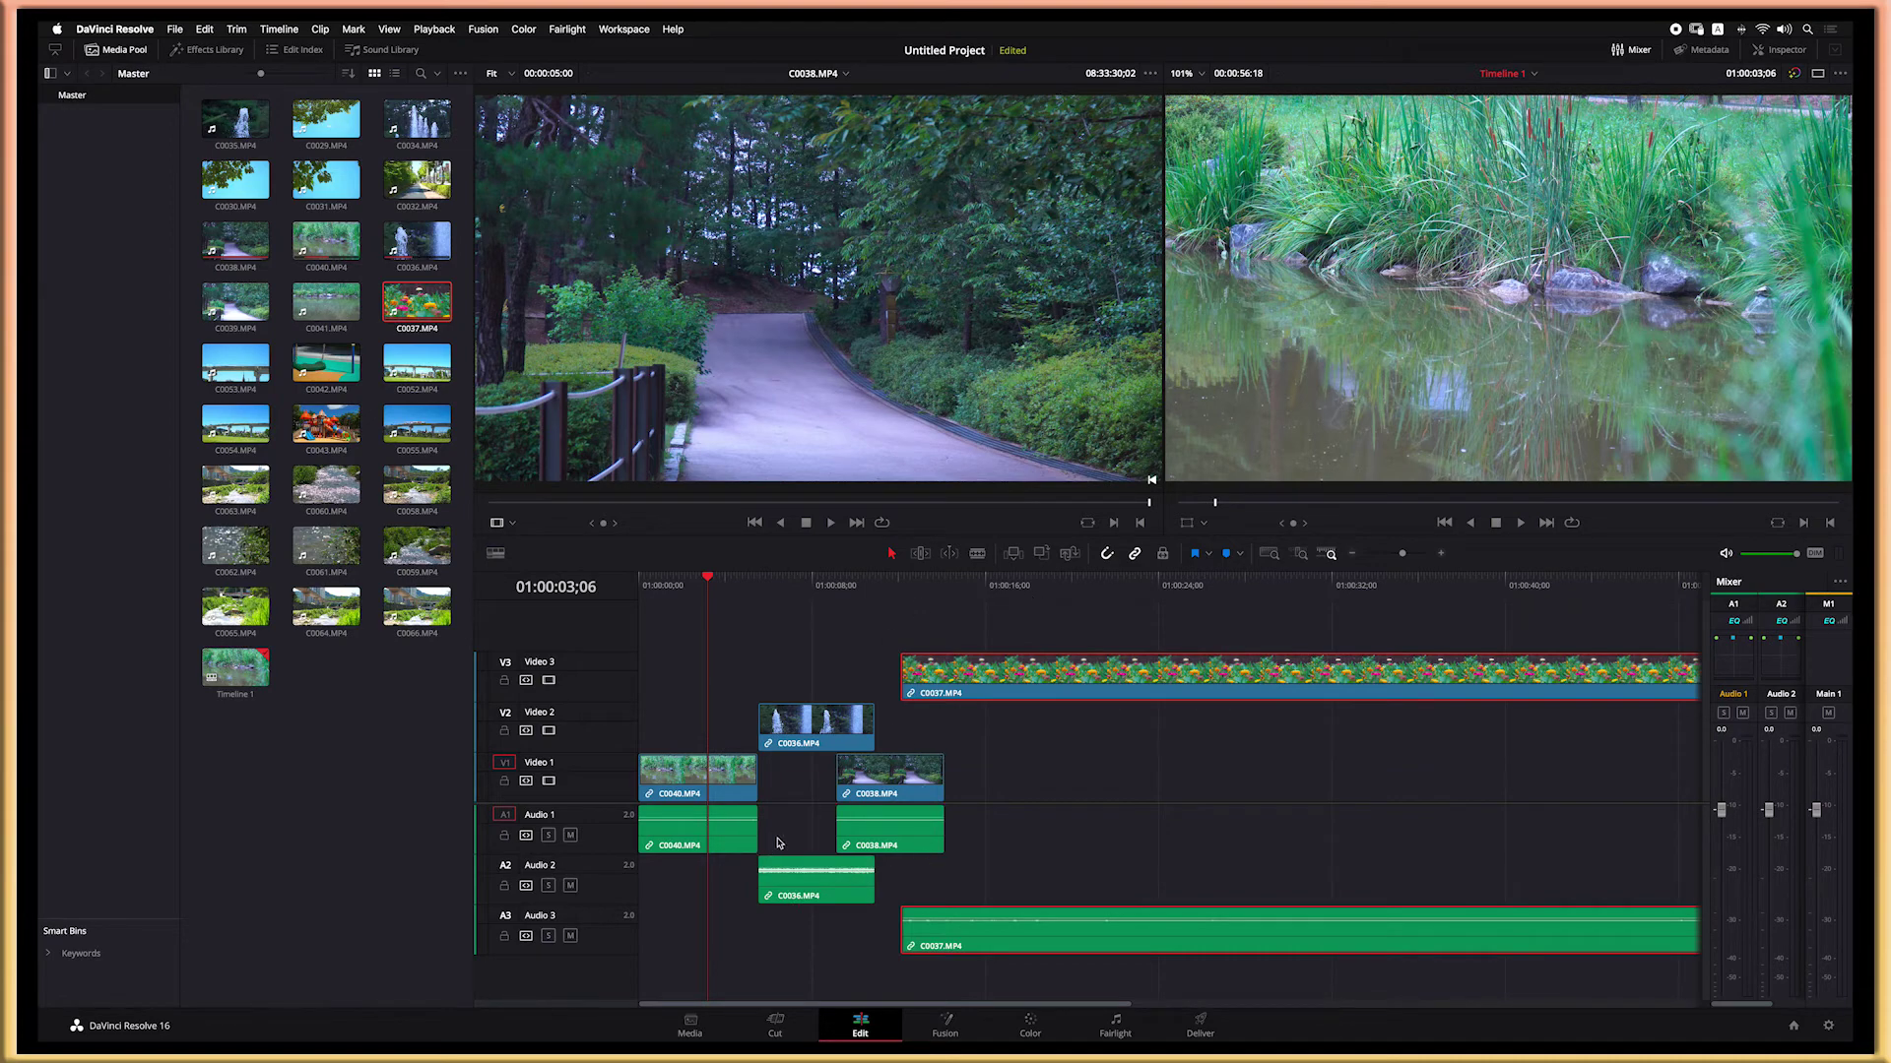
drag(816, 642, 974, 882)
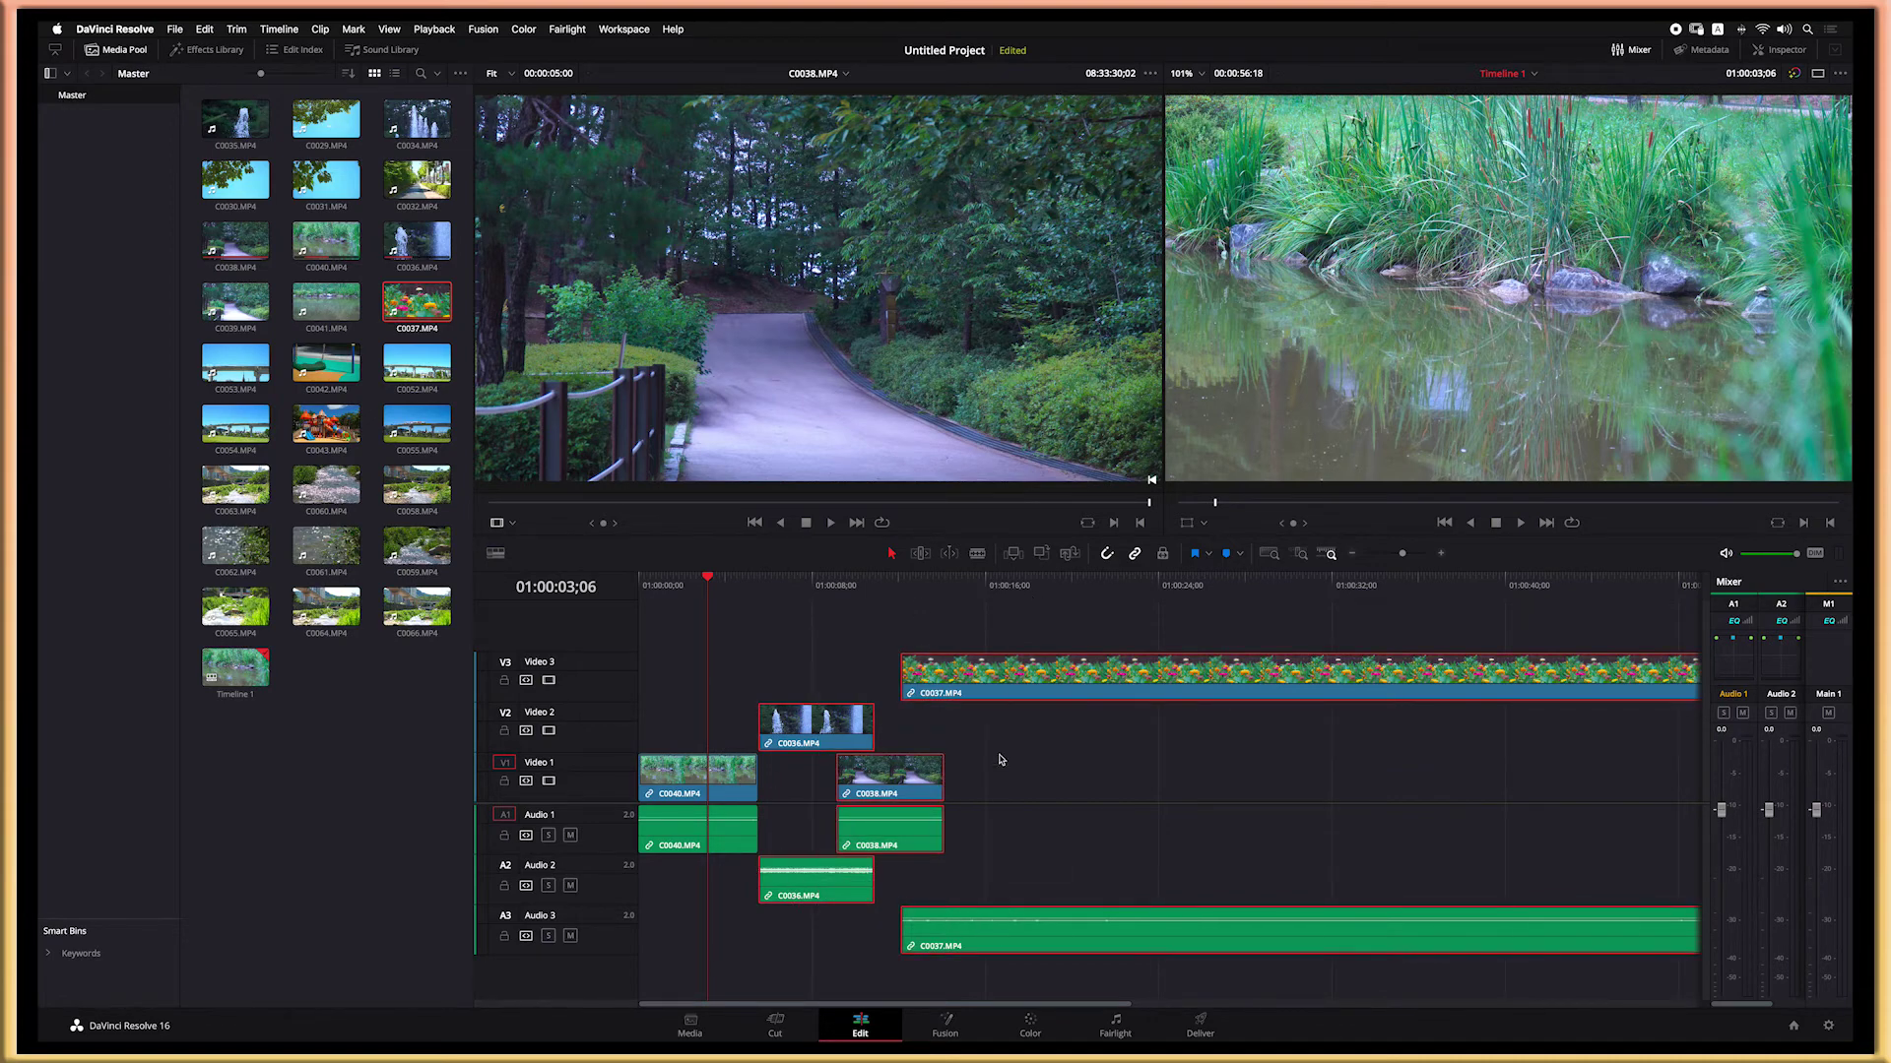
drag(1004, 681, 934, 682)
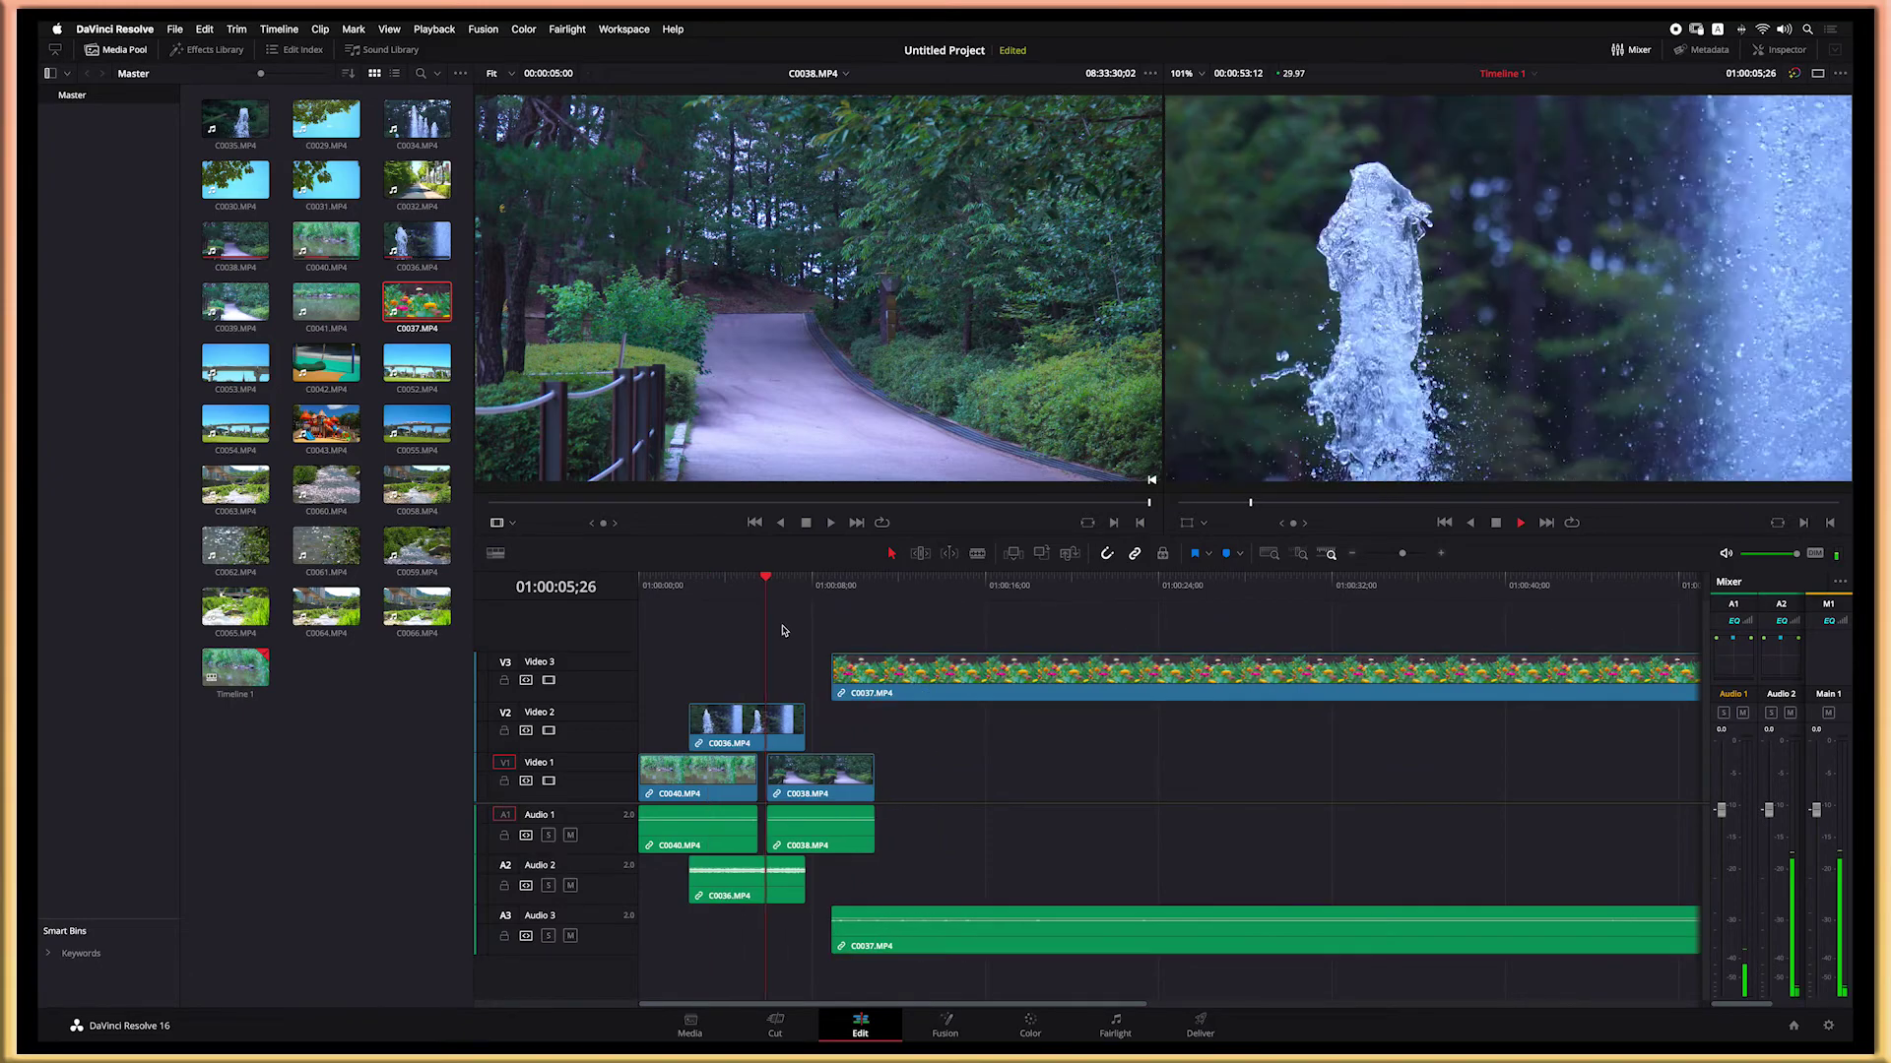
Step: Play the passage where C0036.MP4 on Video 2 covers C0040.MP4 and C0038.MP4, repeating it several times
key(space)
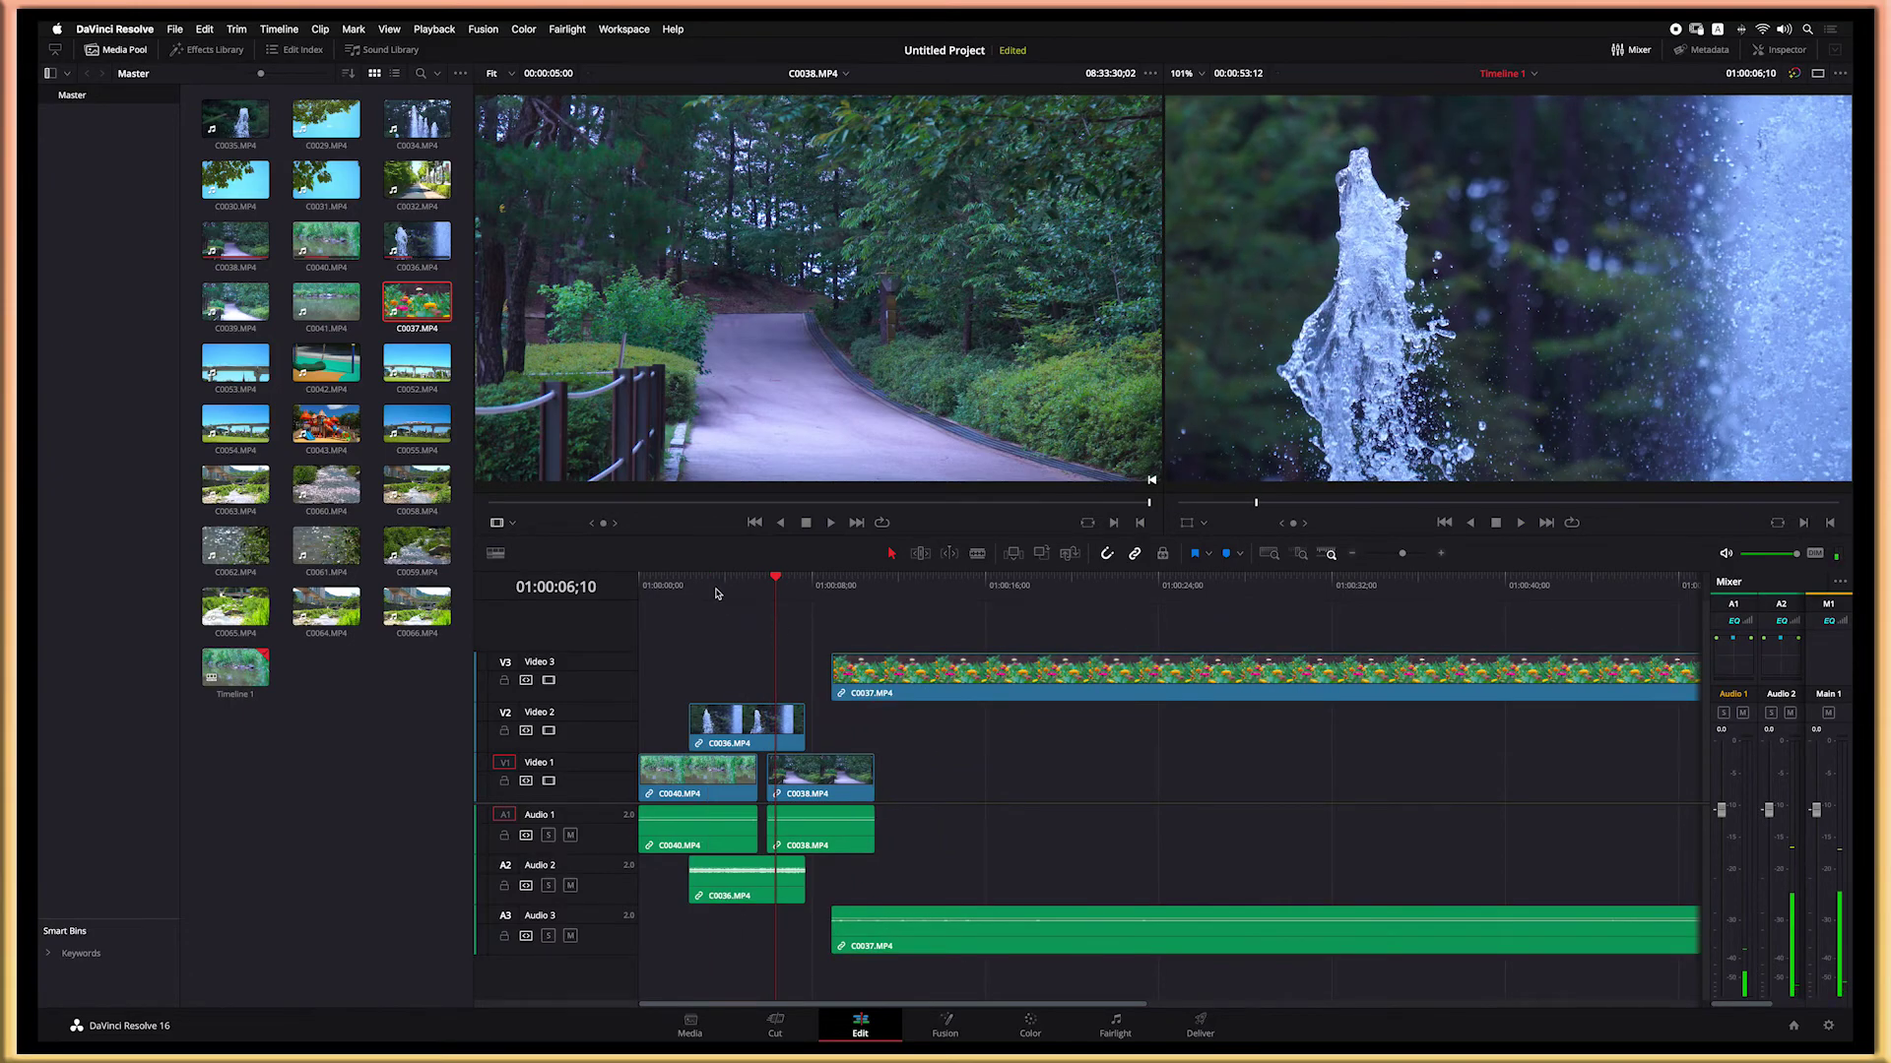
click(714, 583)
key(space)
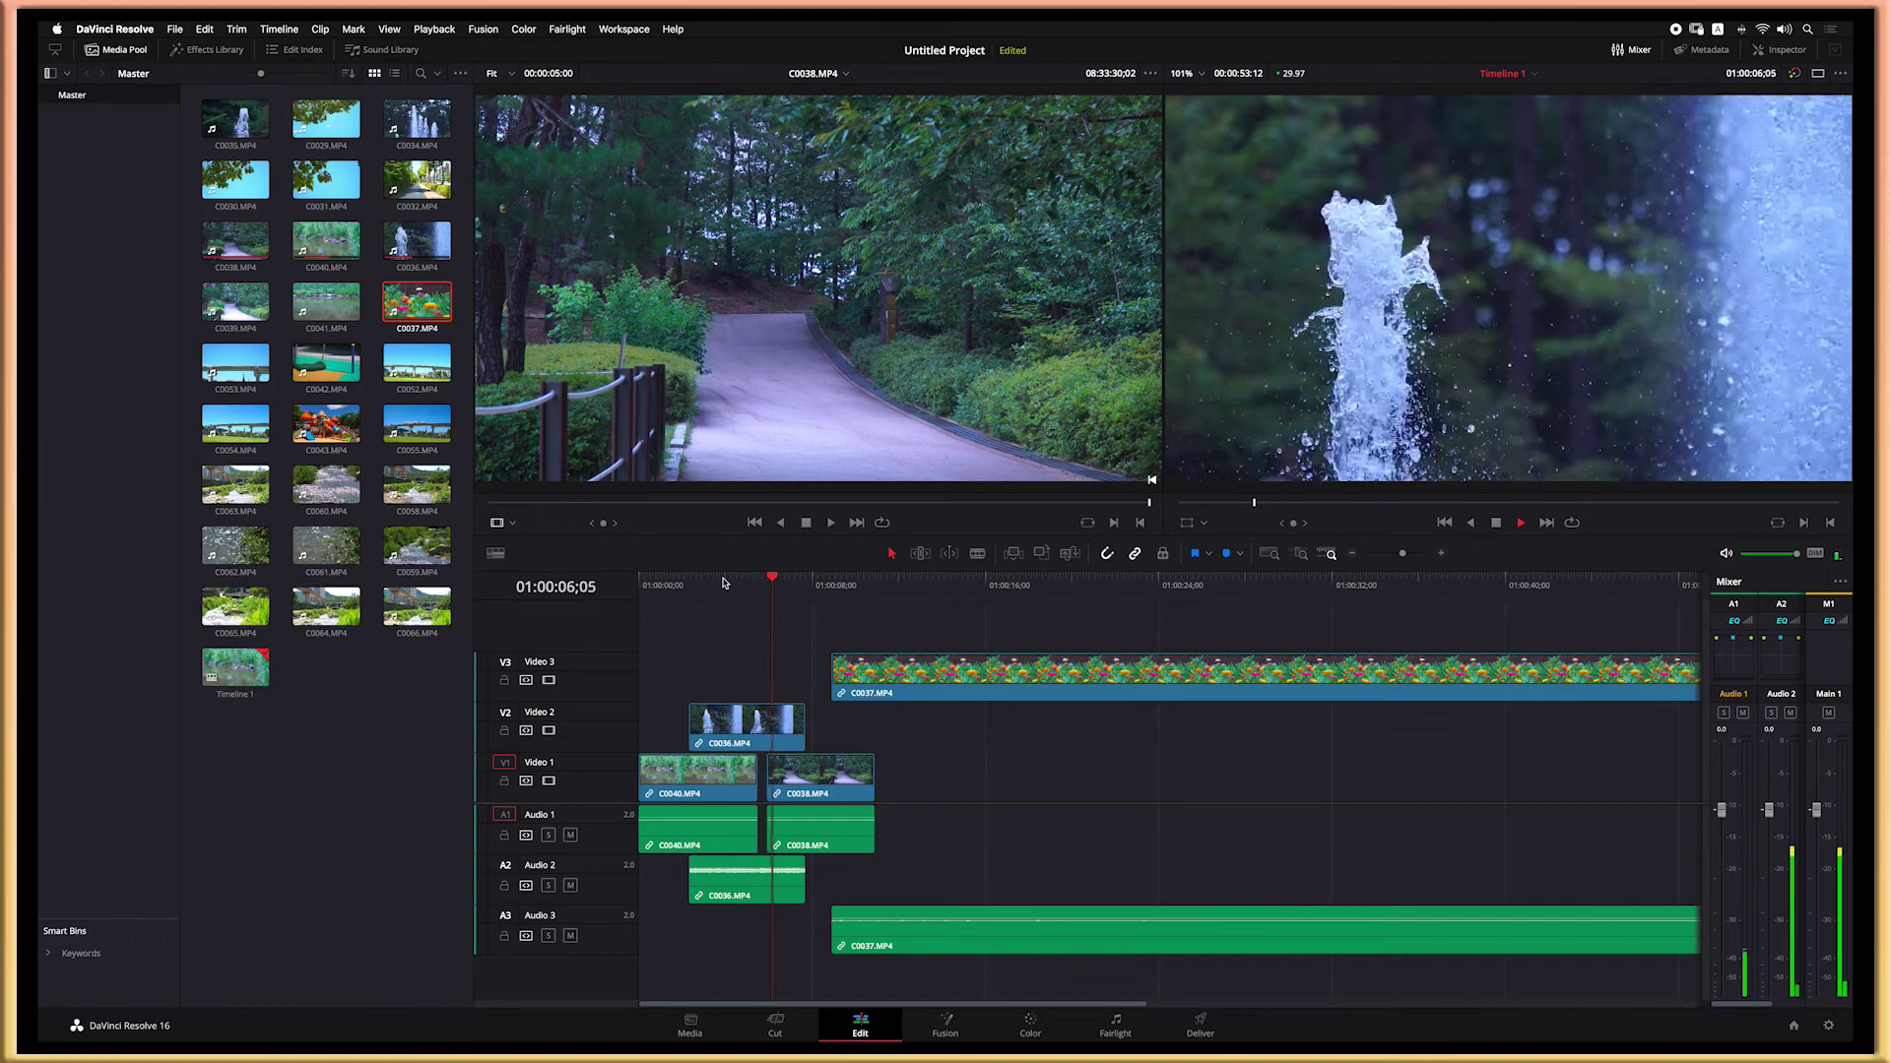
key(space)
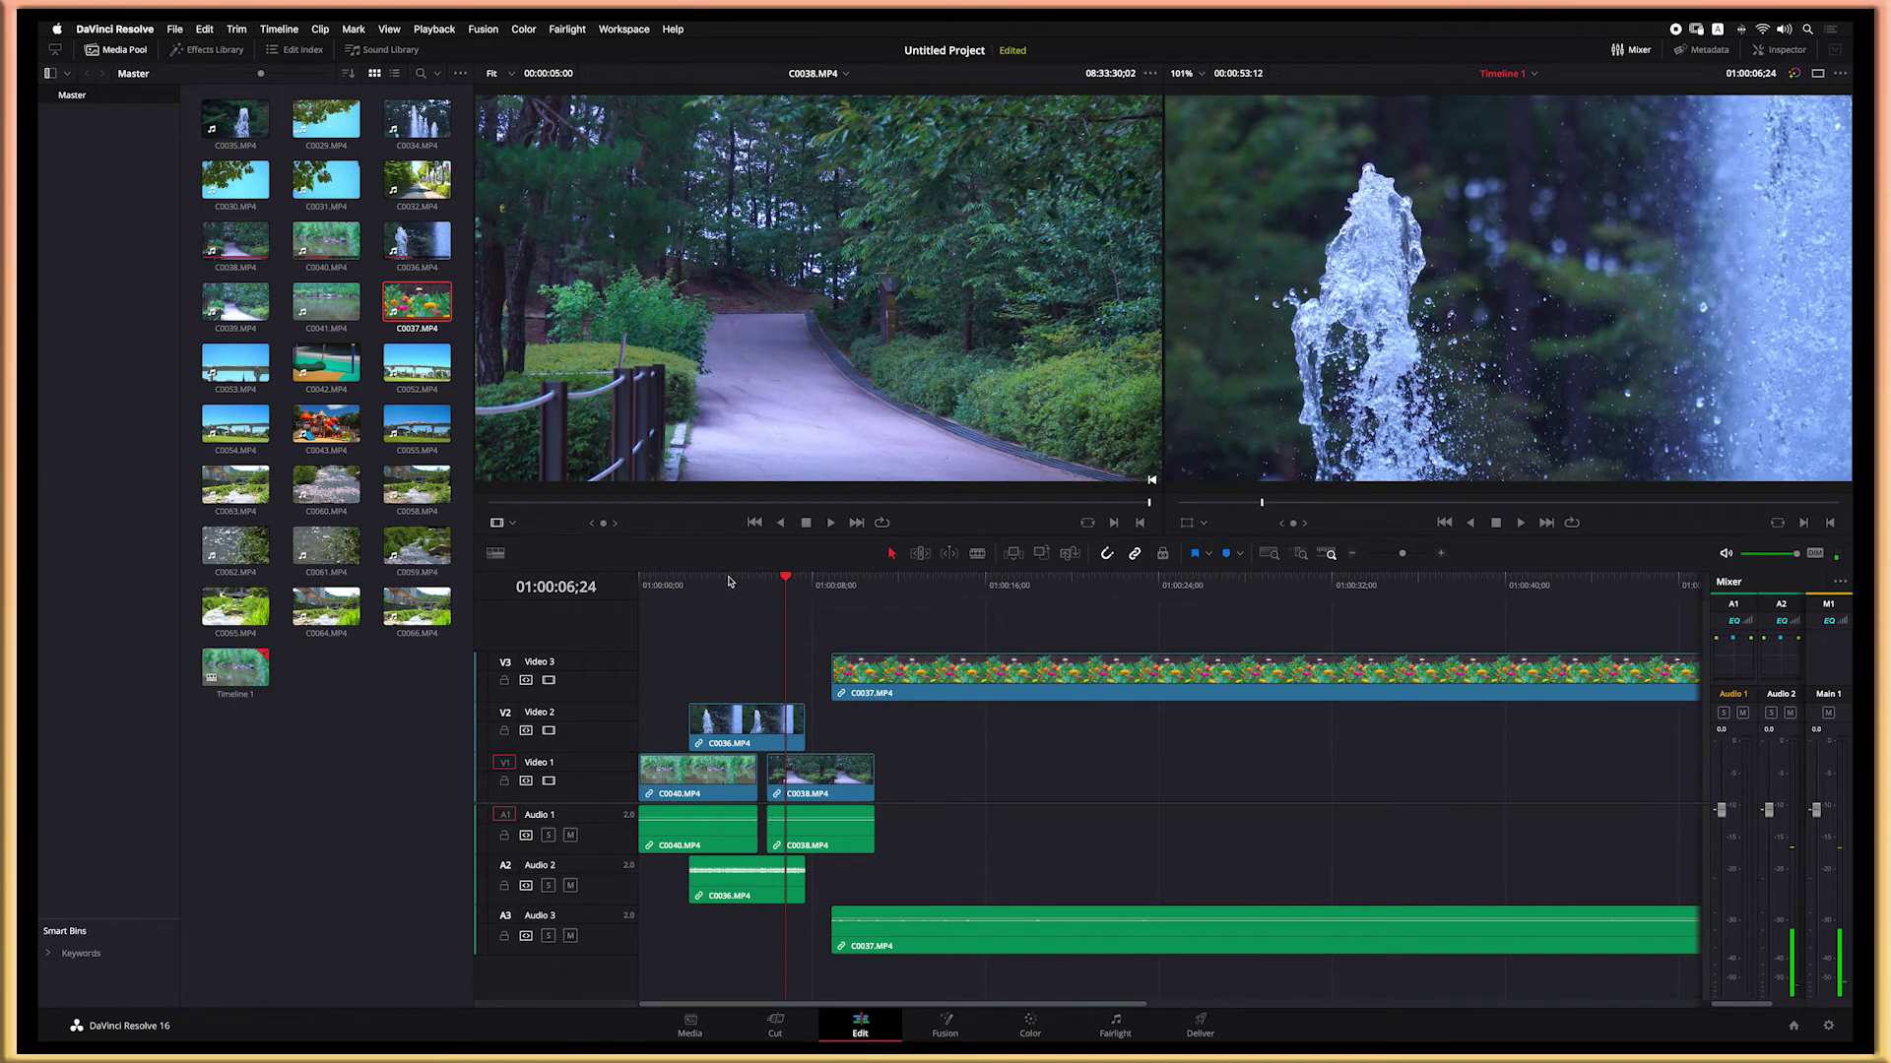
key(space)
click(728, 582)
key(space)
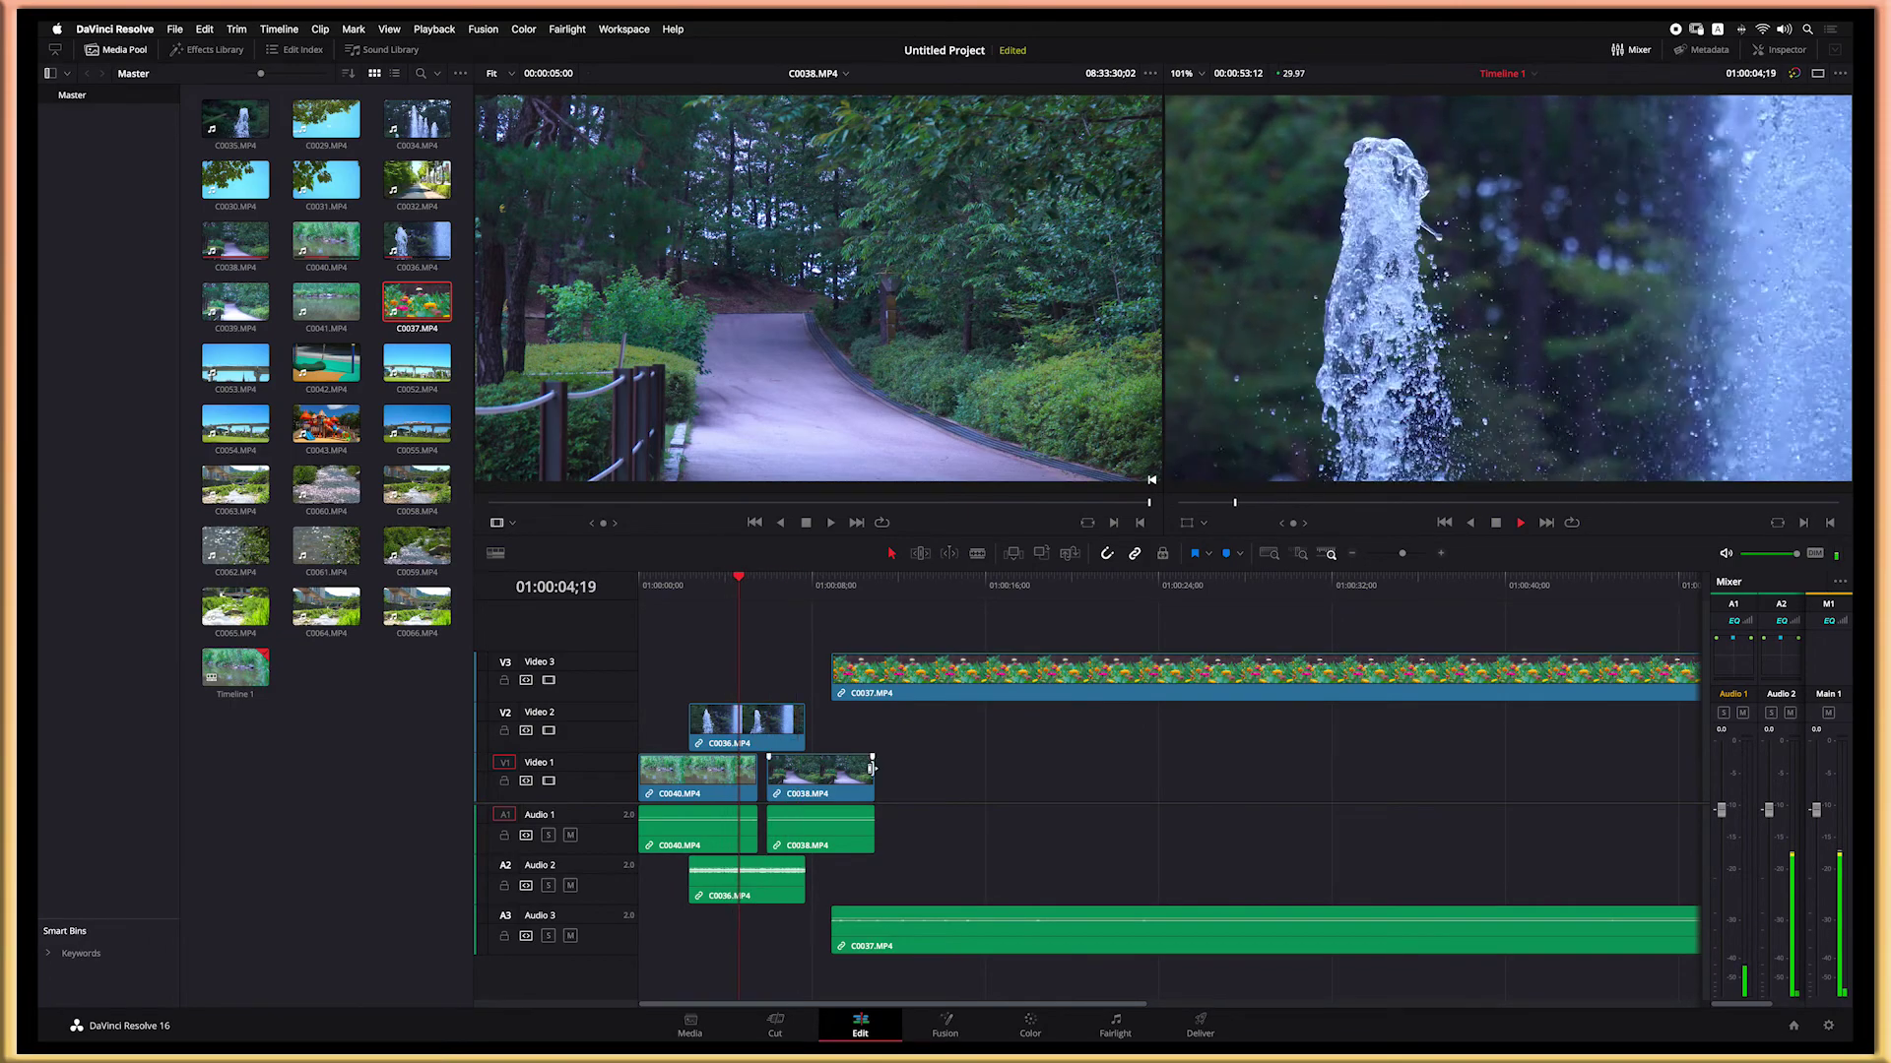
key(space)
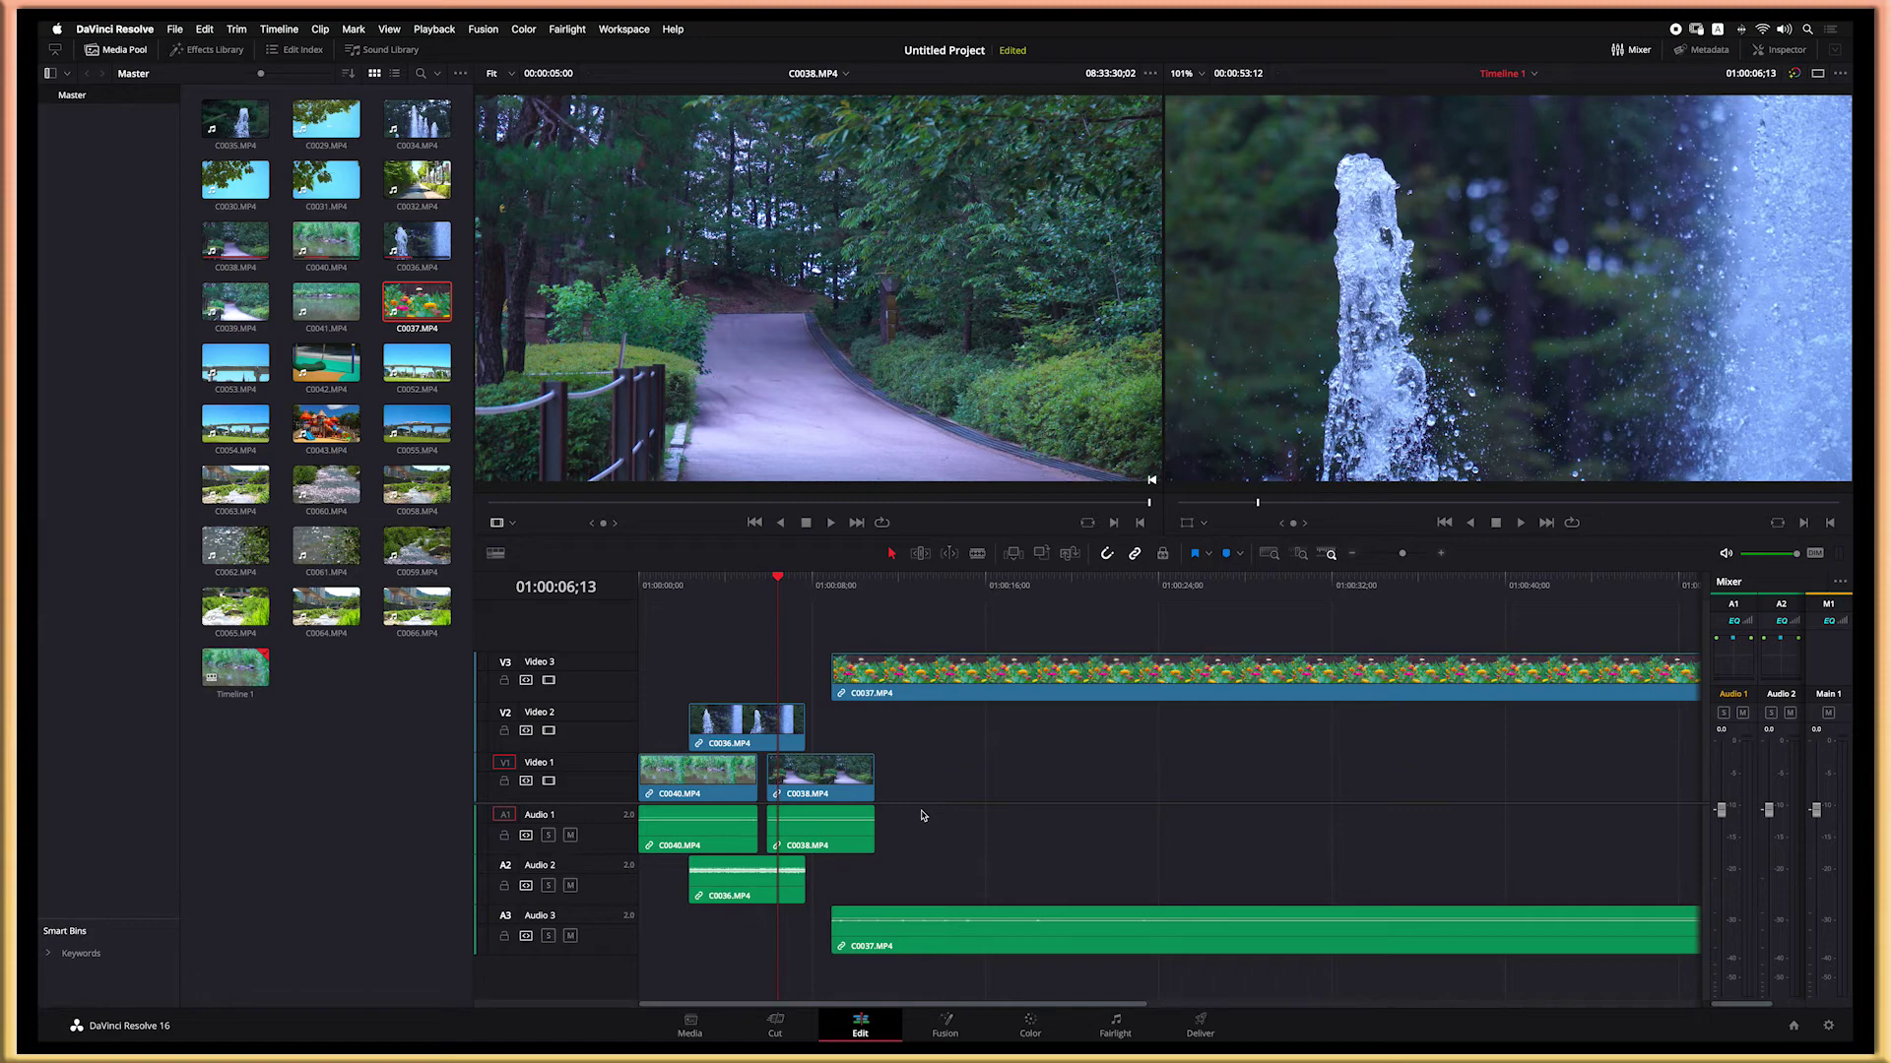
click(731, 586)
key(space)
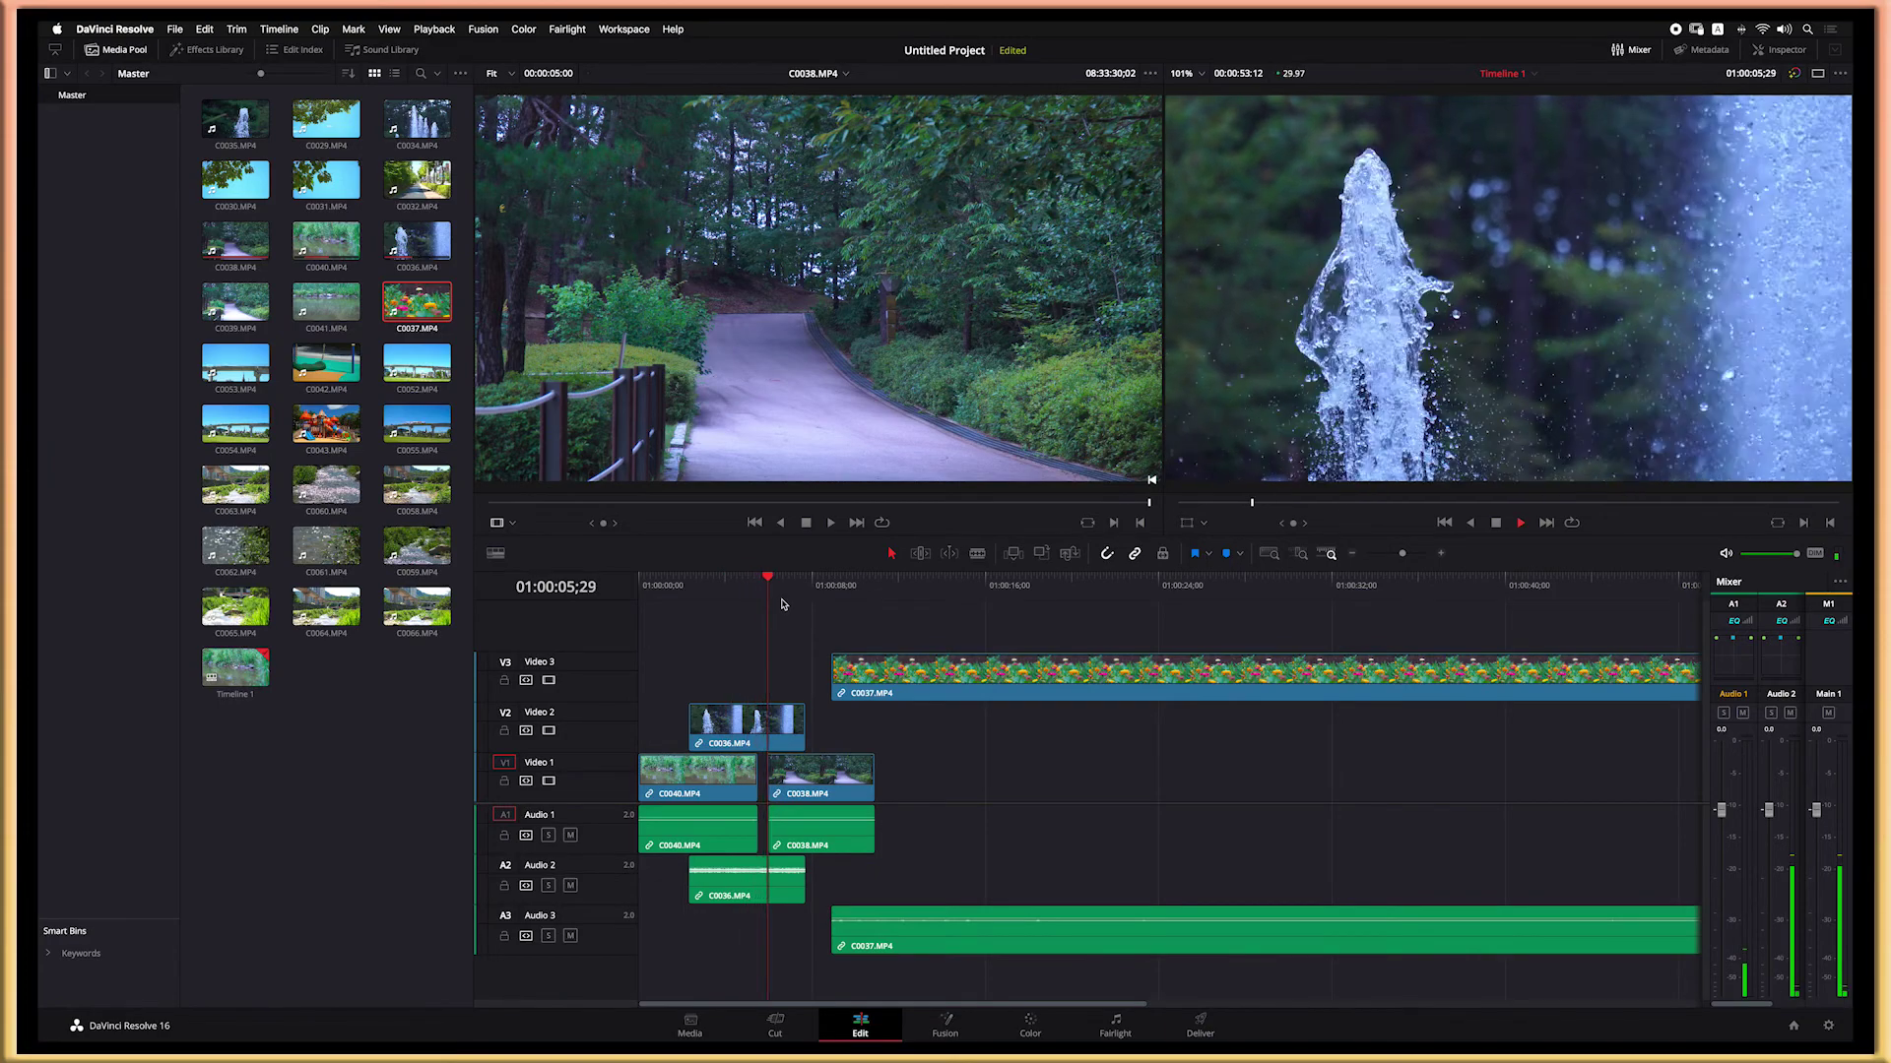
key(space)
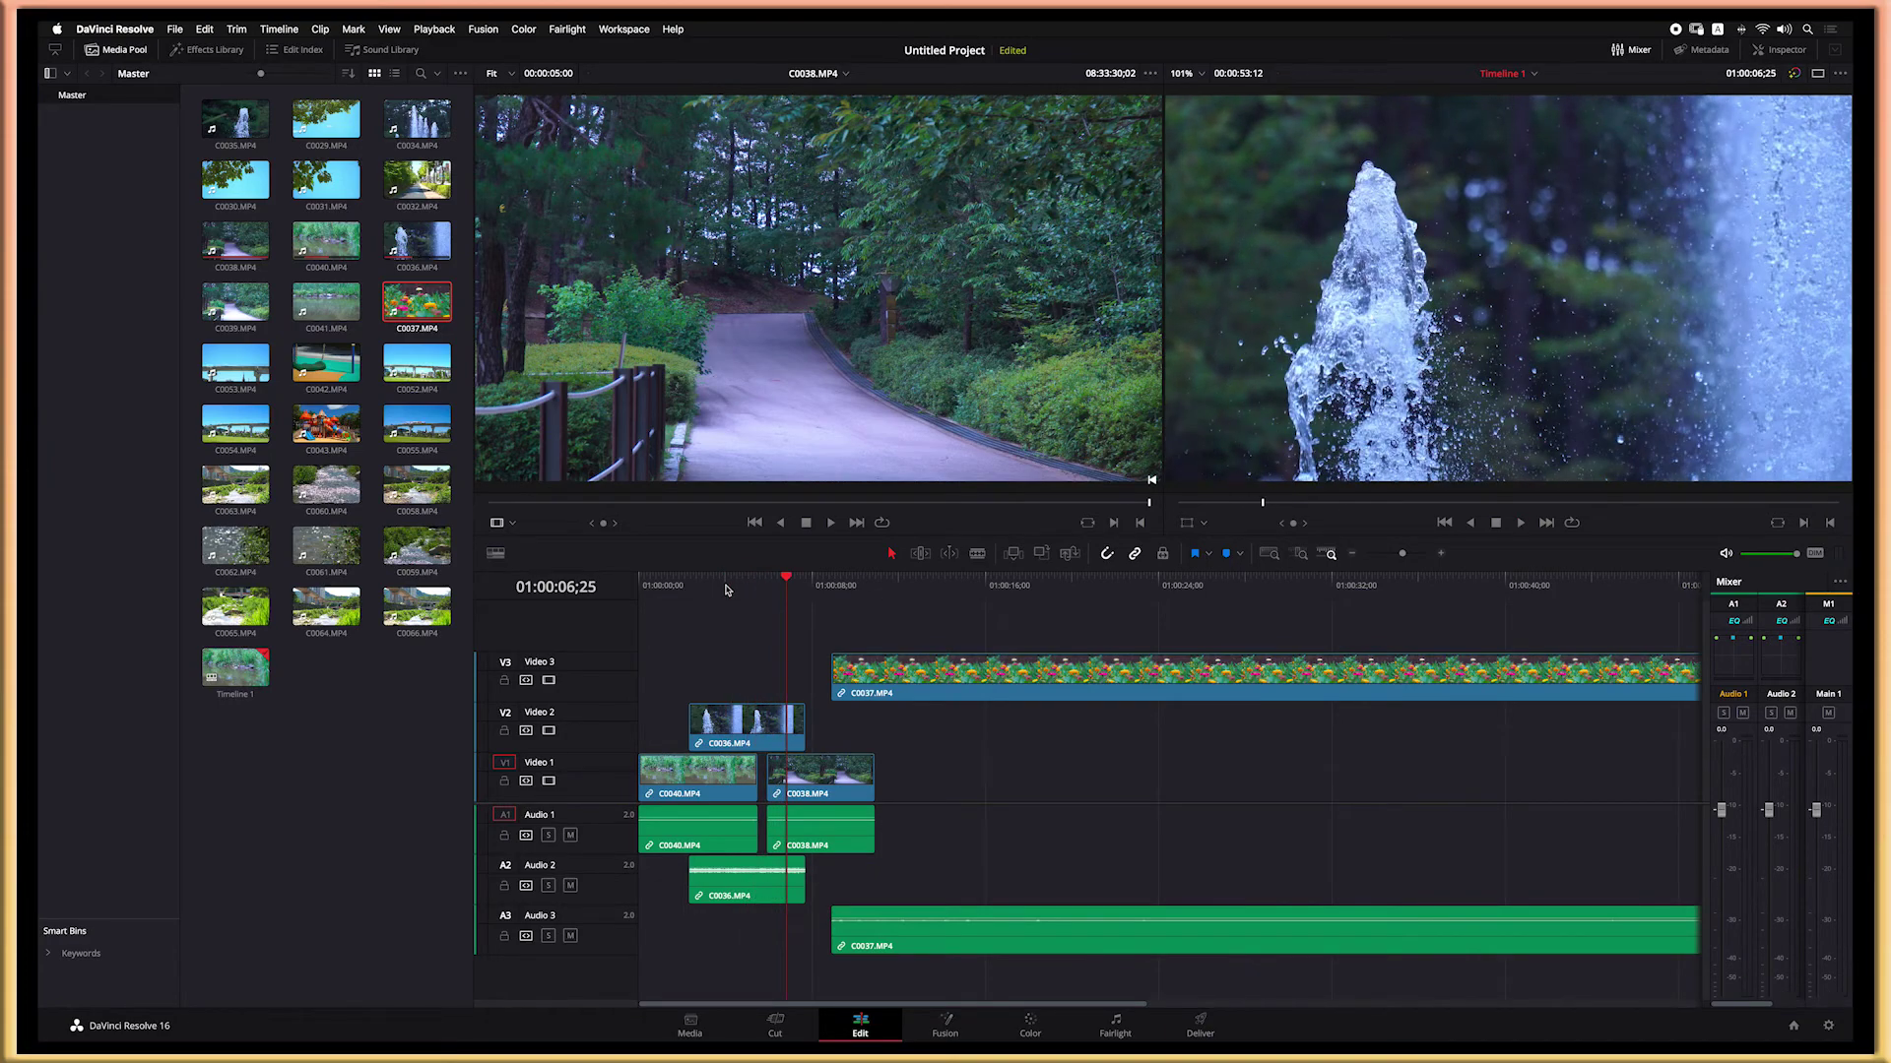
Step: Play the passage where C0037.MP4 covers C0038.MP4 and return the playhead to 01:00:03;25
click(827, 585)
key(space)
key(space)
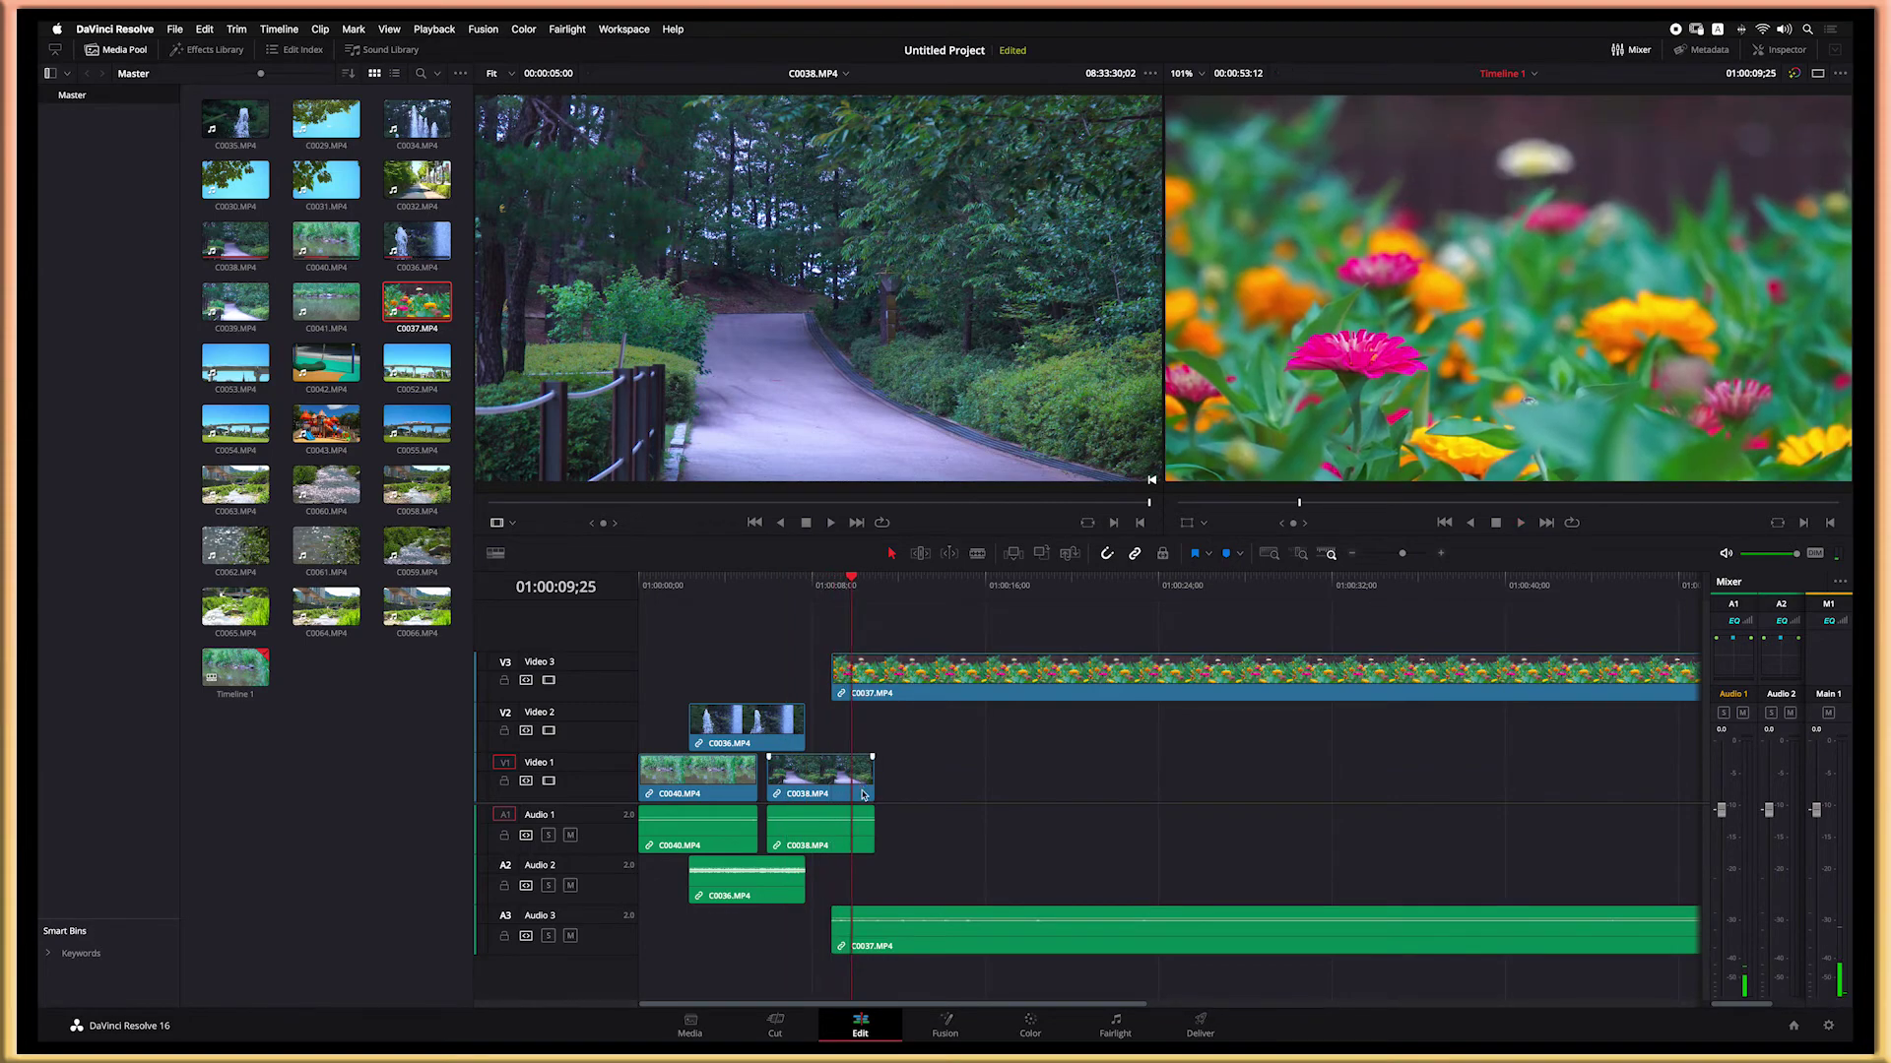
click(722, 689)
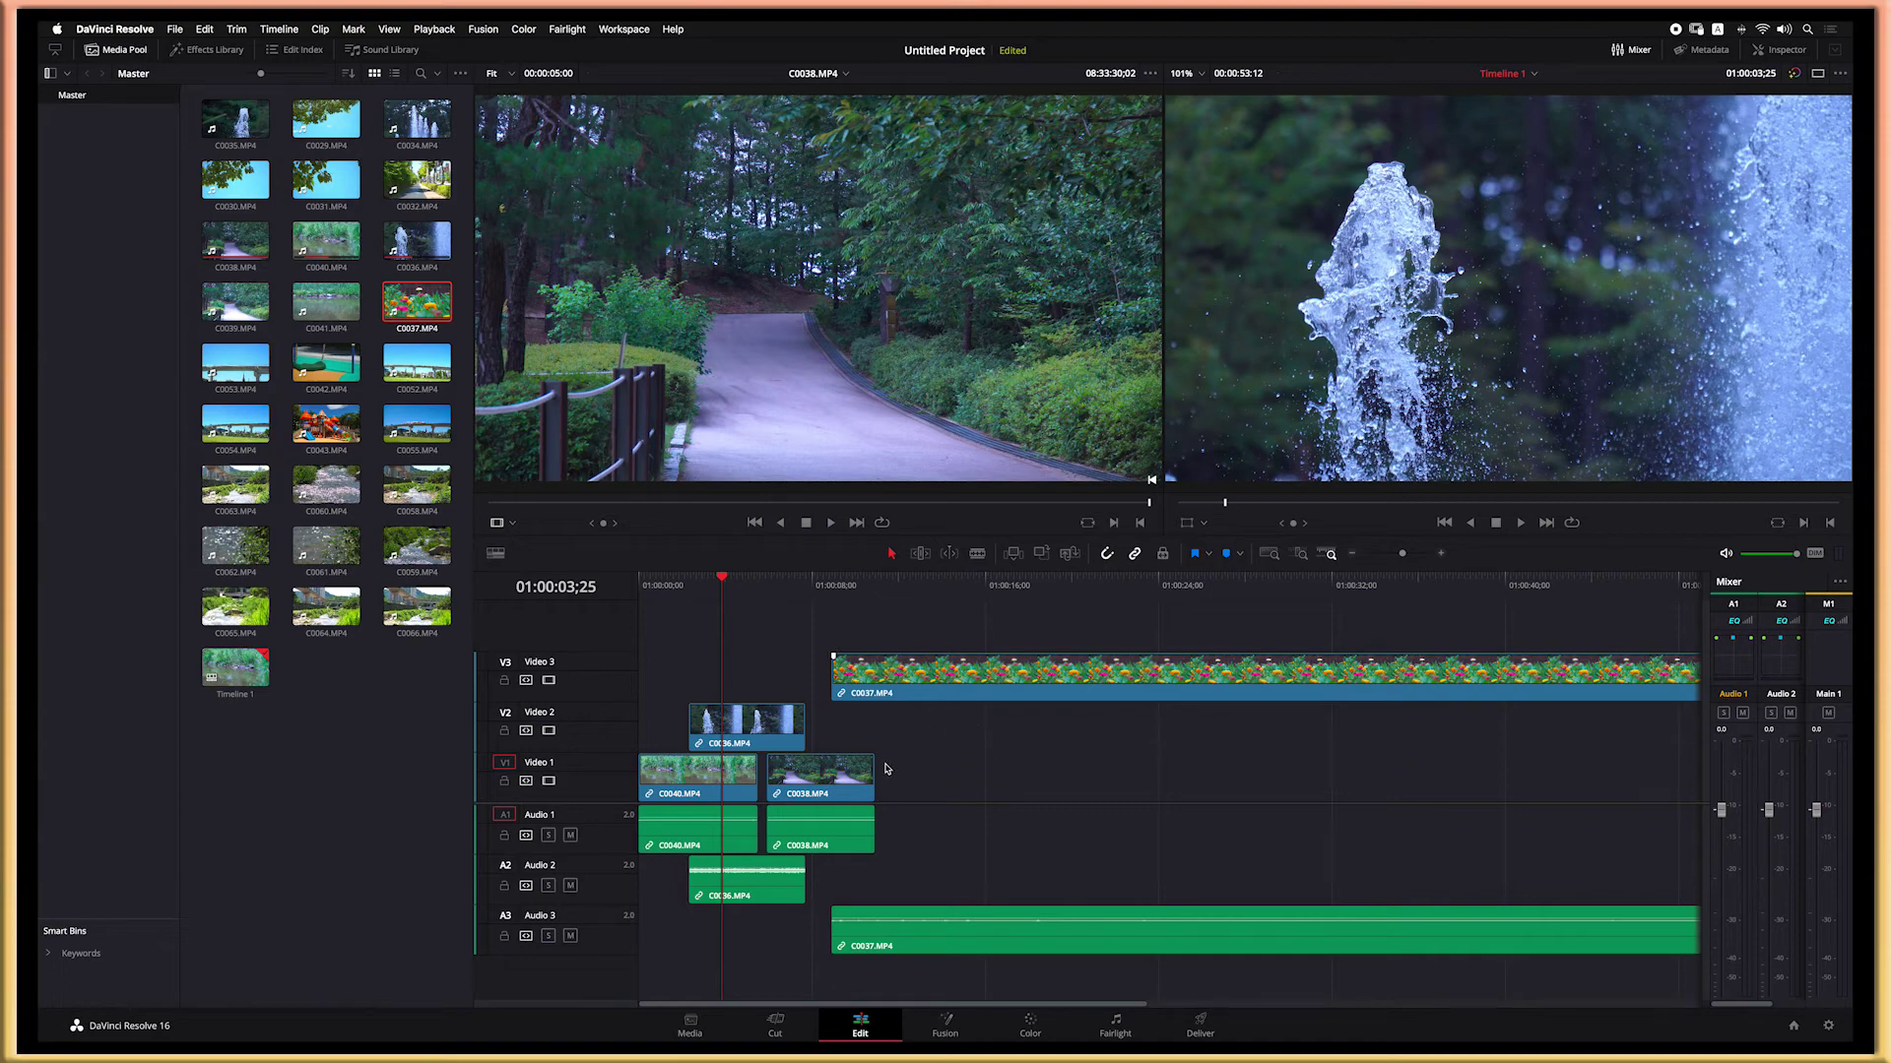
Step: Move C0038.MP4 to start where C0036.MP4 ends and place C0037.MP4 over it, starting at 01:00:08;29
drag(837, 783, 877, 782)
drag(955, 678, 1038, 681)
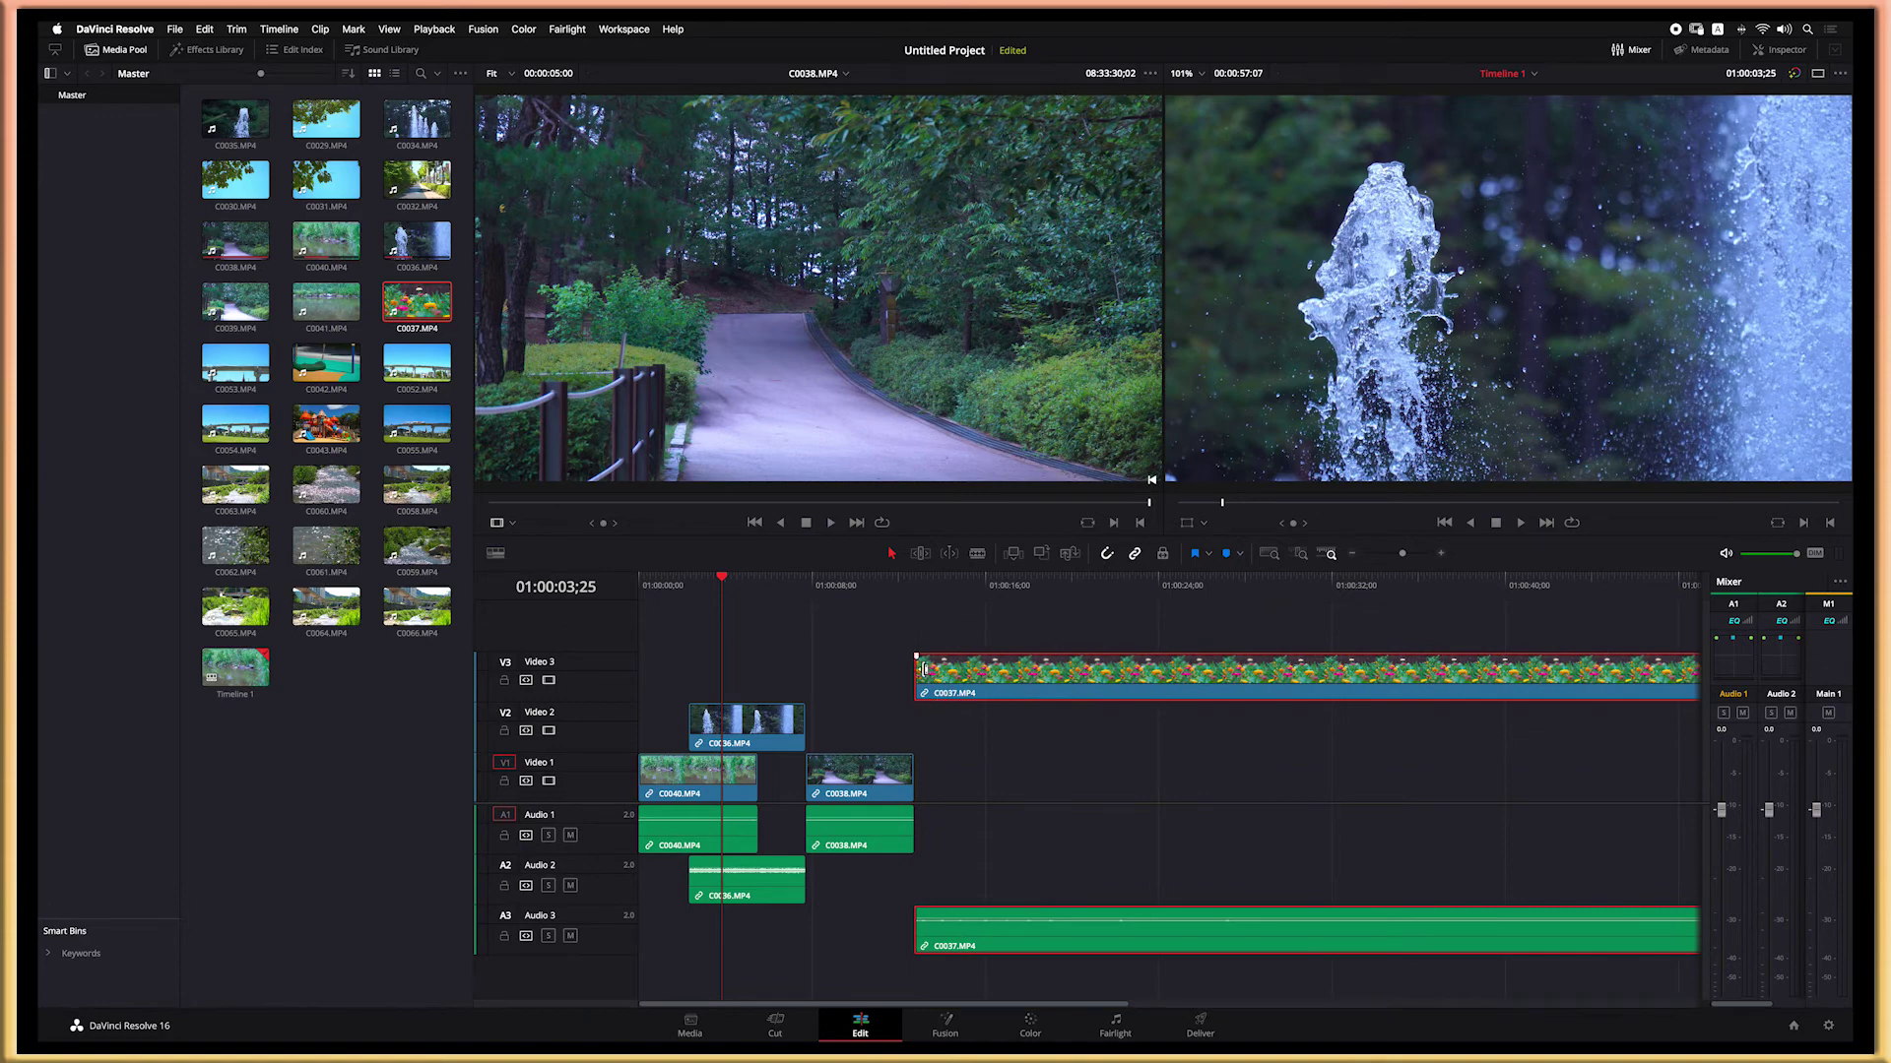
drag(924, 669, 833, 671)
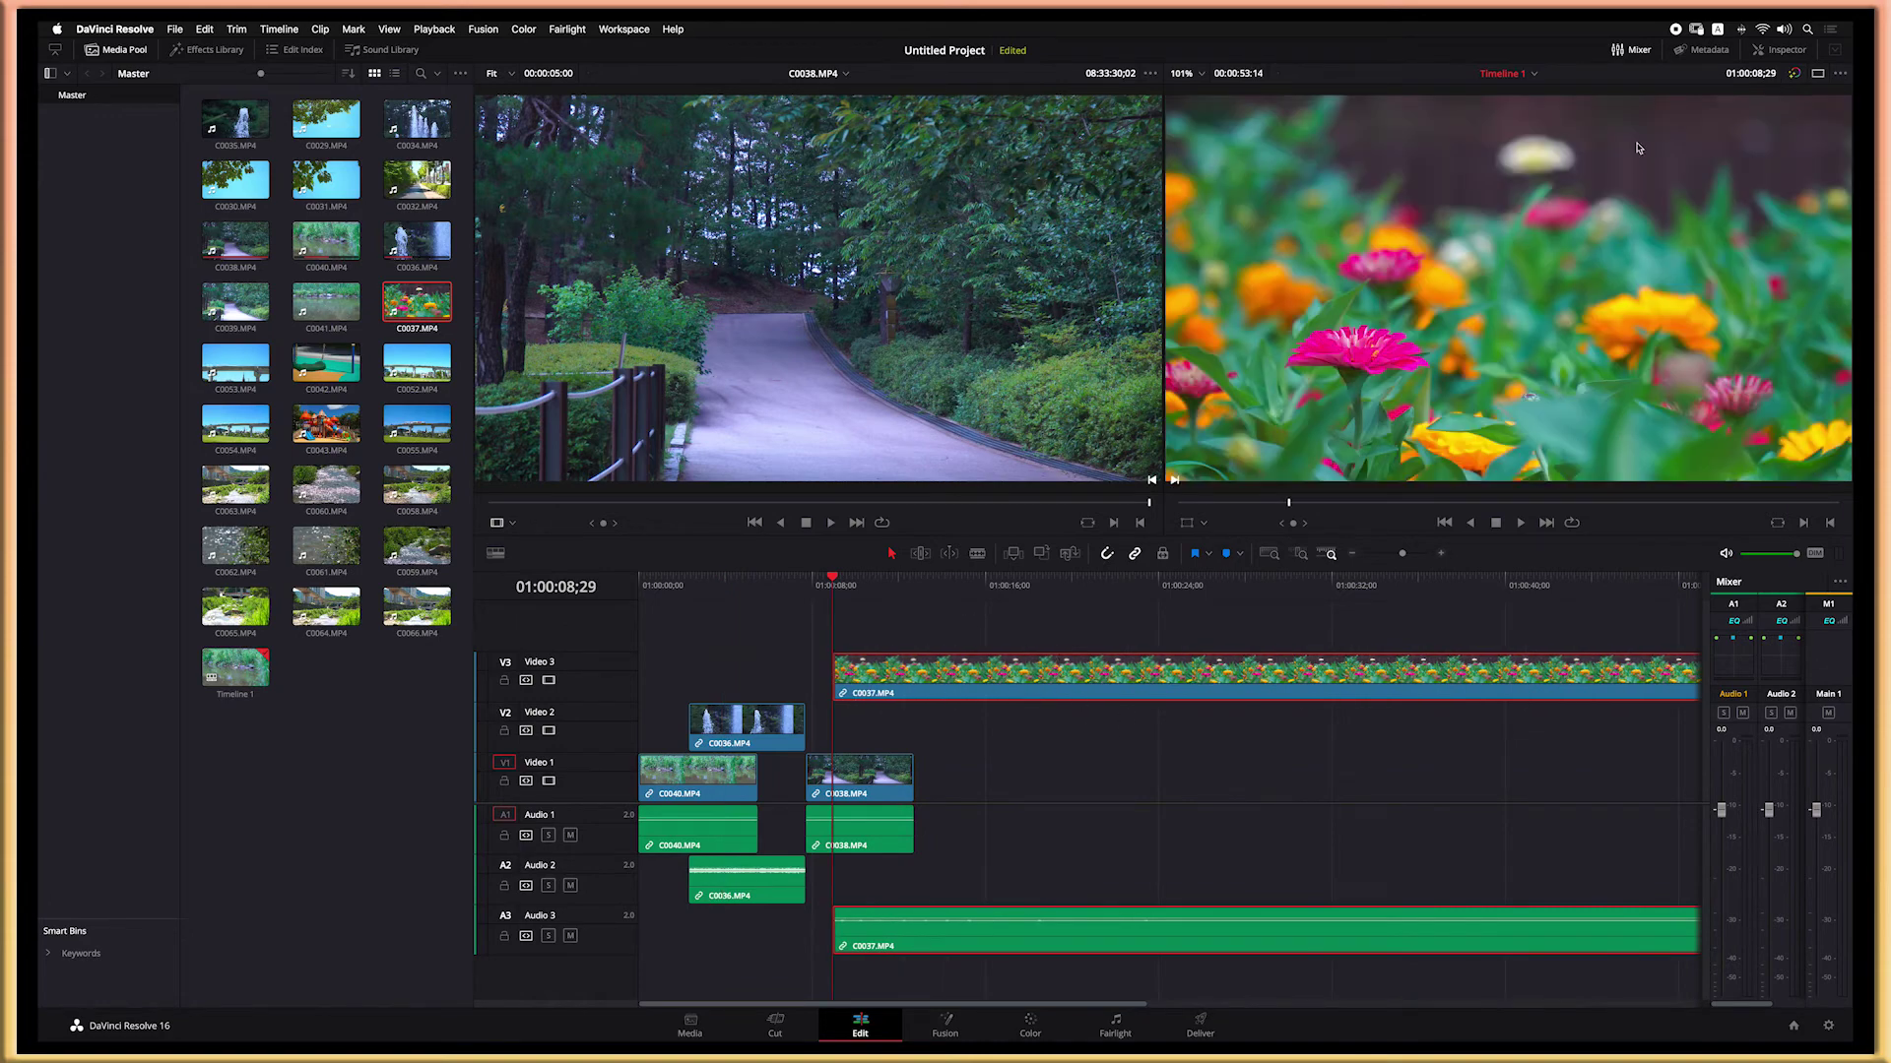
Step: Show the Inspector, set the opacity of C0037.MP4 to 51.30, and play the overlap to 01:00:10;23
click(1779, 50)
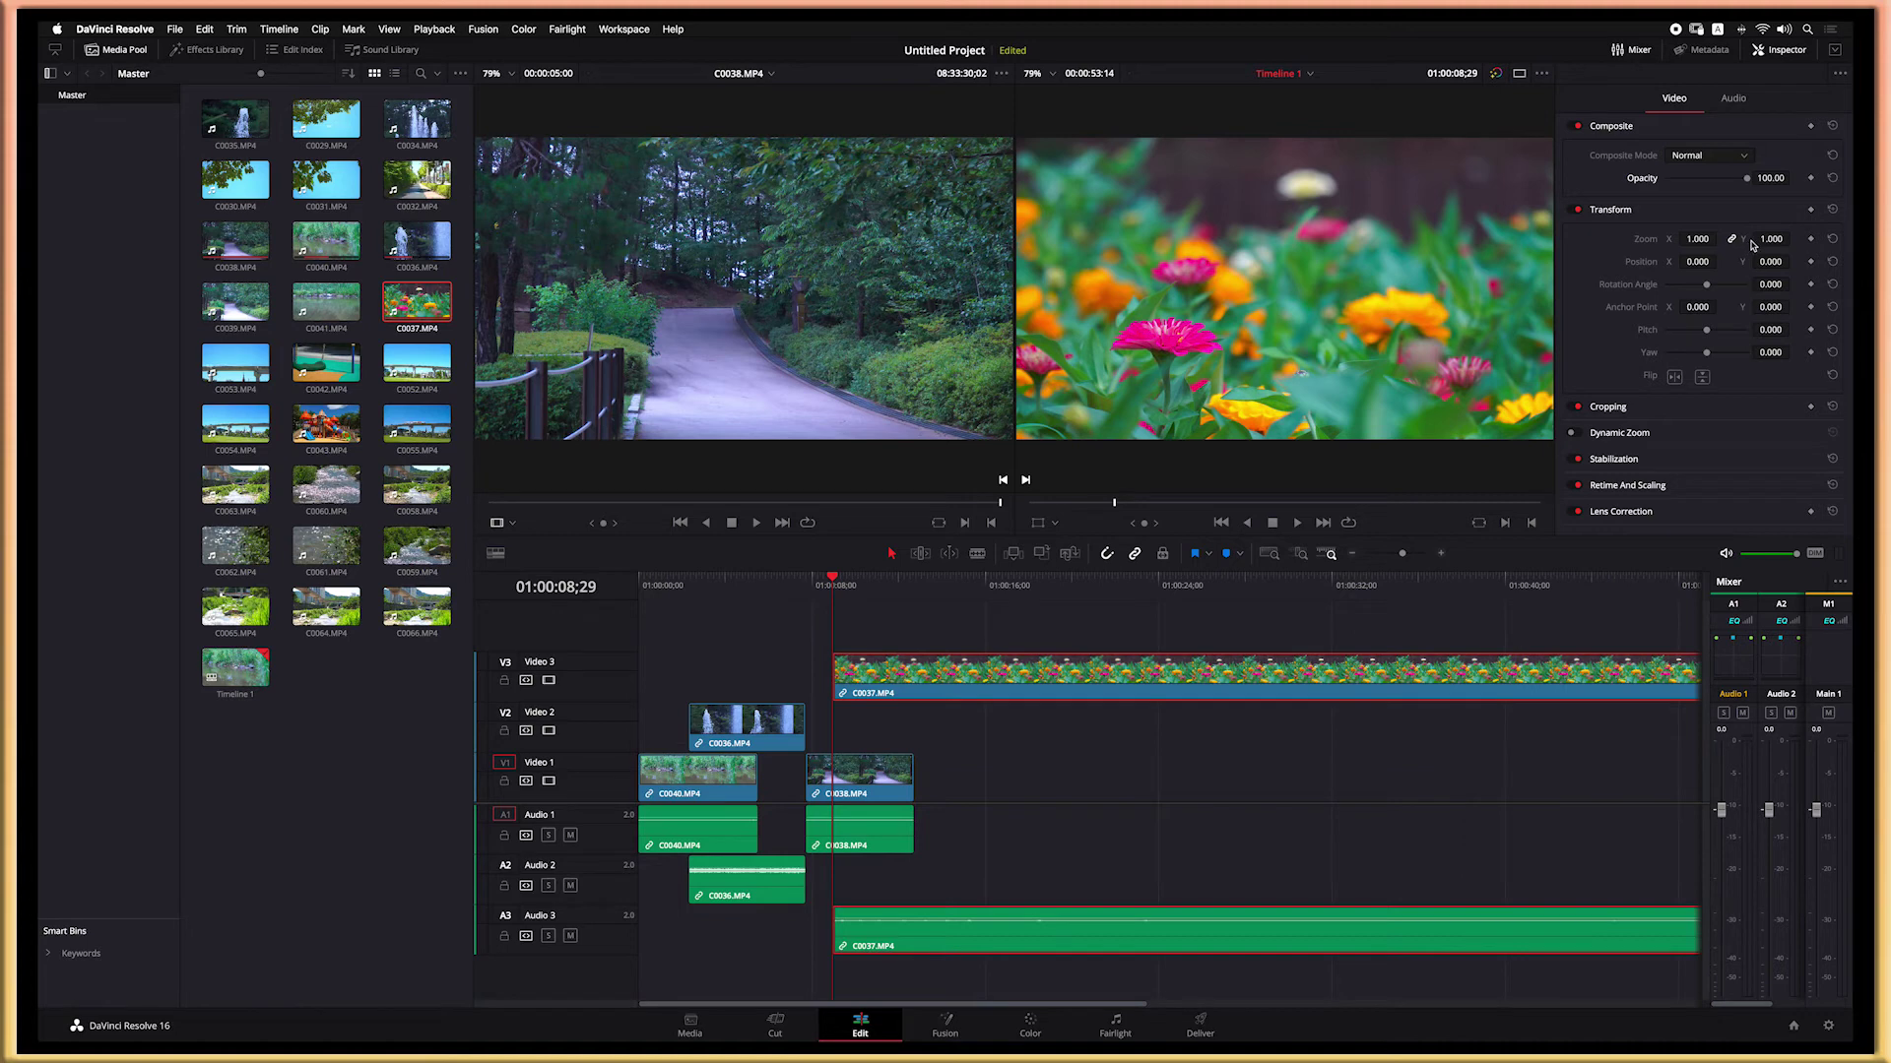
drag(1749, 180, 1706, 178)
key(space)
key(space)
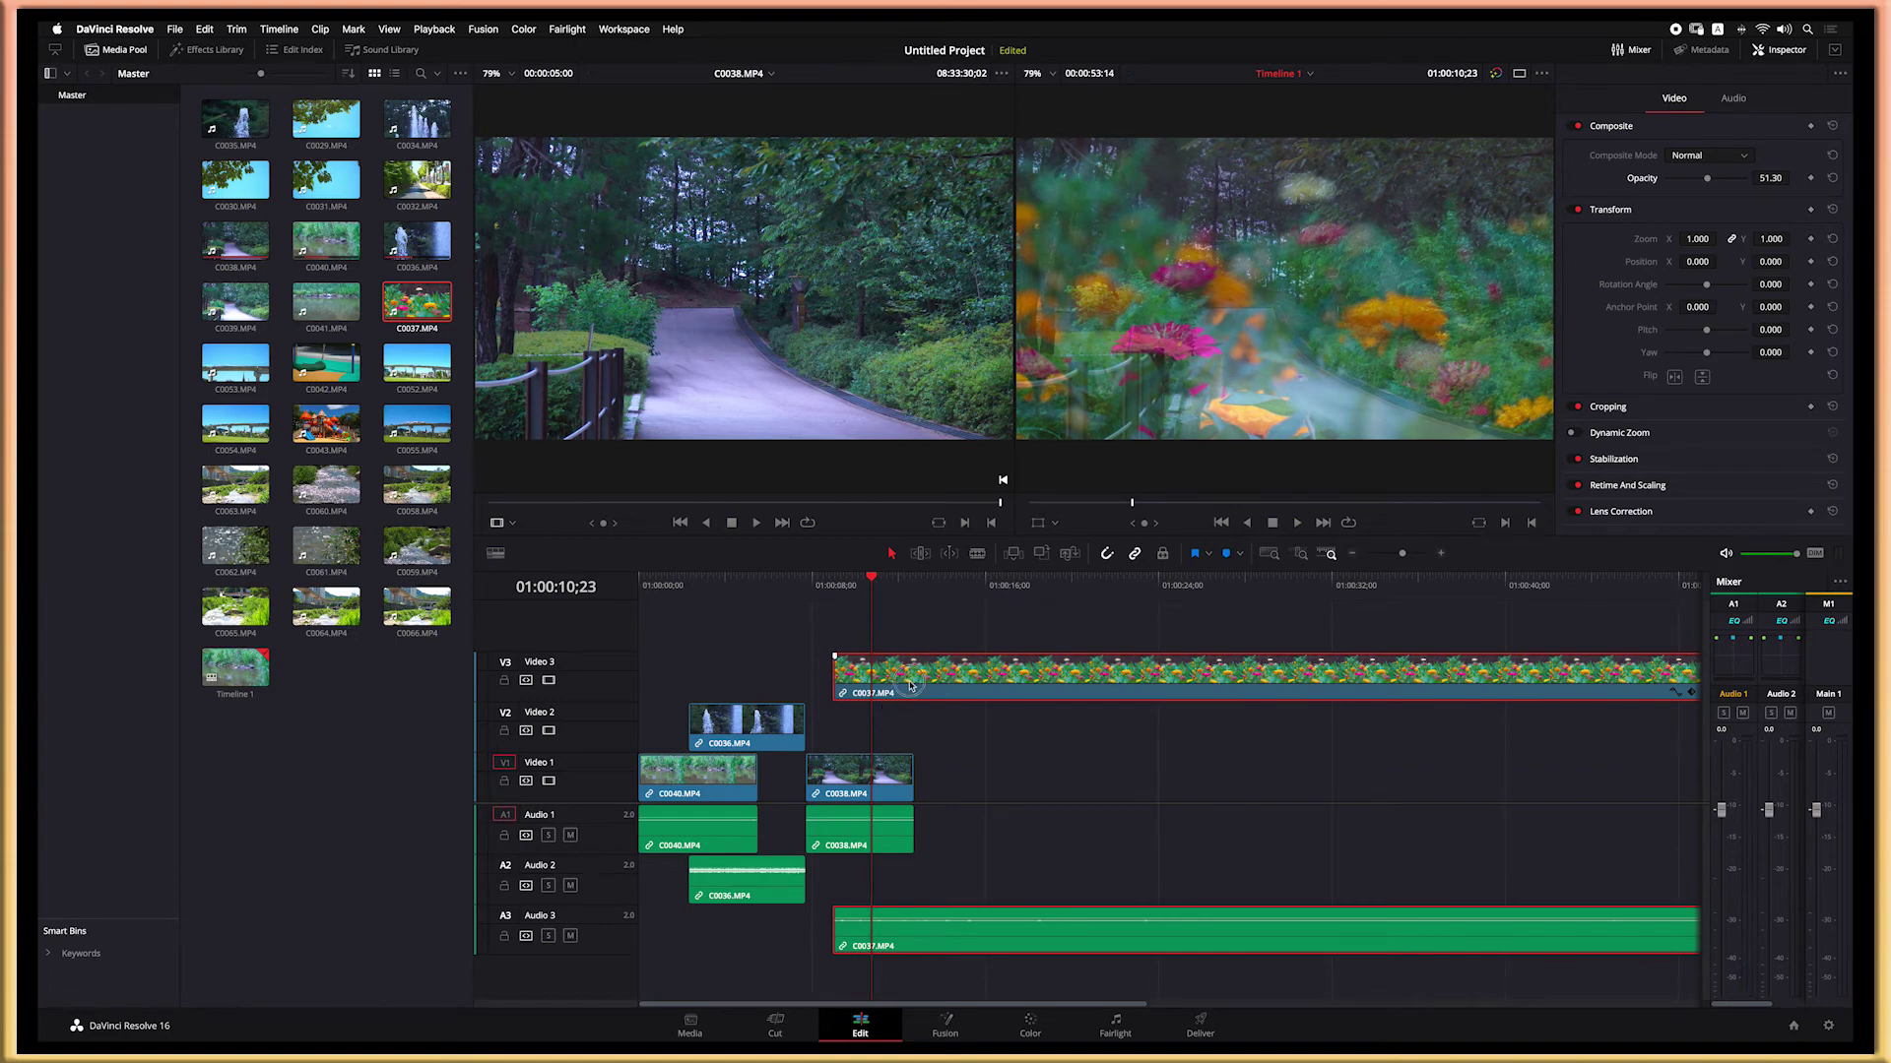
Step: Check C0038.MP4's composite settings and restore the opacity of C0037.MP4 to 100
click(889, 781)
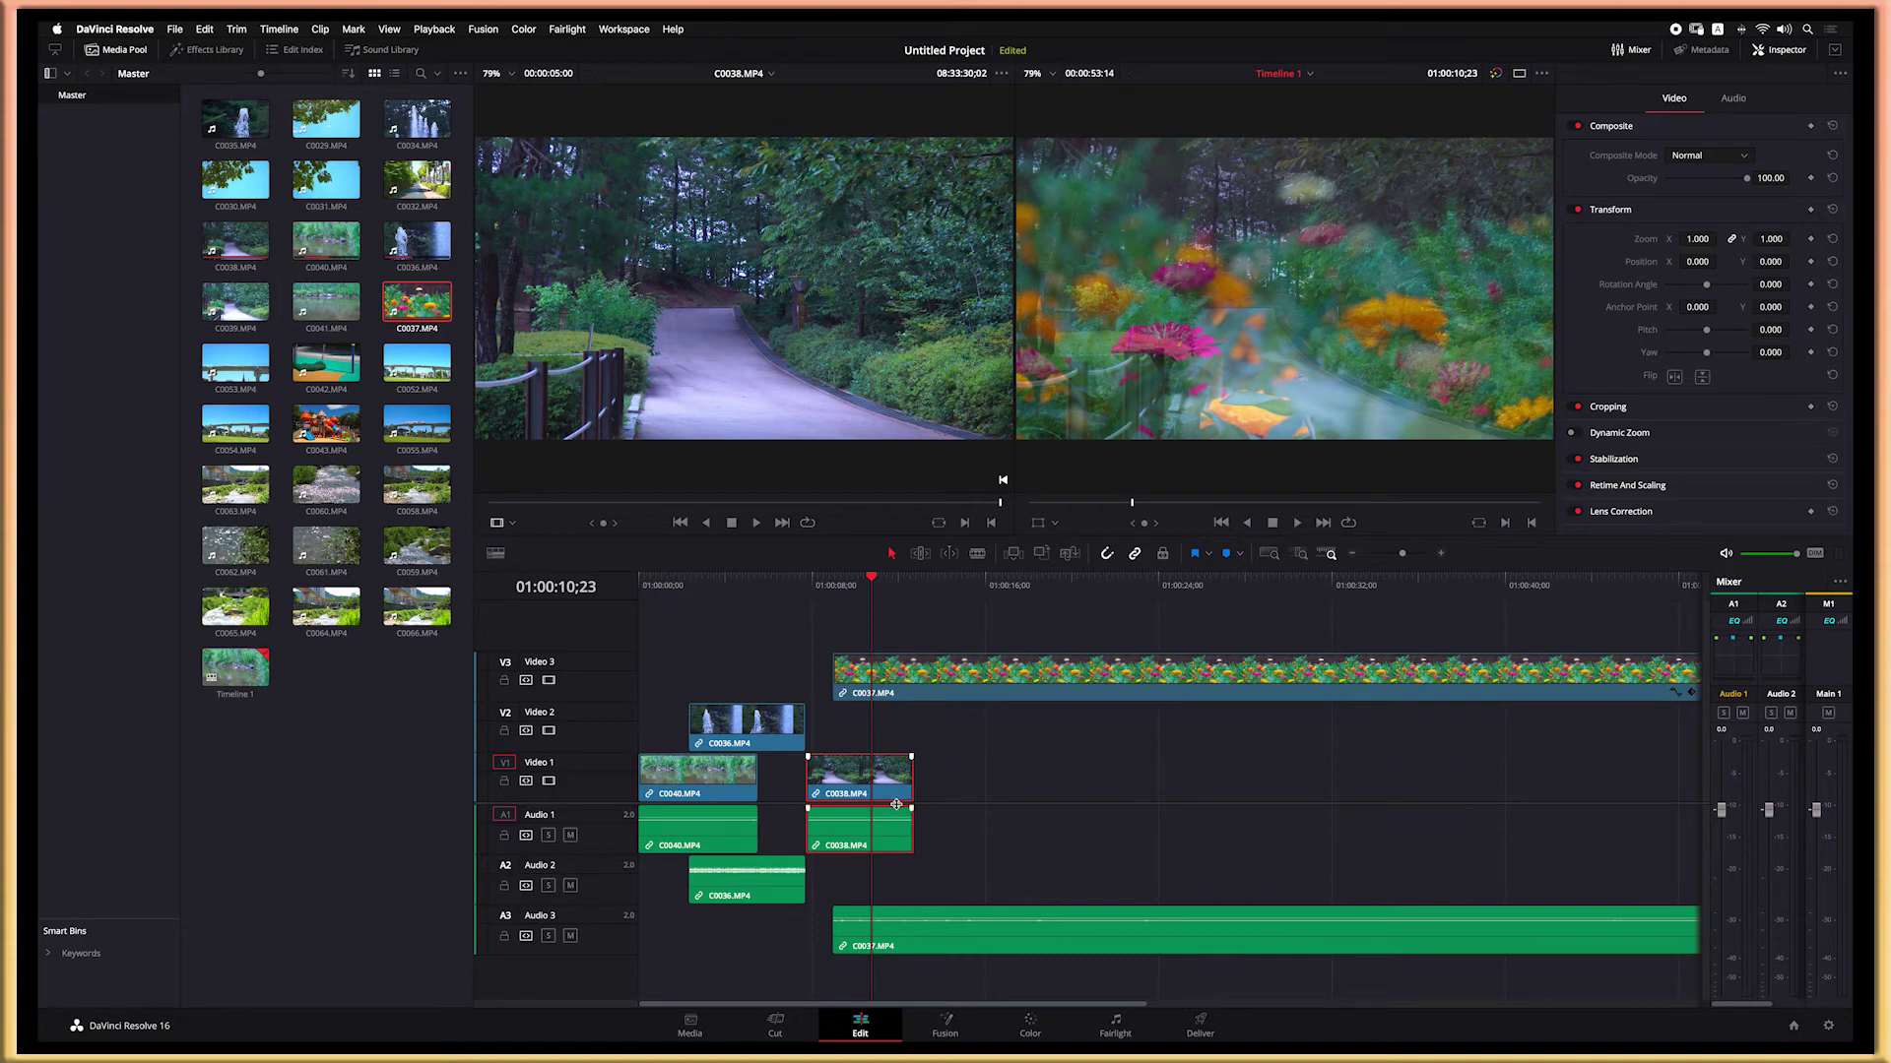
click(1436, 288)
mouse_move(1764, 181)
mouse_down()
mouse_move(1709, 179)
mouse_move(1758, 181)
mouse_up()
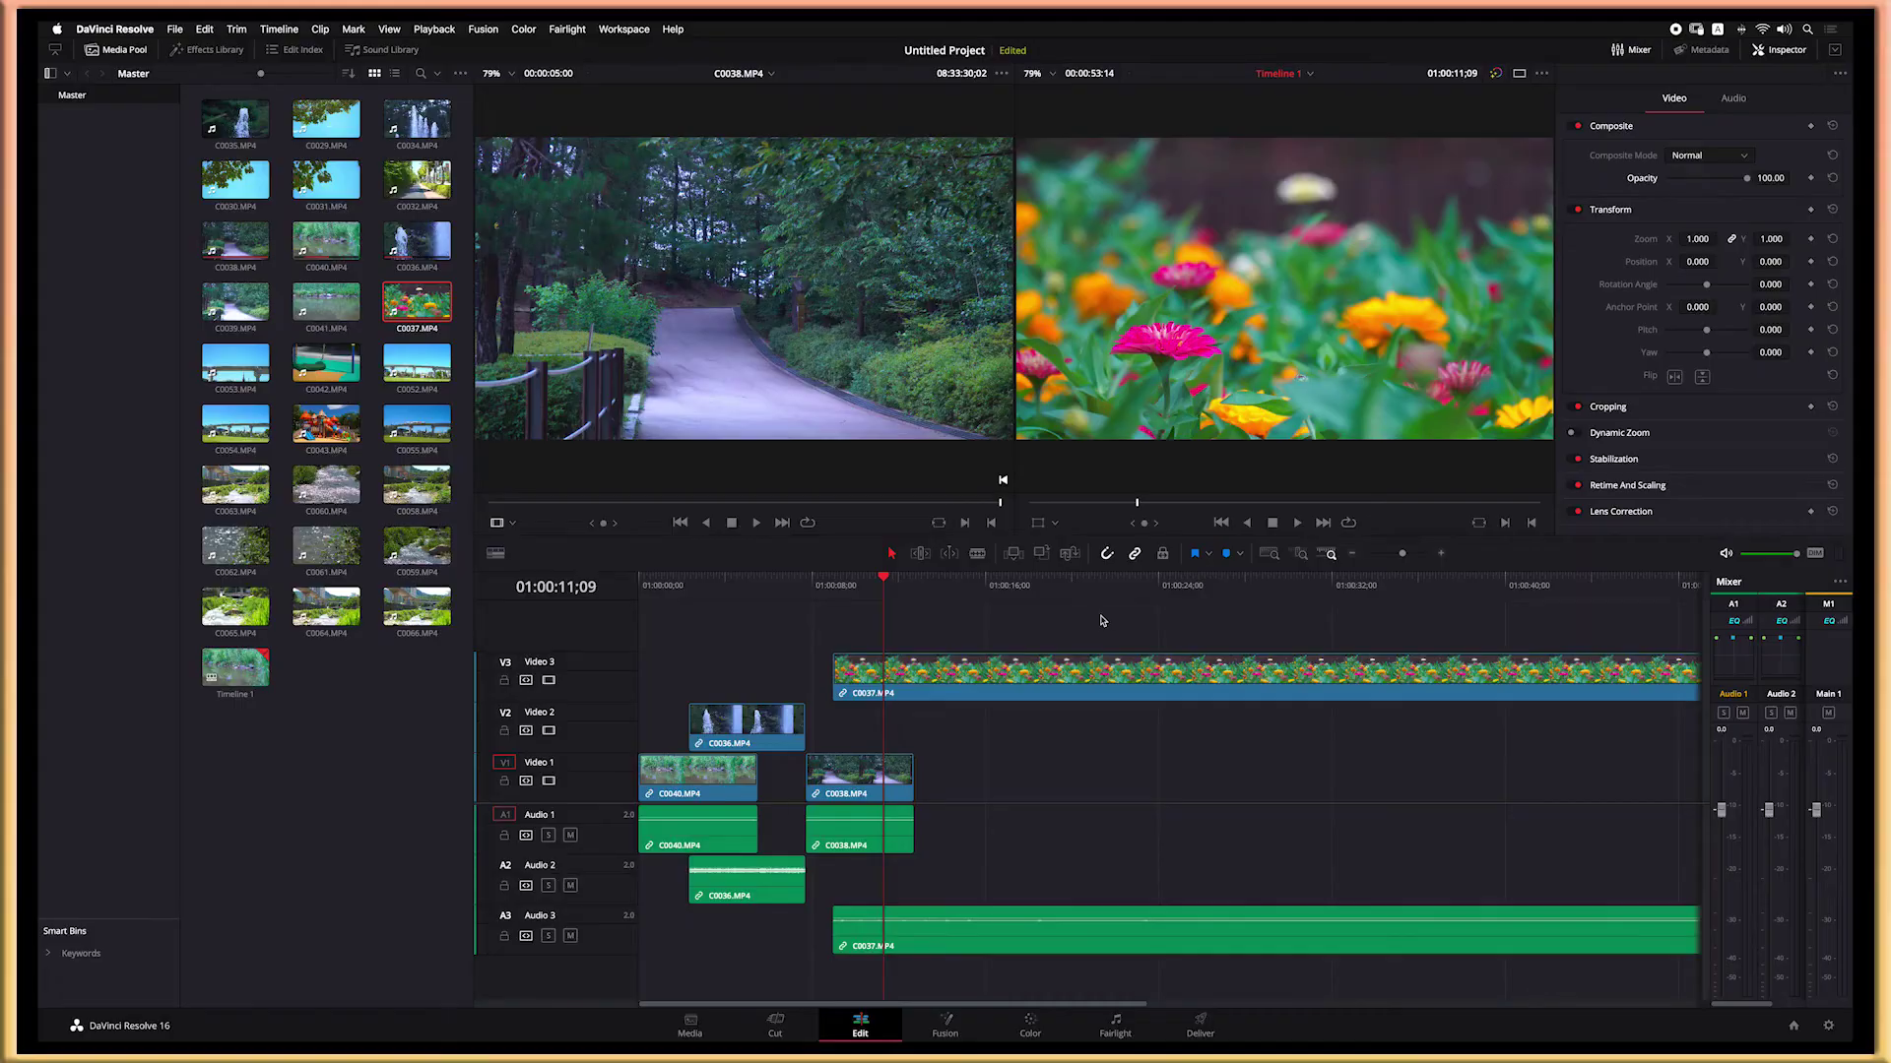
Step: Return the playhead to the timeline start and place it at 01:00:10;05, inside the overlap of C0037.MP4 and C0038.MP4
drag(1300, 581, 599, 620)
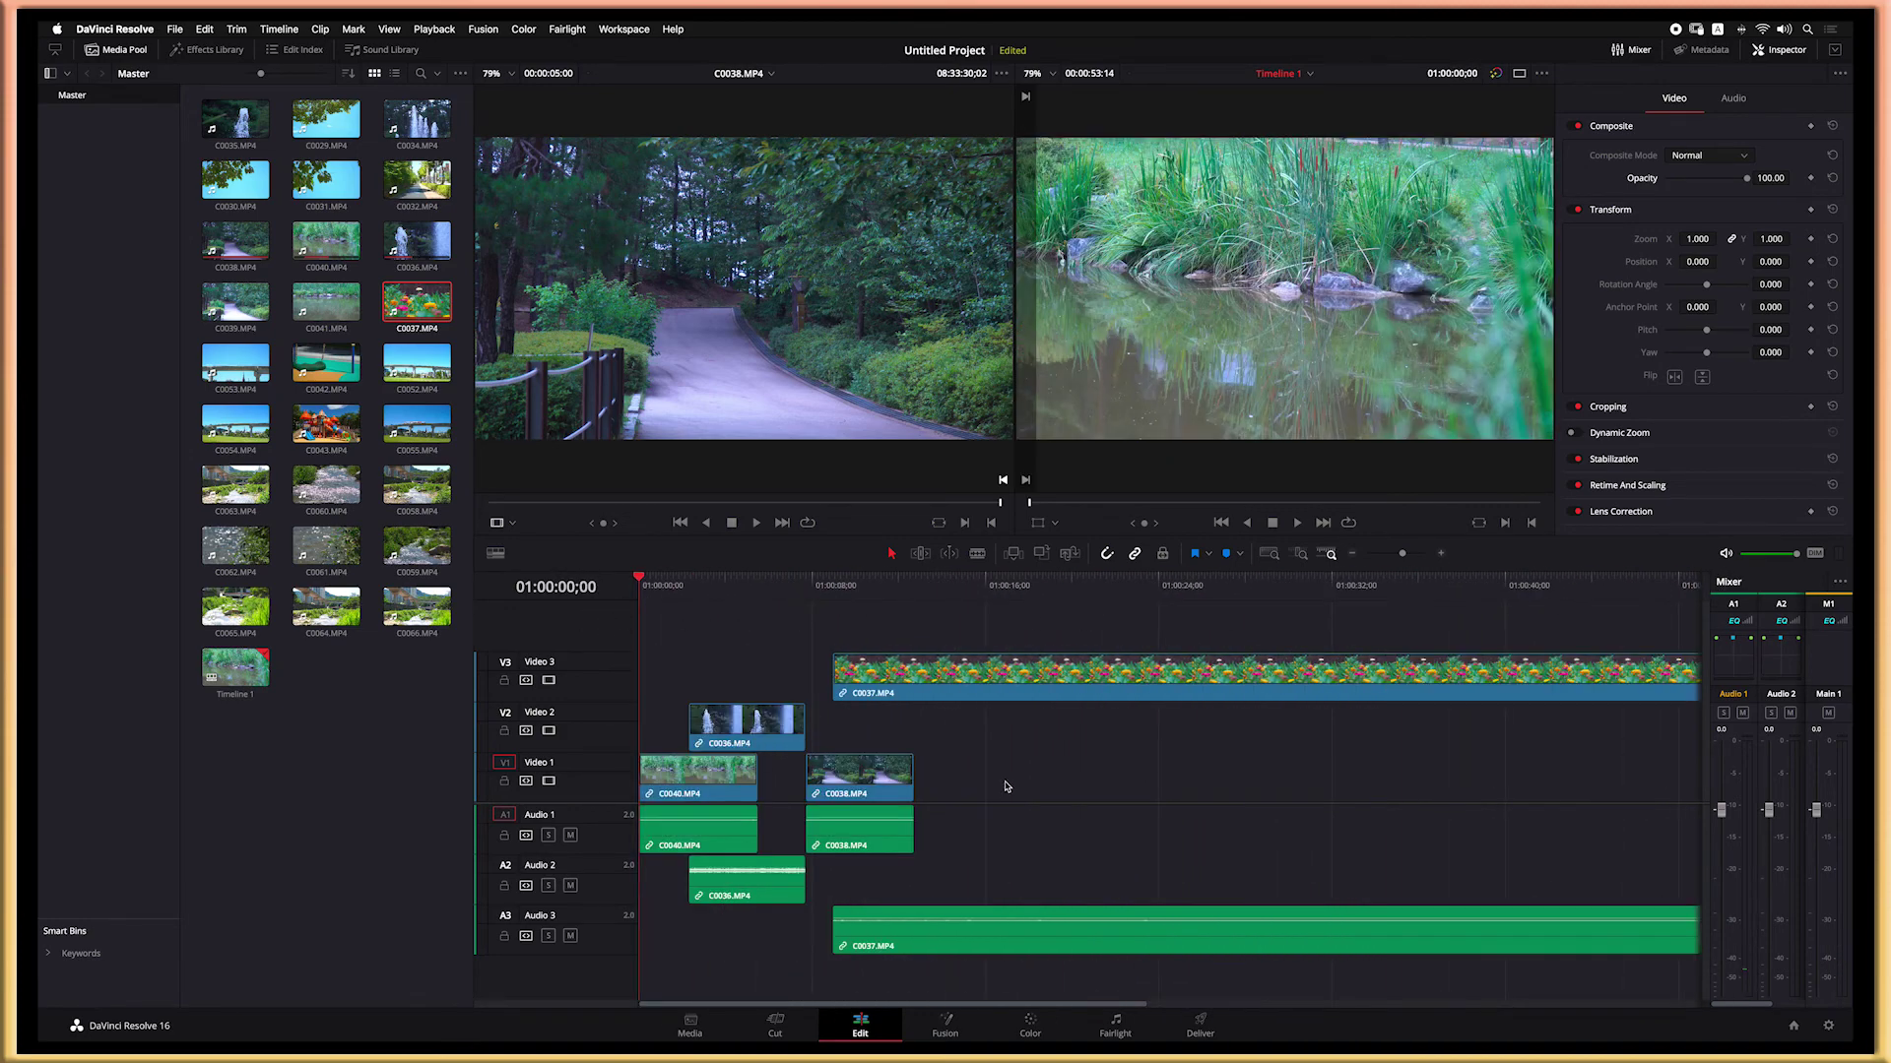
mouse_move(945, 1004)
mouse_down()
mouse_move(1118, 999)
mouse_move(866, 1008)
mouse_move(1022, 1027)
mouse_move(931, 1025)
mouse_up()
click(863, 589)
drag(863, 589, 859, 589)
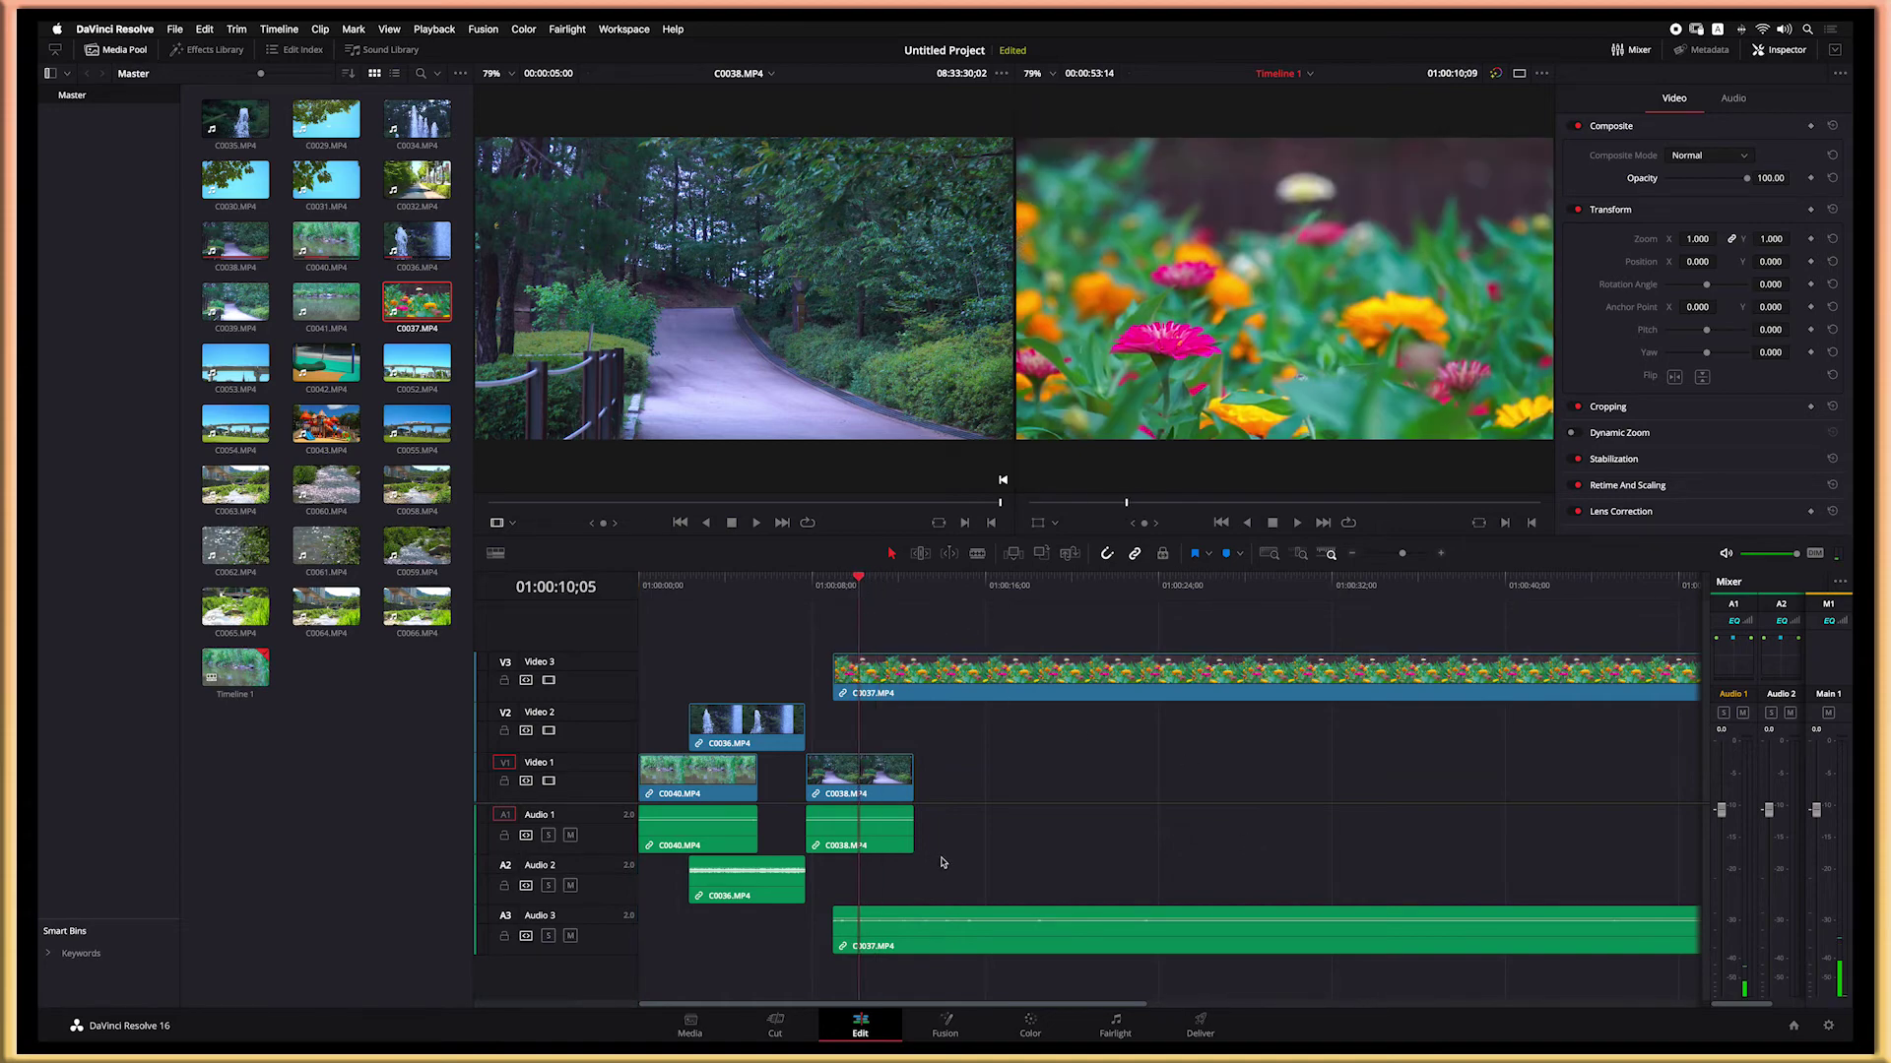
Step: Enlarge the timeline to frame level and move the playhead frame by frame back and forth, ending at 01:00:10;20
drag(1403, 557, 1415, 559)
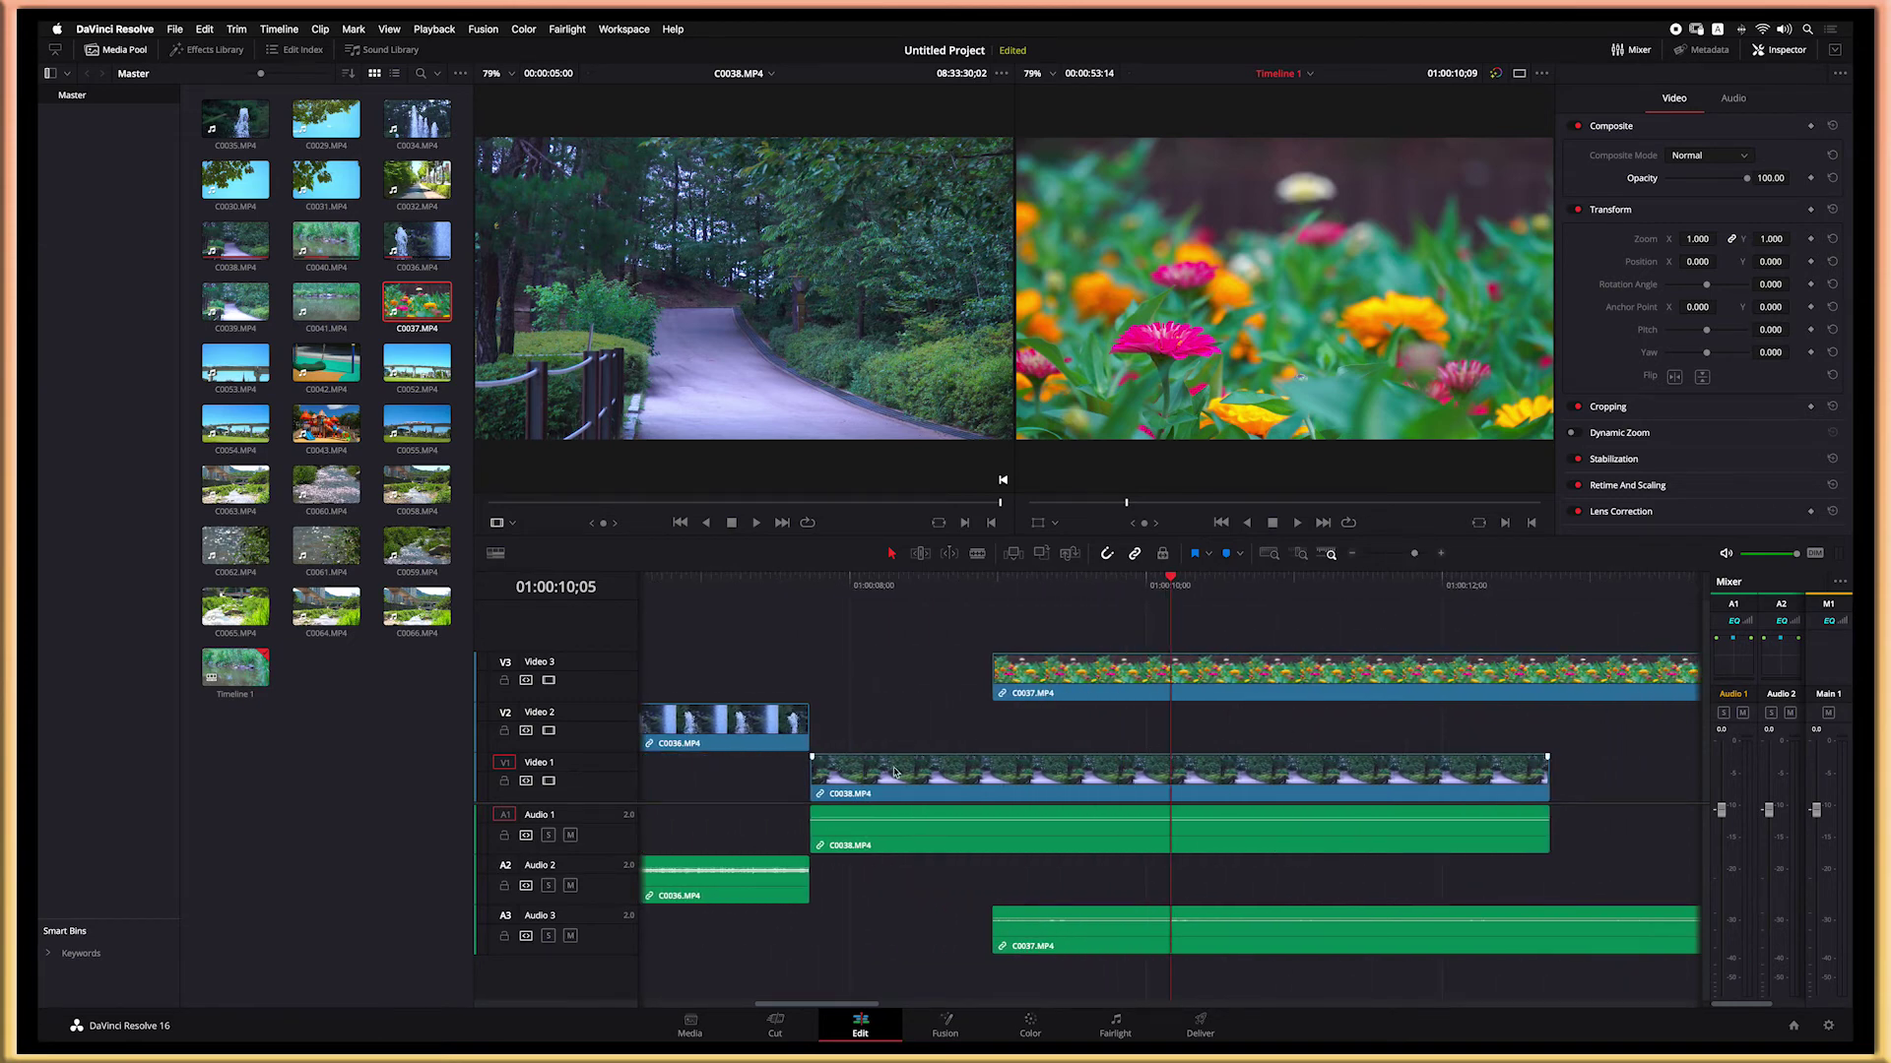
drag(1416, 554, 1437, 557)
key(Right)
key(Right)
key(Right)
key(Right)
key(Left)
key(Left)
key(Left)
key(Left)
key(Left)
key(Left)
key(Left)
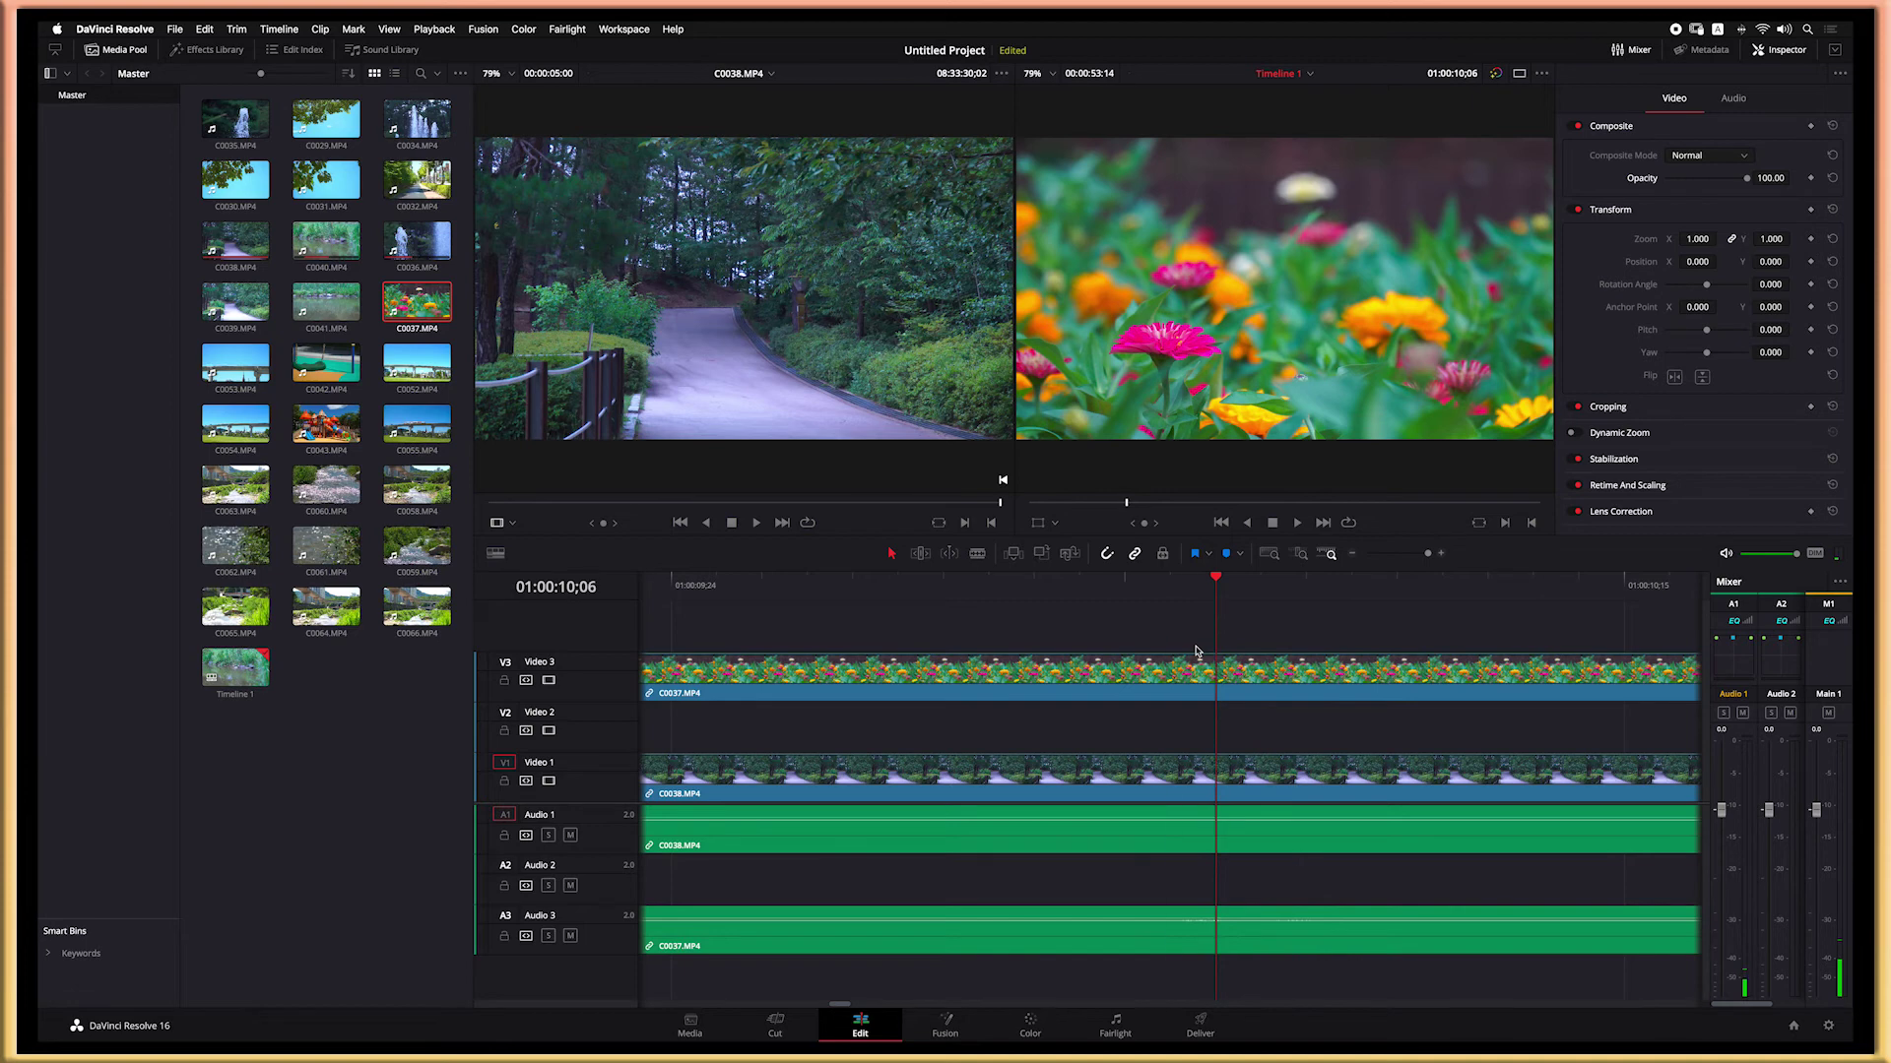
key(Right)
key(Right)
key(Right)
key(Right)
key(Right)
key(Right)
key(Right)
key(Right)
key(Right)
key(Right)
key(Right)
key(Right)
key(Right)
key(Right)
key(Right)
key(Right)
key(Right)
key(Right)
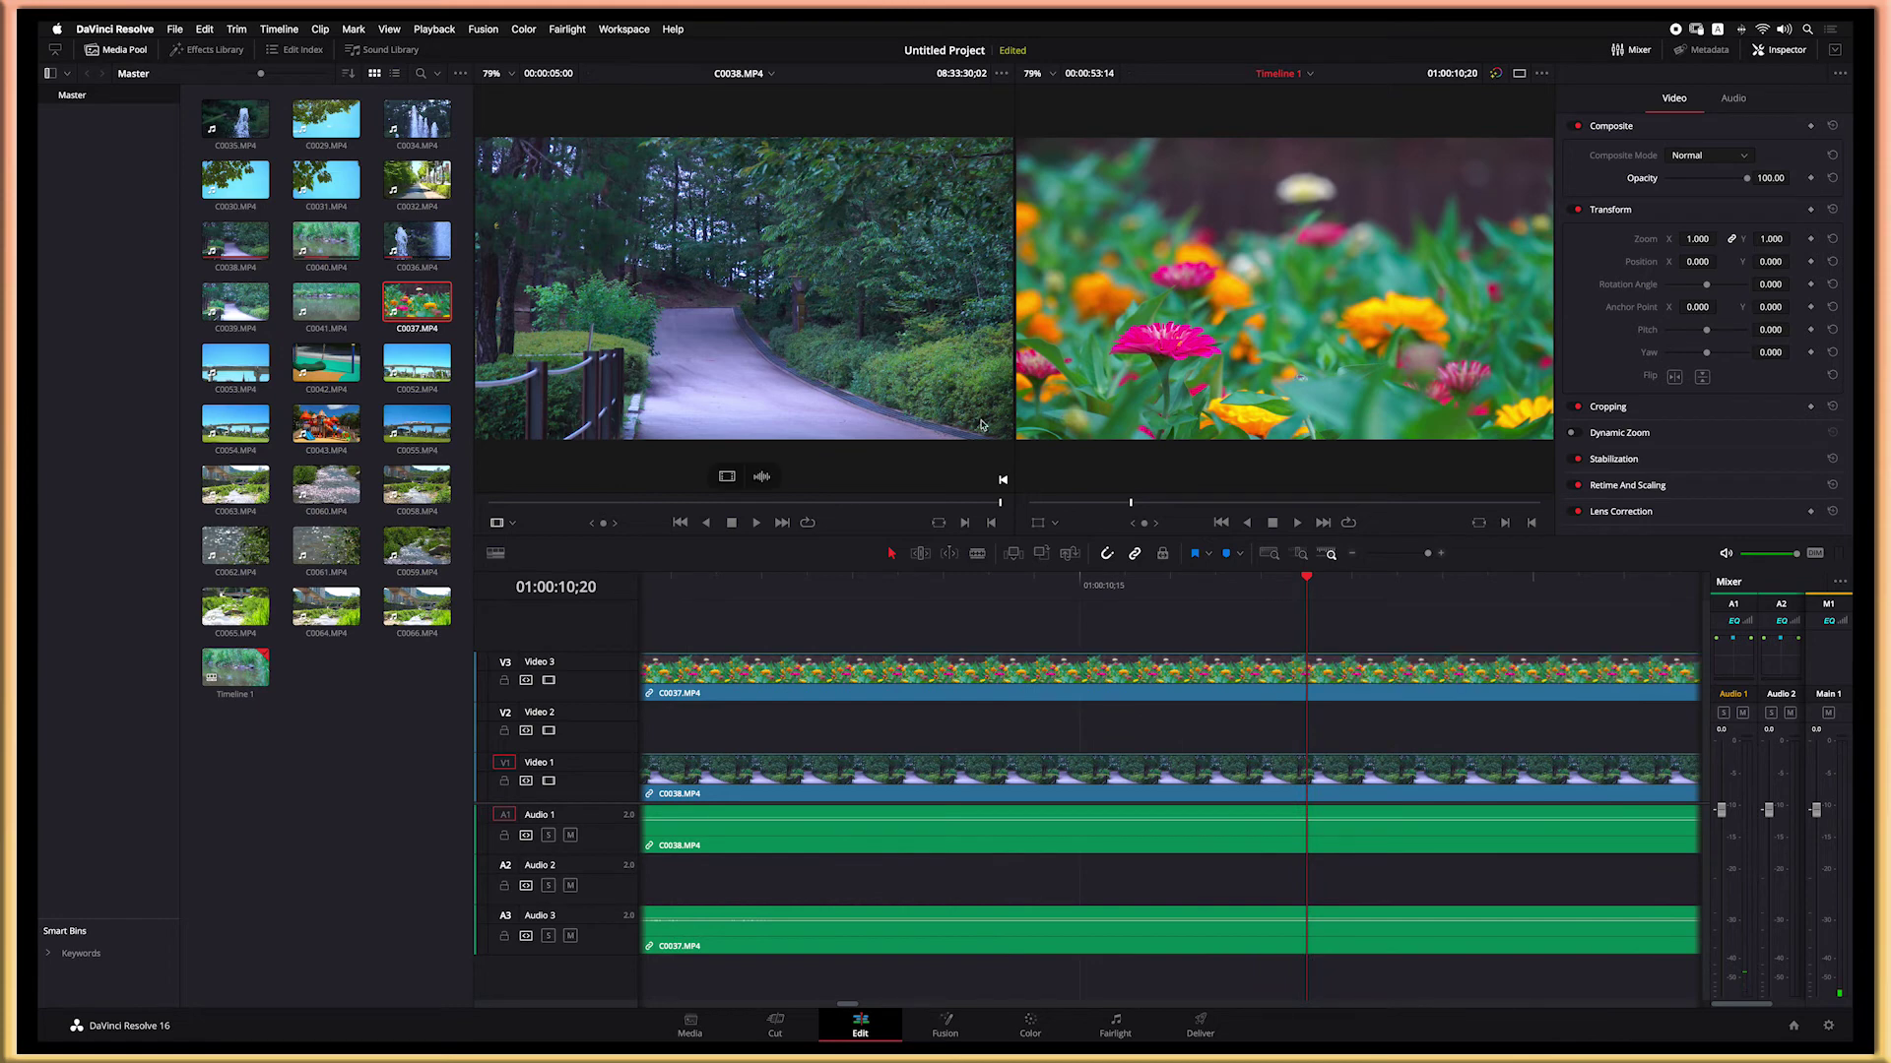
Step: Zoom the timeline out until the whole sequence occupies only a small part of its start
click(1354, 556)
click(1354, 556)
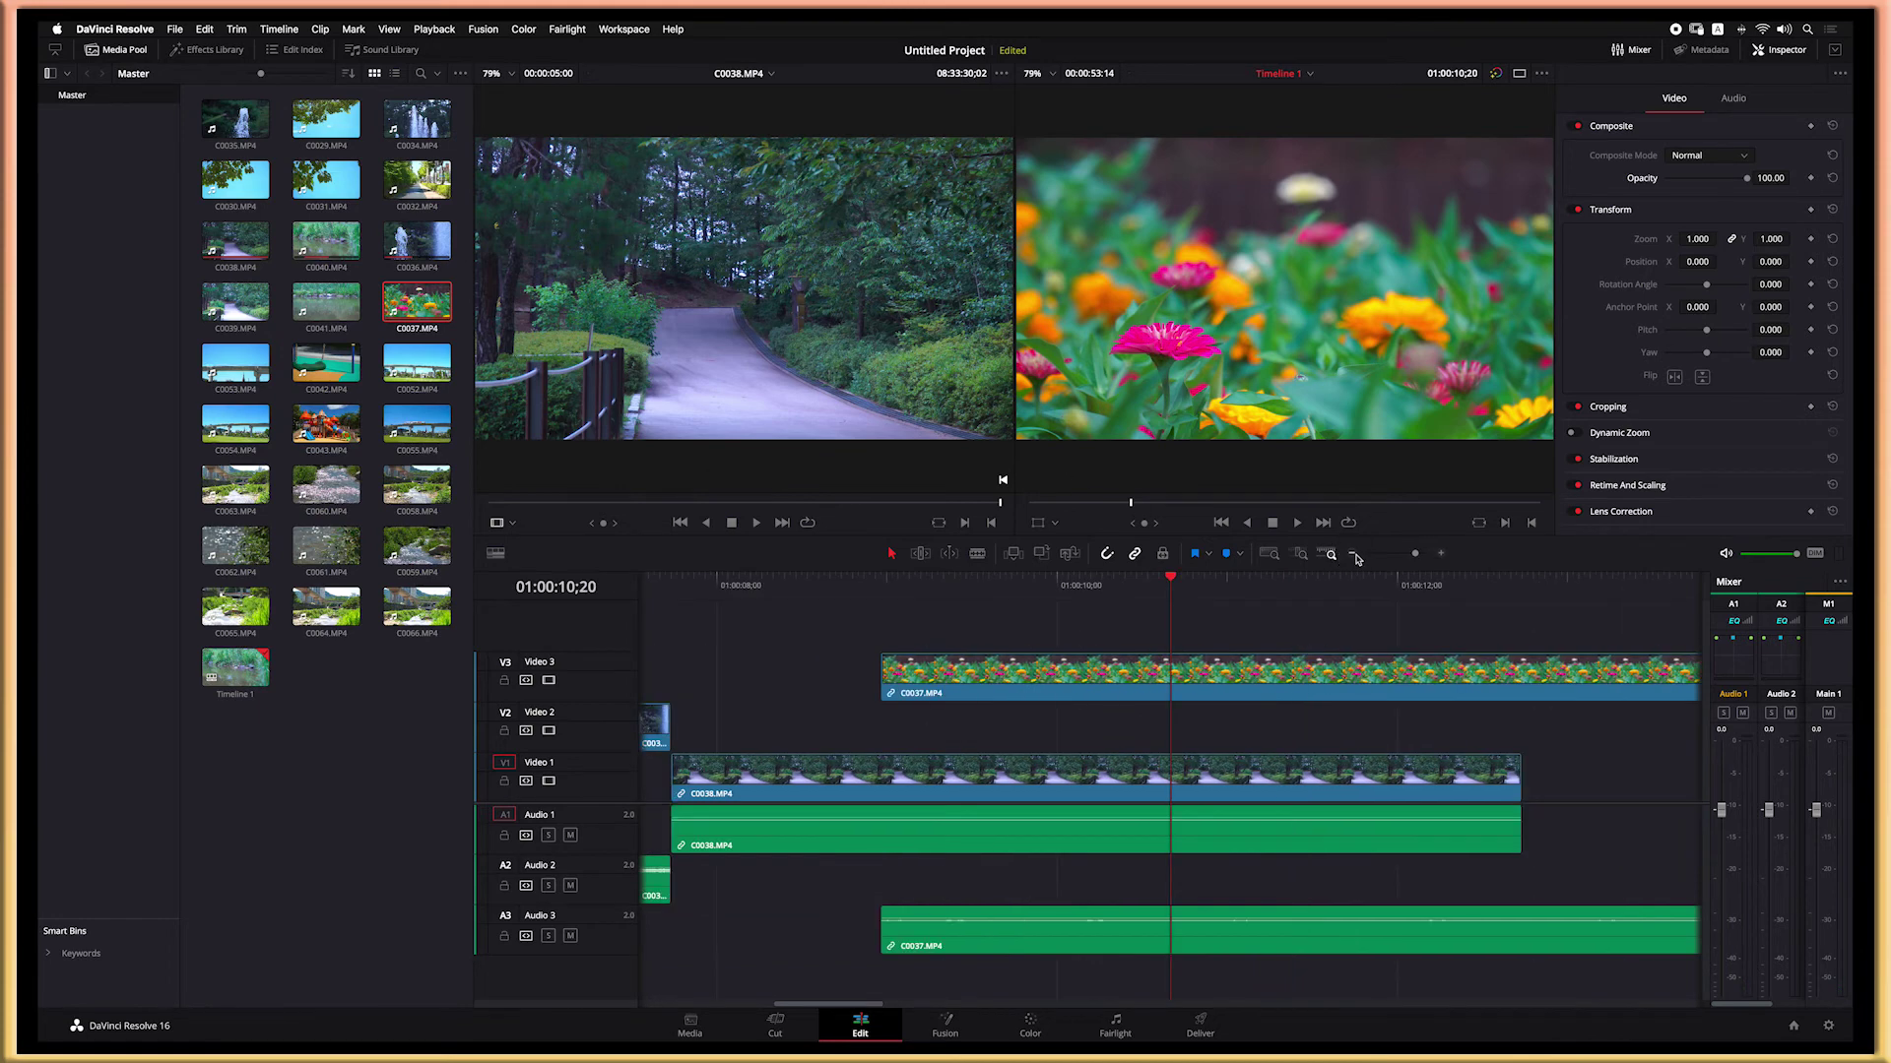
click(1354, 556)
click(1354, 557)
click(1354, 556)
click(1355, 556)
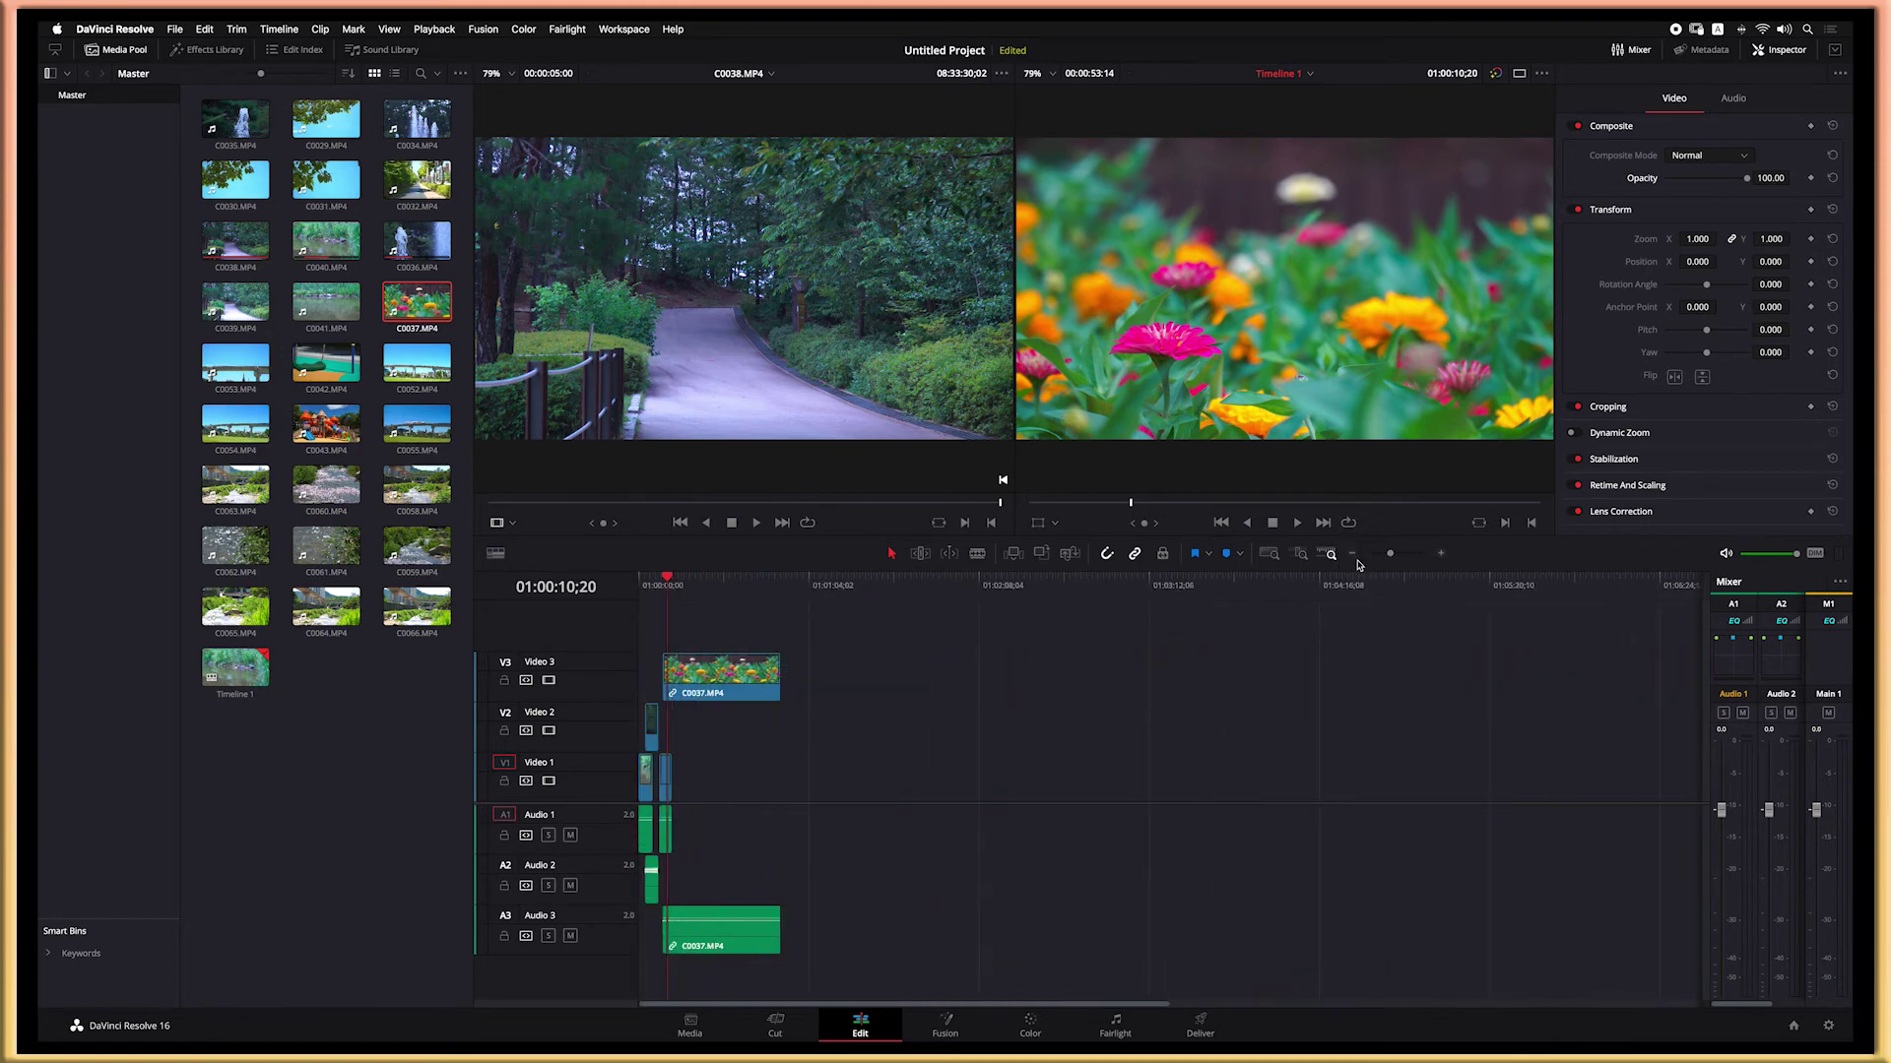
click(1354, 556)
click(1354, 556)
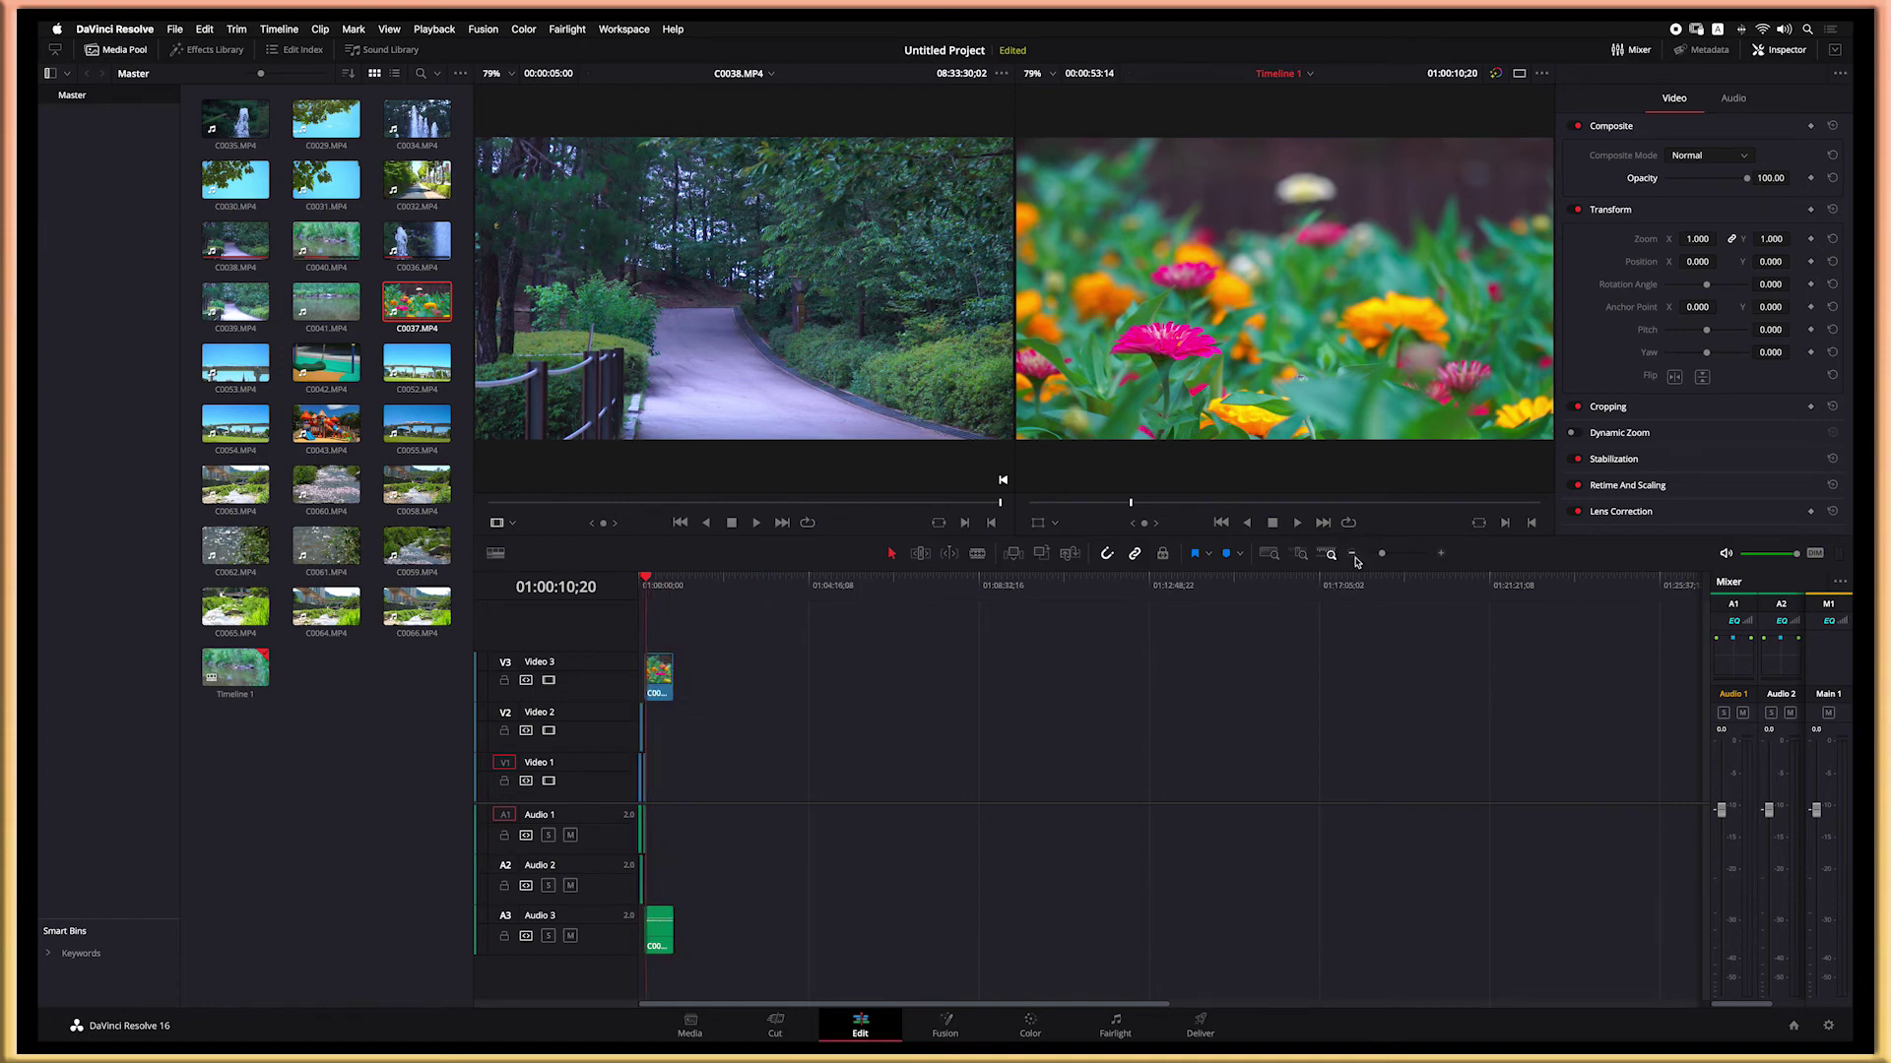
Step: Jump back to an earlier edit point, play the sequence to 01:00:08;02, and fit the whole sequence in the timeline
key(Up)
key(space)
key(space)
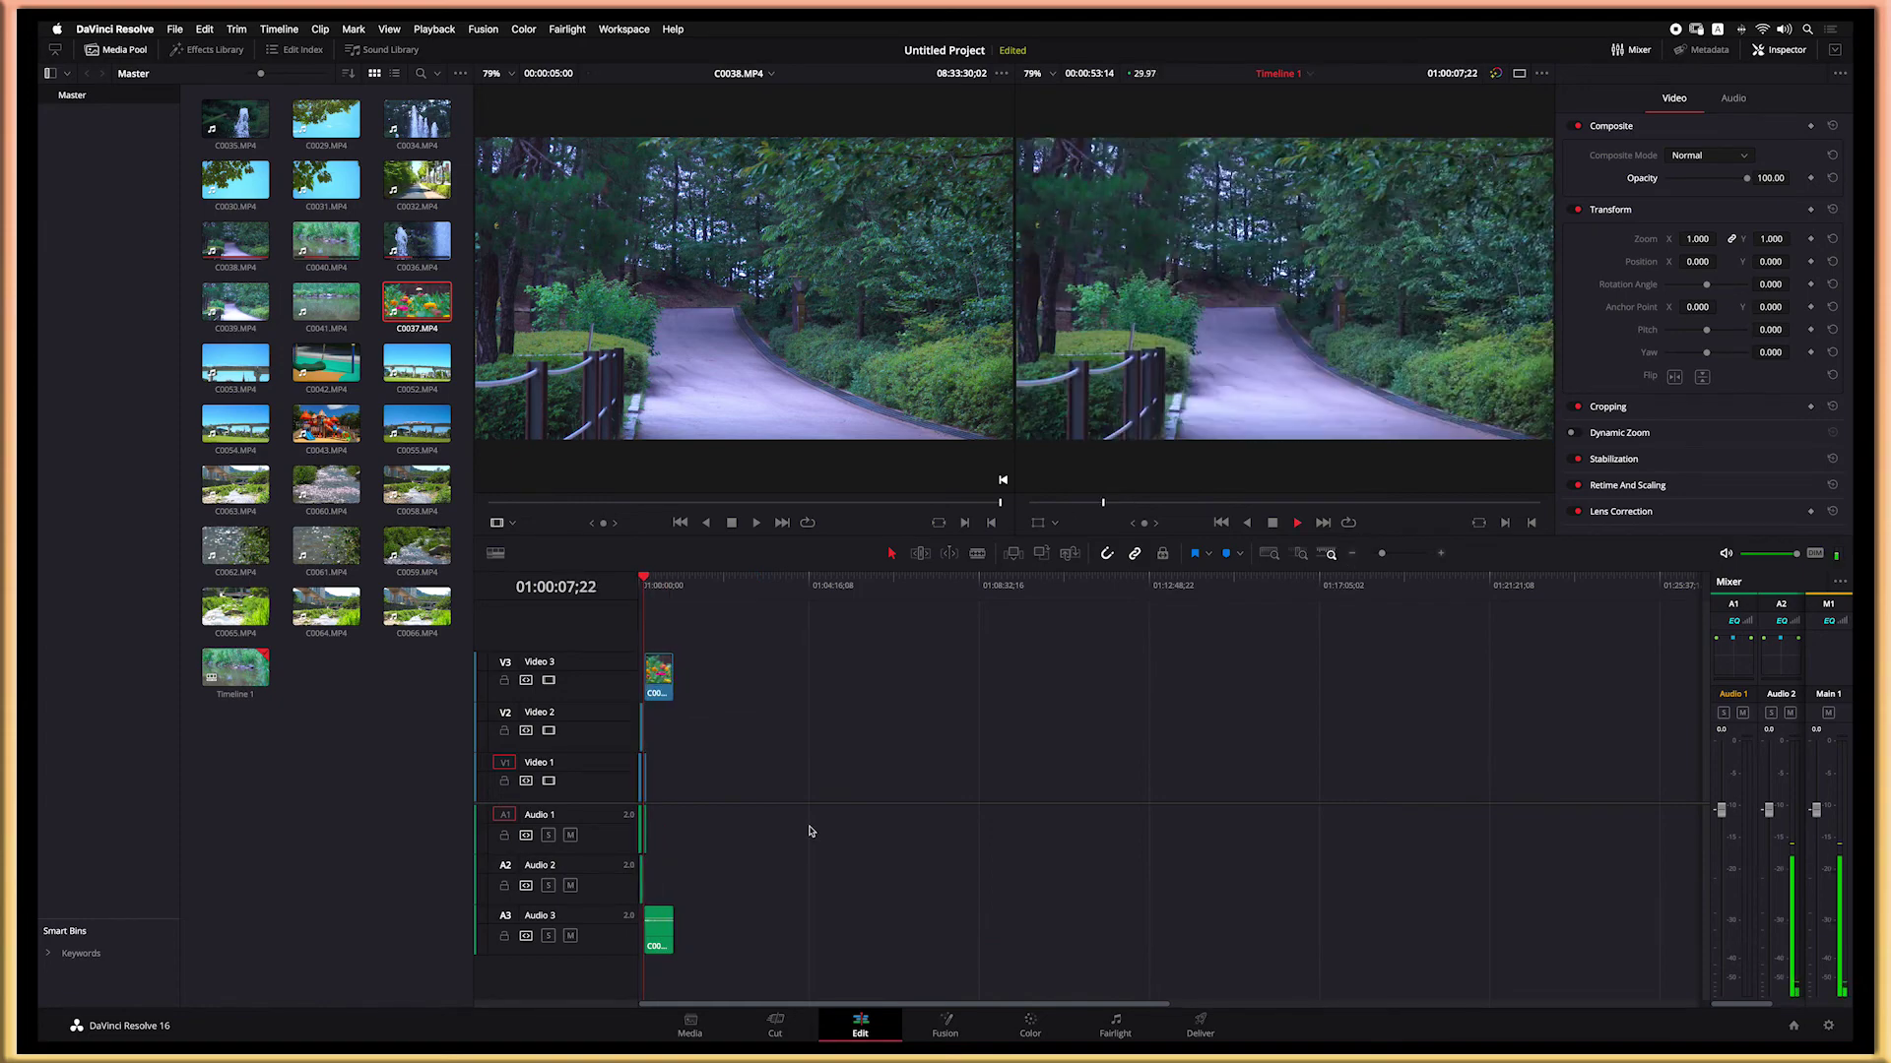
drag(697, 638, 620, 965)
click(844, 775)
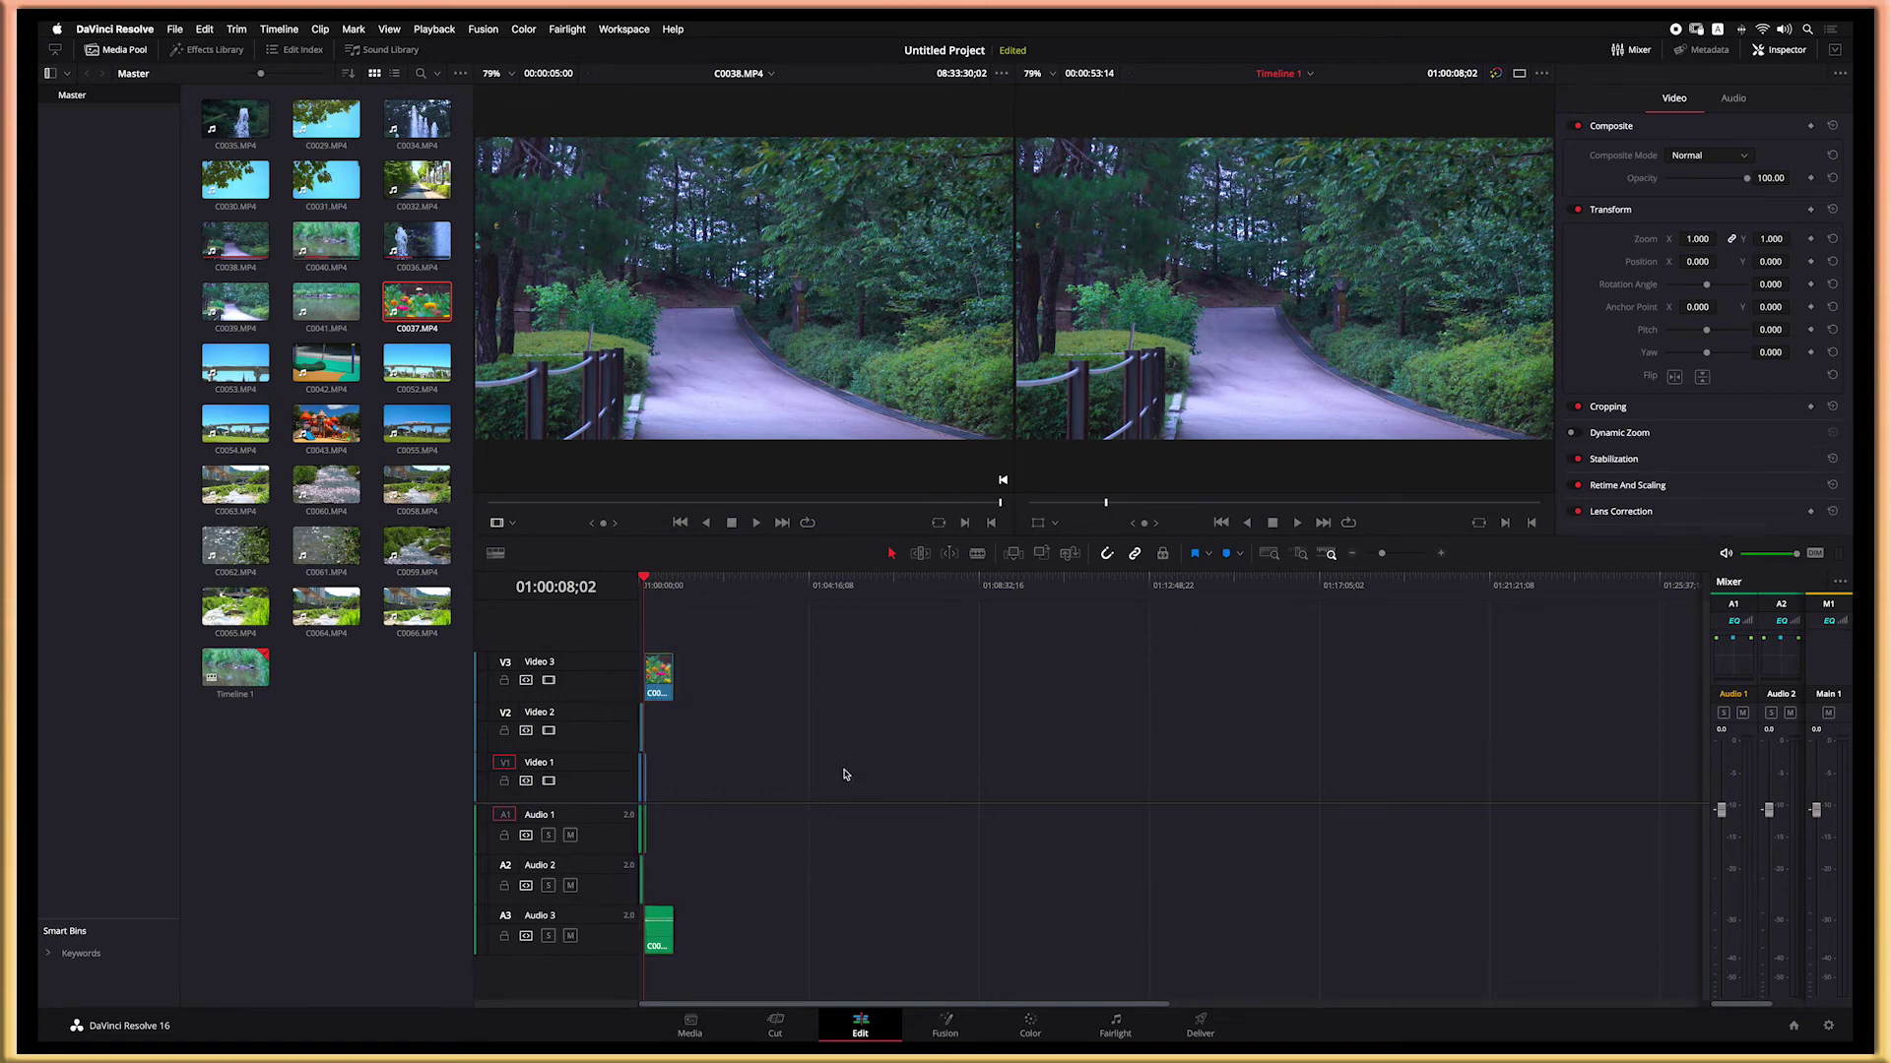
key(shift+z)
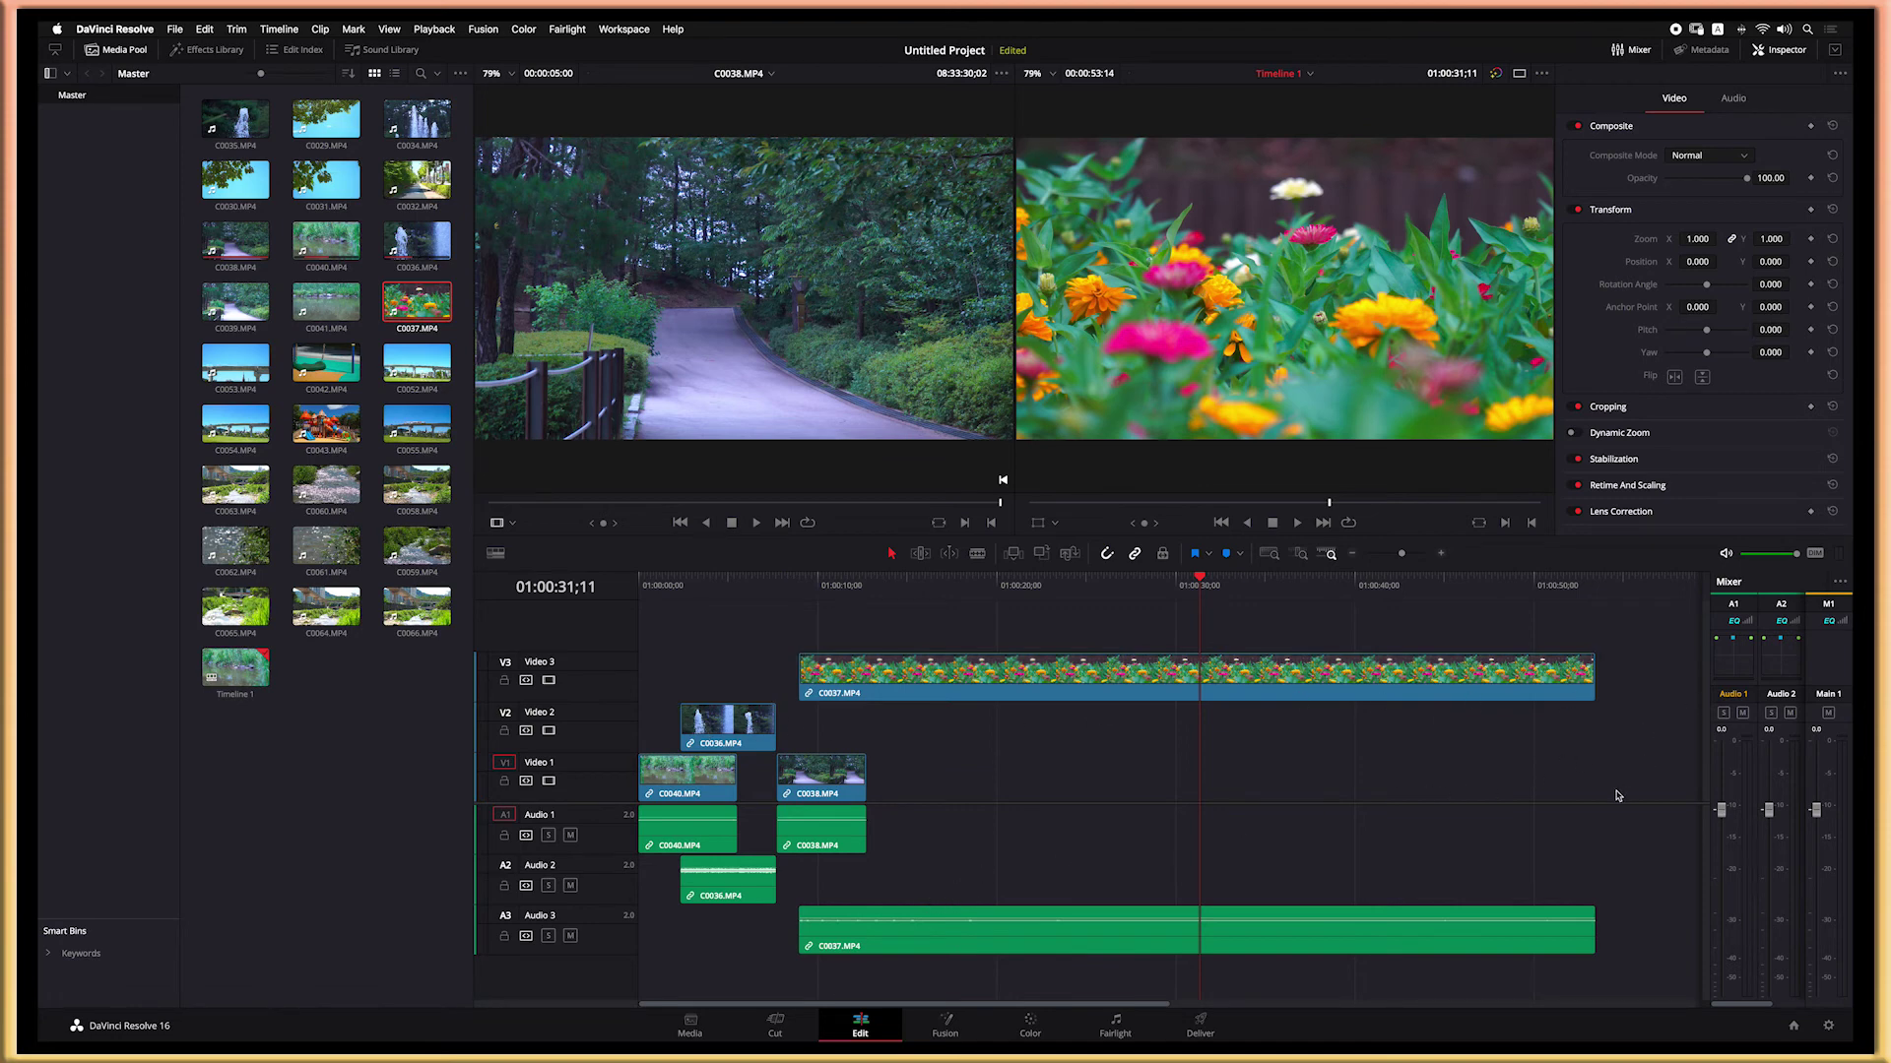
Step: Enlarge the timeline around the playhead at 01:00:31;11, restore it, and scale it slightly smaller with the playhead at 01:00:16;04
key(super+equal)
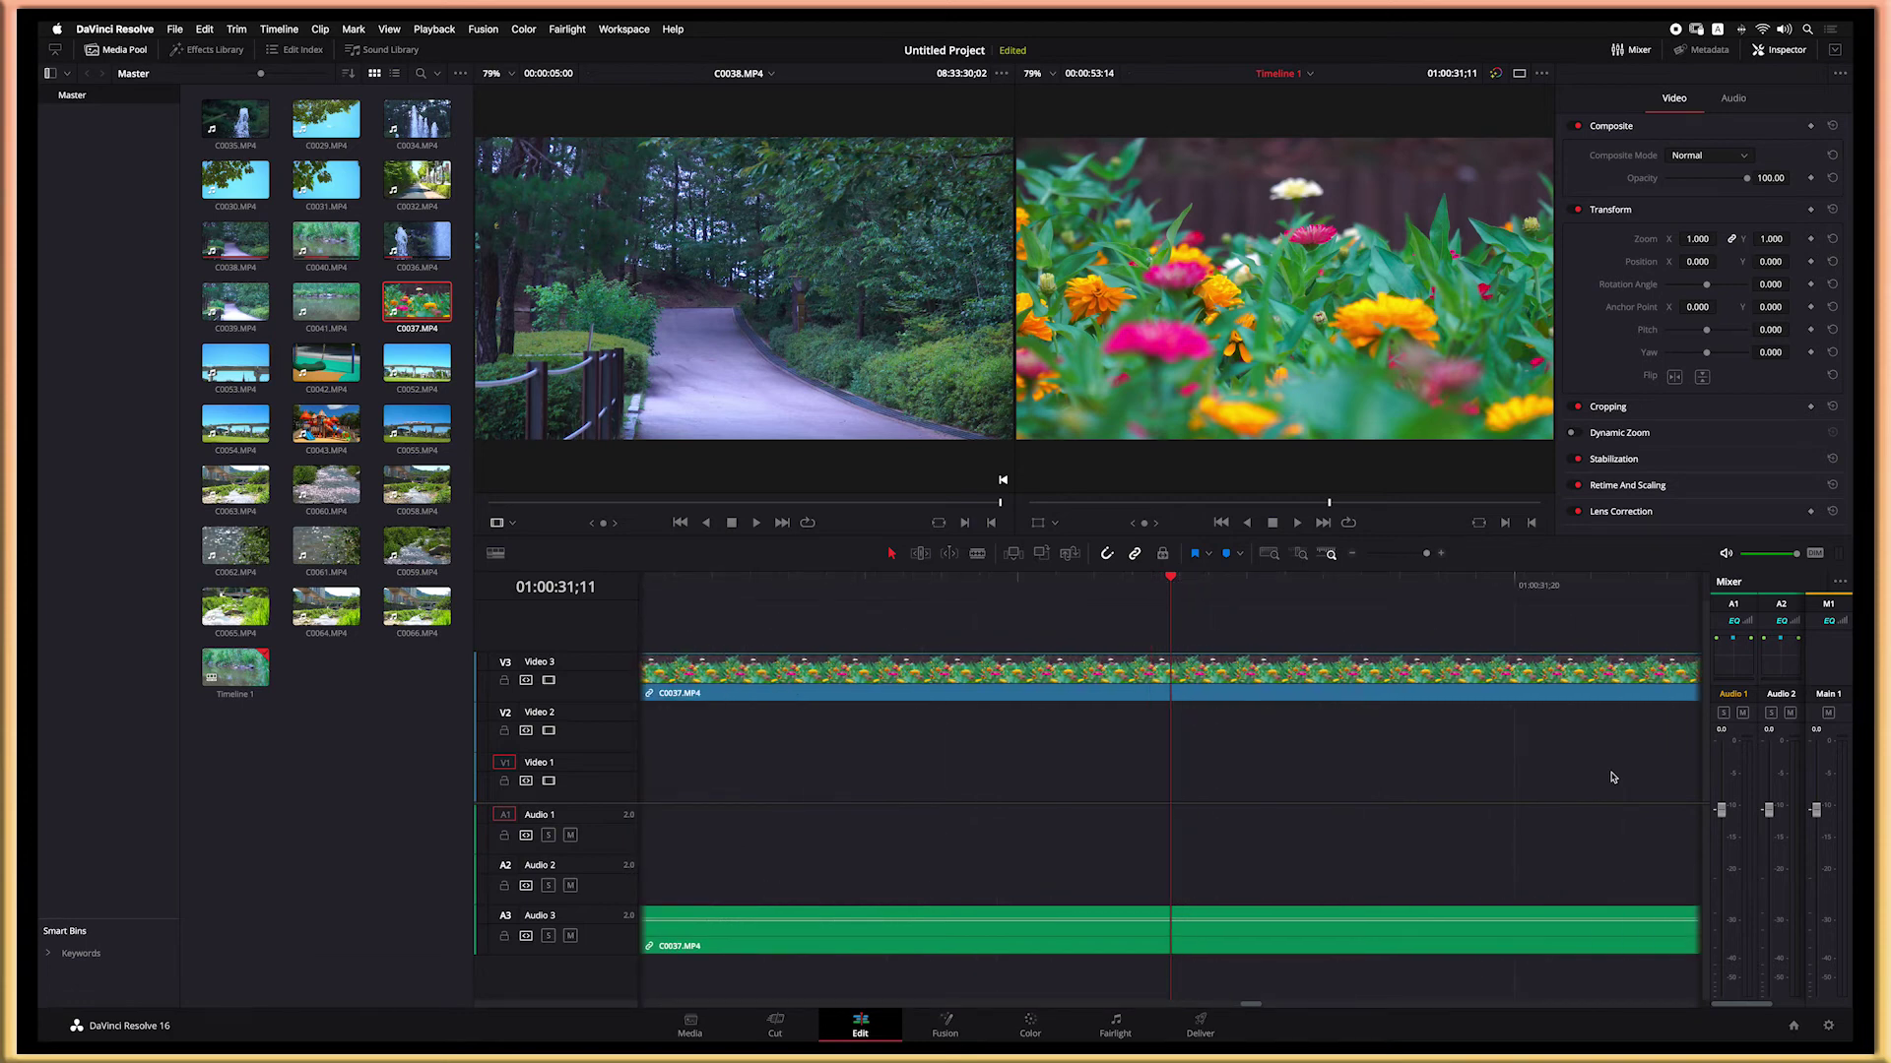
key(super+minus)
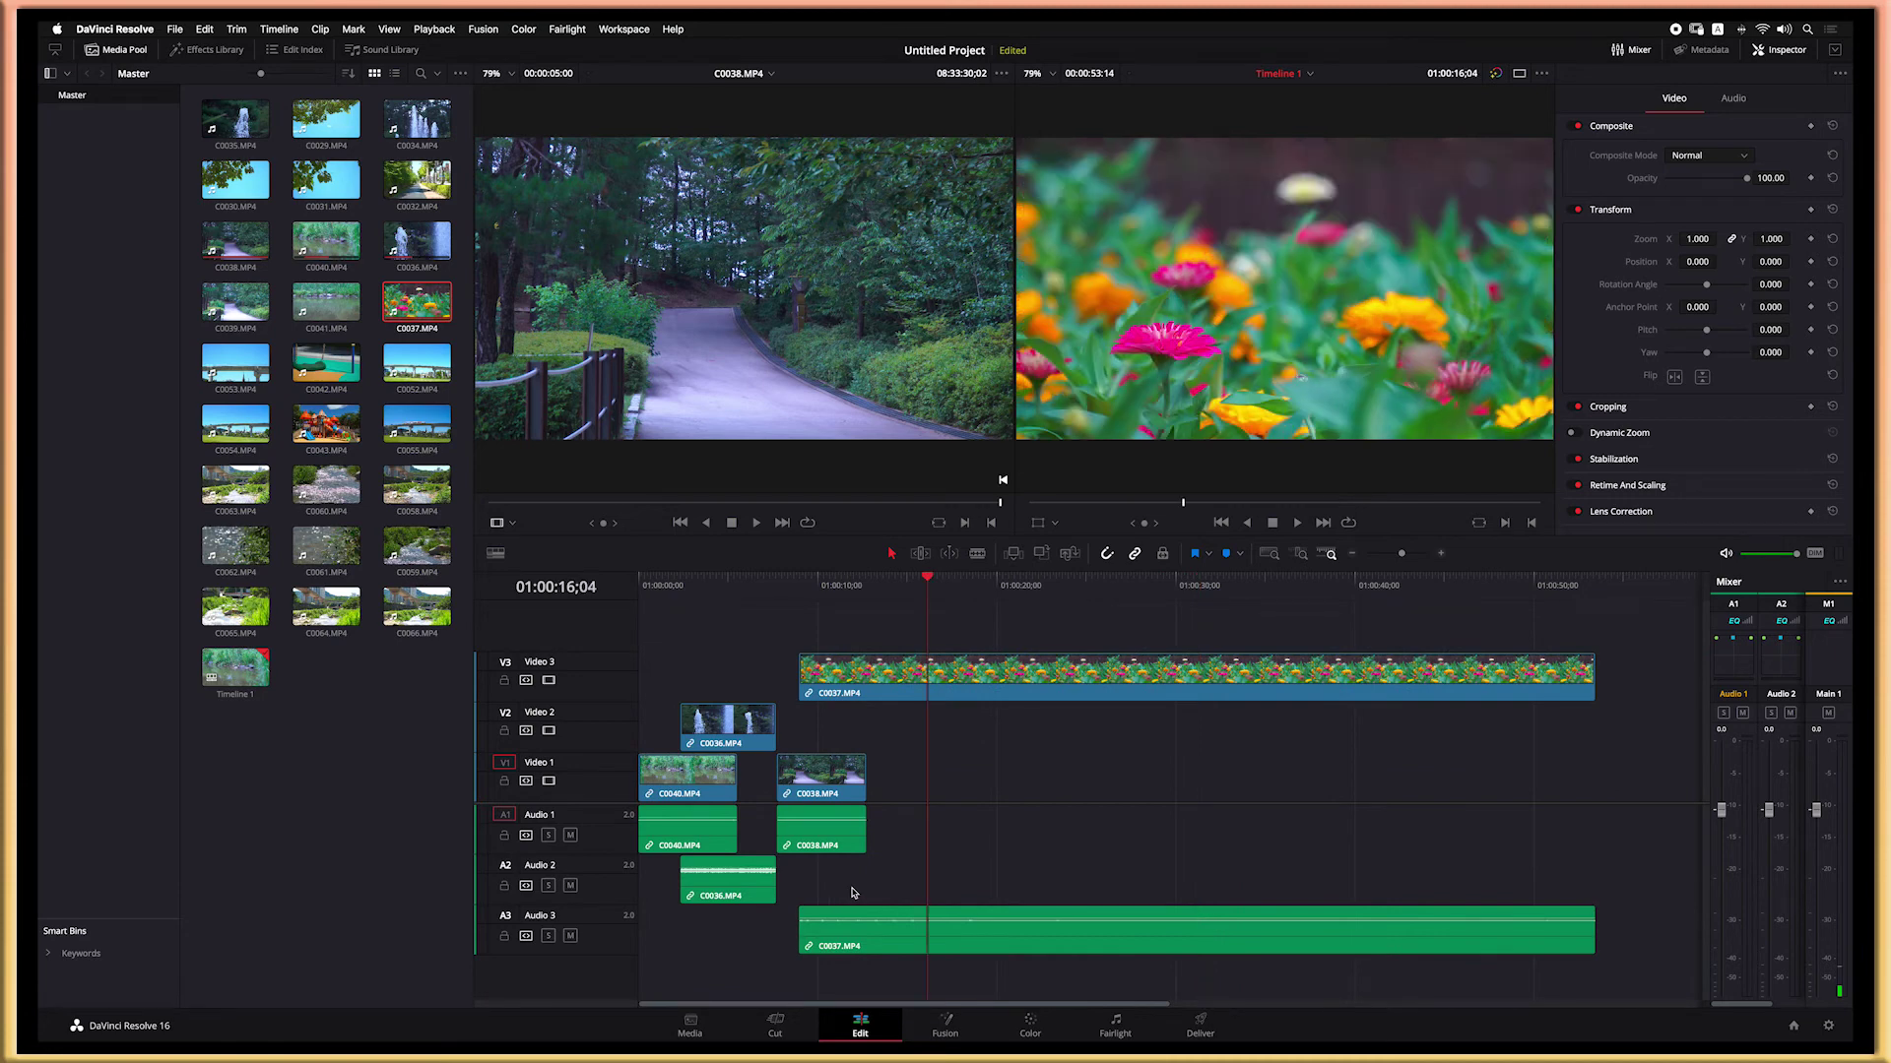
click(1399, 554)
drag(1399, 554, 1400, 554)
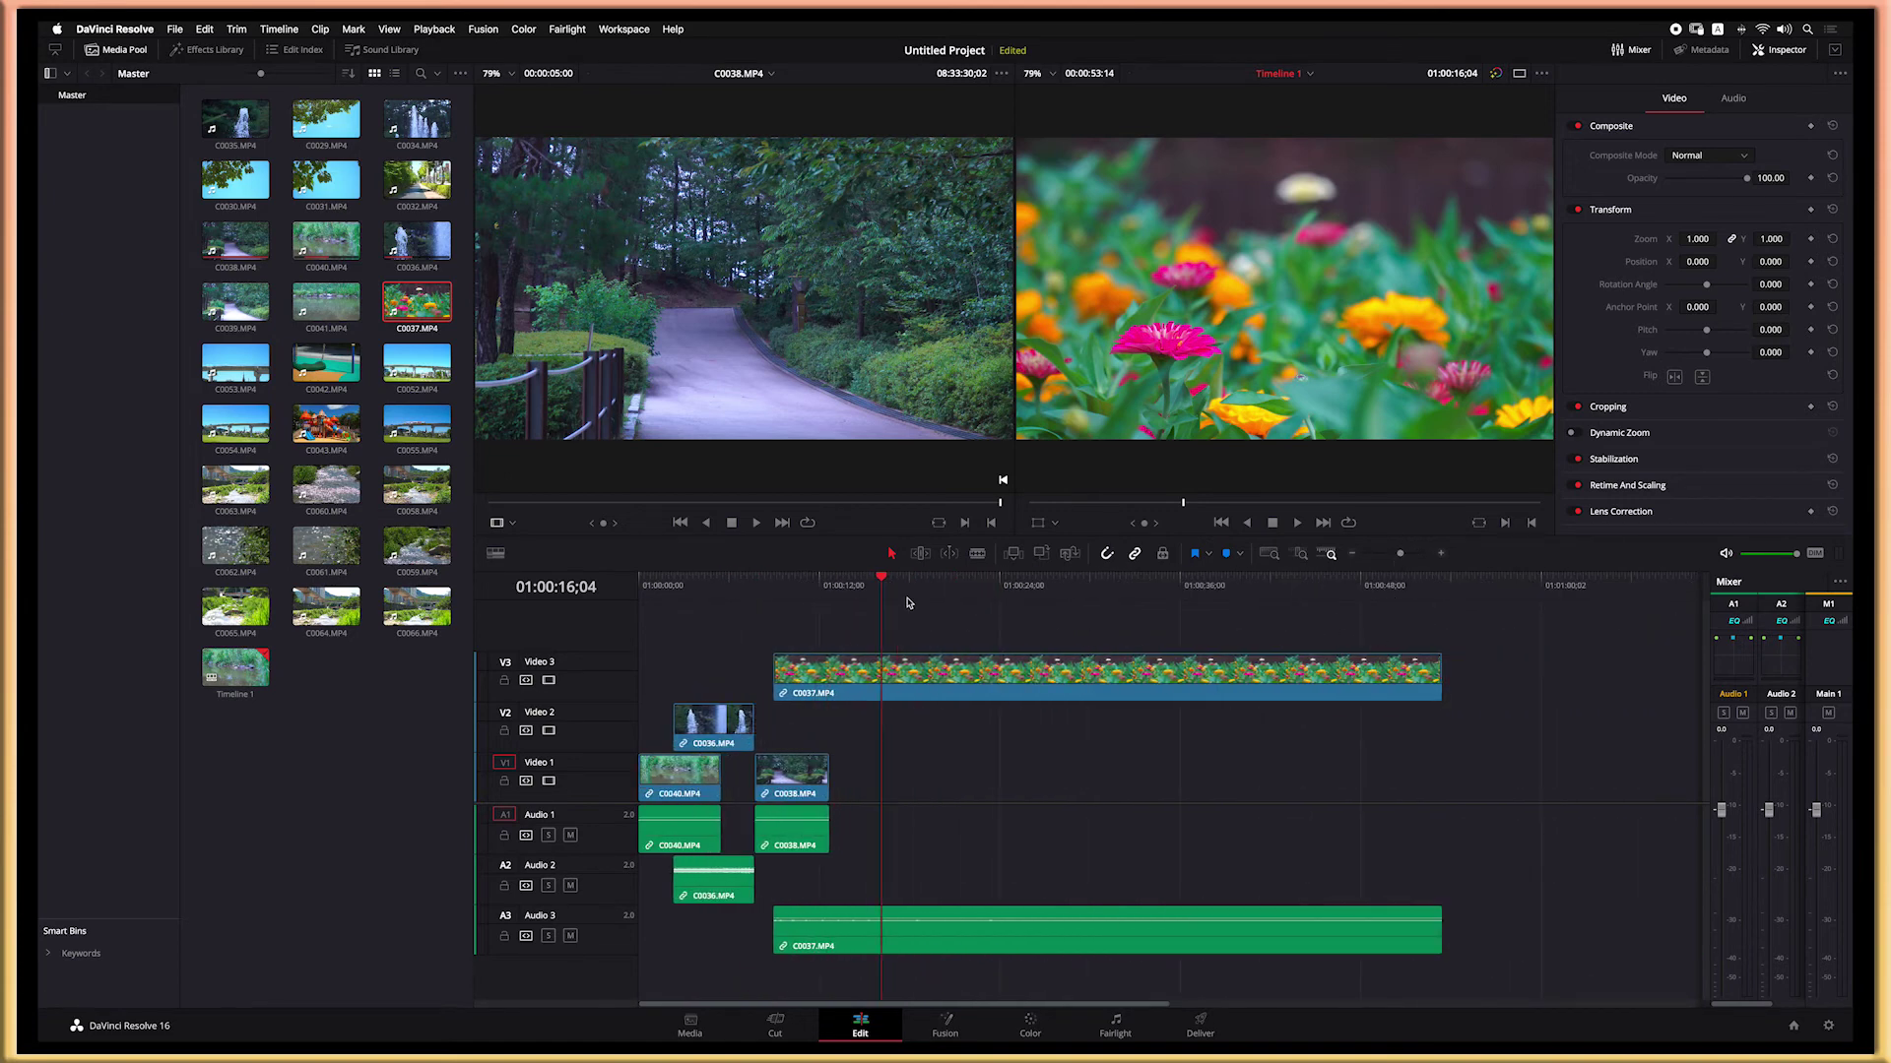
Step: Move the playhead to 01:00:20;01, enlarge the timeline to frame level there, and shrink it until all clips fit well within view
mouse_move(909, 591)
mouse_down()
mouse_move(882, 591)
mouse_move(938, 590)
mouse_up()
key(super+equal)
key(super+equal)
key(super+equal)
key(super+equal)
key(super+equal)
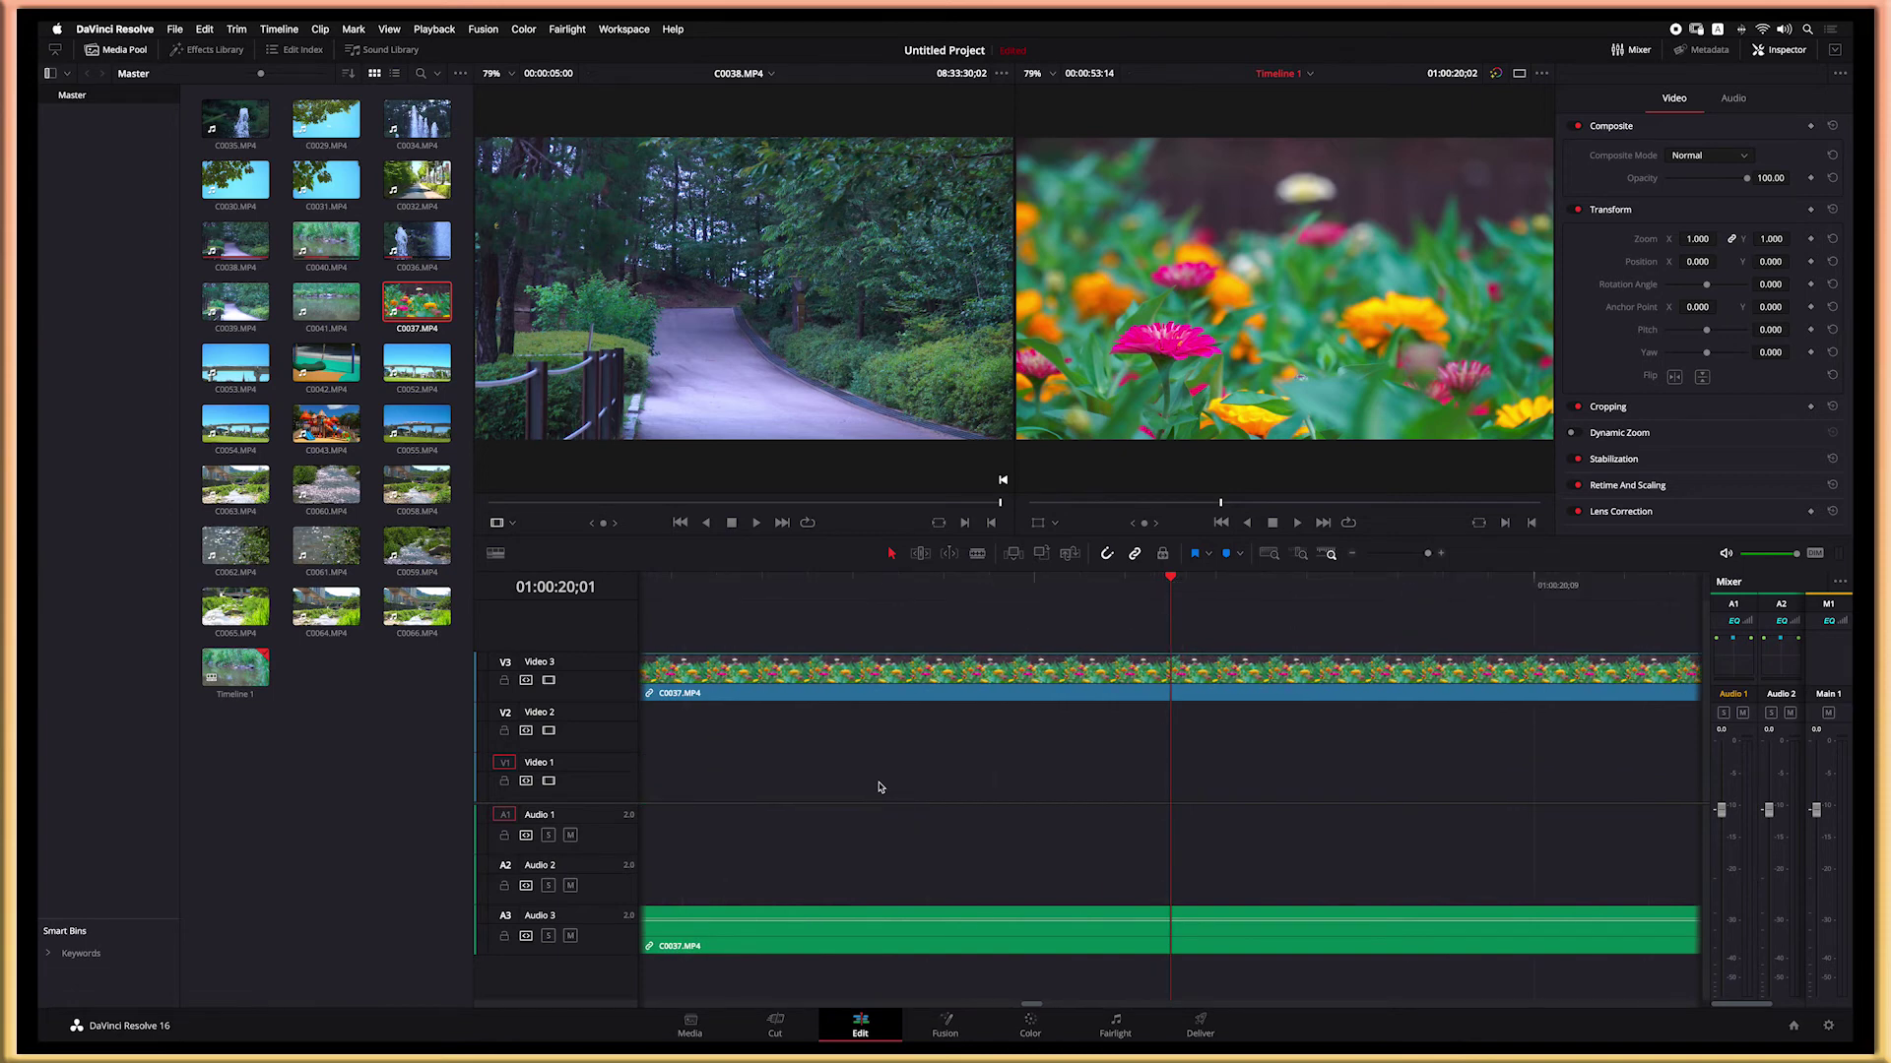
key(super+minus)
key(super+minus)
key(super+minus)
key(super+minus)
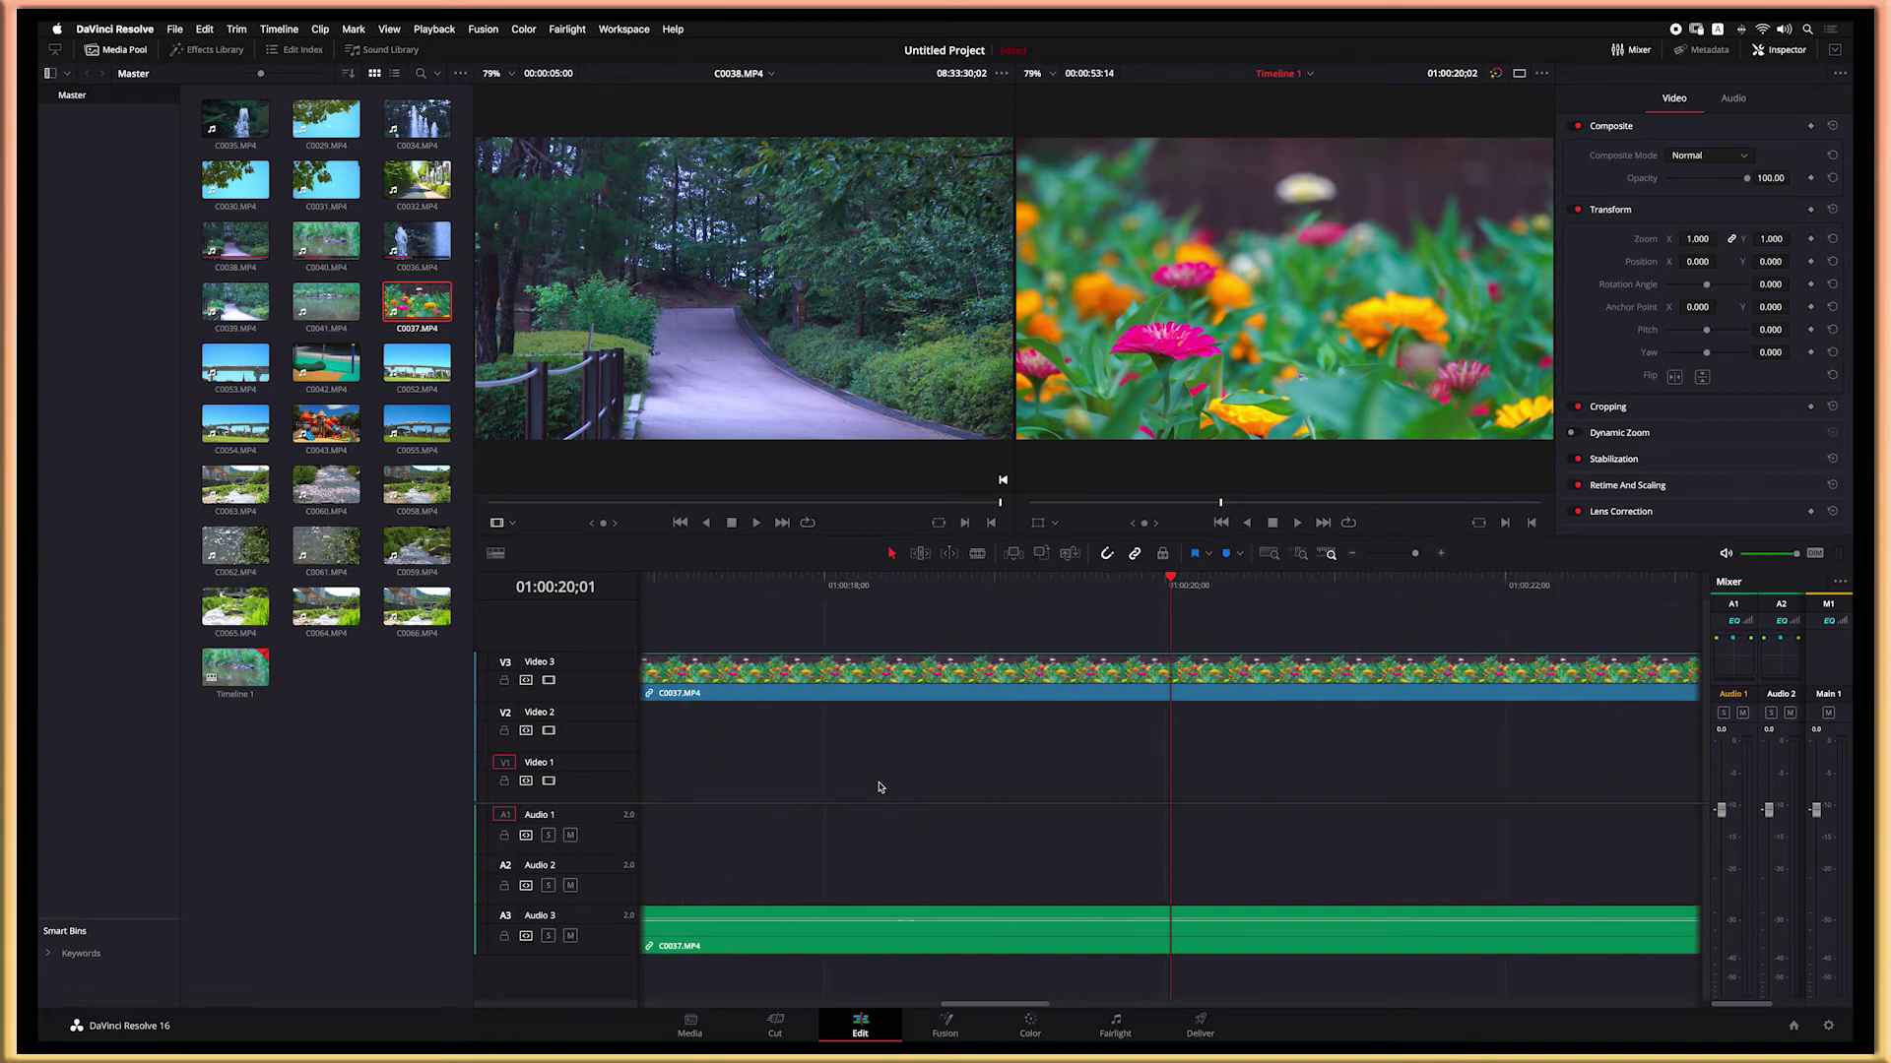
key(super+minus)
key(super+minus)
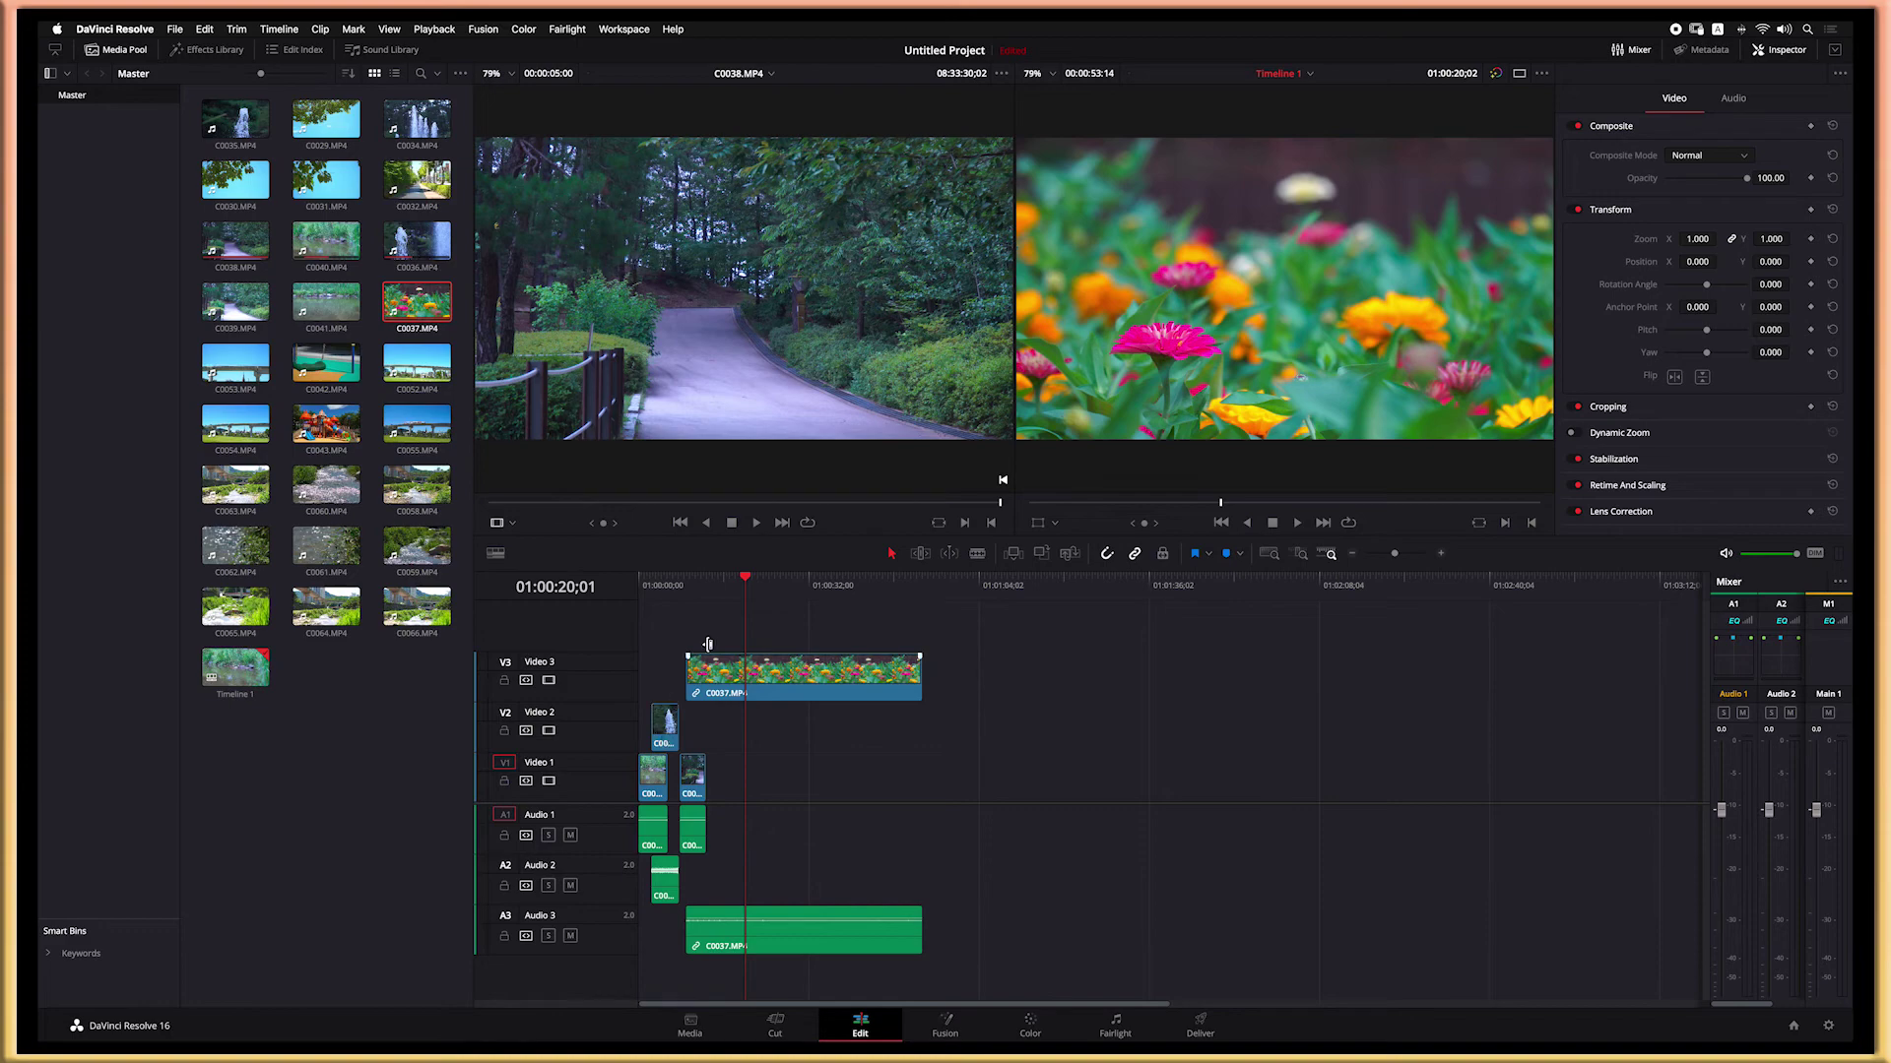
Step: Delete all clips from Timeline 1 and load C0029.MP4 from the media pool into the source viewer
drag(814, 680, 862, 783)
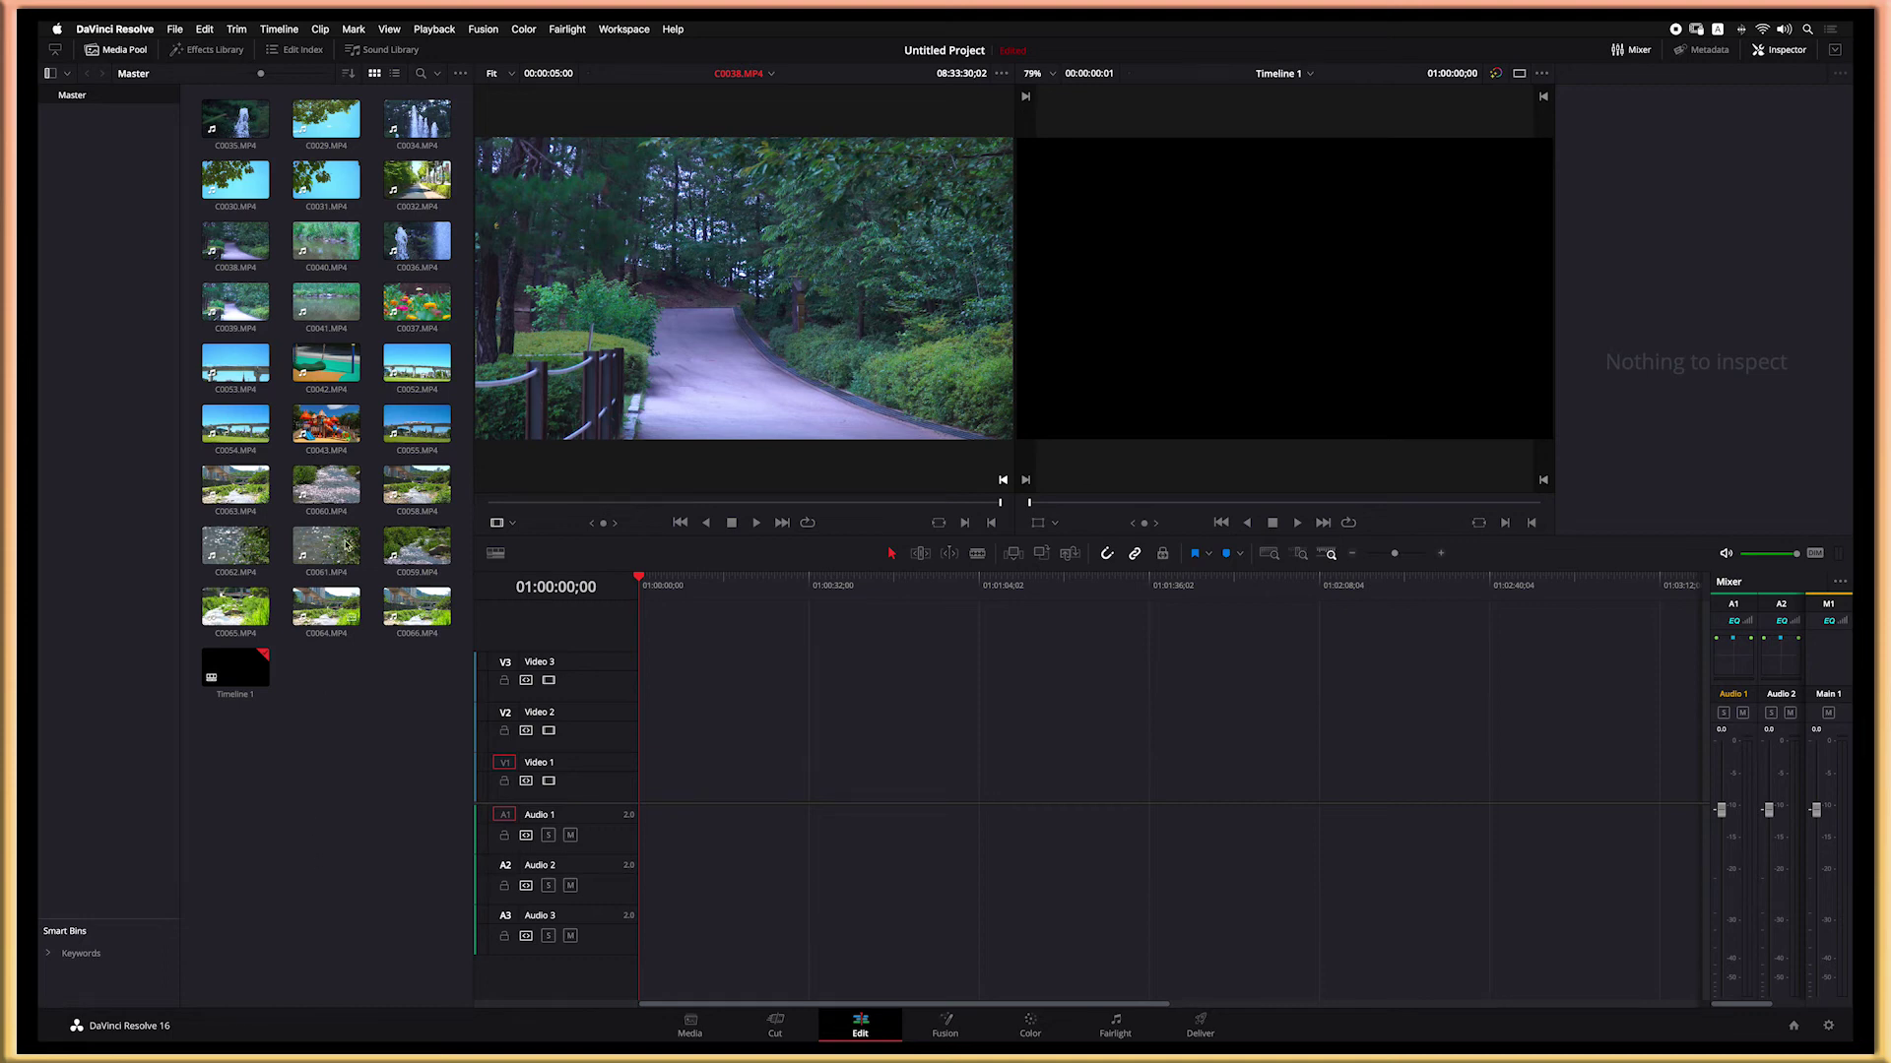
click(329, 117)
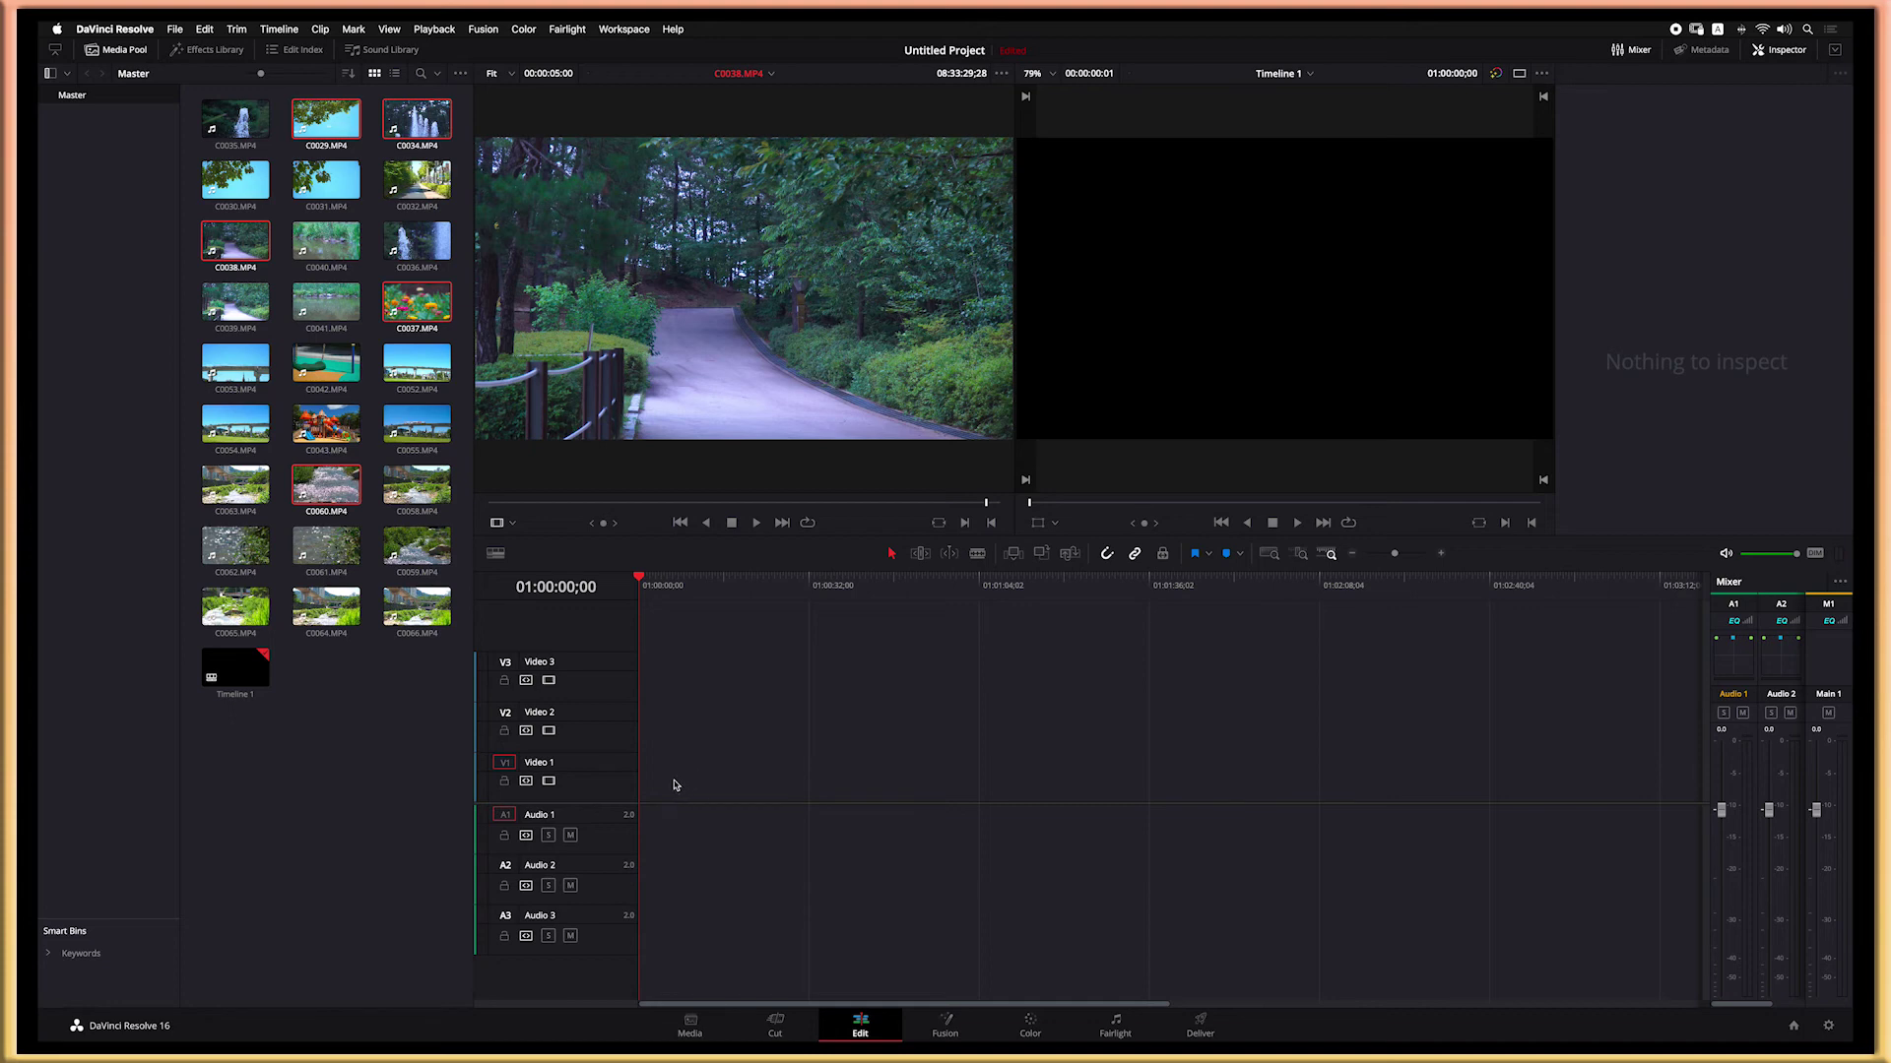
click(294, 135)
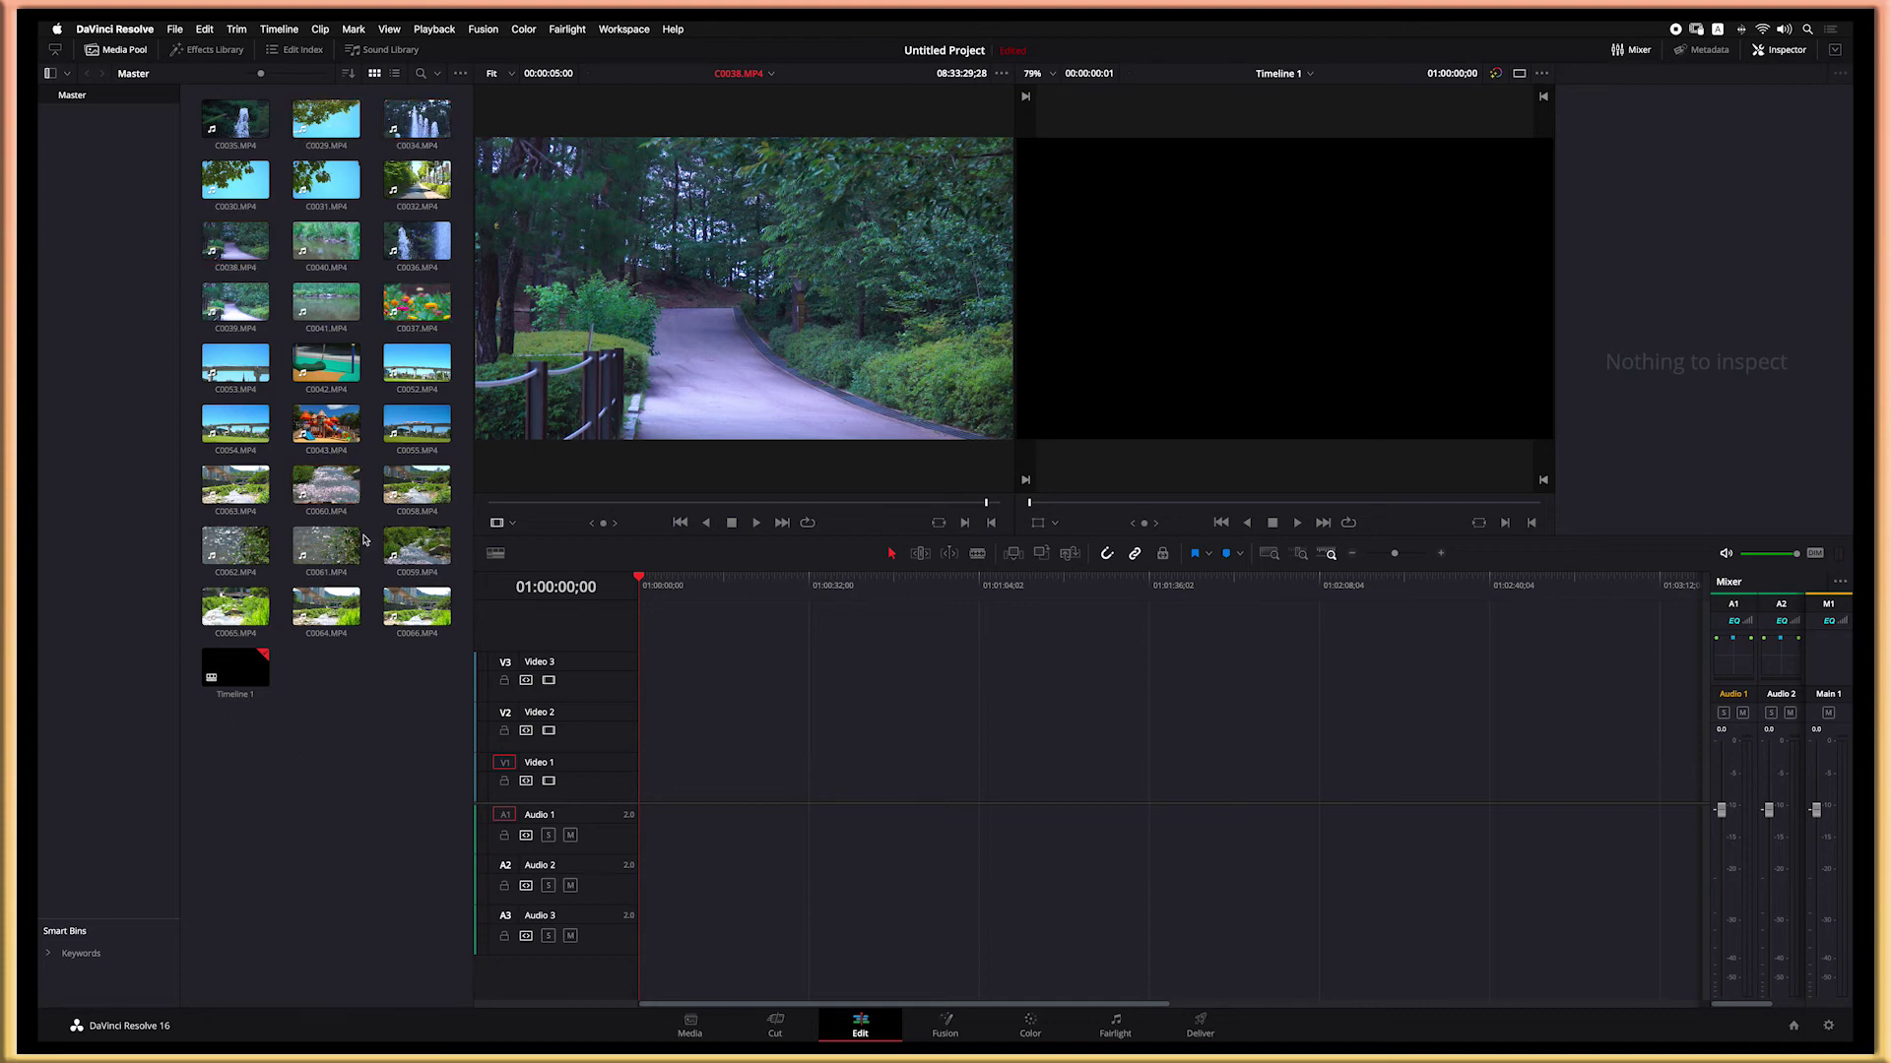
click(295, 135)
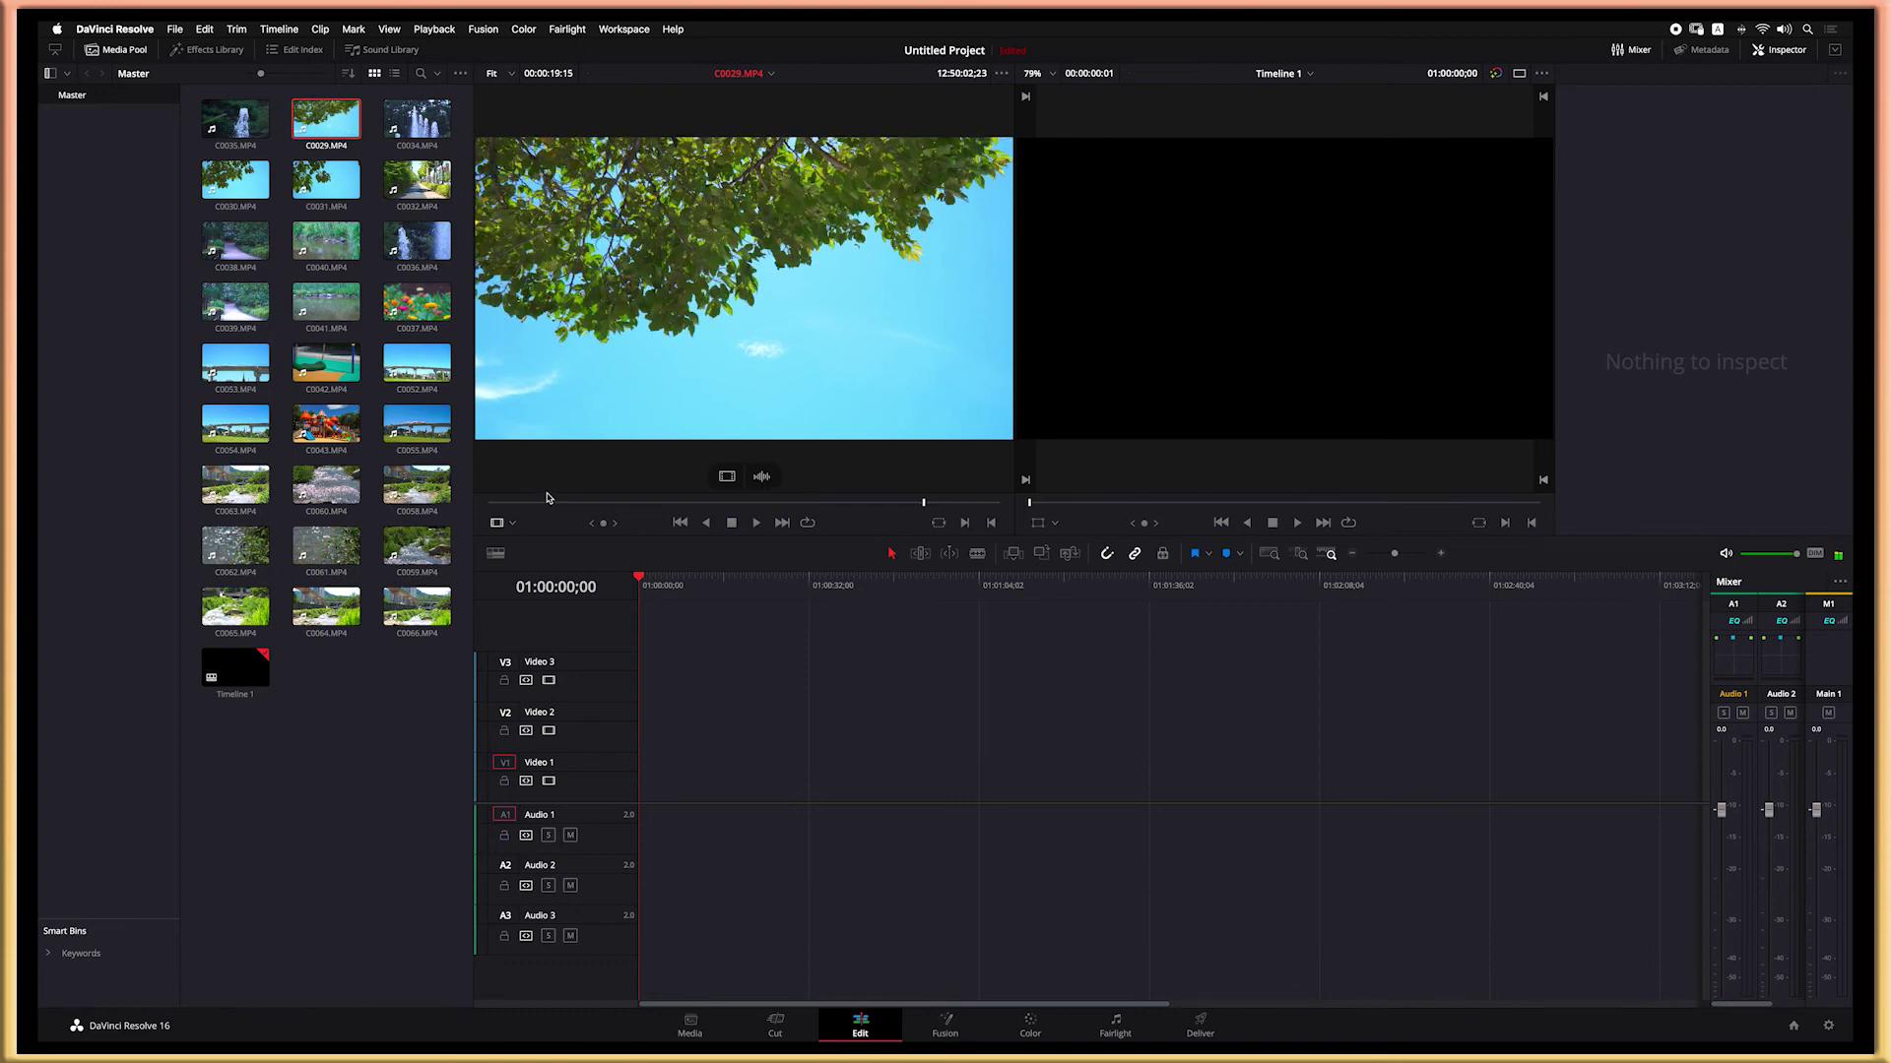
Step: Mark a section of C0029.MP4 about 00:00:03;07 long with in and out points while playing the clip
click(482, 502)
key(space)
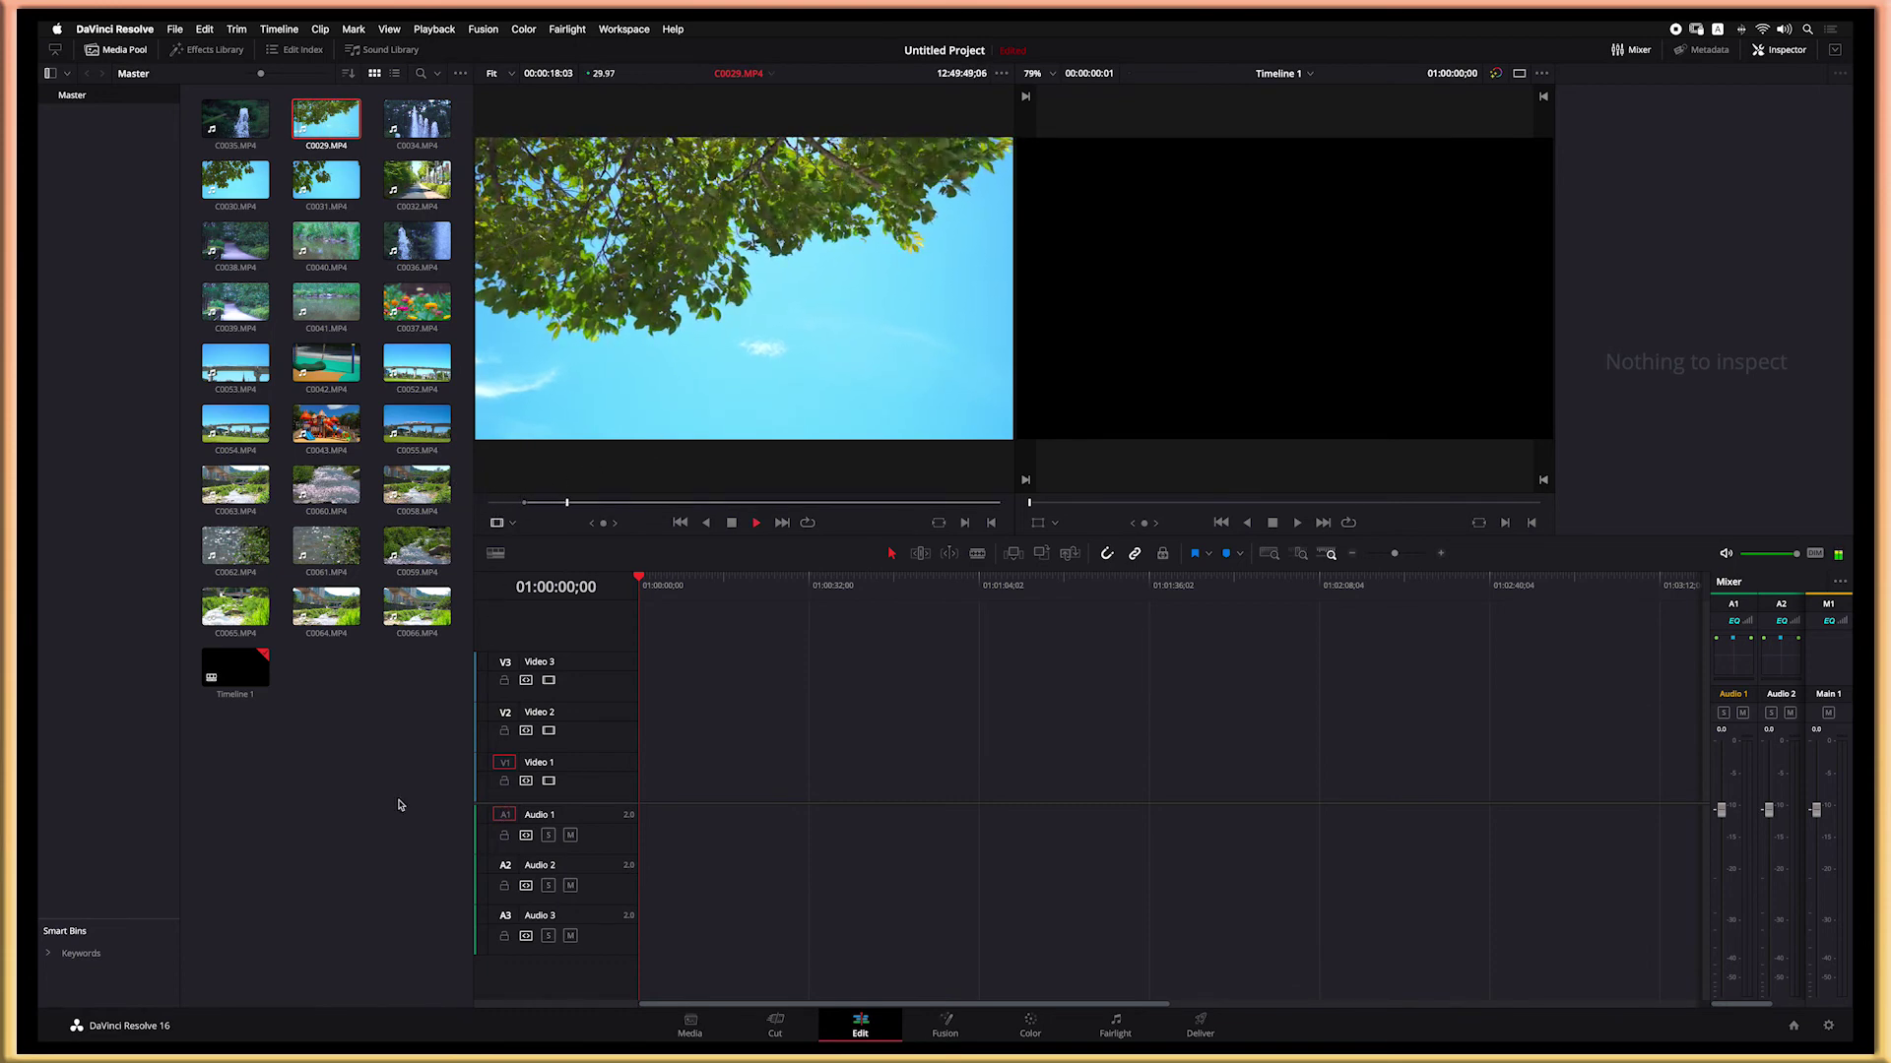
key(space)
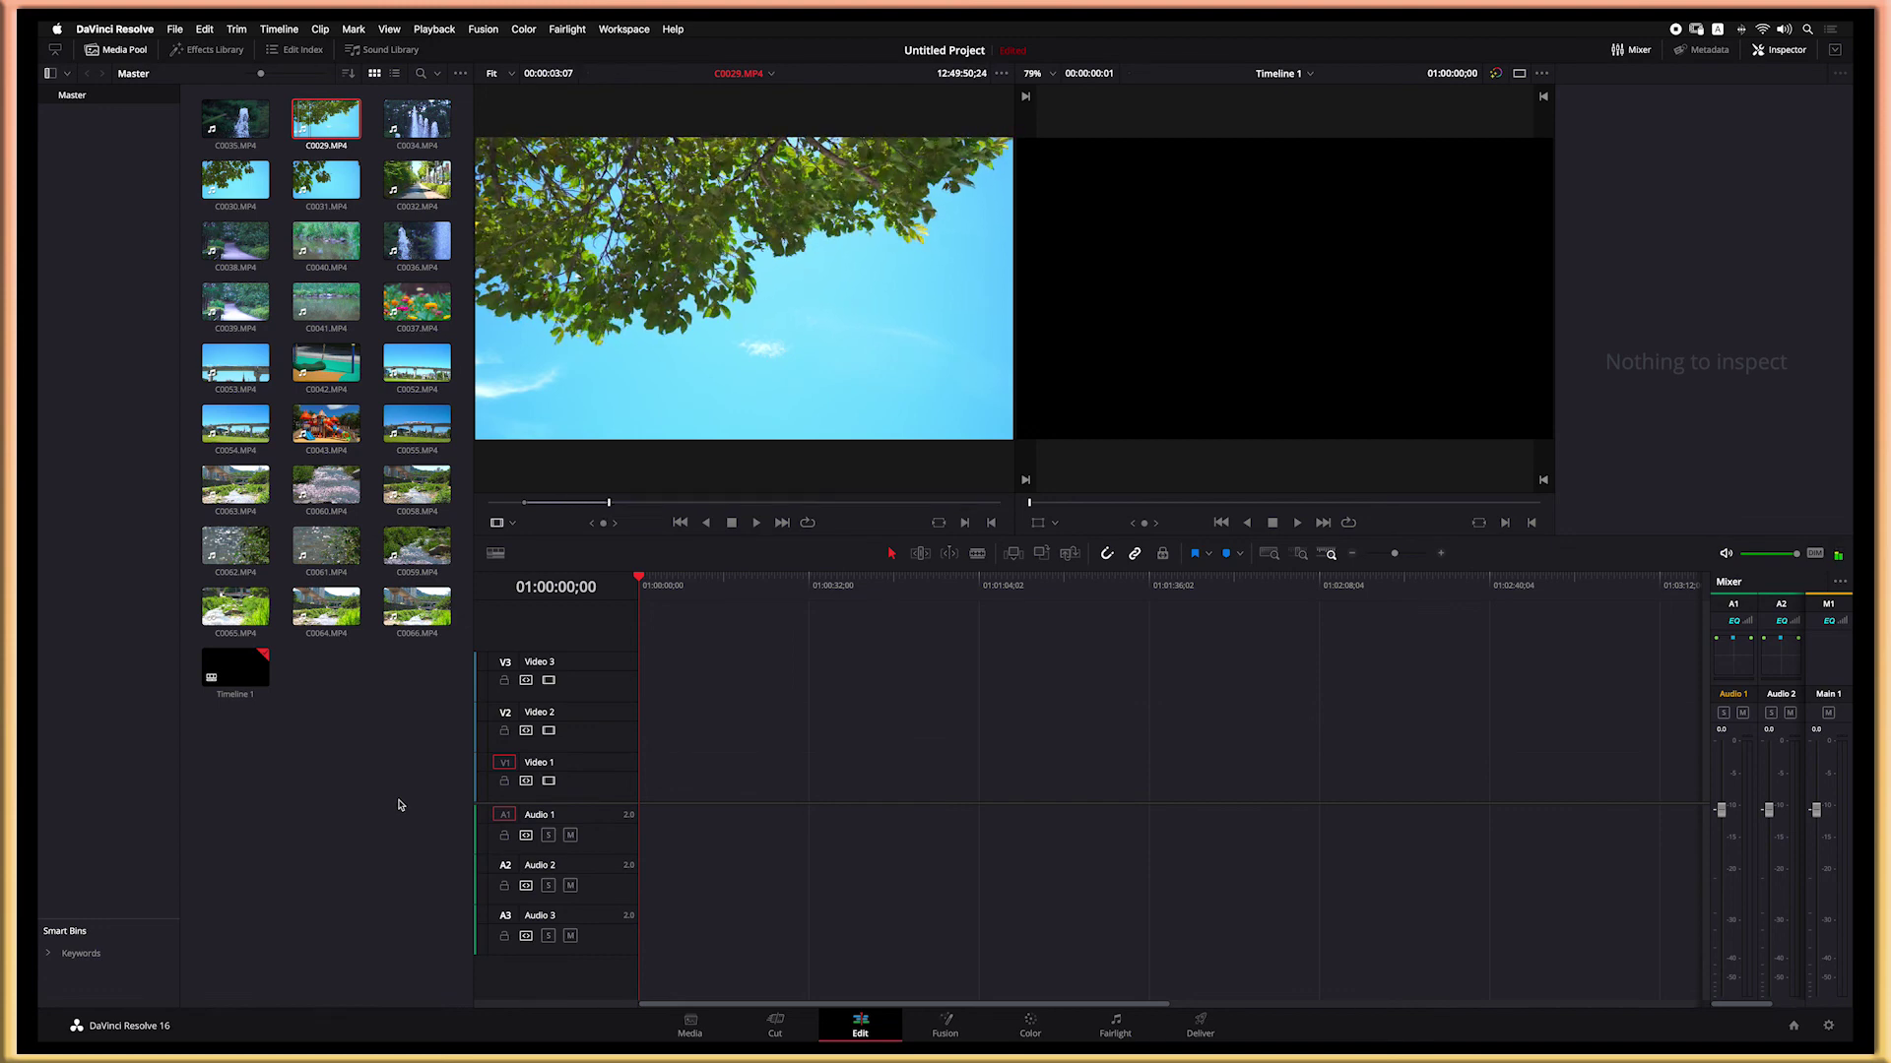
Step: Hide the Inspector and place the marked C0029.MP4 section at the start of the empty timeline with the Overwrite edit
click(1784, 51)
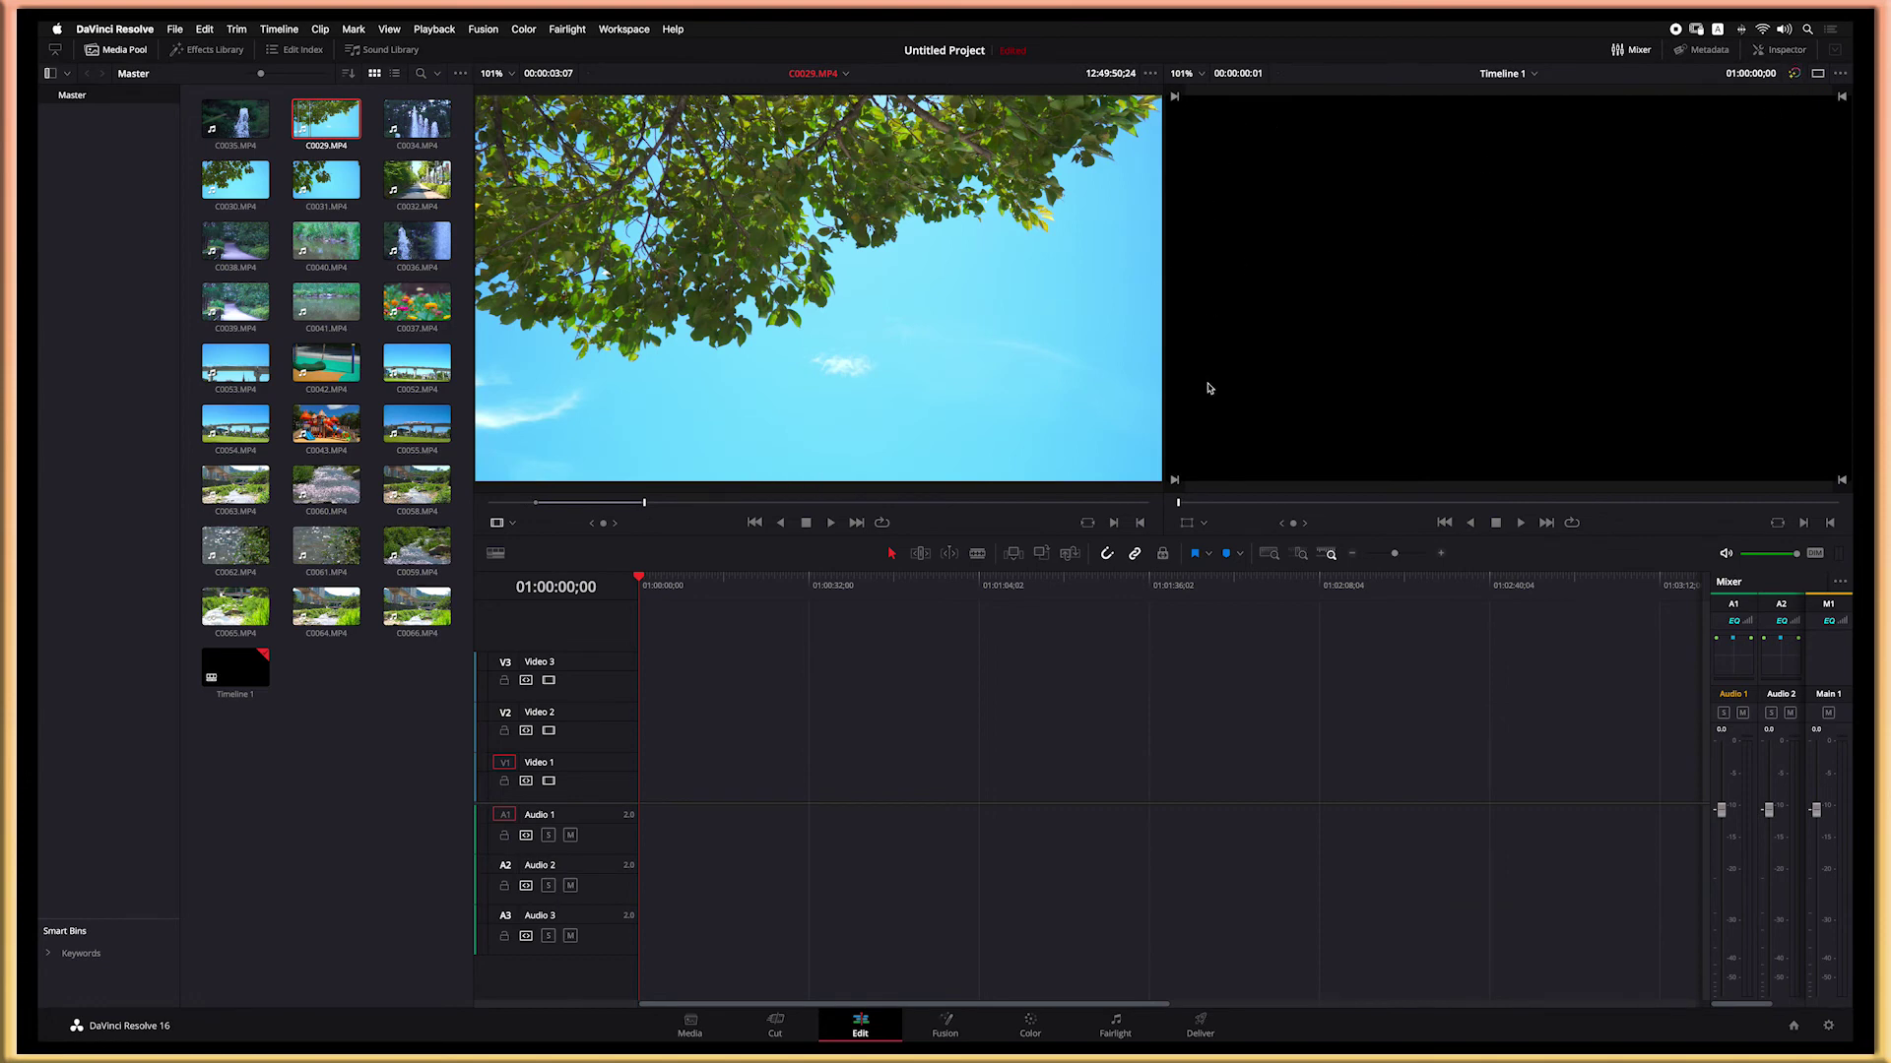
drag(850, 364, 1702, 212)
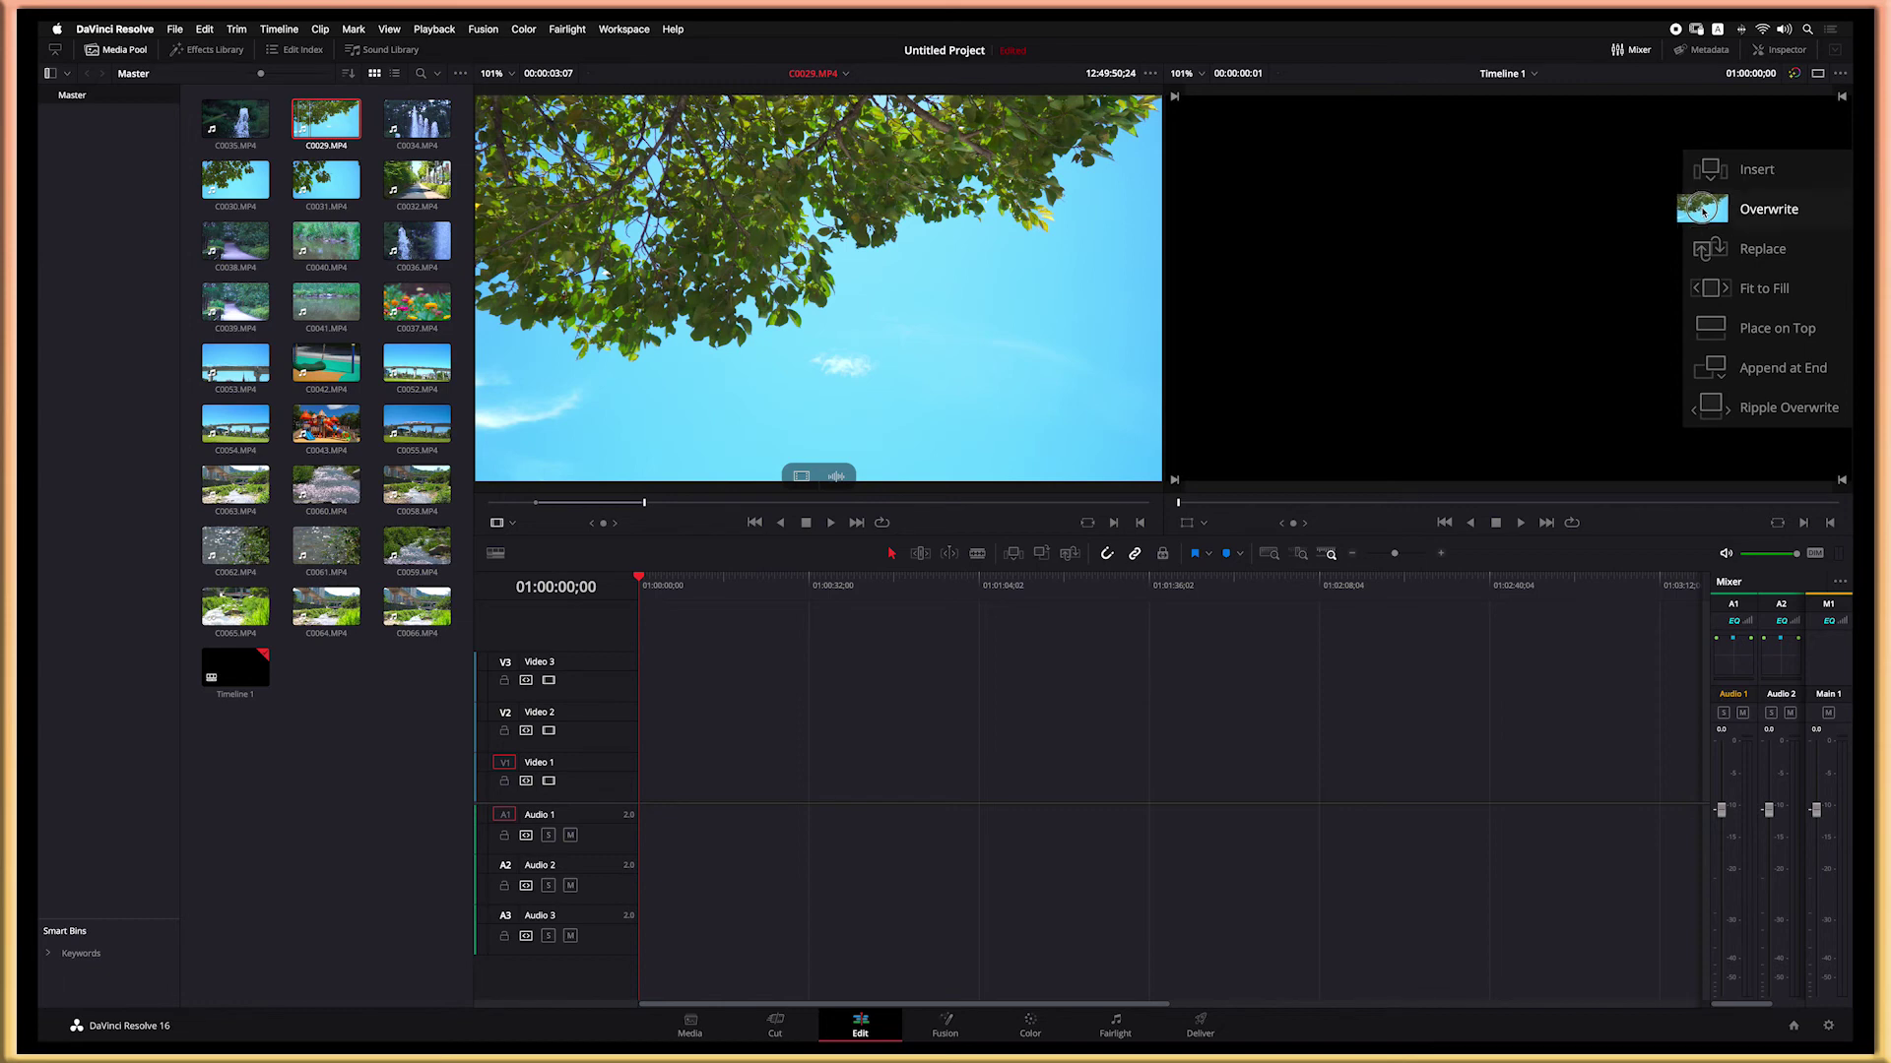
drag(1702, 212, 1705, 210)
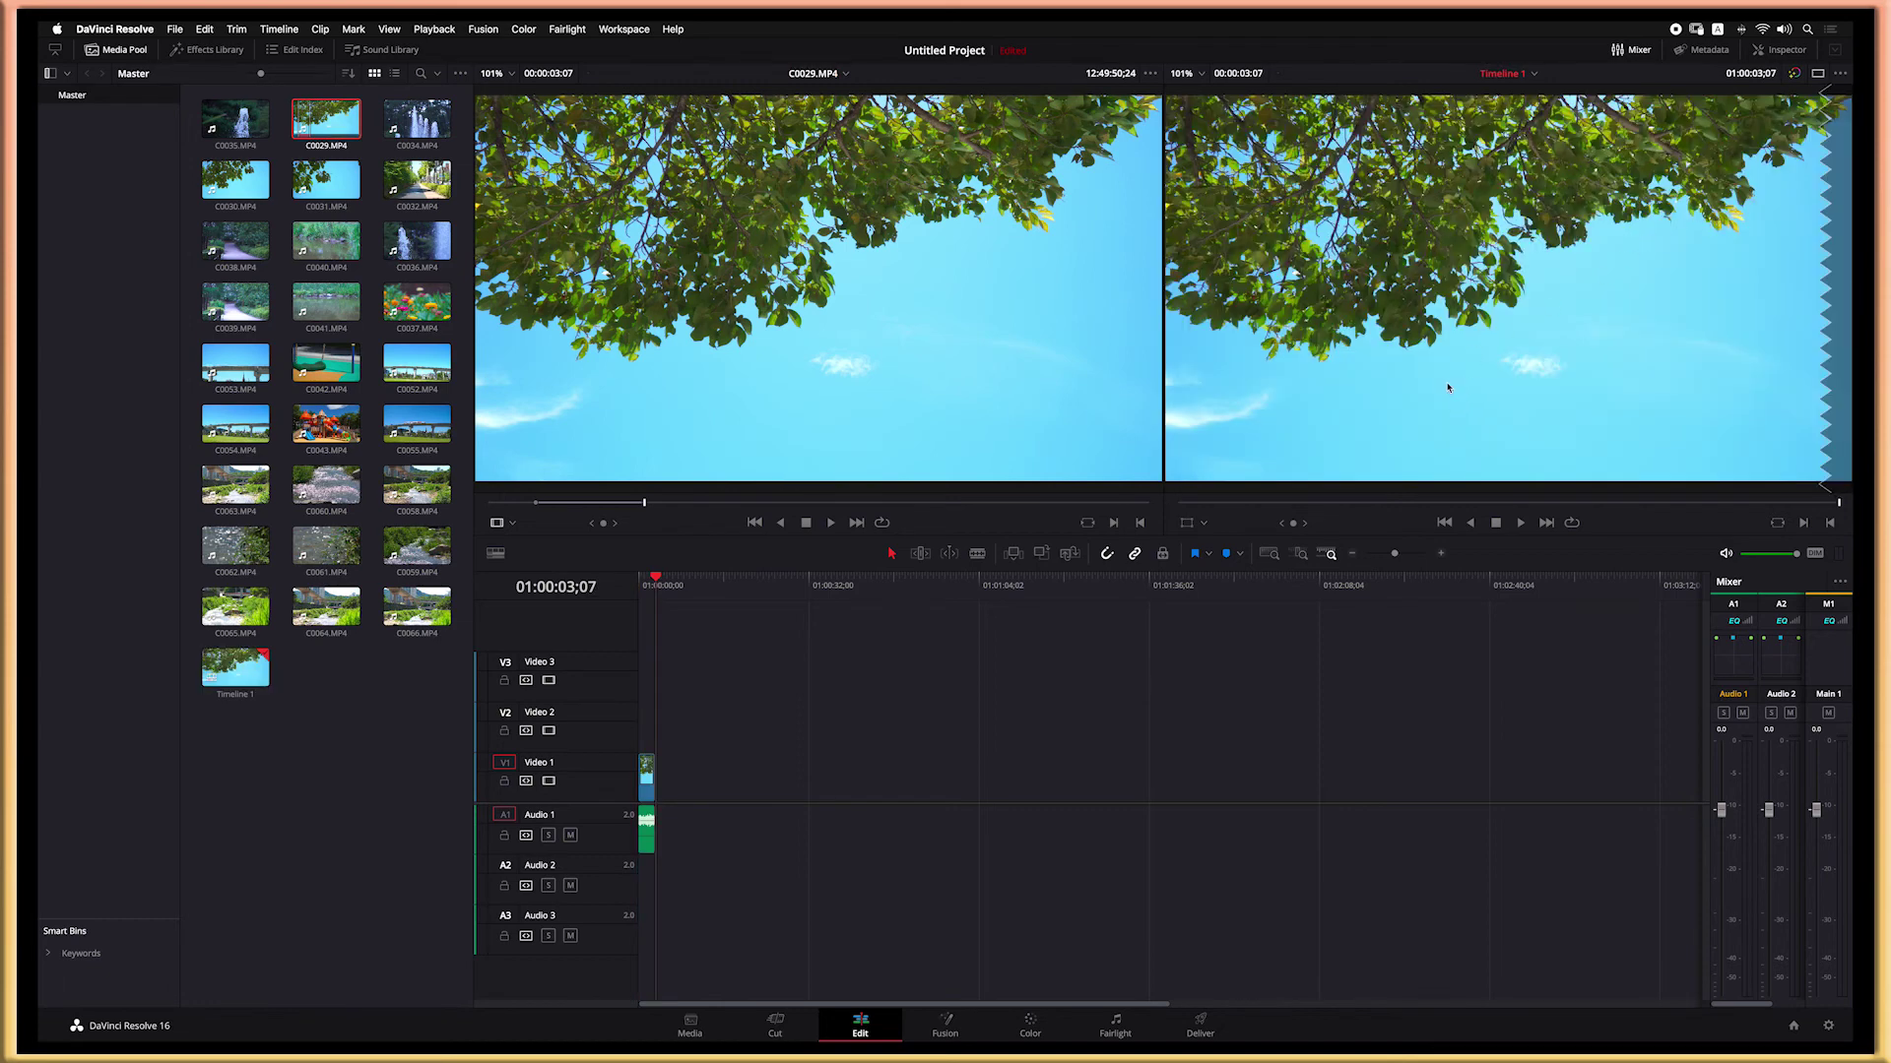
Step: Mark a section of C0038.MP4 about 00:00:02;14 long and place it directly after C0029.MP4 with the Overwrite edit
mouse_move(696, 259)
click(677, 266)
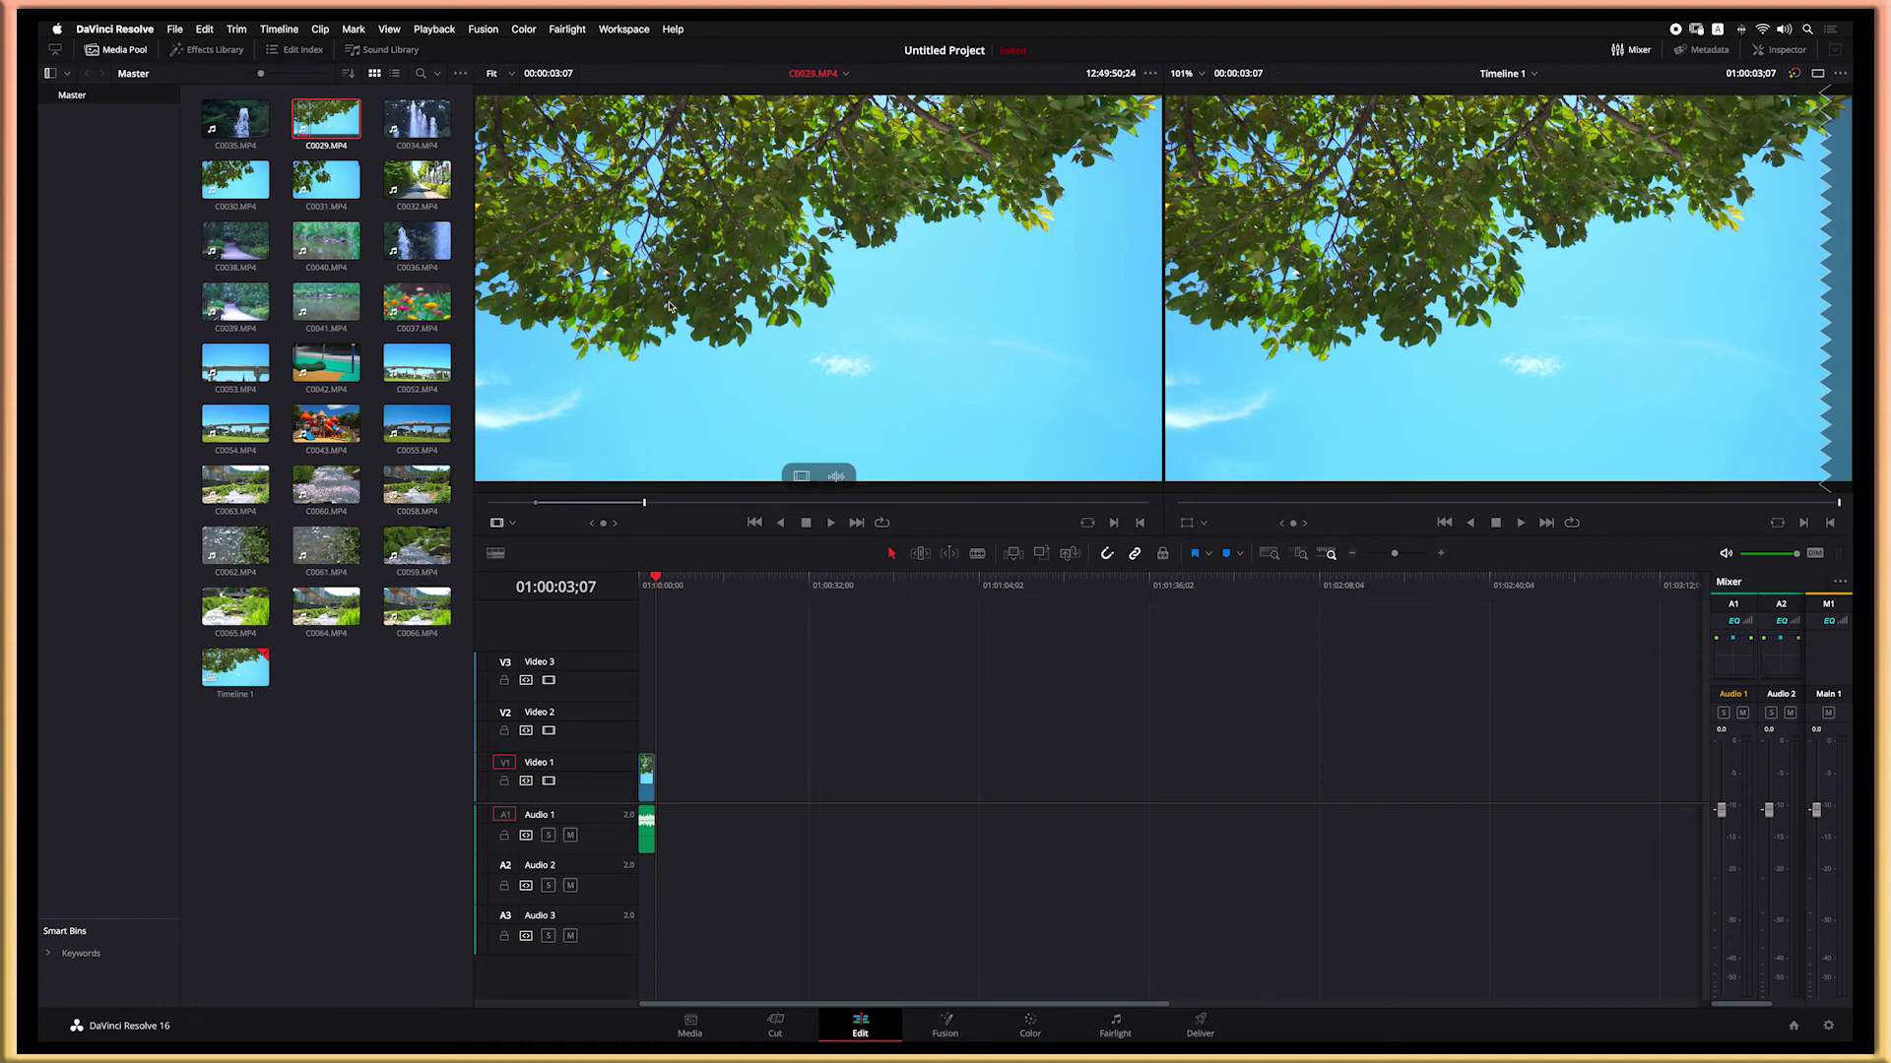
double_click(240, 254)
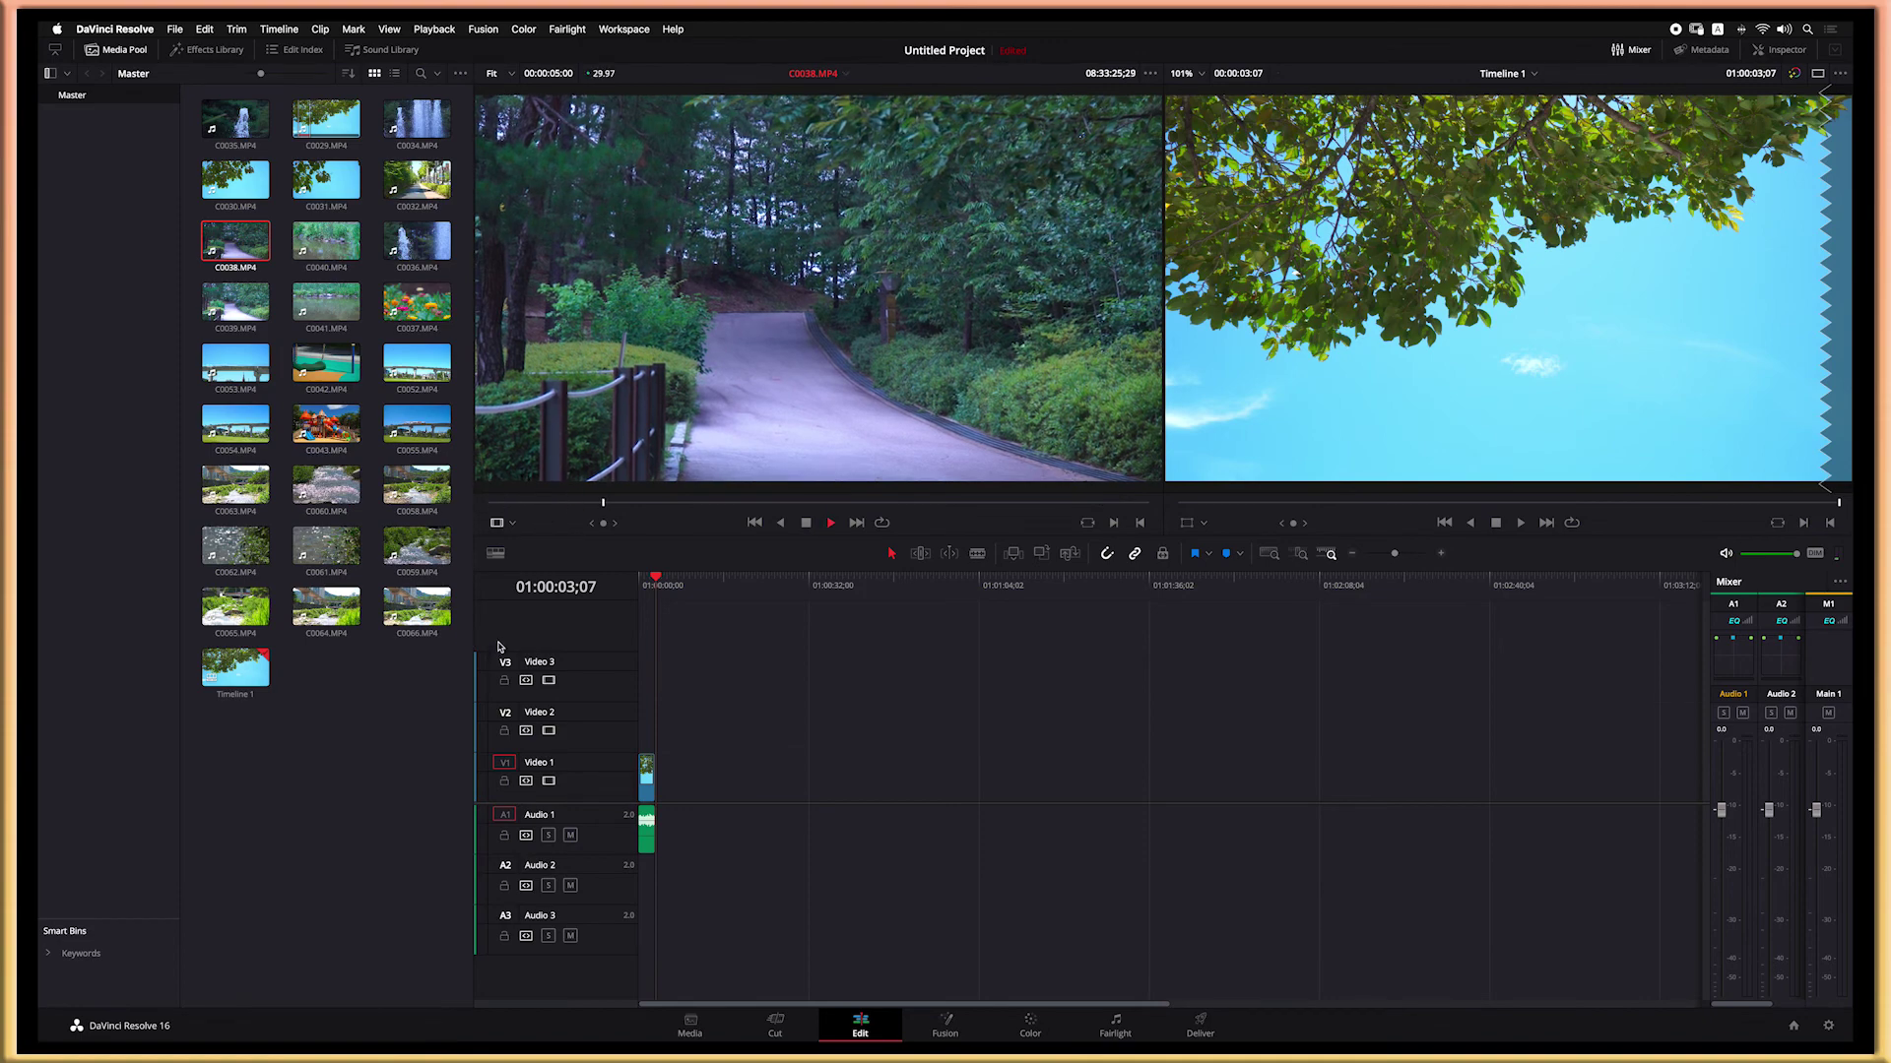
key(i)
key(space)
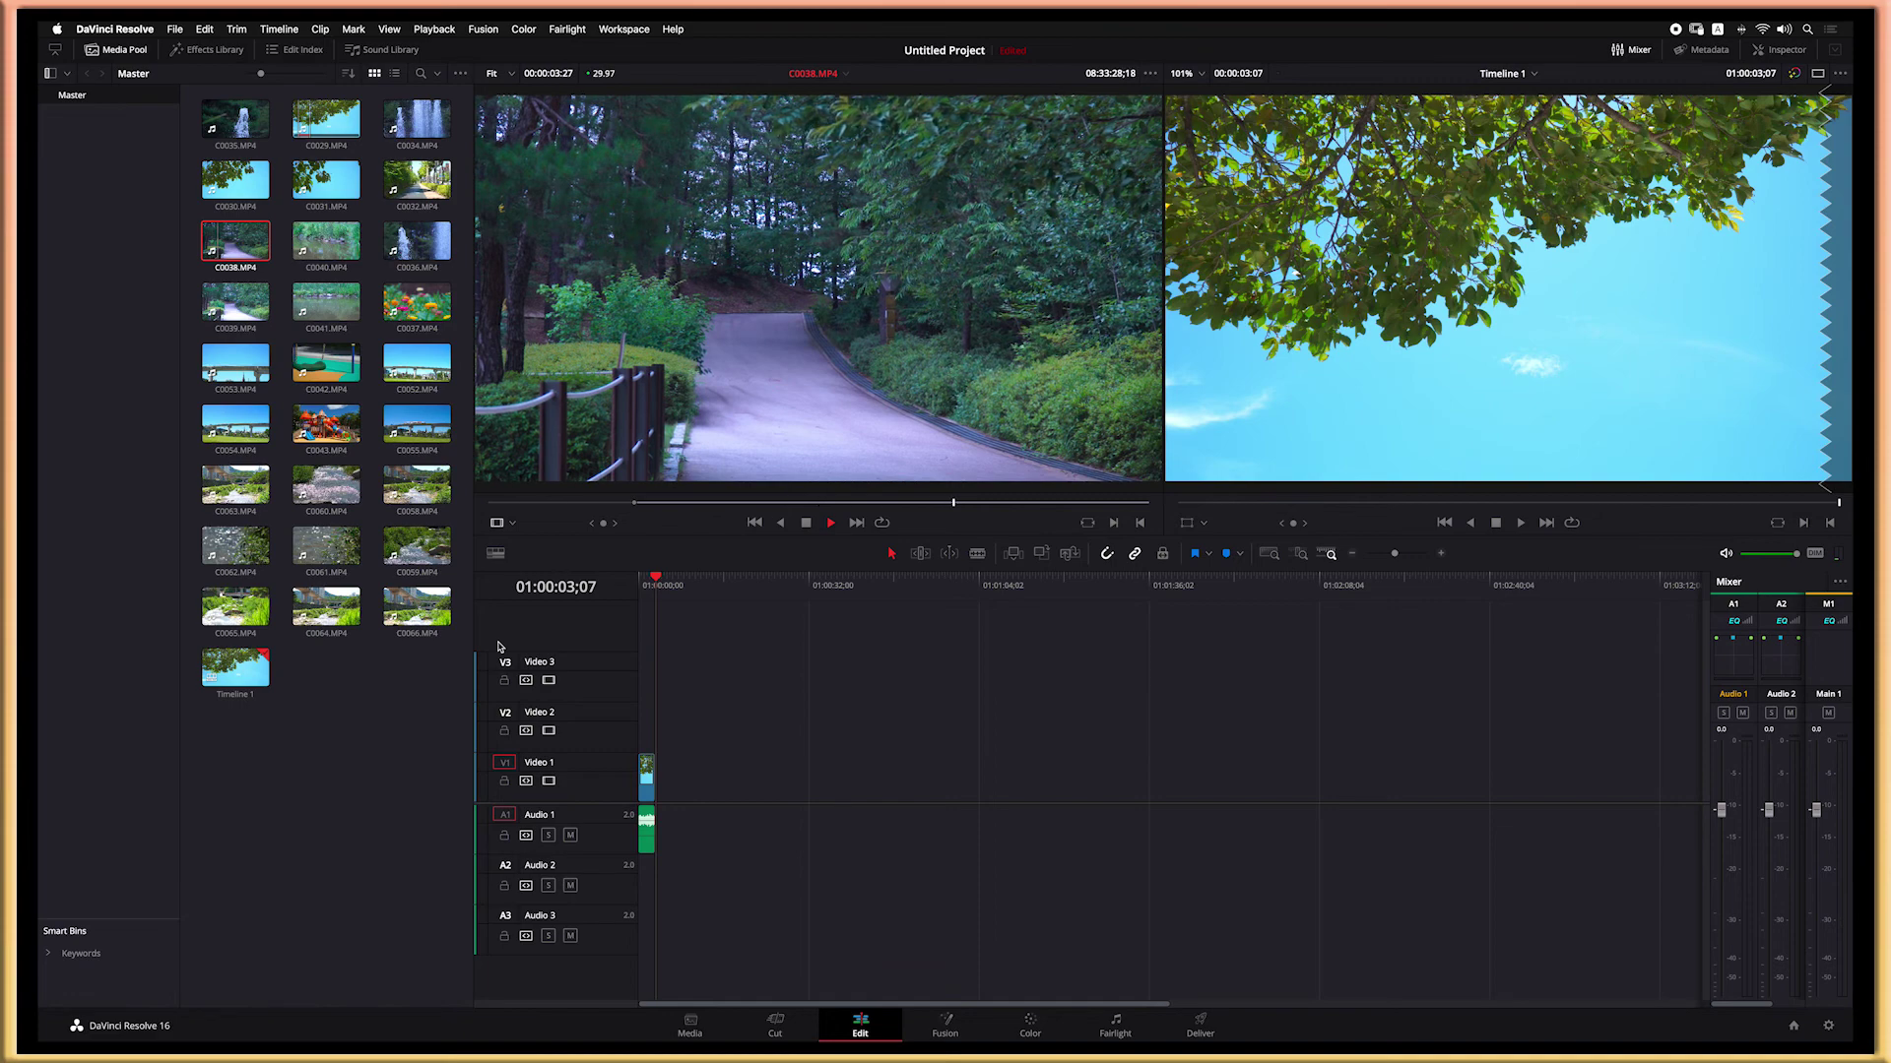
key(space)
key(o)
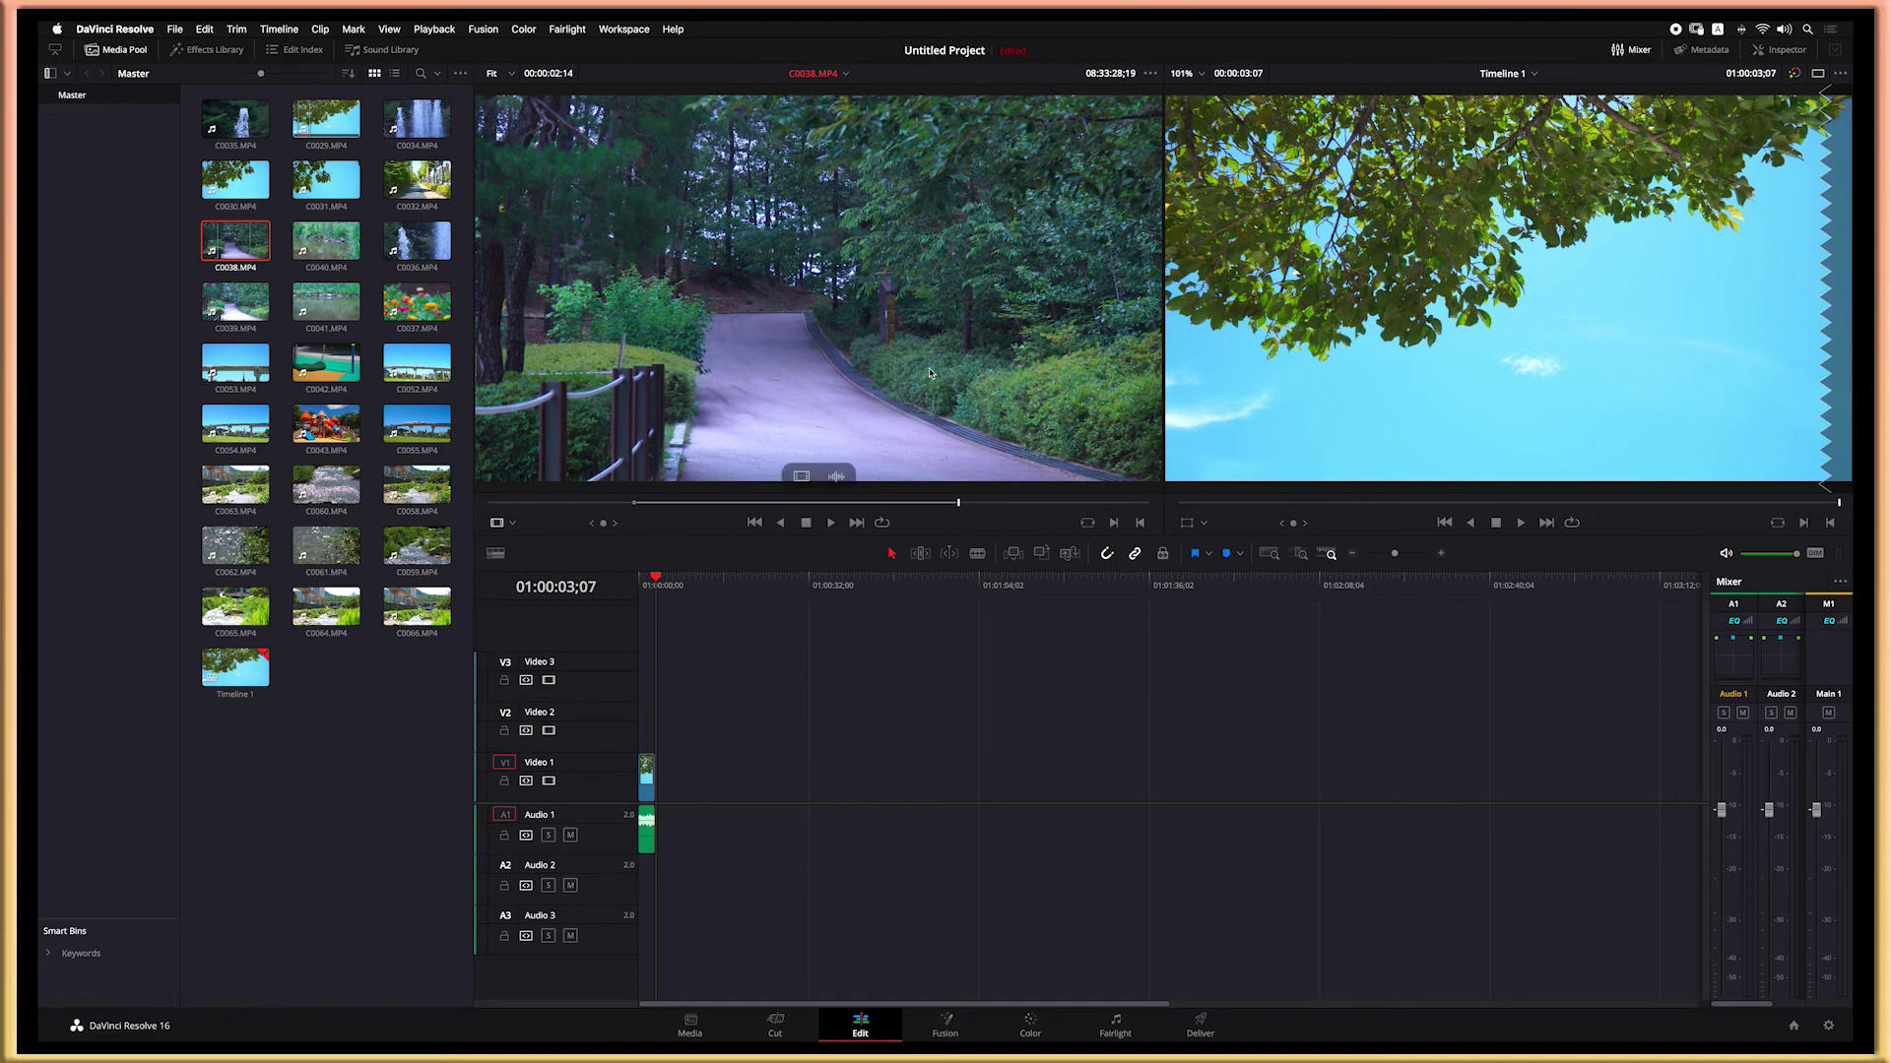
drag(916, 376, 1686, 223)
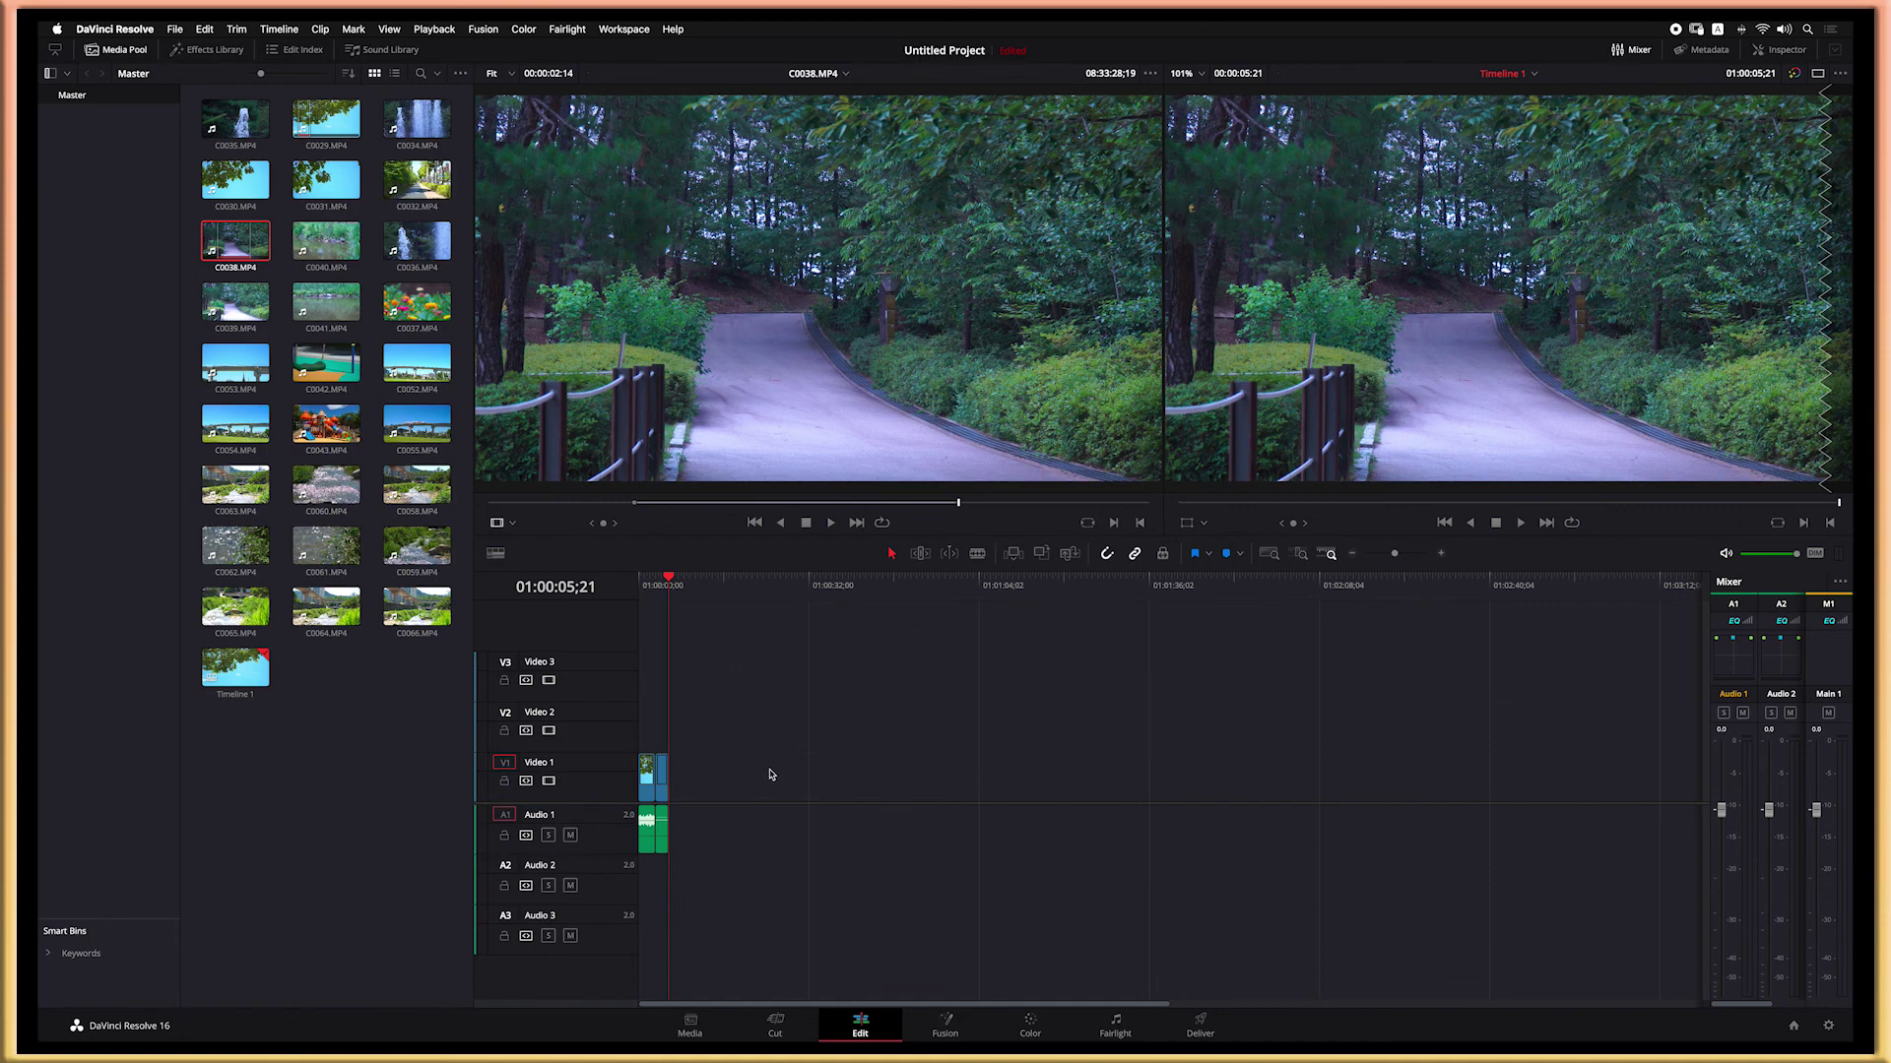
Step: Place the playhead at the cut between C0029.MP4 and C0038.MP4, and mark a section of C0037.MP4 about 00:00:03;05 long
scroll(771, 775, up, 8)
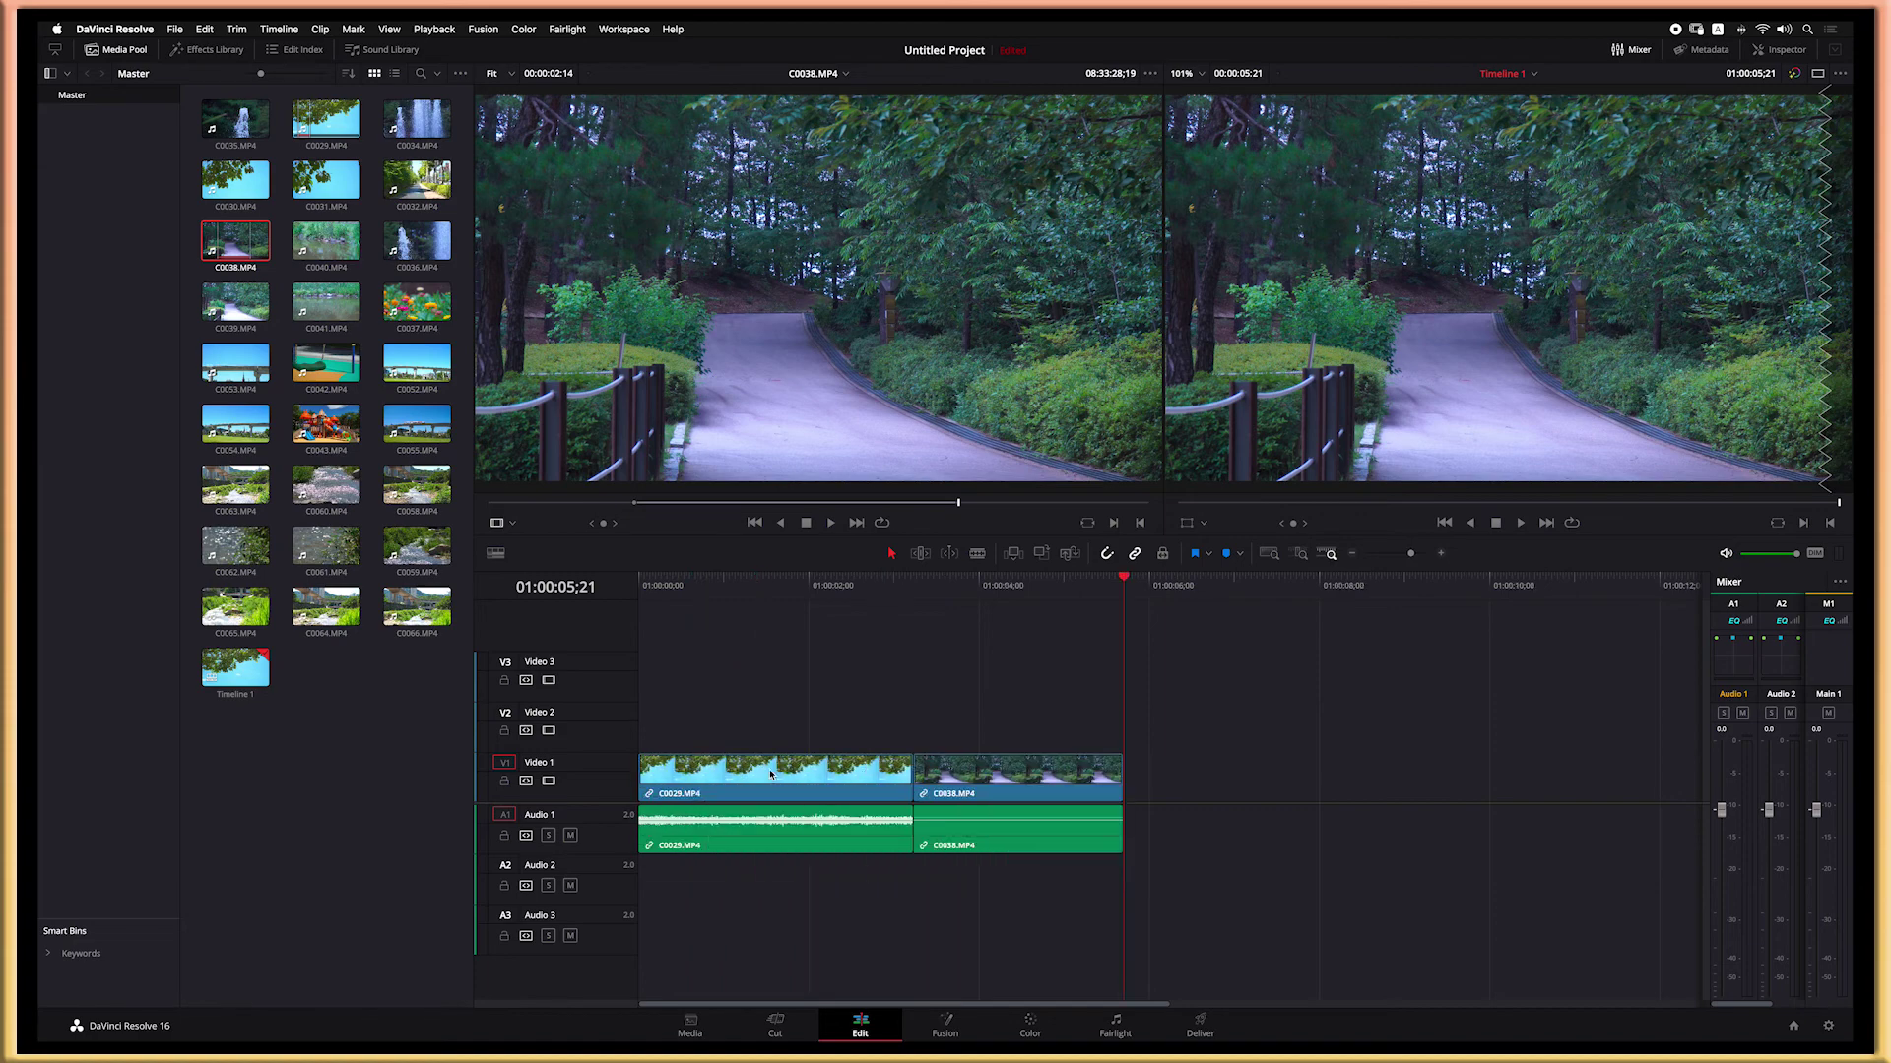
scroll(904, 637, up, 3)
drag(824, 583, 795, 589)
click(421, 318)
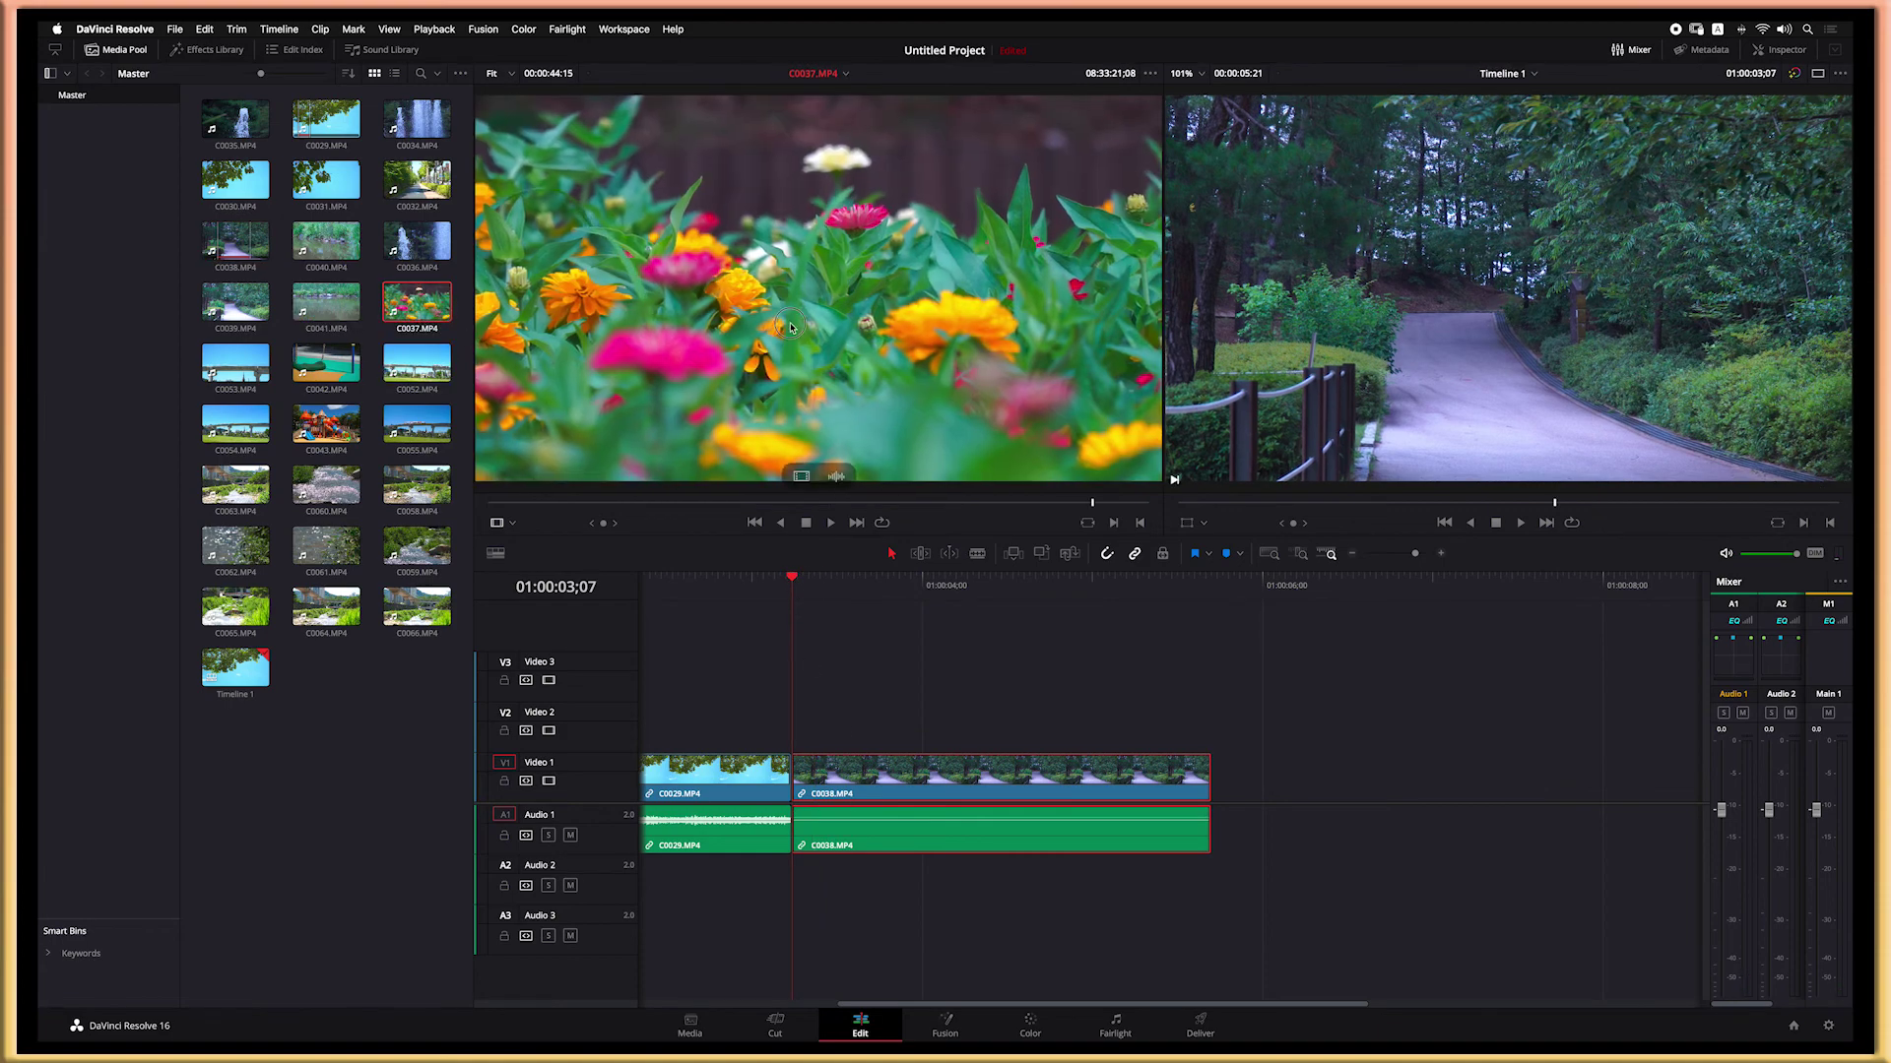
key(space)
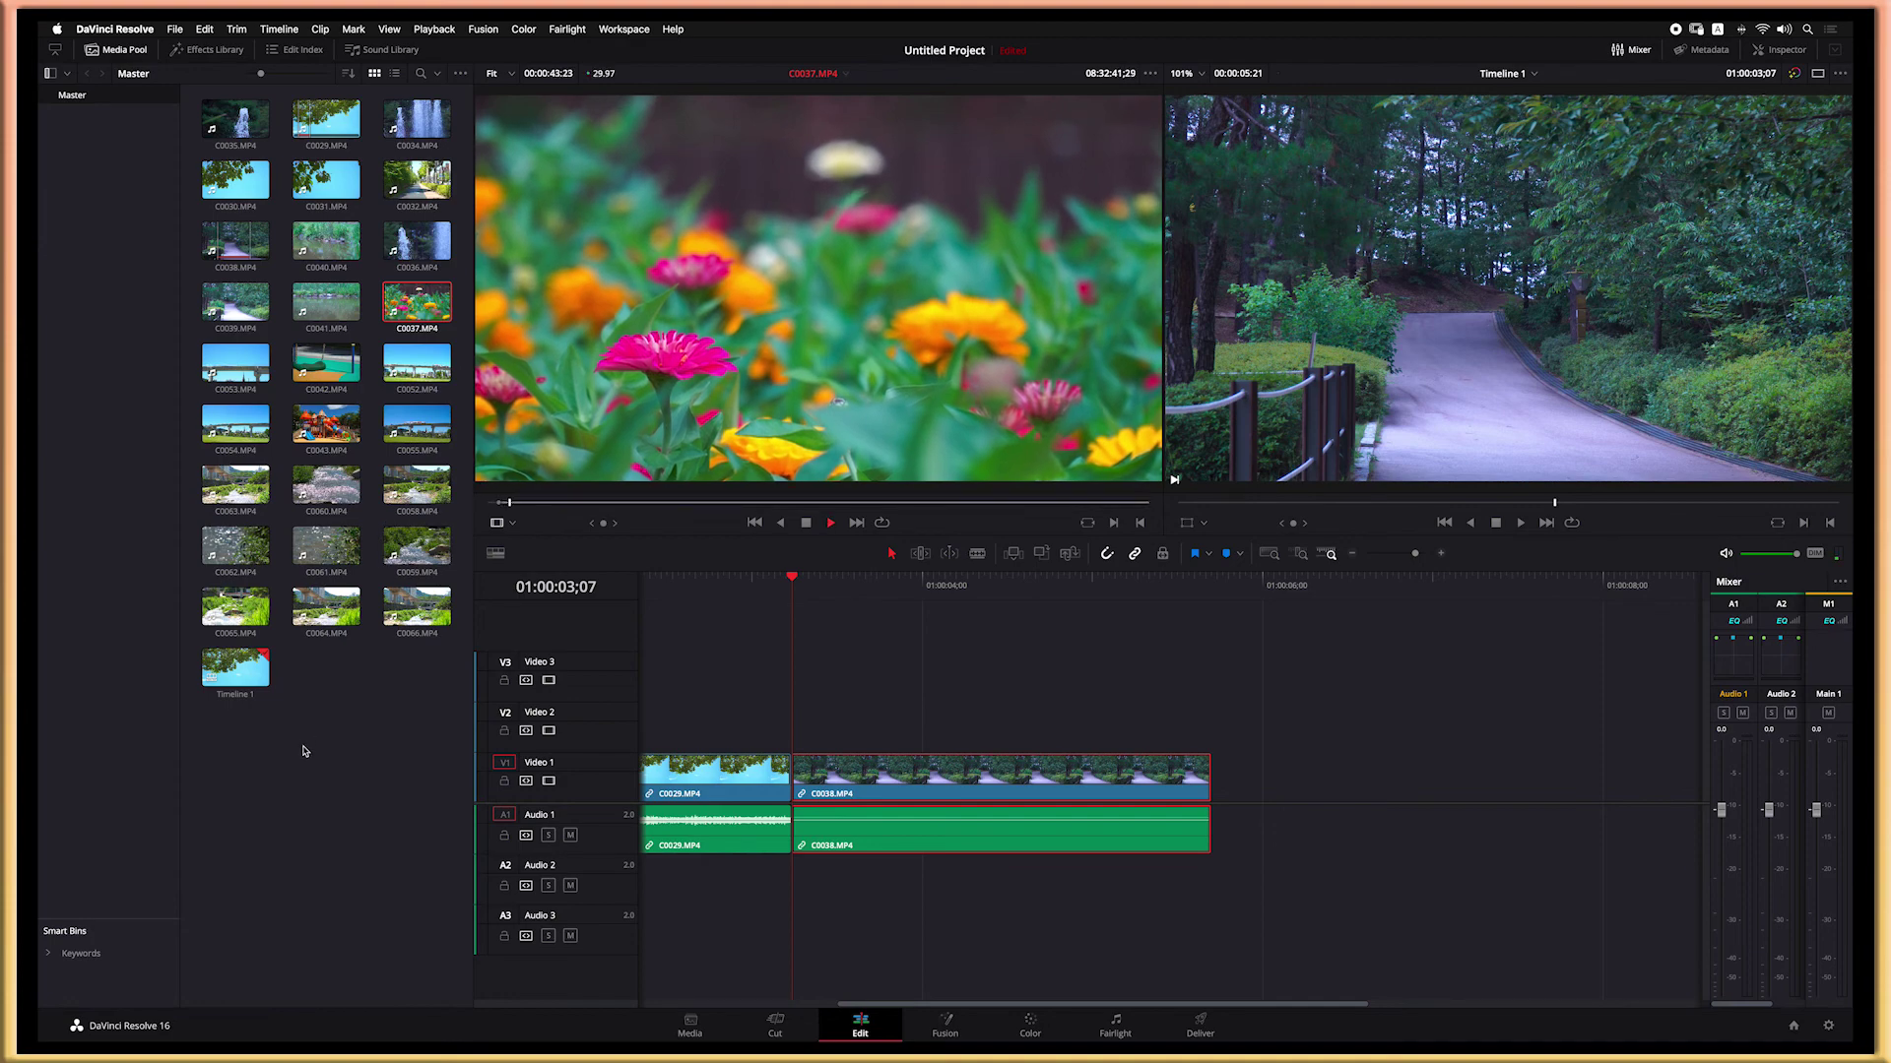
key(space)
key(o)
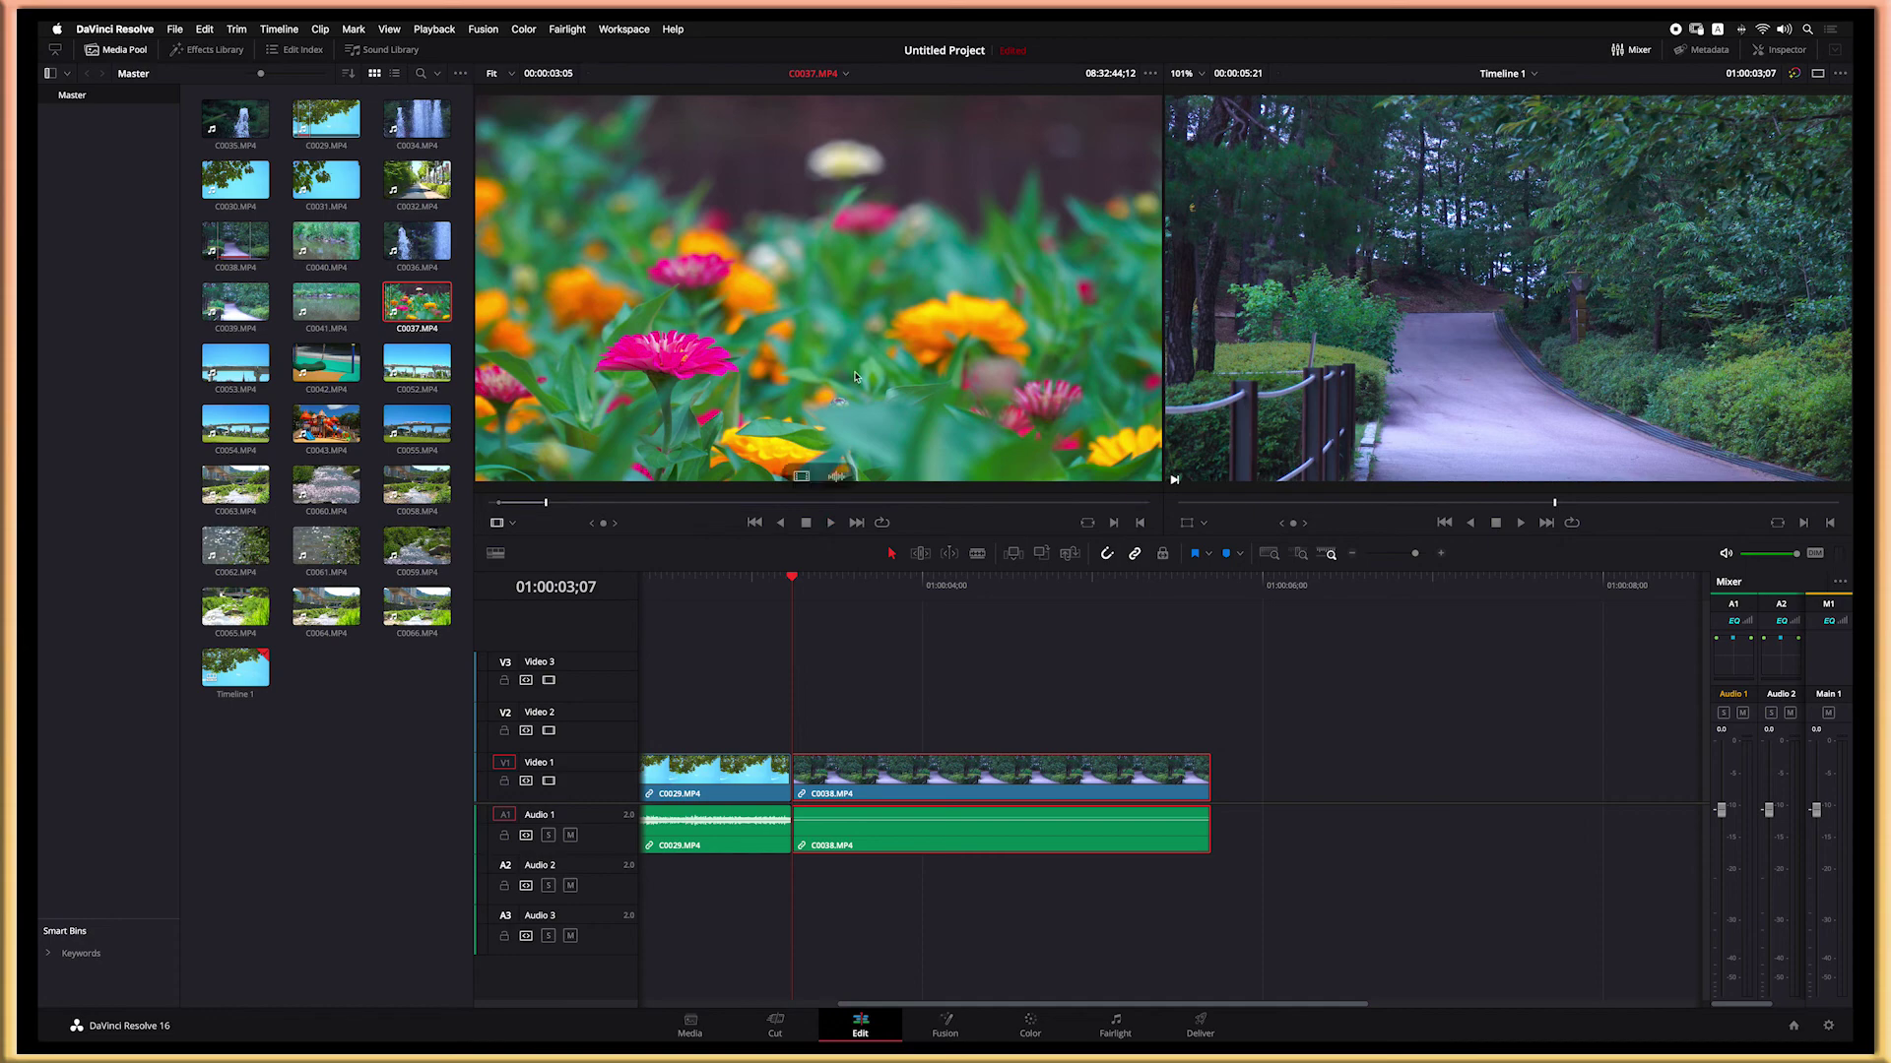
Step: Try the Insert edit and the Overwrite edit with the marked C0037.MP4 section at 01:00:03;07, undoing each one
drag(868, 350, 1733, 190)
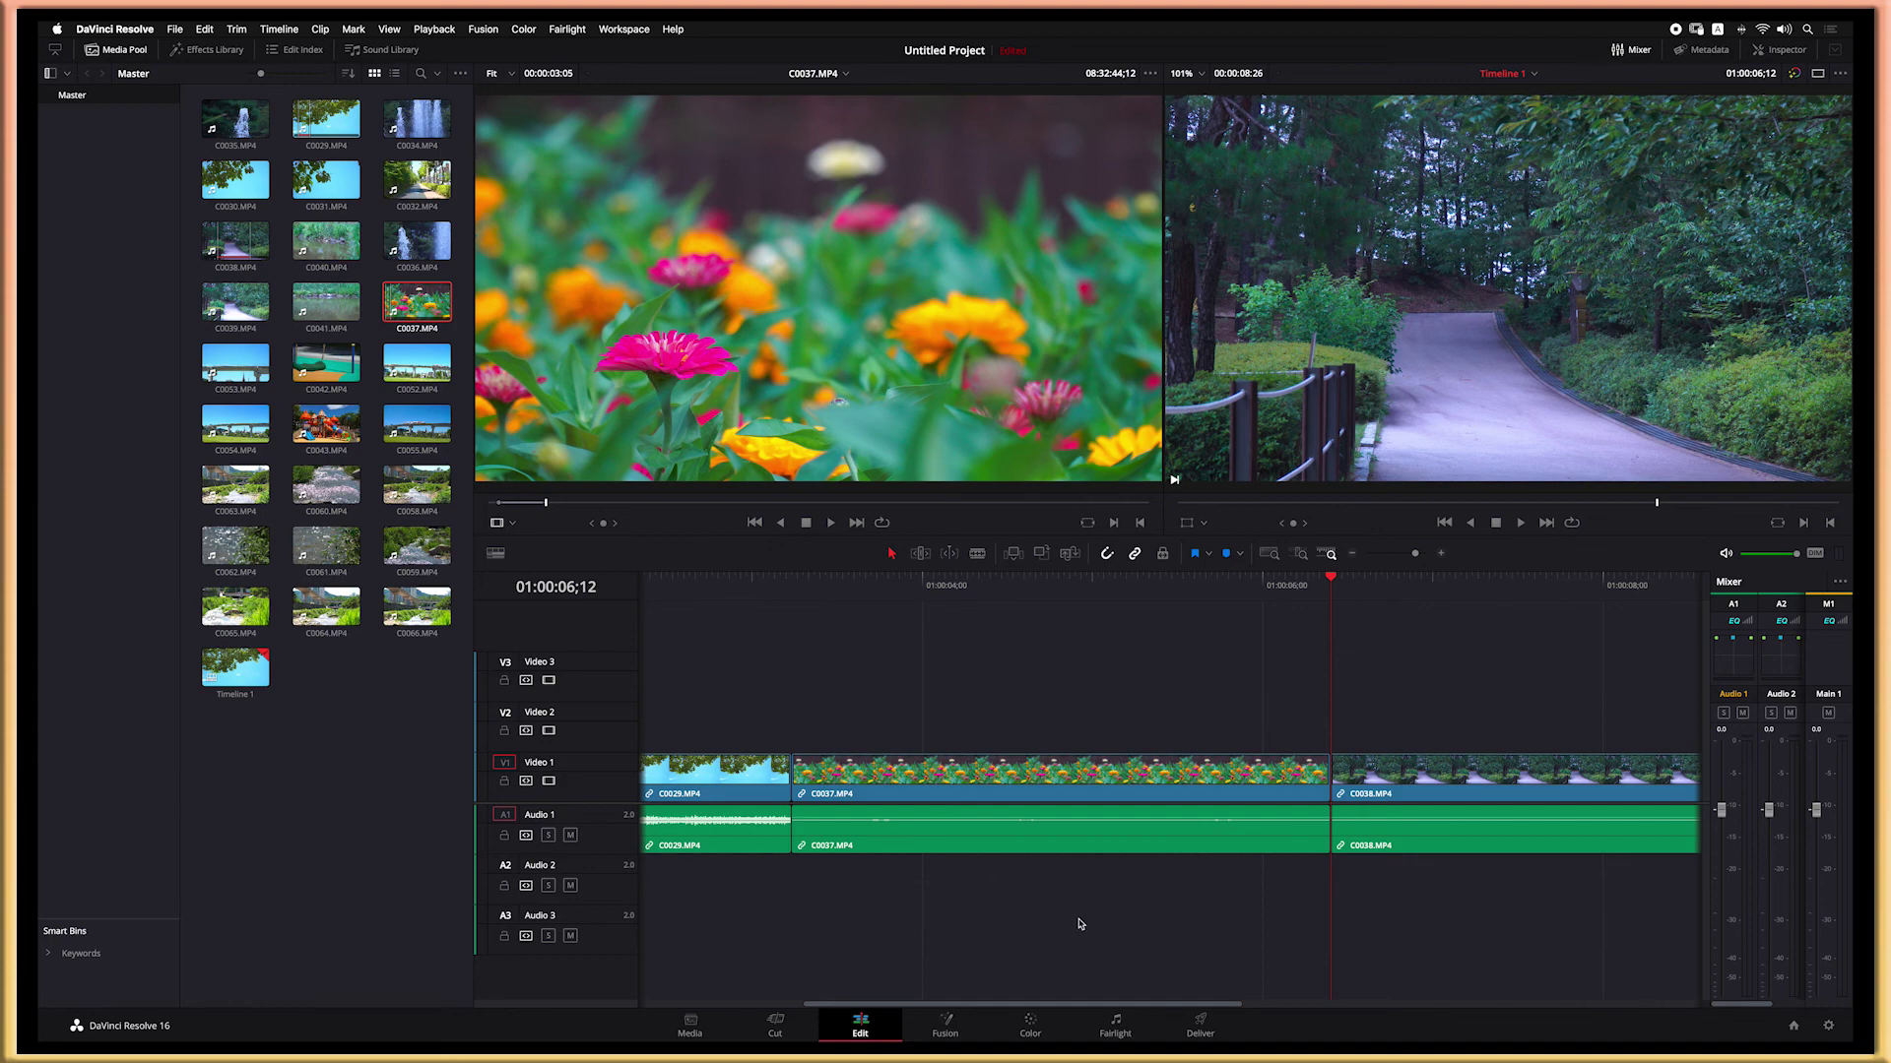
key(super+z)
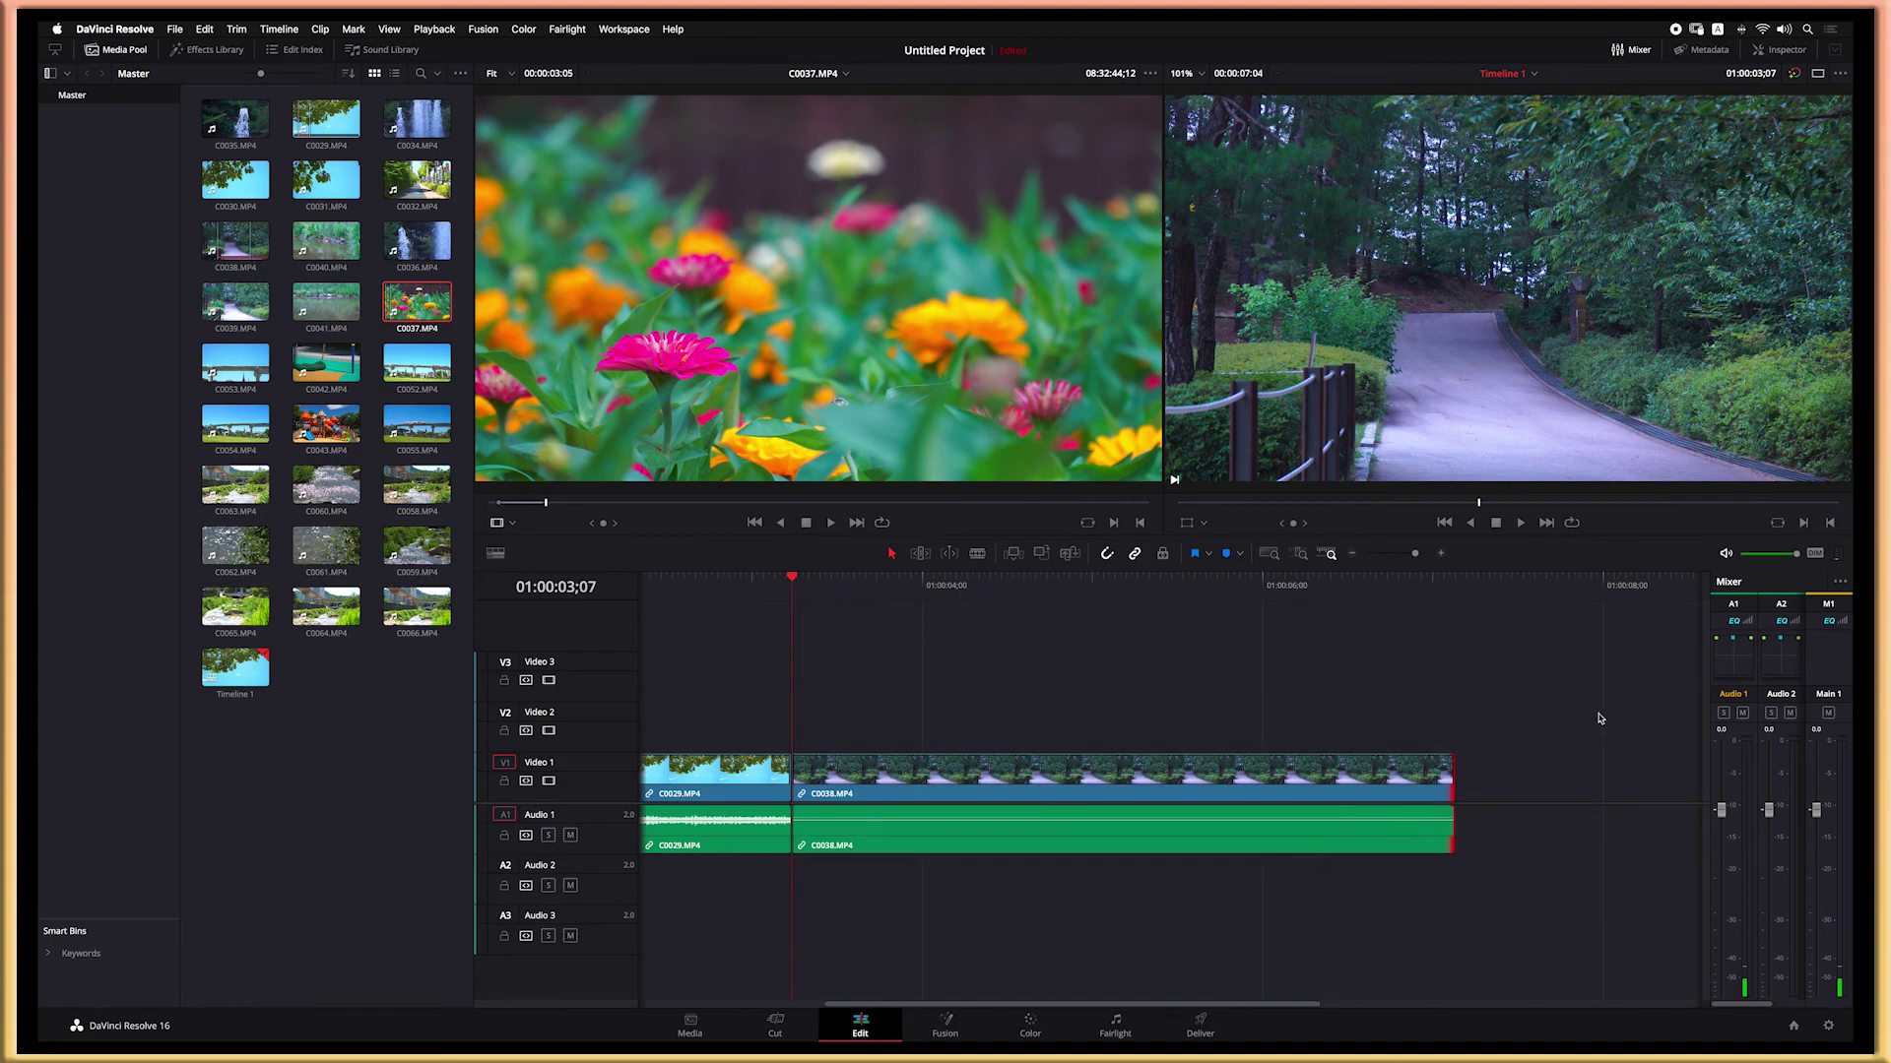
drag(896, 338, 1743, 217)
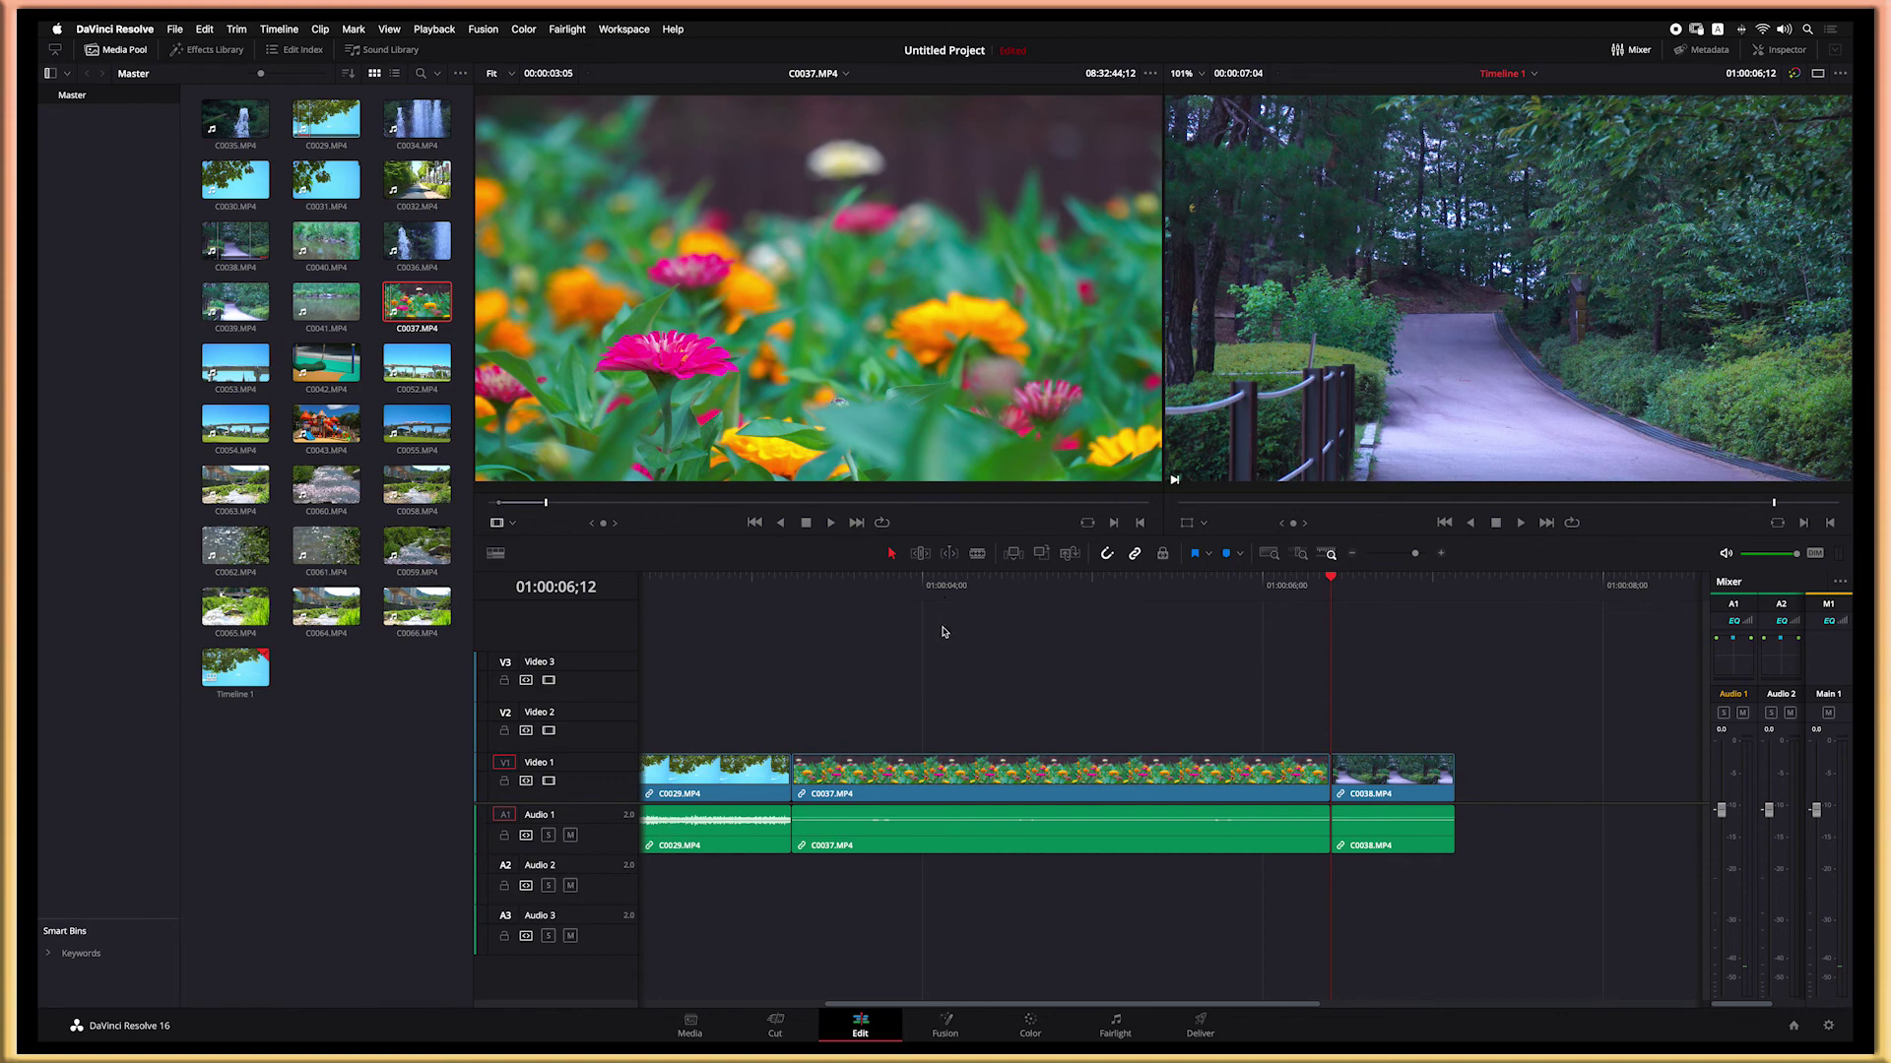
key(super+z)
Step: Try adding only the video of C0037.MP4 above C0038.MP4 and only its audio on Audio 2, and undo the additions
drag(985, 320, 1034, 285)
drag(1042, 475, 926, 659)
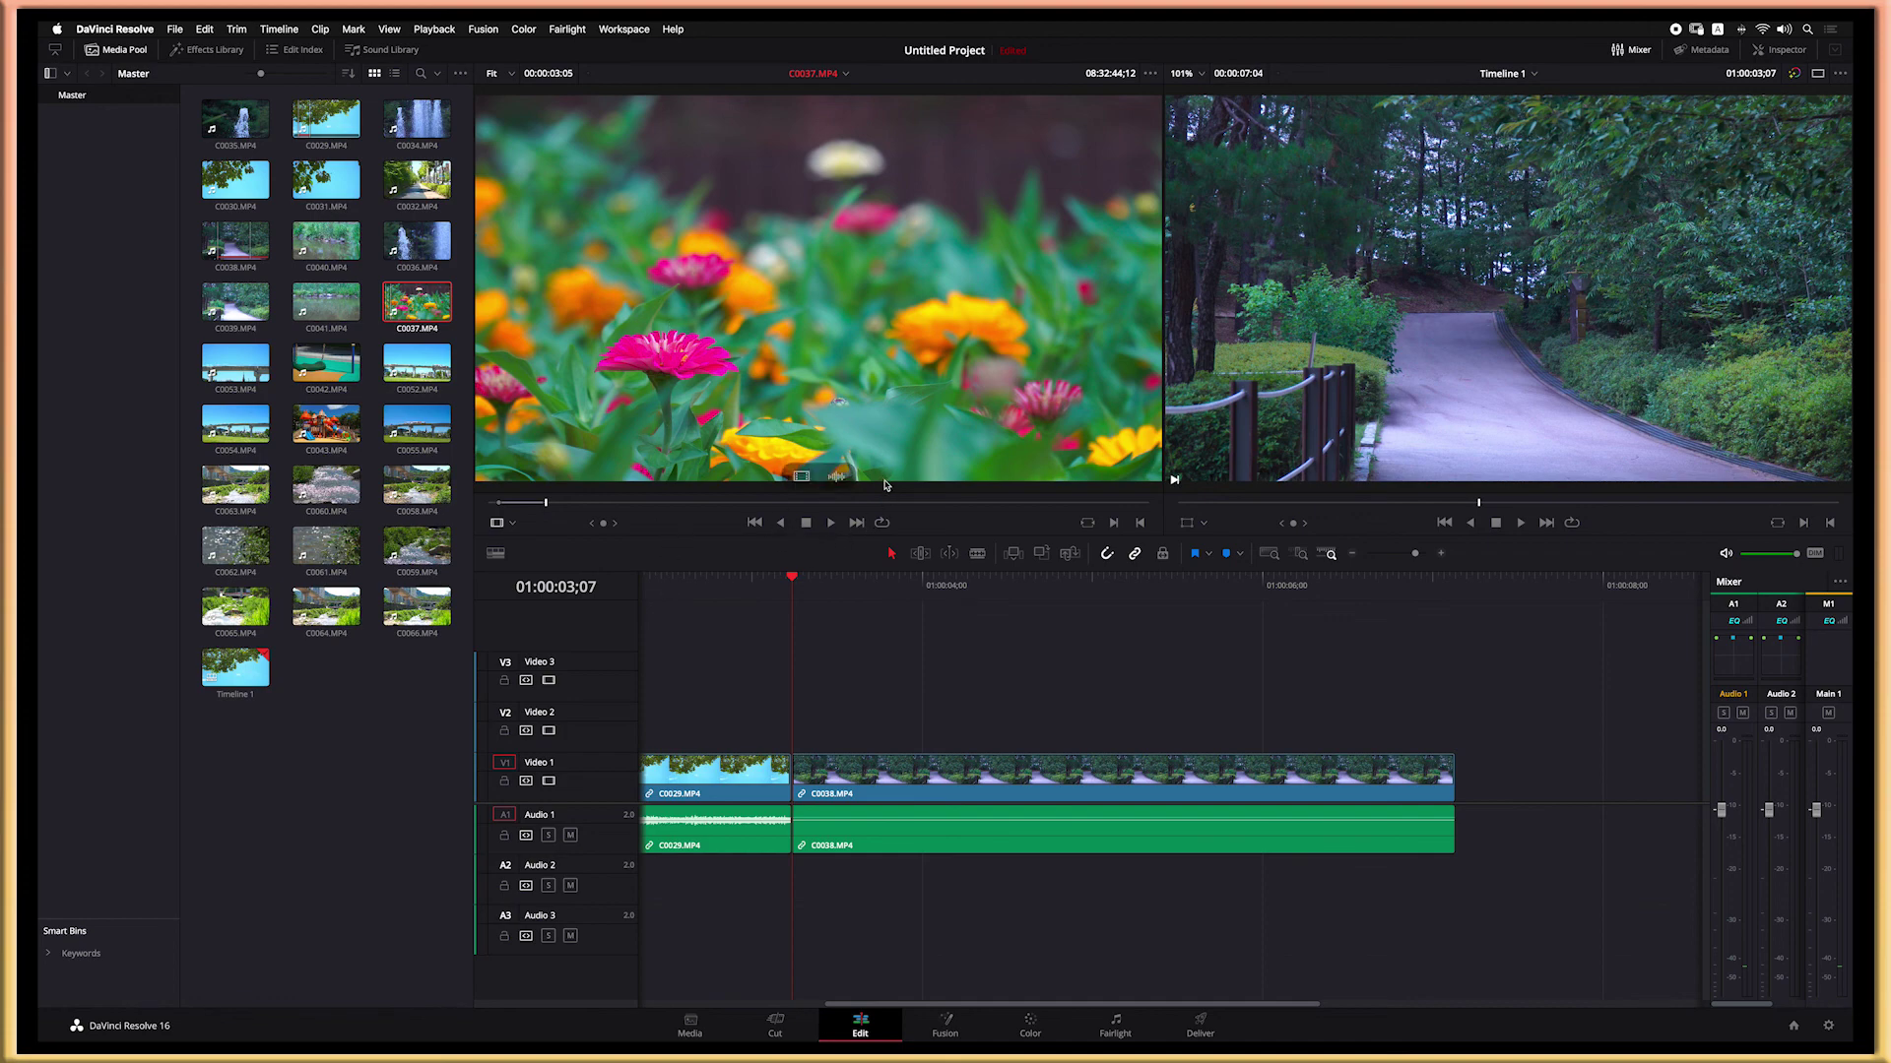
mouse_move(798, 452)
drag(803, 485, 812, 700)
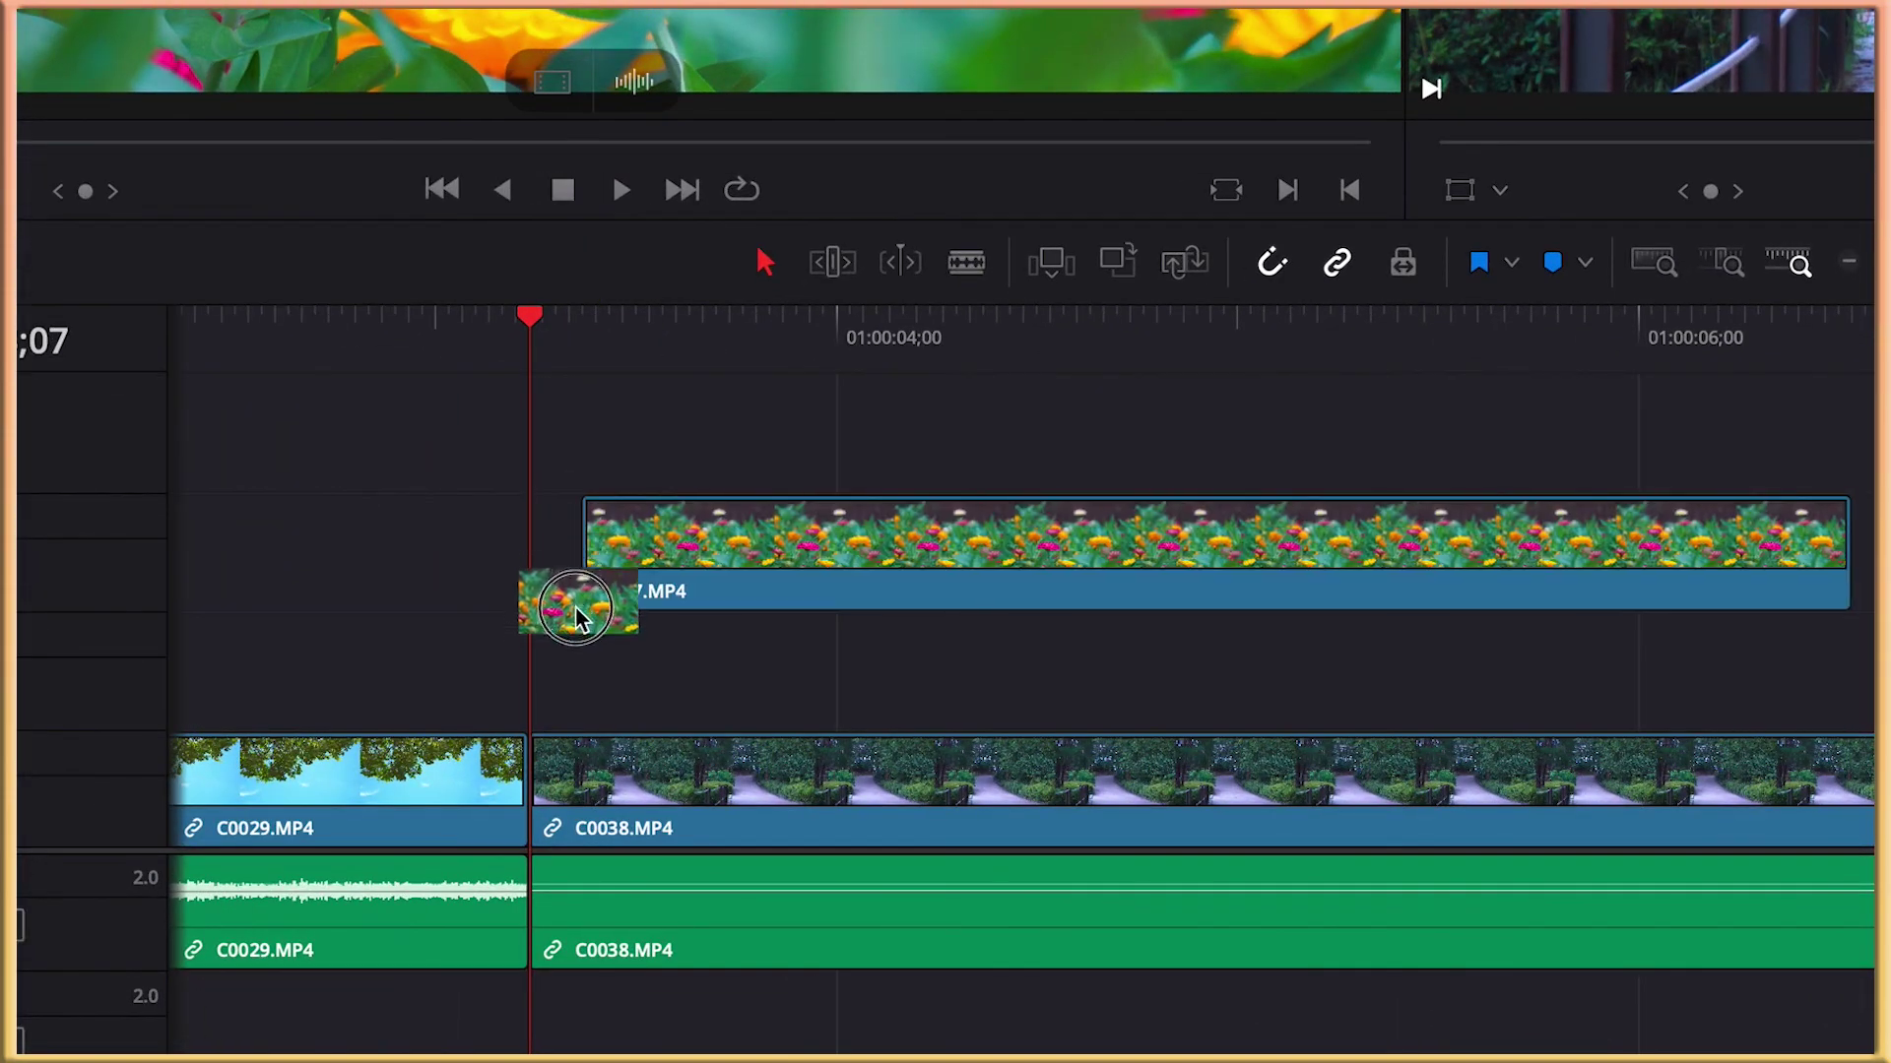
drag(575, 605, 589, 1058)
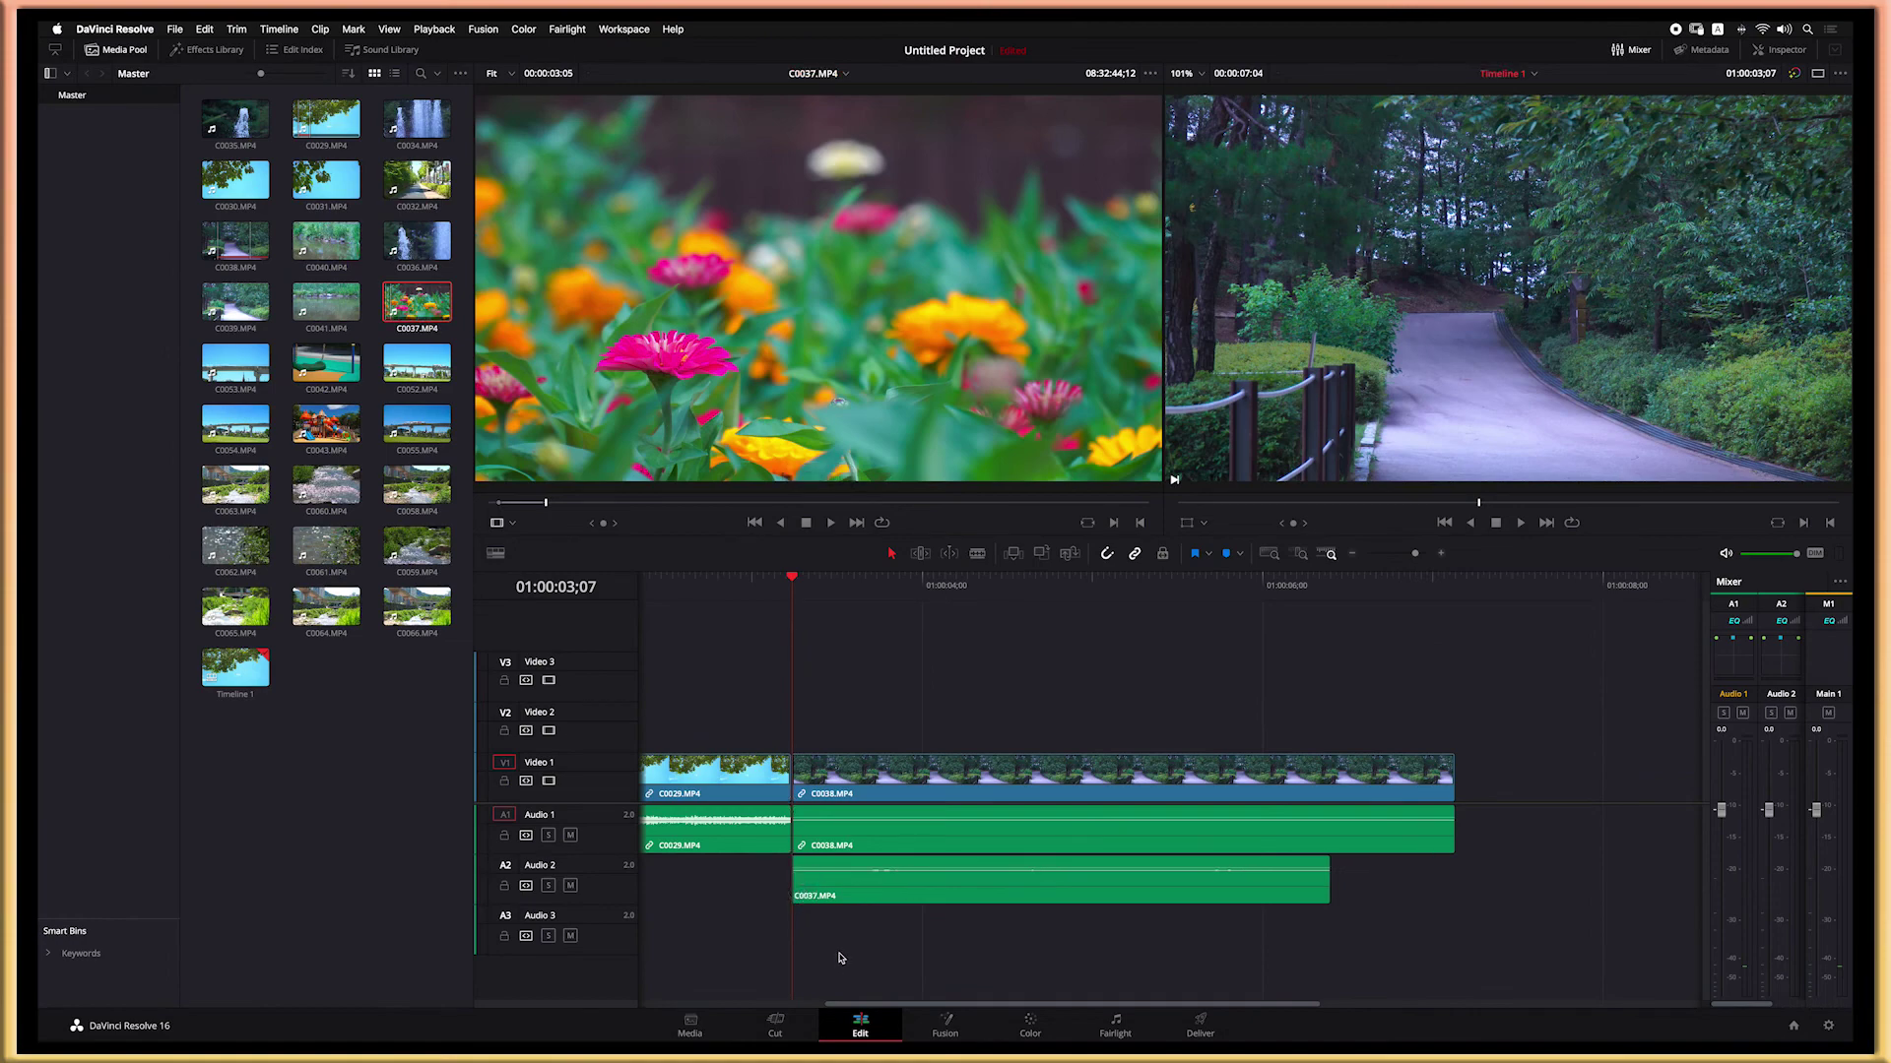
key(super+z)
Step: Place the playhead at 01:00:04;02, within C0038.MP4 on the Video 1 track
drag(796, 585, 933, 582)
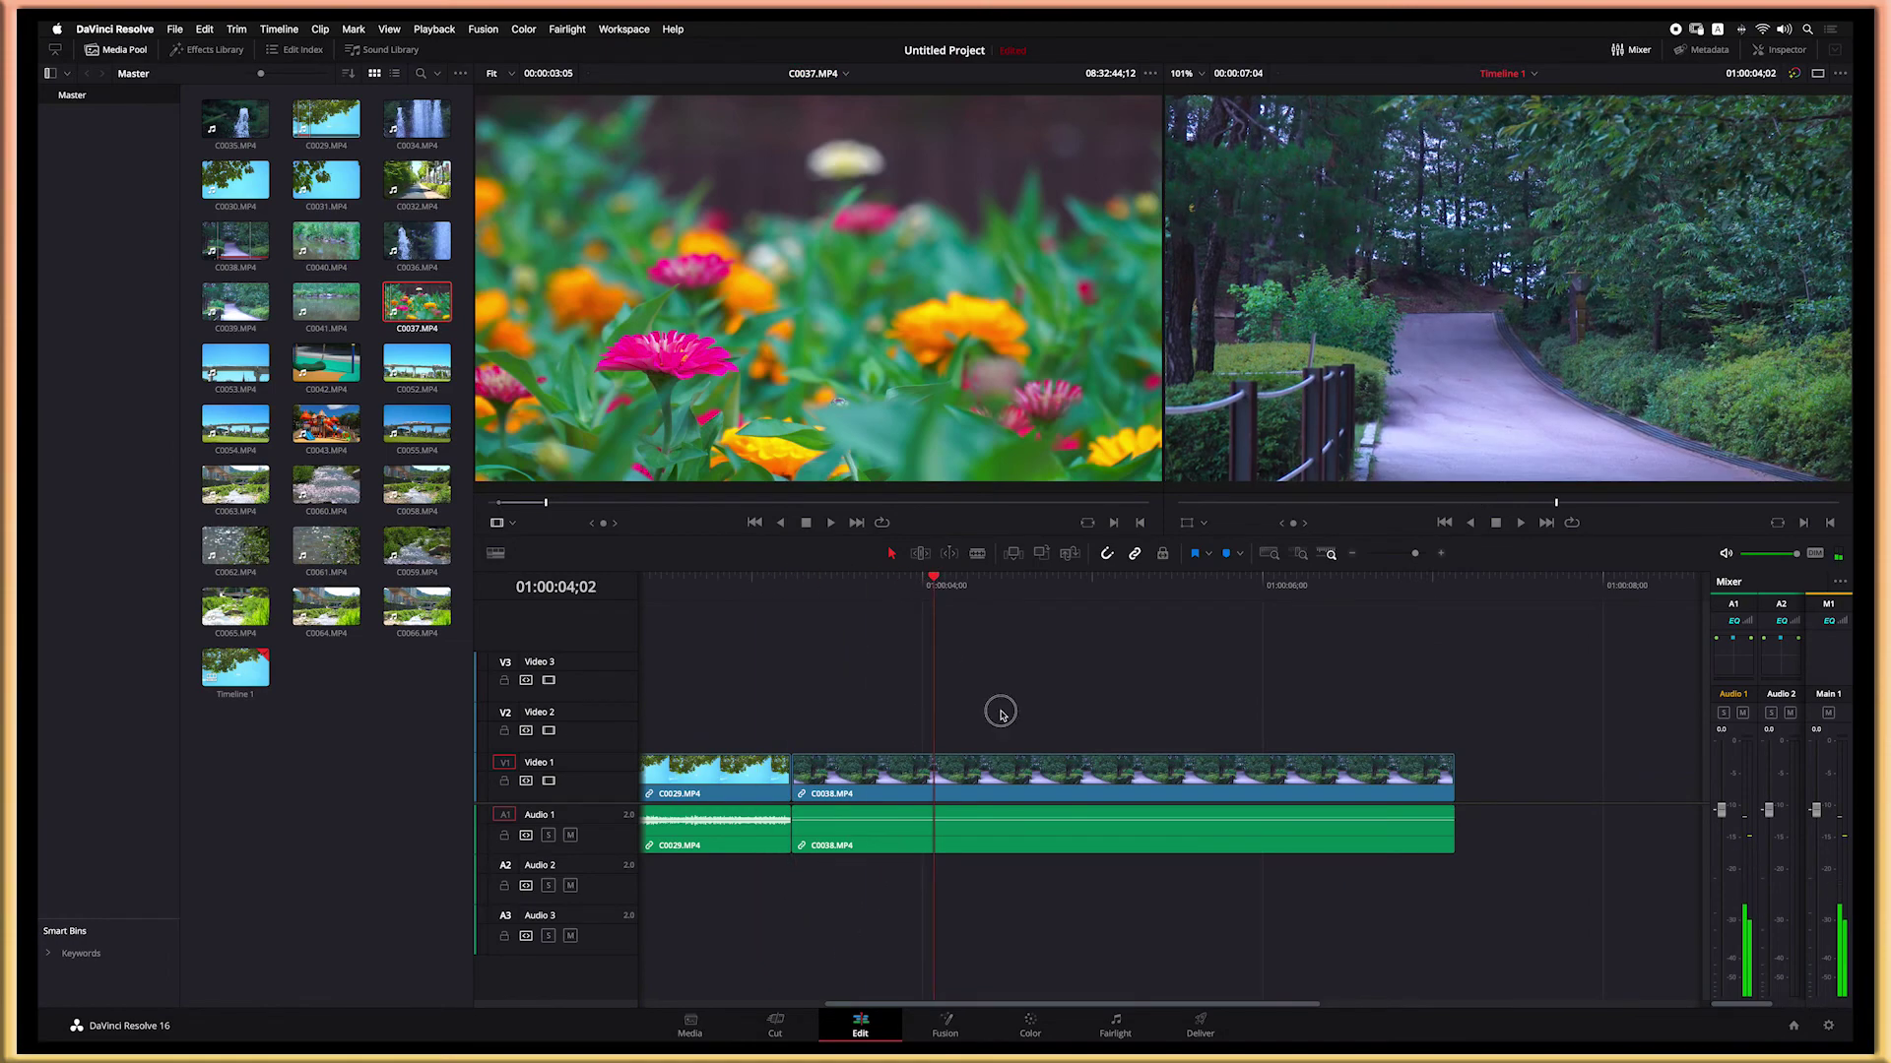
click(1015, 784)
click(1025, 718)
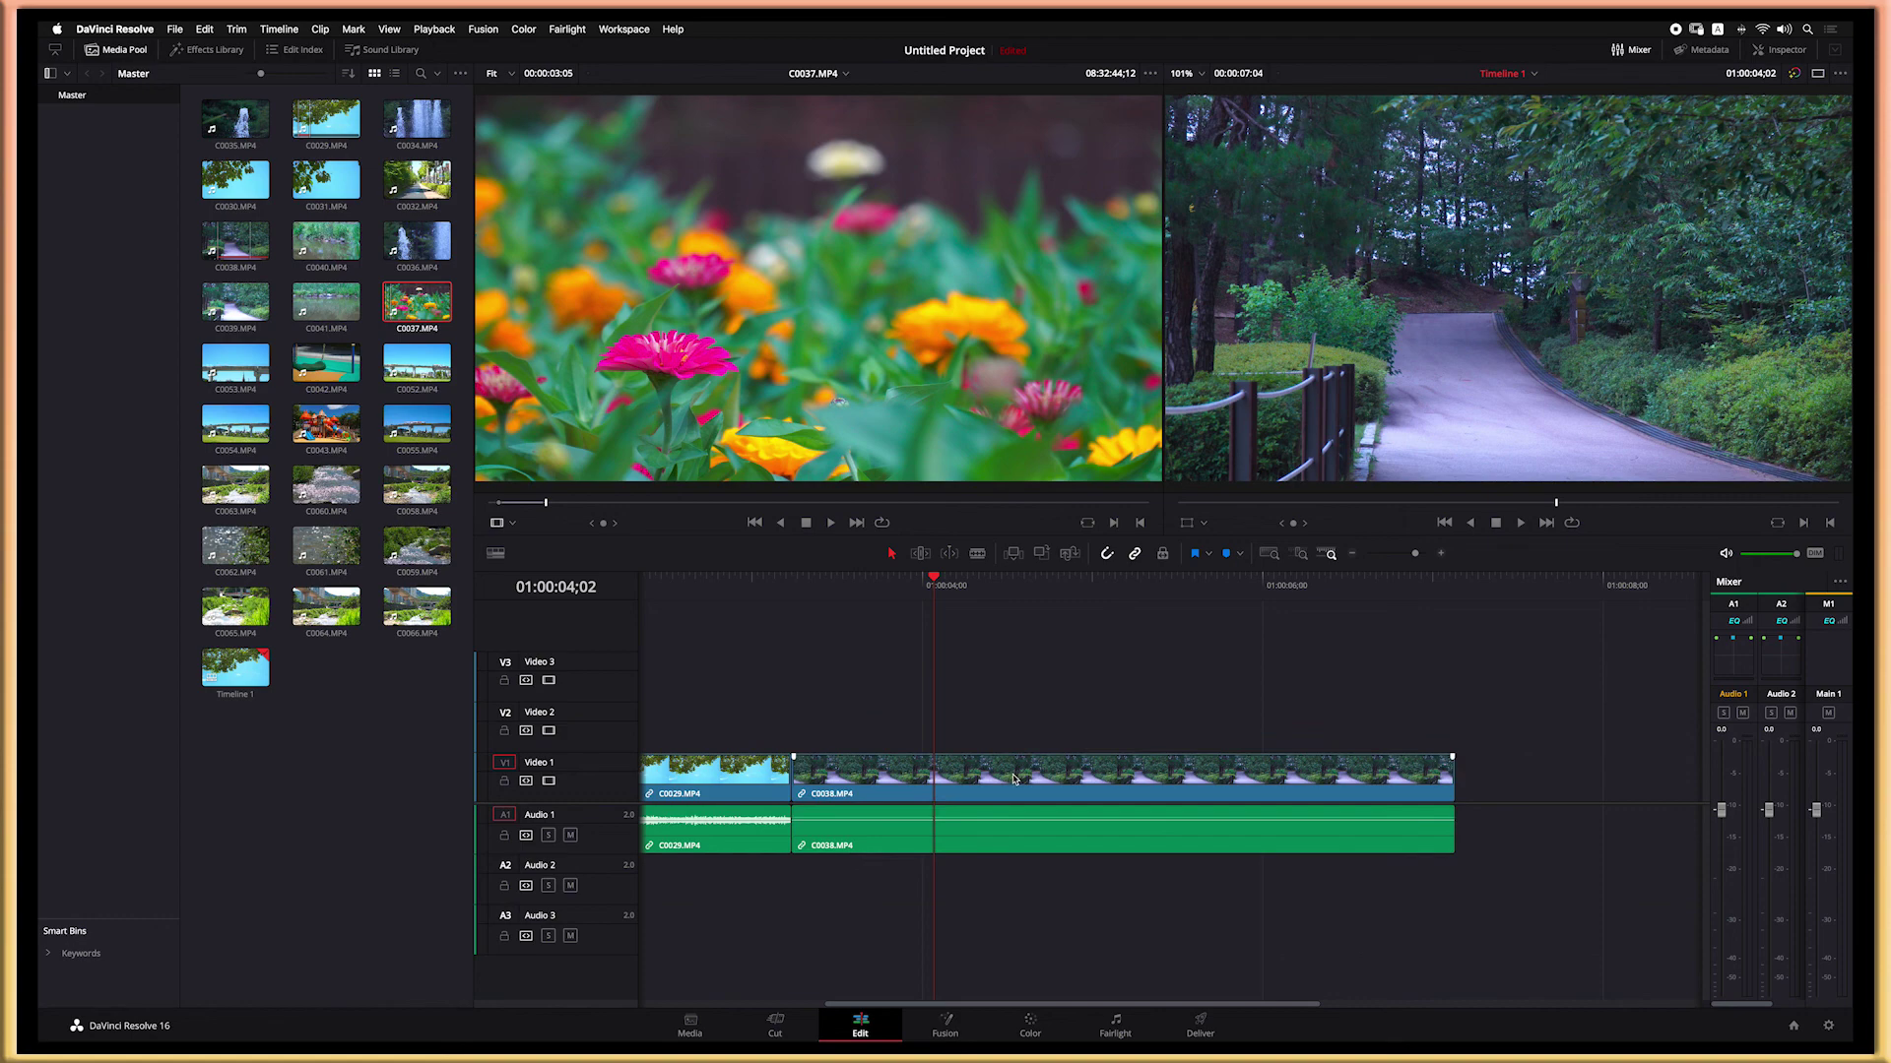
Step: Try selecting C0038.MP4 on the timeline, clear the selection, and try selecting only its Audio 1 part
click(1013, 782)
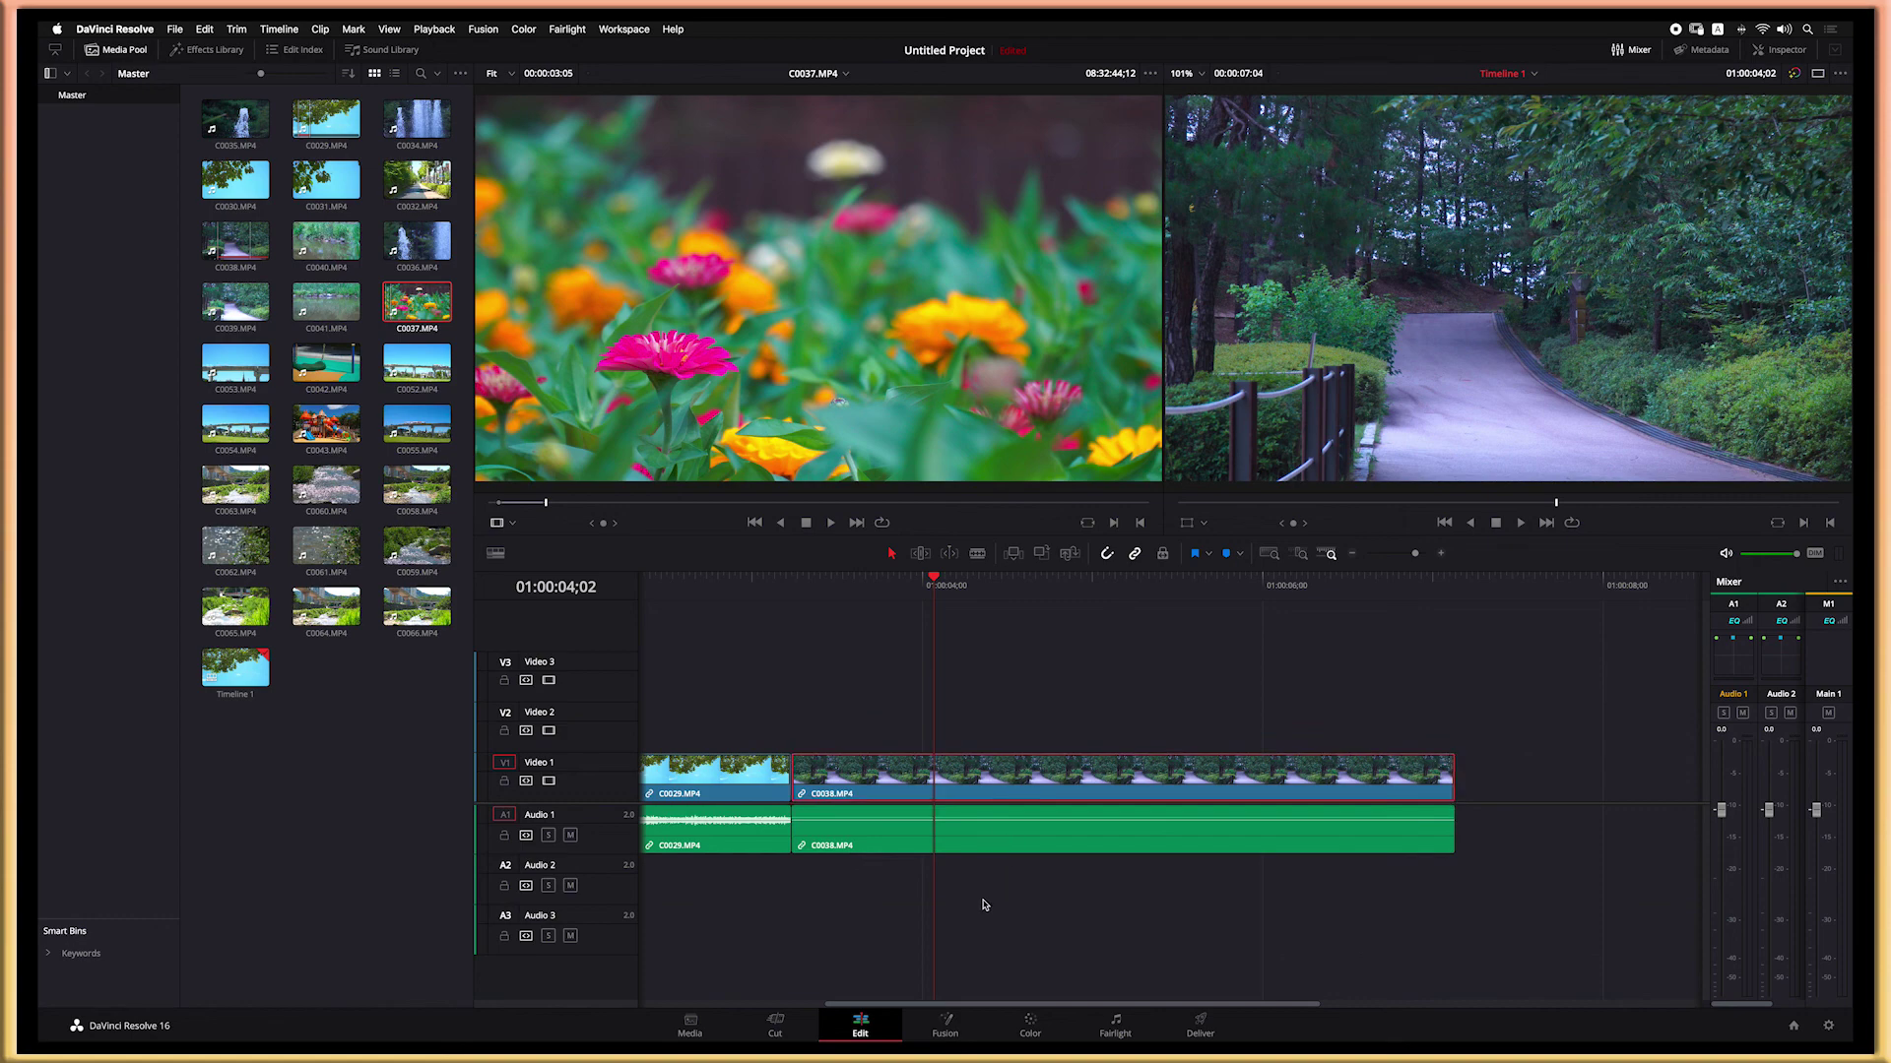
click(1019, 727)
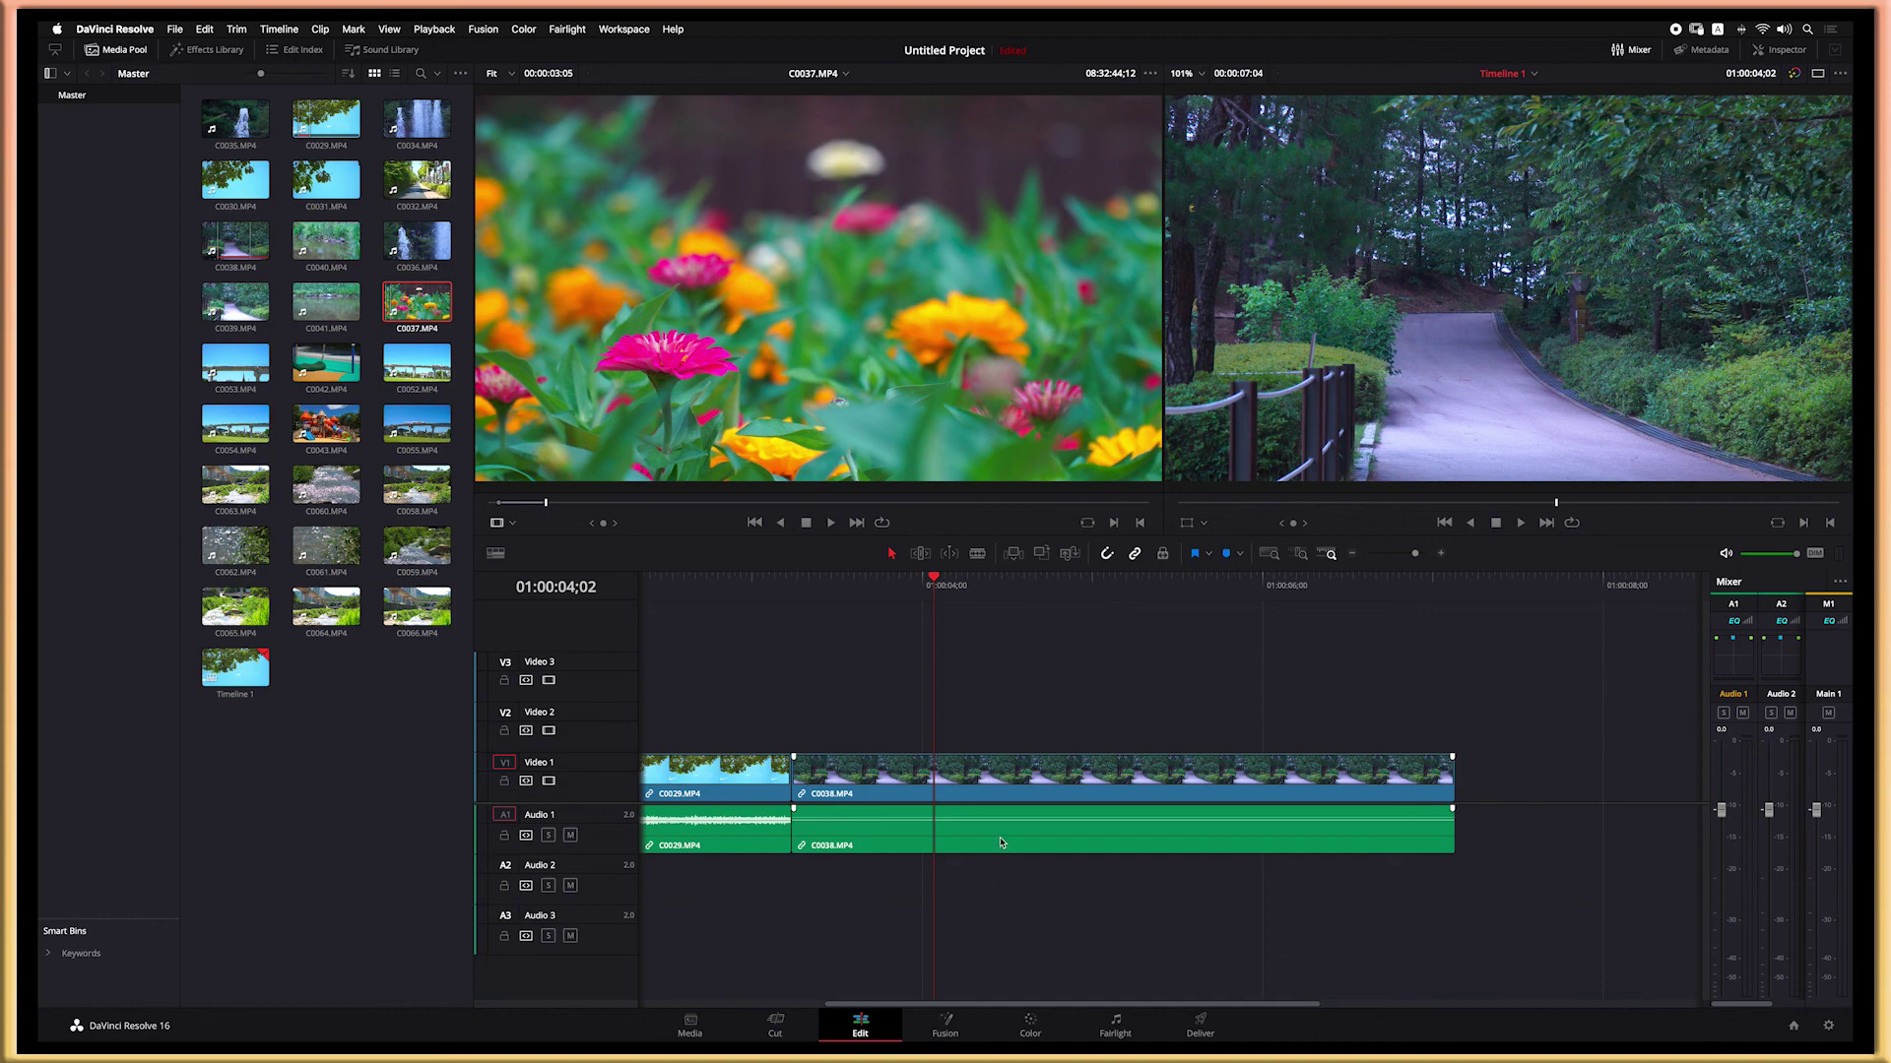
click(999, 843)
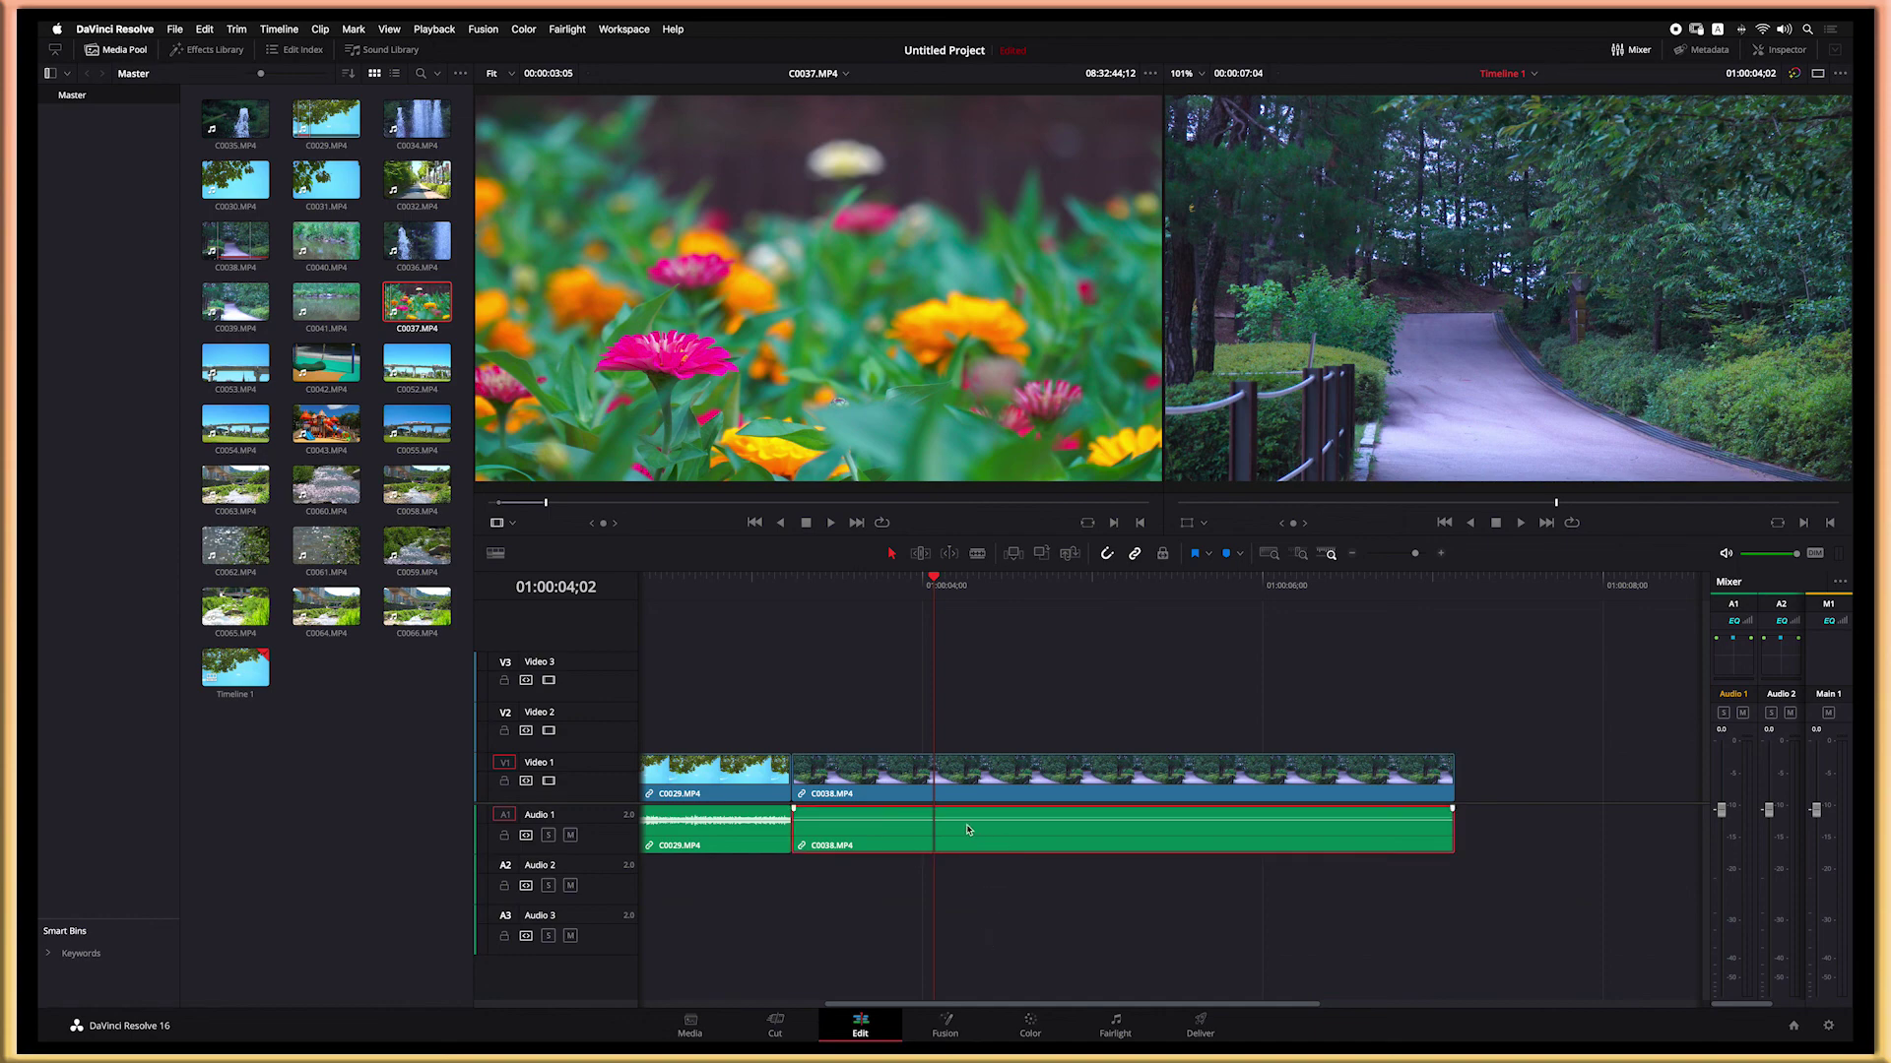
mouse_move(975, 829)
mouse_down()
mouse_move(1050, 830)
mouse_move(1062, 877)
mouse_move(1014, 879)
mouse_move(990, 831)
mouse_move(1088, 829)
mouse_move(965, 830)
mouse_move(1200, 830)
mouse_move(990, 825)
mouse_up()
Step: Fit the timeline to the window and add the marked C0037.MP4 section with its audio directly after C0038.MP4 on Video 1
key(shift+z)
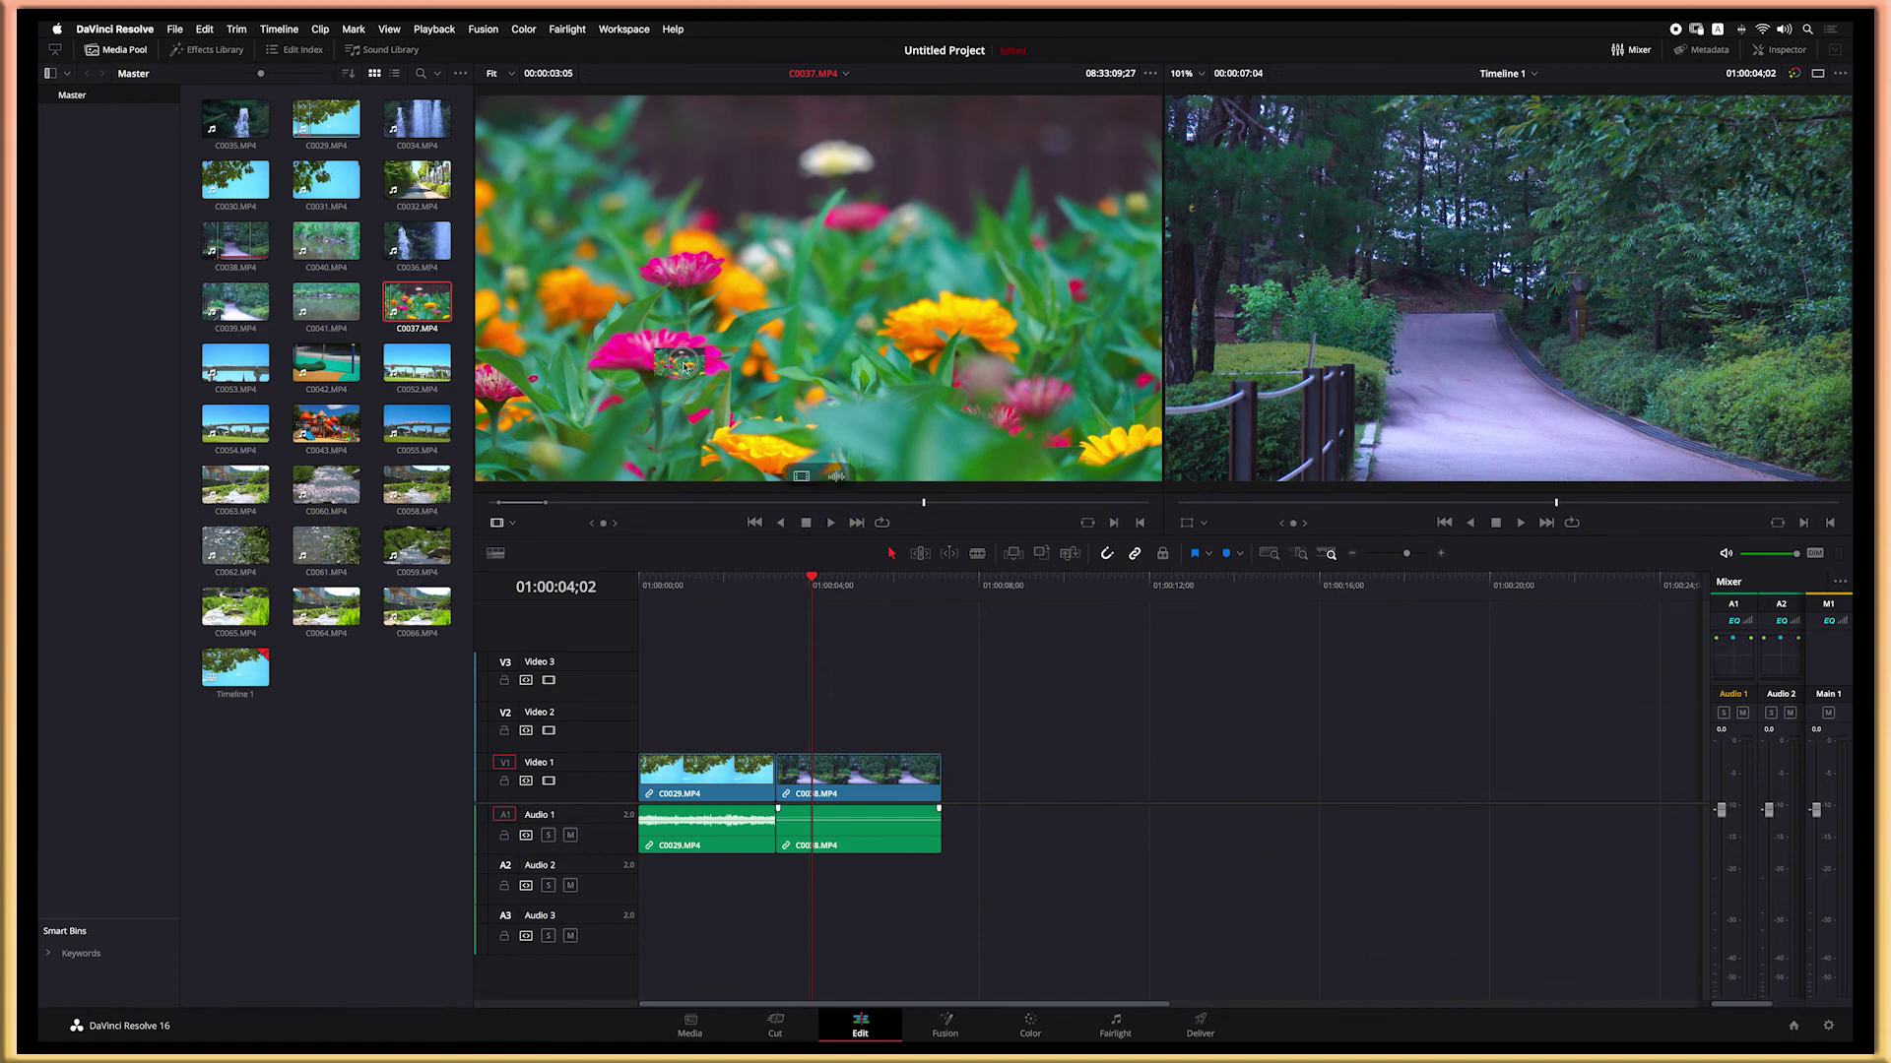
drag(734, 384, 960, 847)
click(1047, 582)
Step: Mark a section of C0058.MP4 about 00:00:03;27 long and add it directly after C0037.MP4 on Video 1
click(416, 483)
key(space)
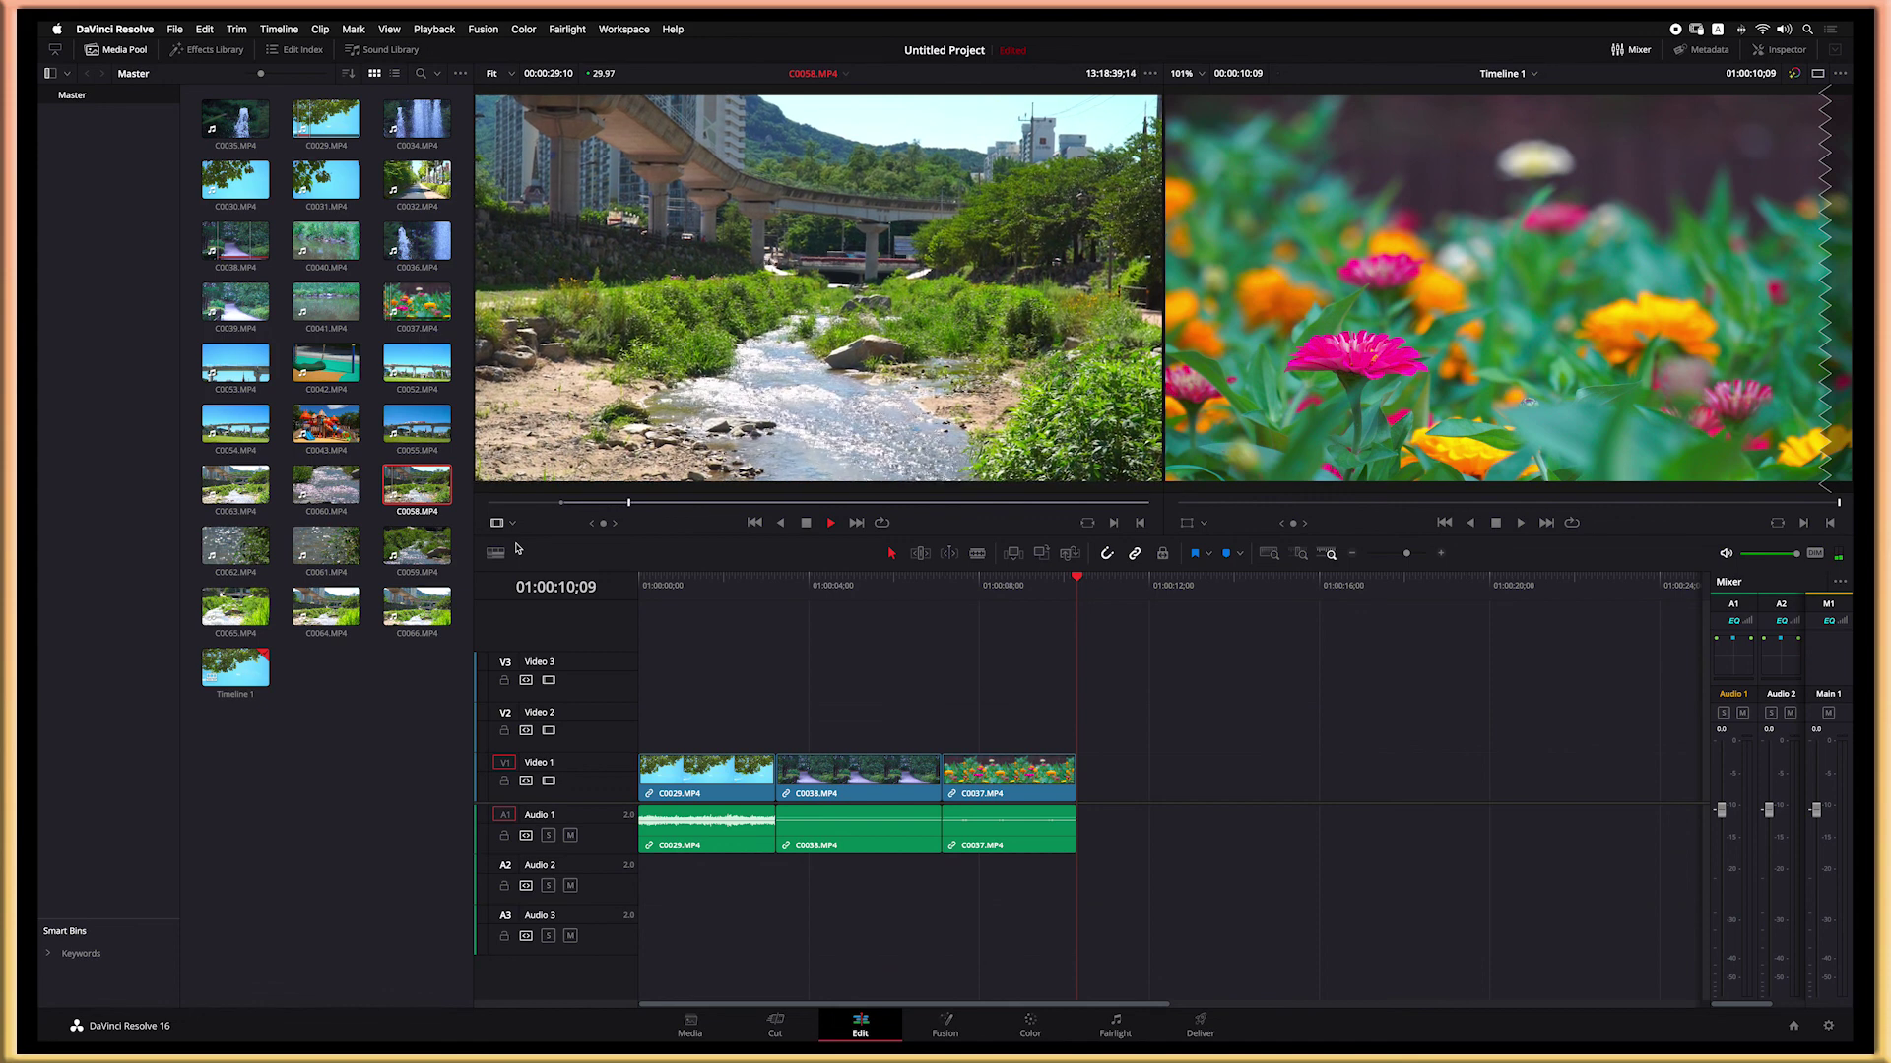
key(space)
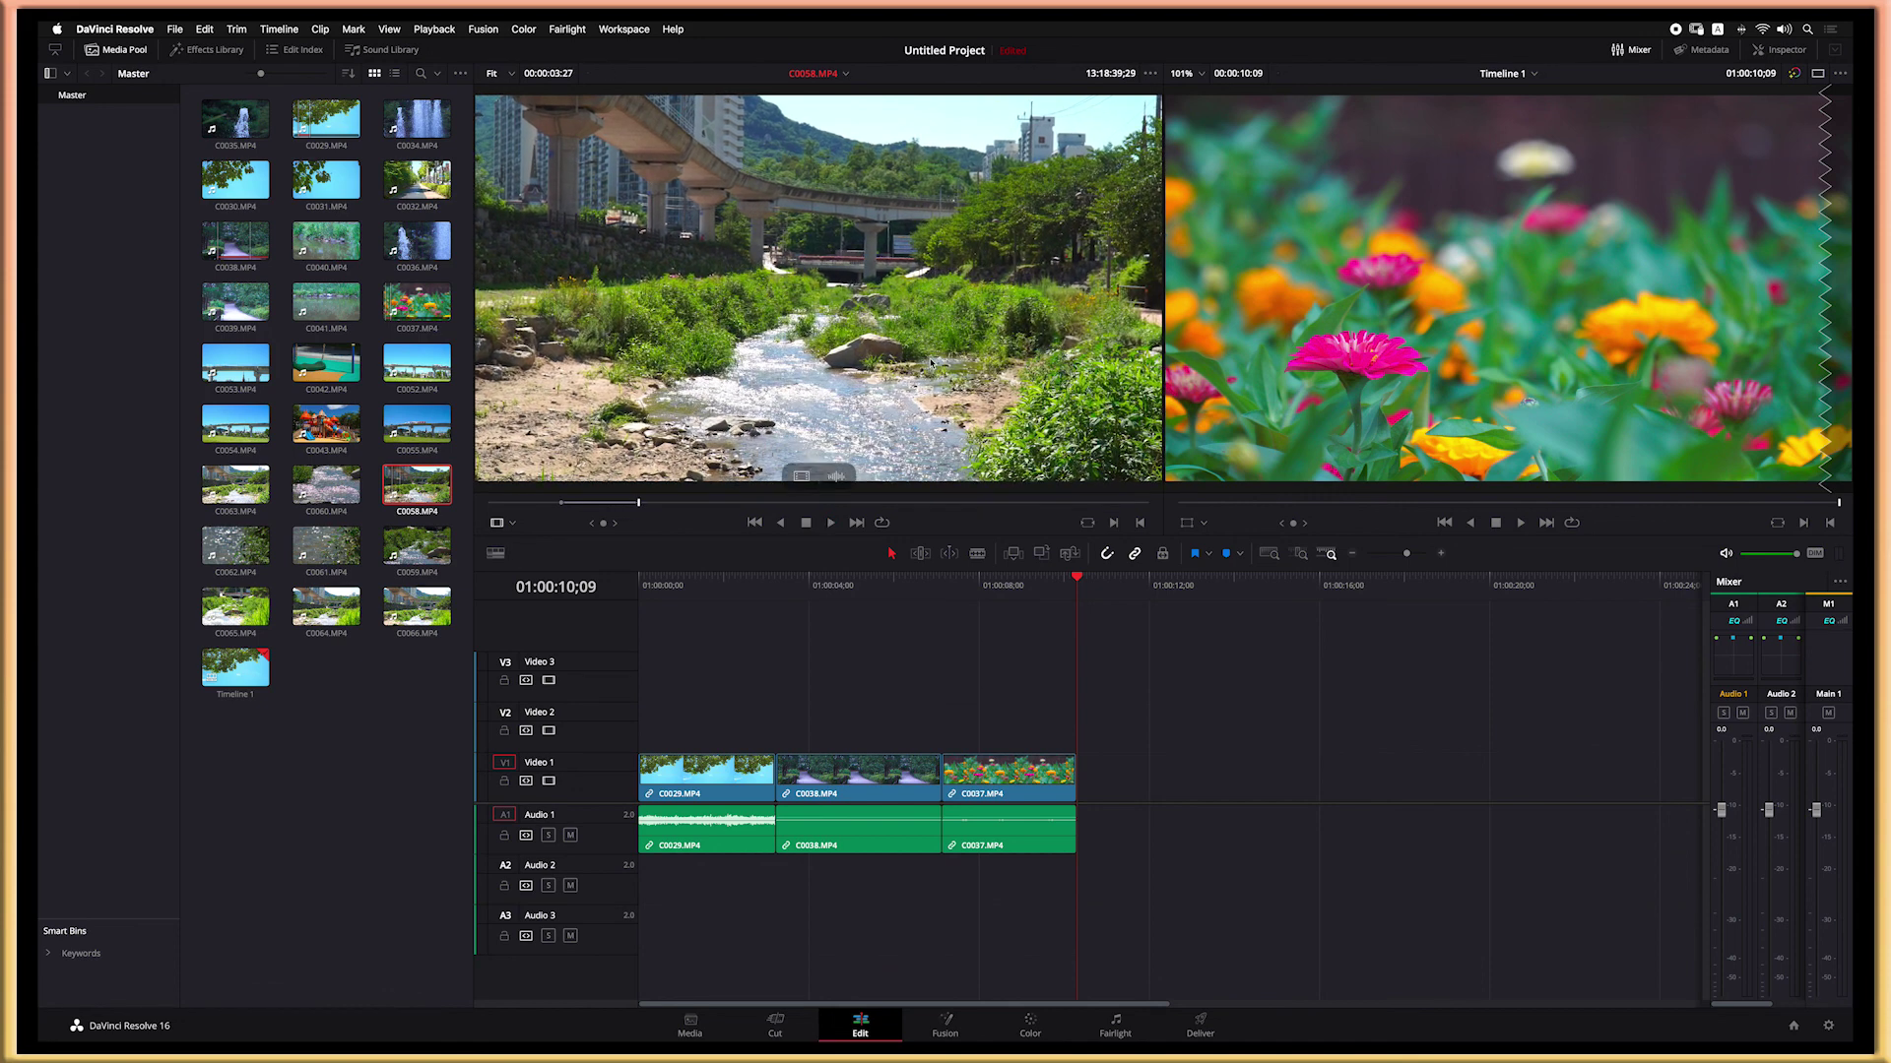
drag(931, 361, 1078, 785)
Step: Play the four-clip sequence from near its beginning and return the playhead to 01:00:00;00
click(650, 585)
key(space)
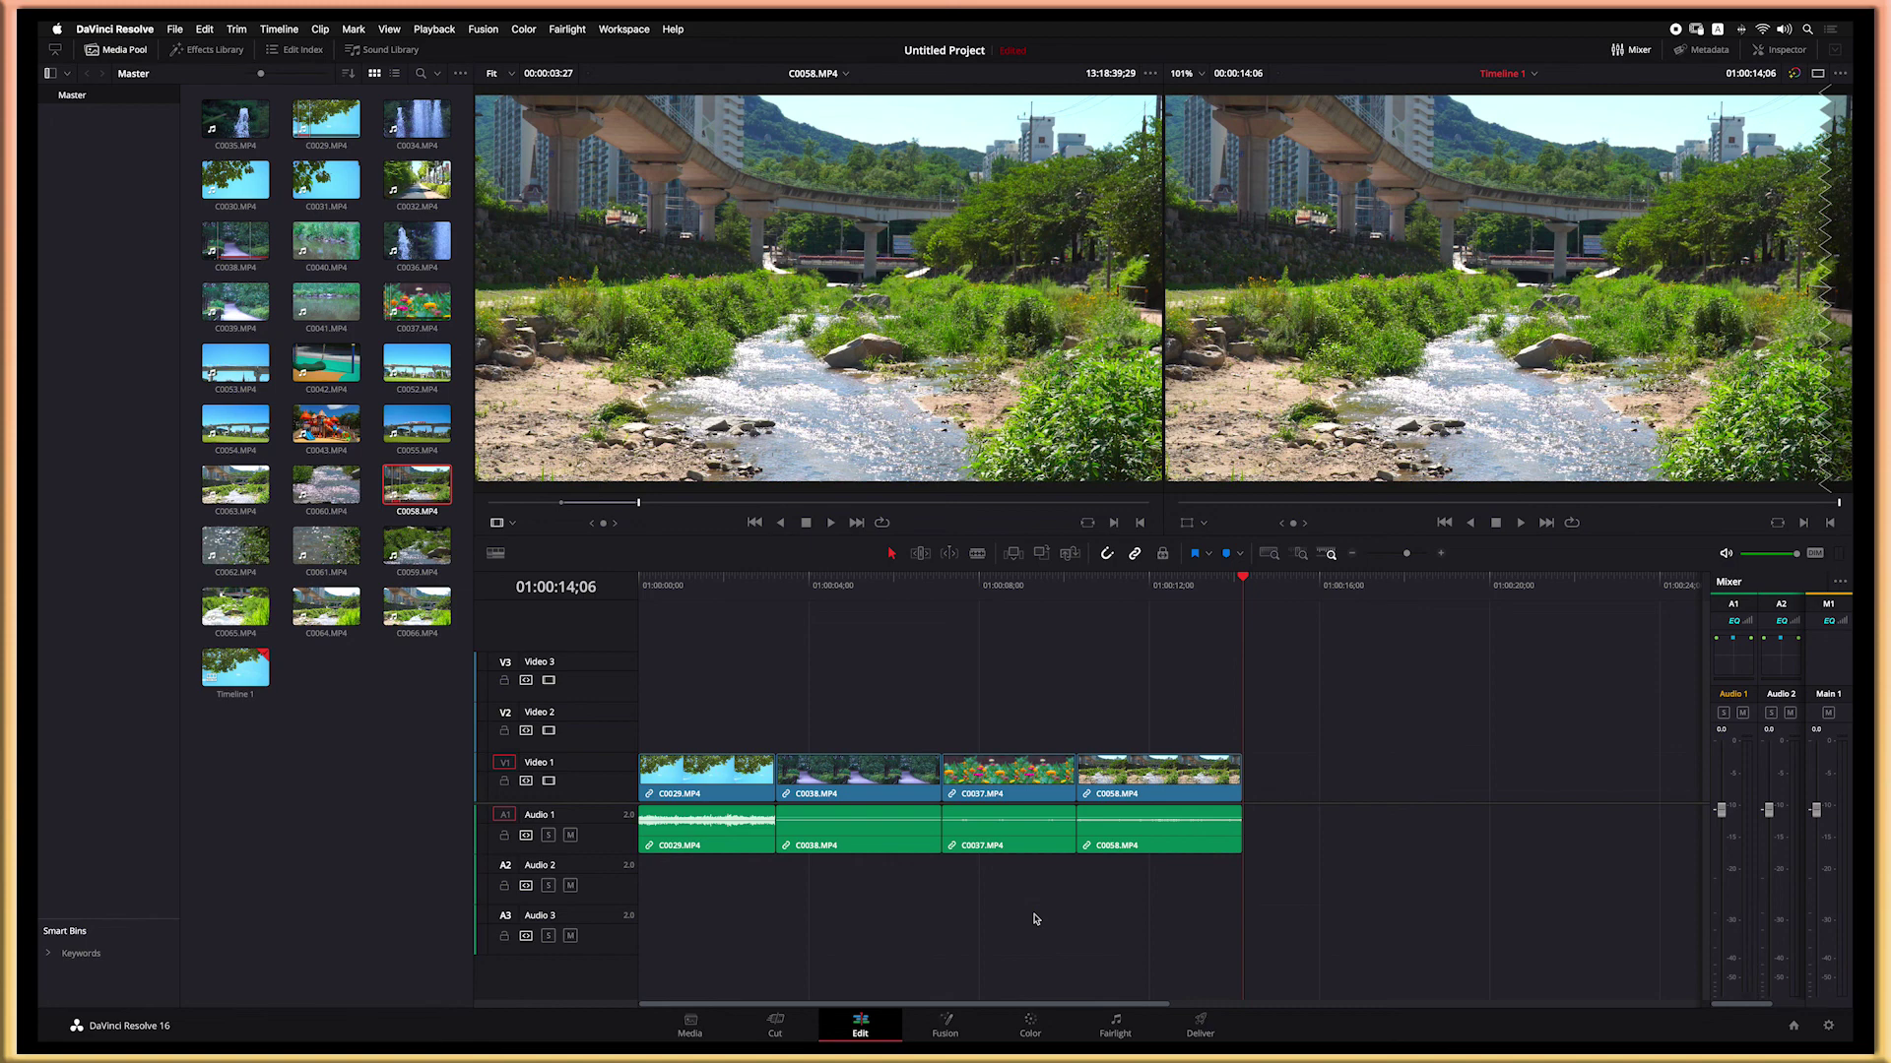
key(Home)
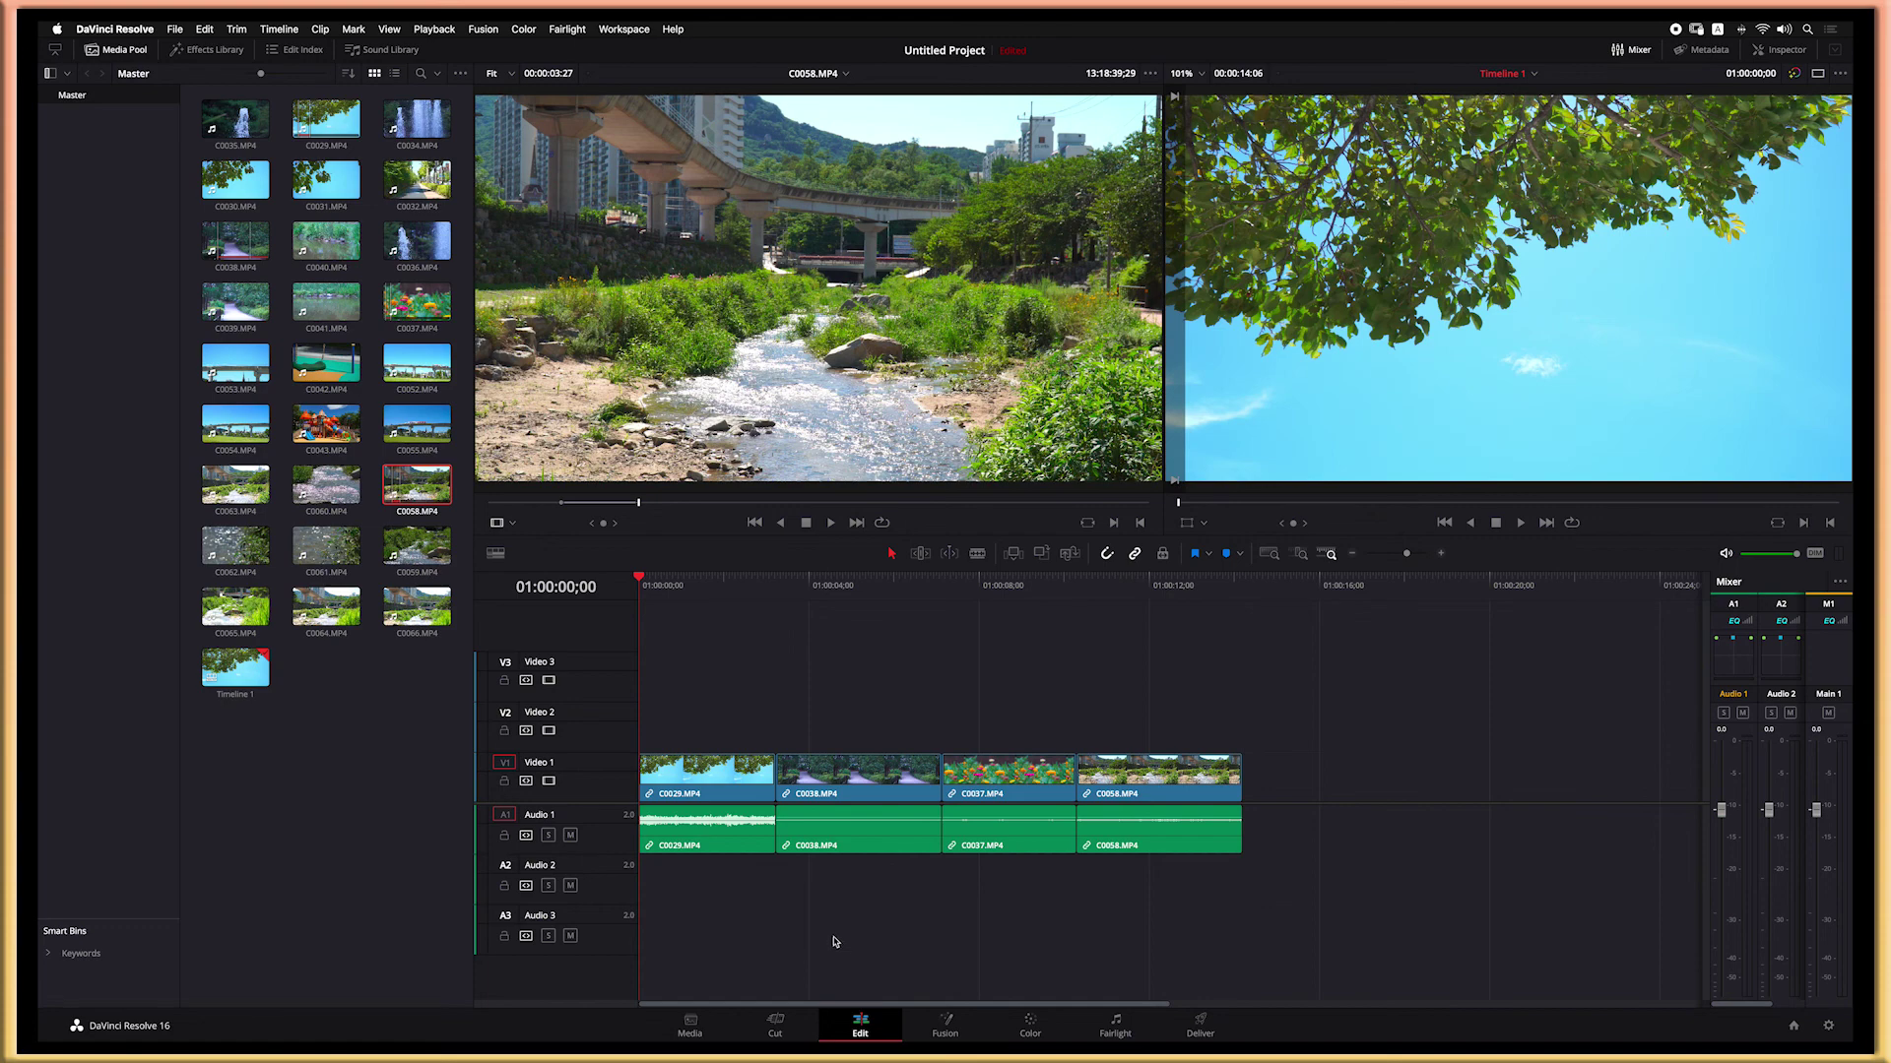